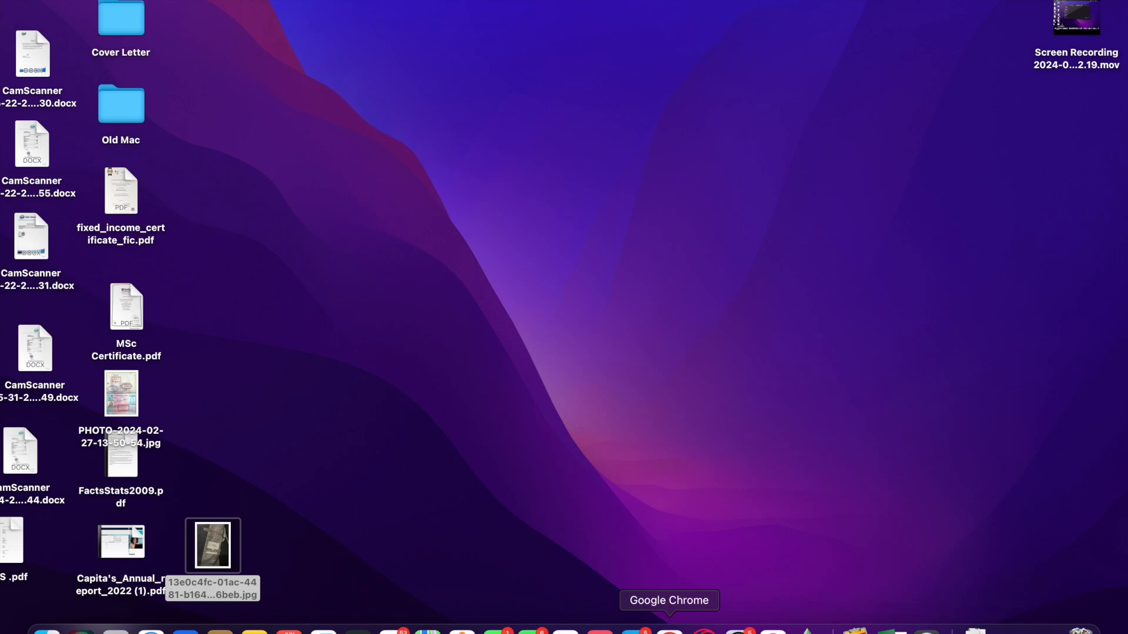
Switch to Google Chrome and go to the Yahoo Finance site.
click(670, 632)
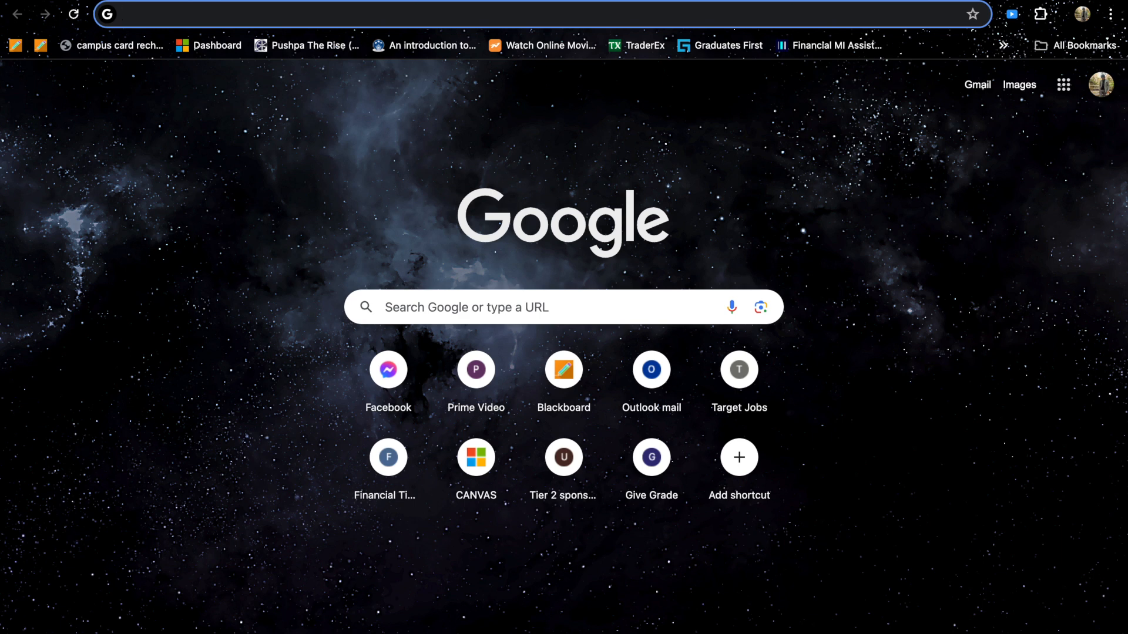
text(y)
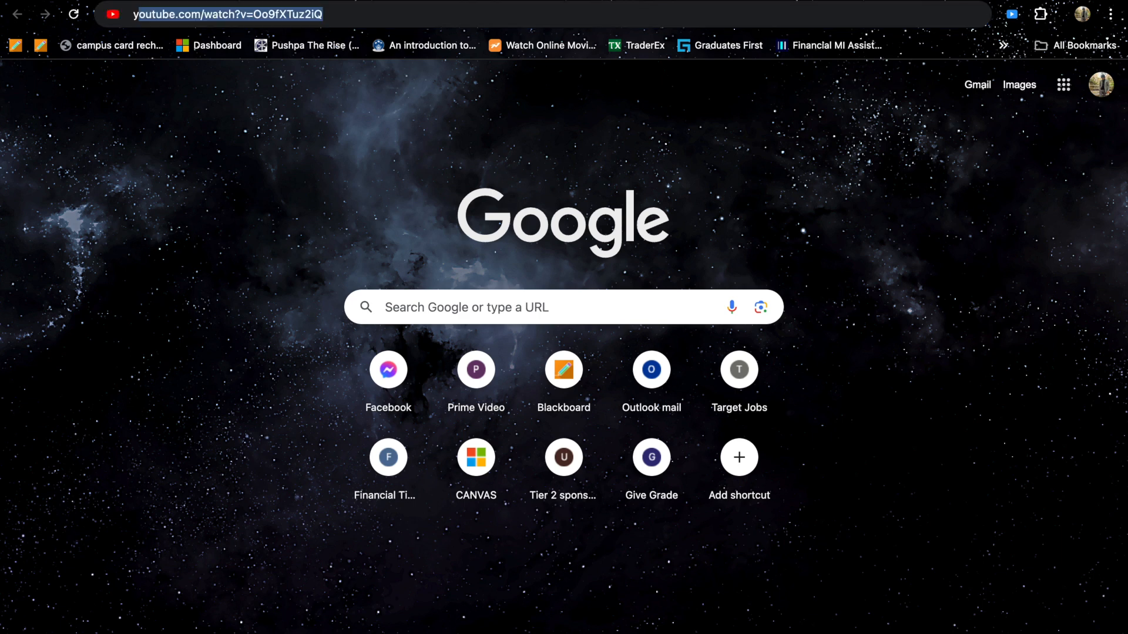
text(ahoo)
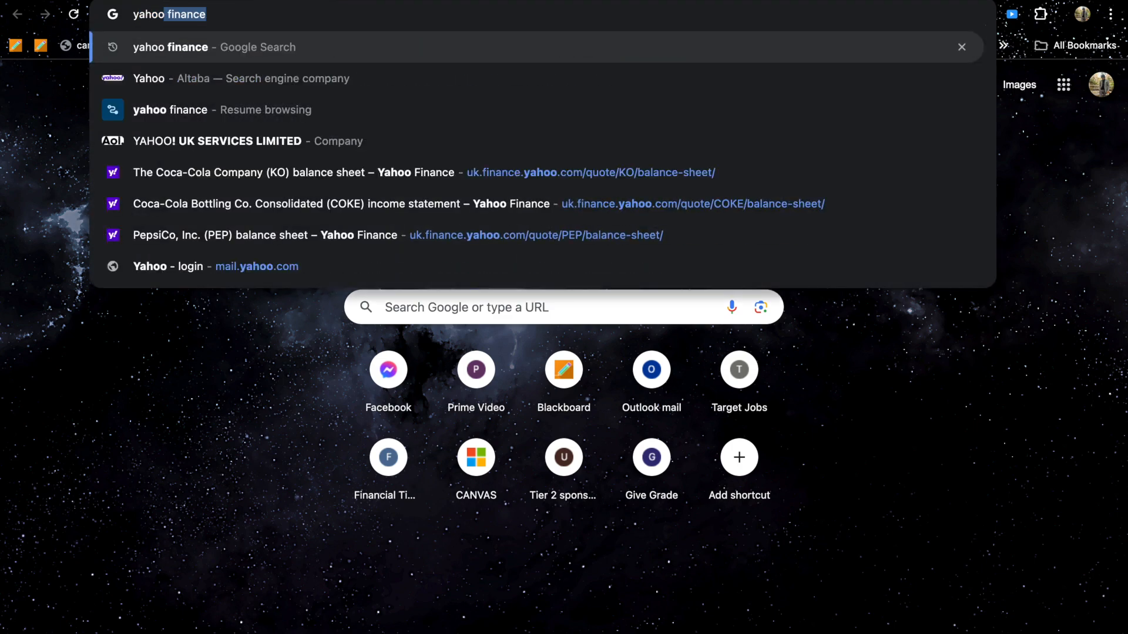
key(Return)
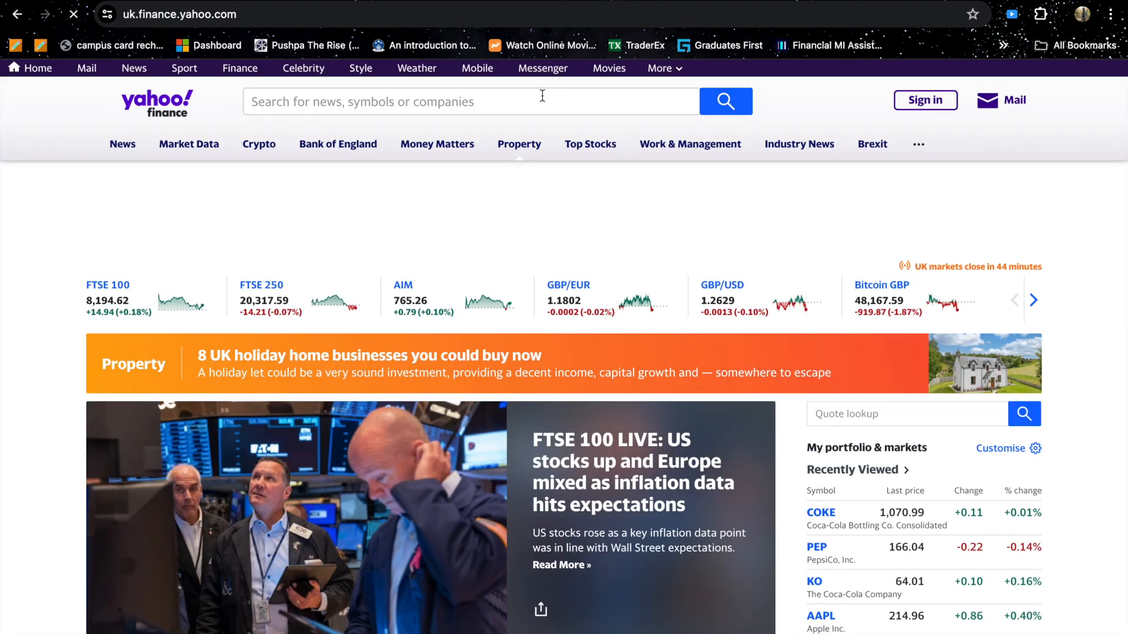
Search Yahoo Finance for "coke" and open the quote page of Coca-Cola Bottling Co. Consolidated (COKE).
click(510, 102)
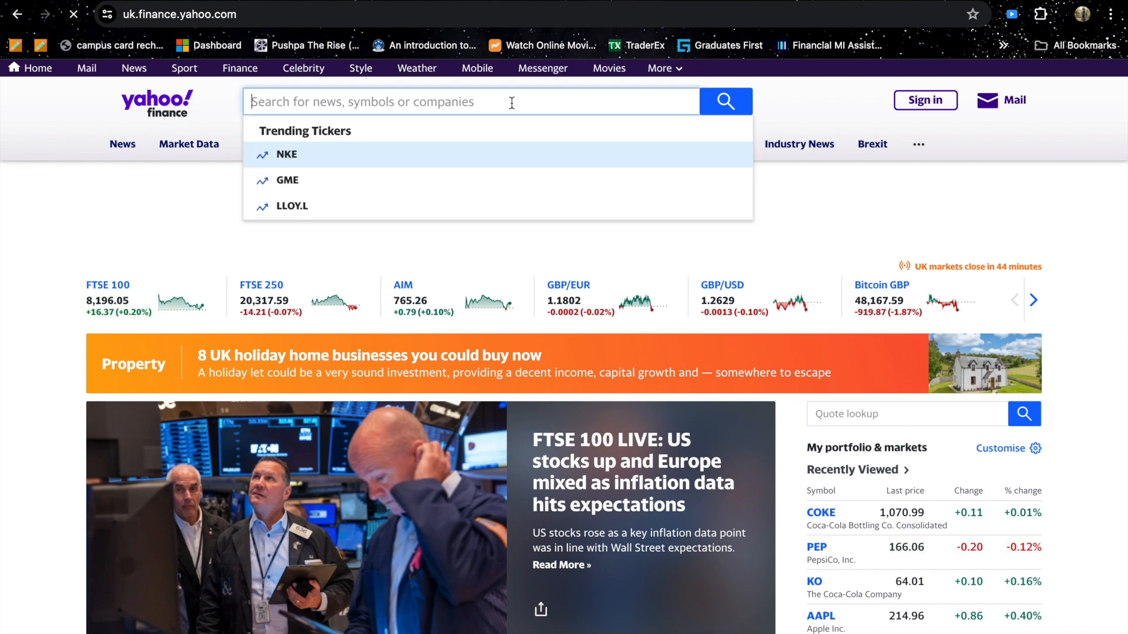
text(co)
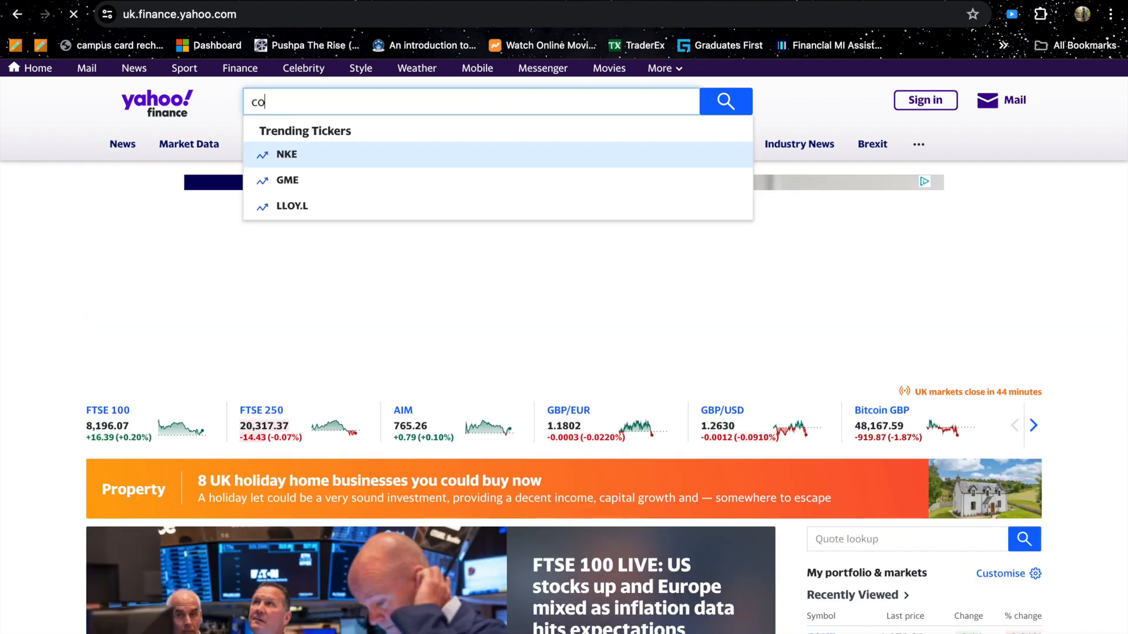
text(ke)
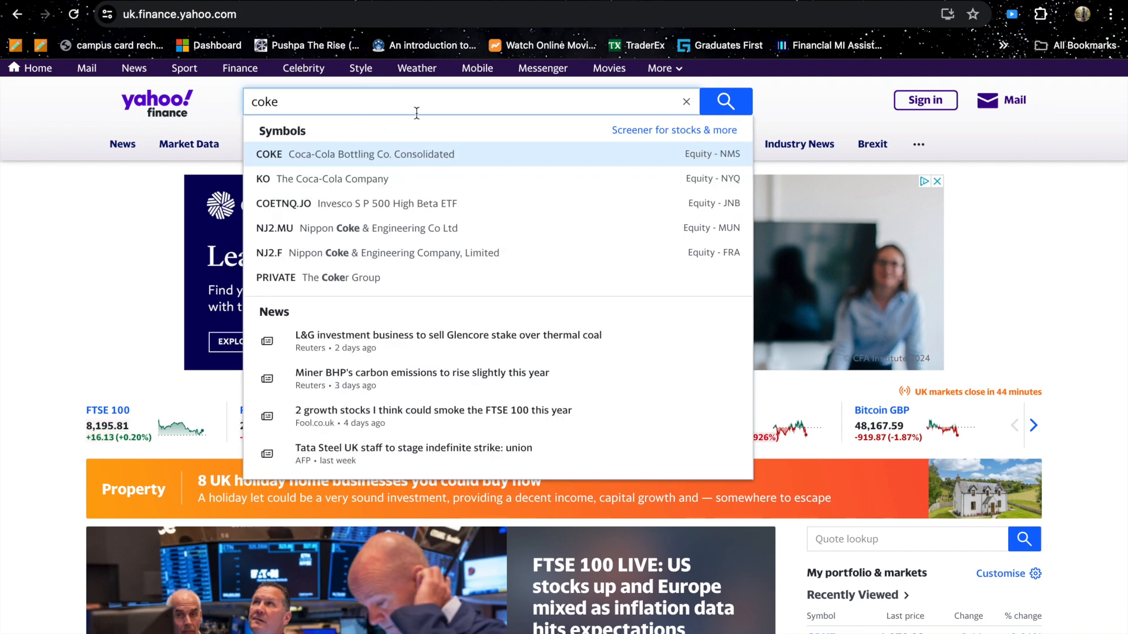
click(467, 159)
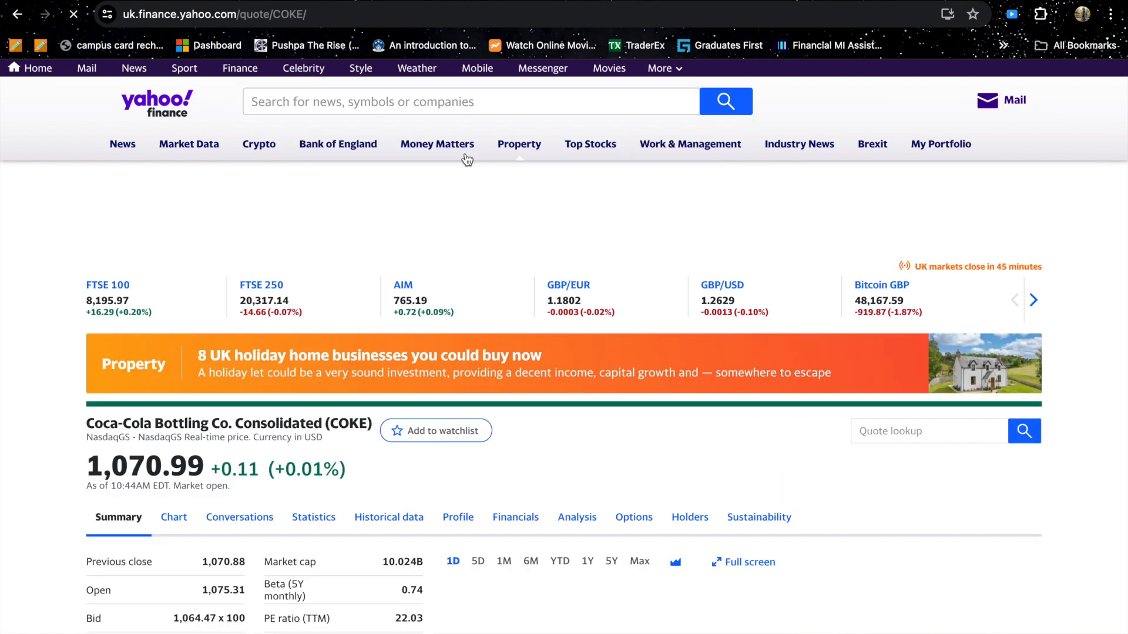
Look over the COKE summary figures and open the company's financials.
scroll(353, 394, down, 3)
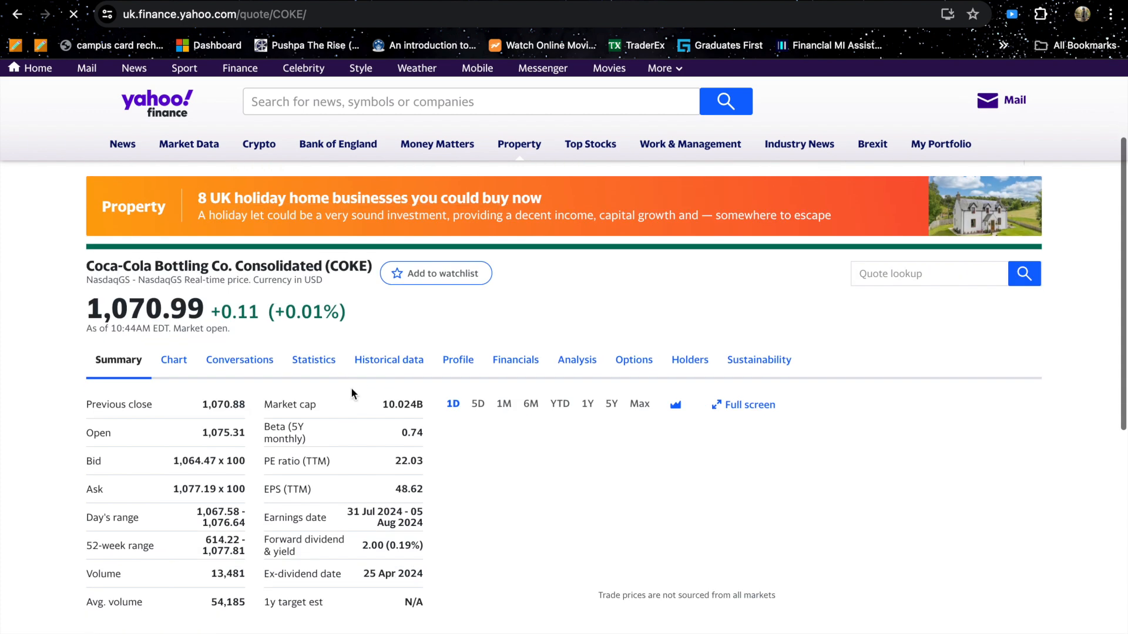
scroll(353, 394, down, 2)
scroll(352, 394, down, 1)
scroll(352, 394, up, 1)
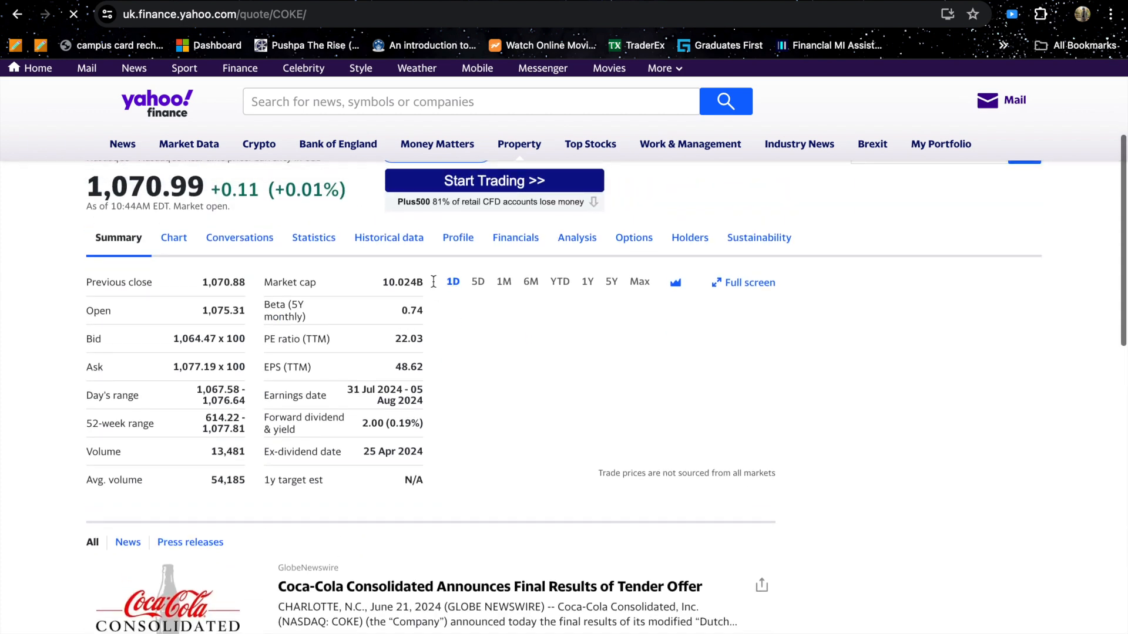
scroll(503, 238, up, 1)
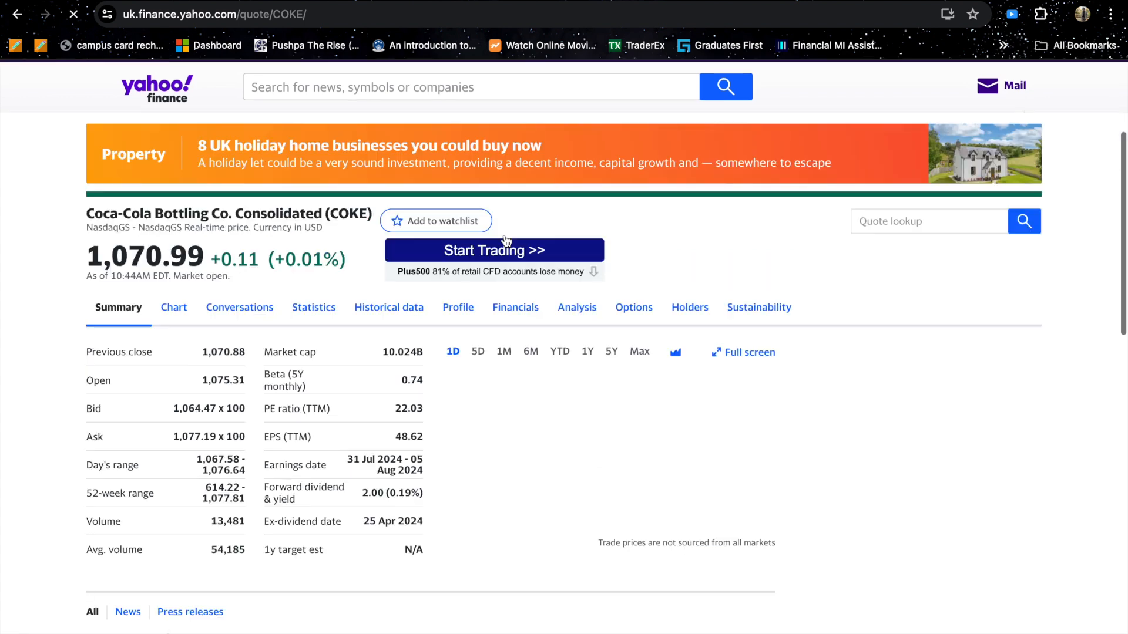
click(522, 316)
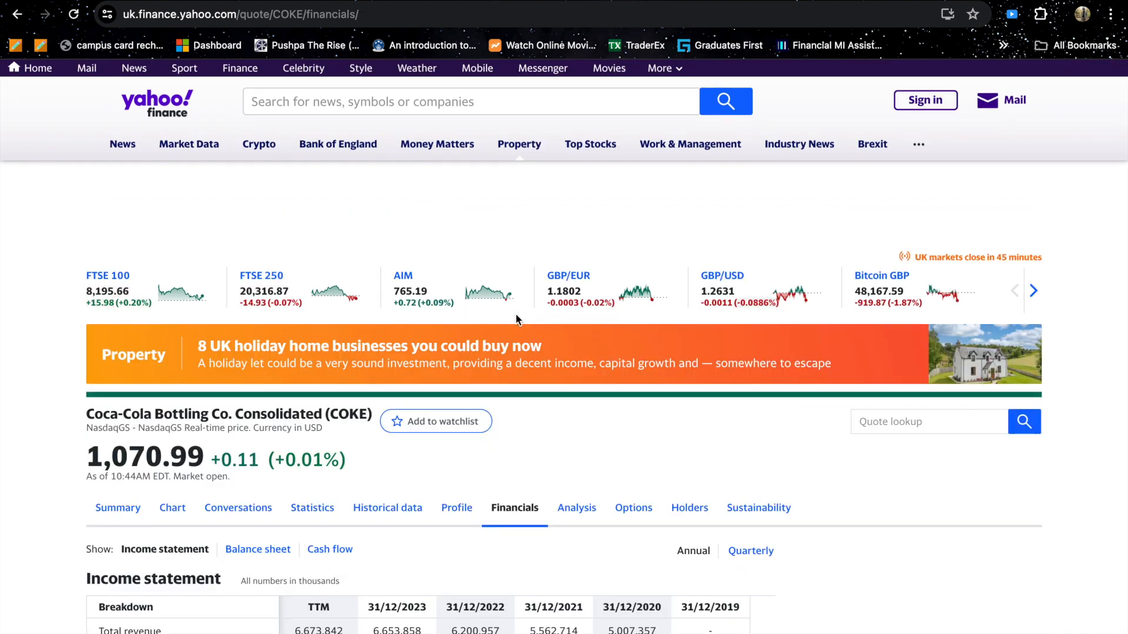
Copy the whole annual income statement, from its heading to the diluted average shares row.
scroll(342, 582, down, 6)
scroll(341, 580, down, 1)
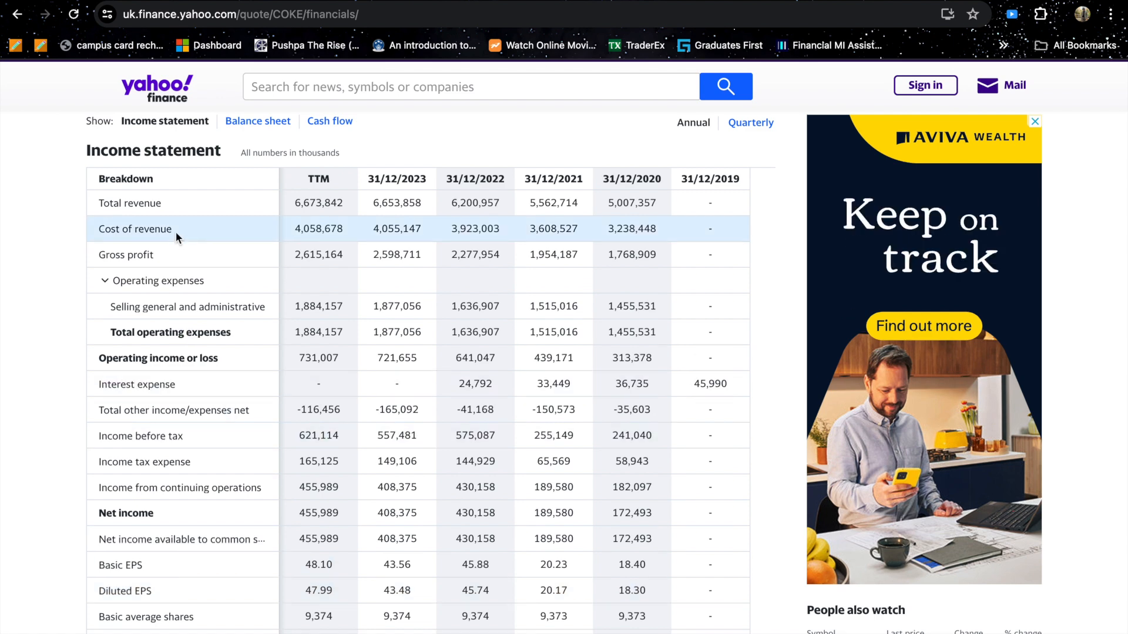
scroll(175, 231, up, 2)
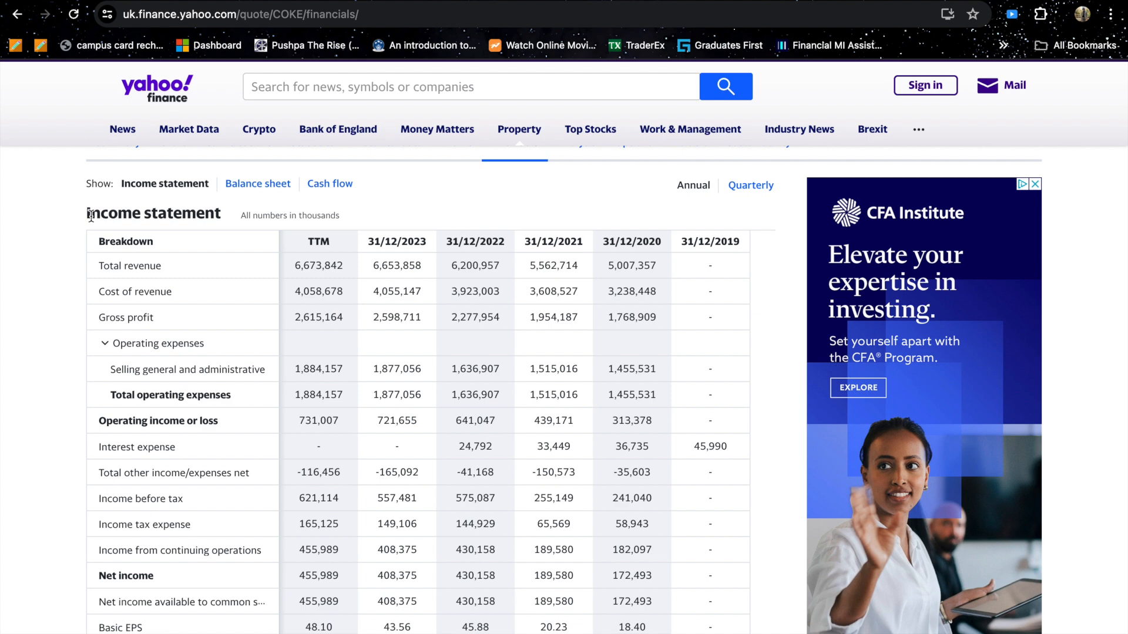
scroll(115, 273, up, 2)
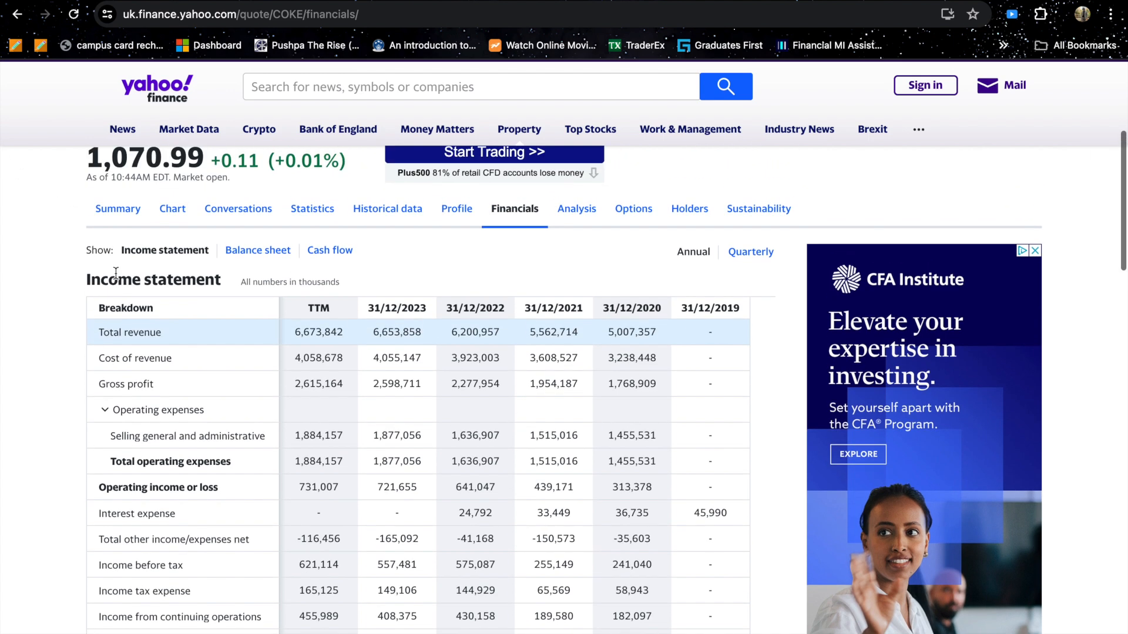
drag(92, 277, 302, 525)
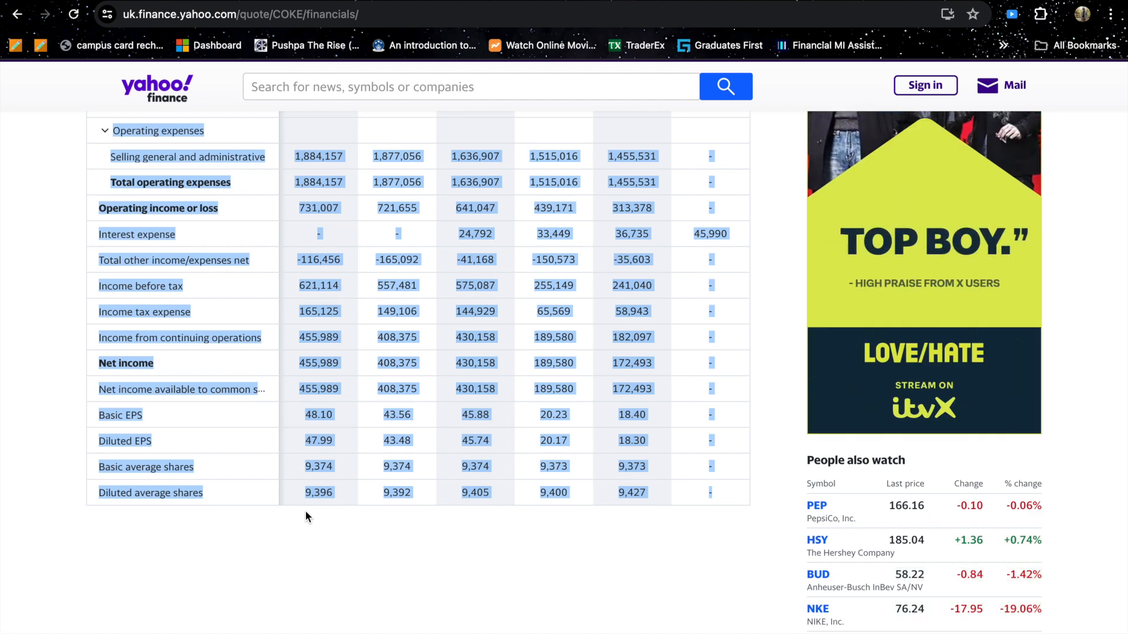
Switch to the blank Excel worksheet and paste the copied income statement as Text starting in cell B2.
key(ctrl+Up)
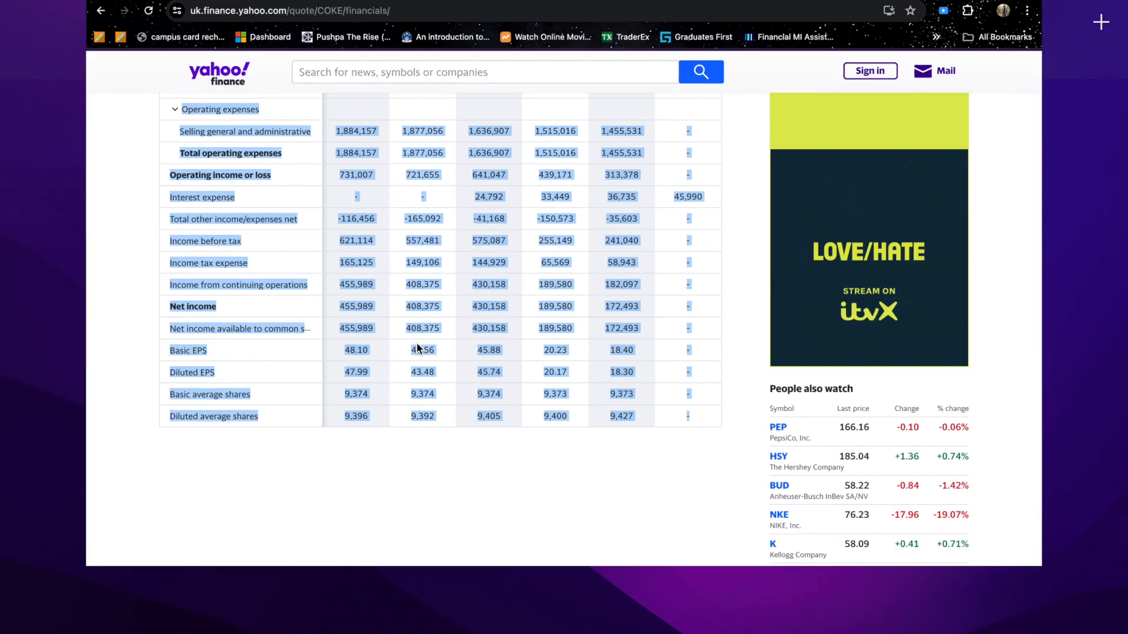
click(724, 24)
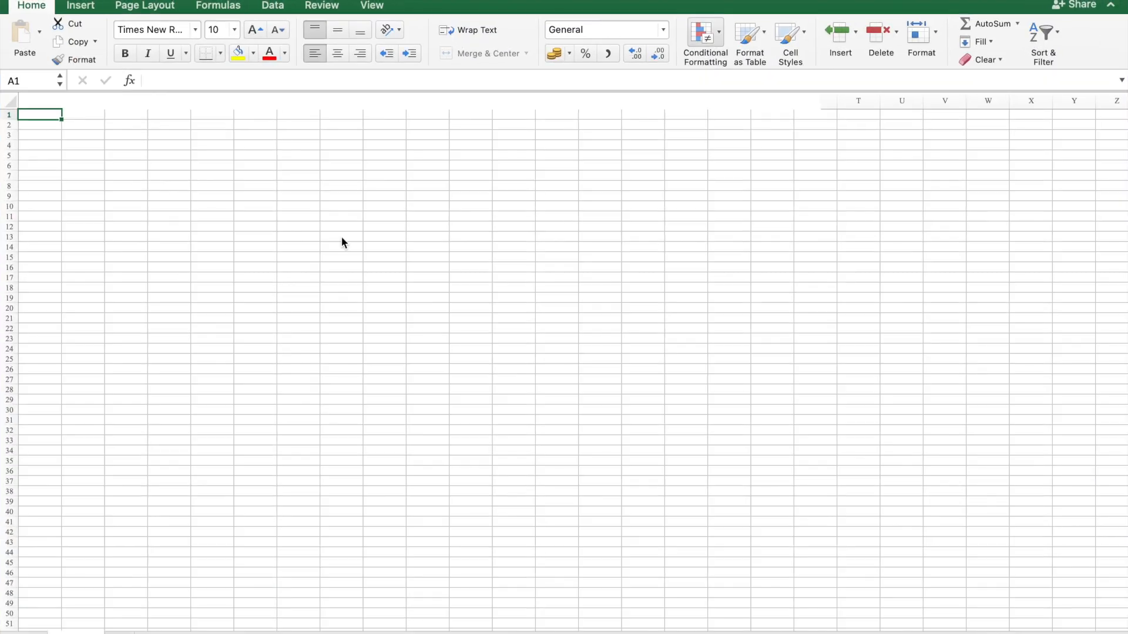
click(91, 125)
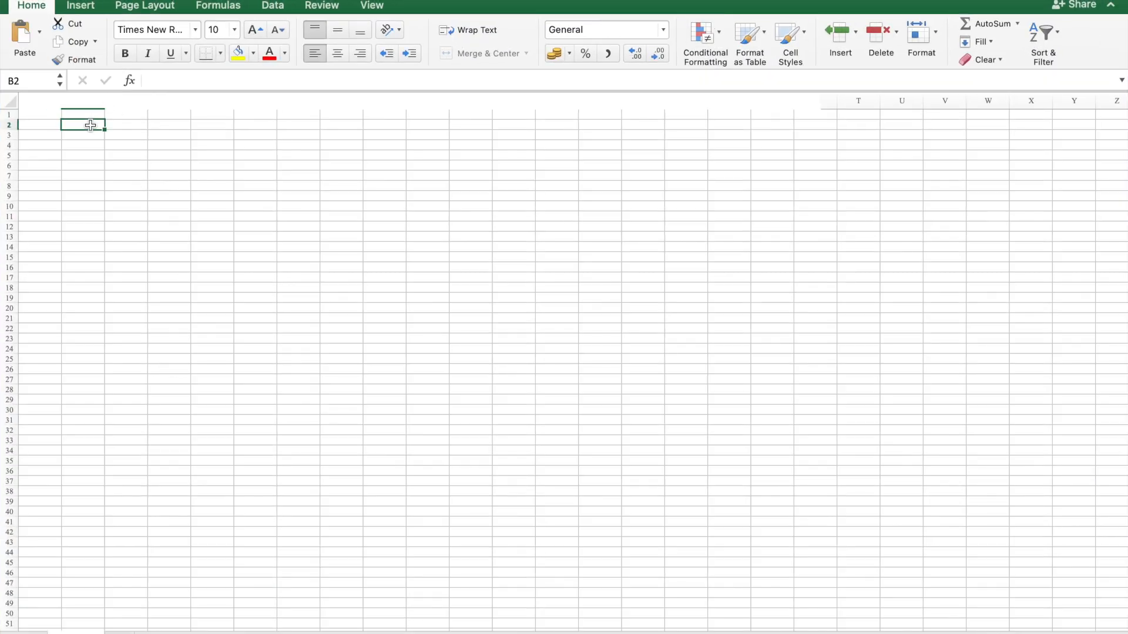
right_click(91, 125)
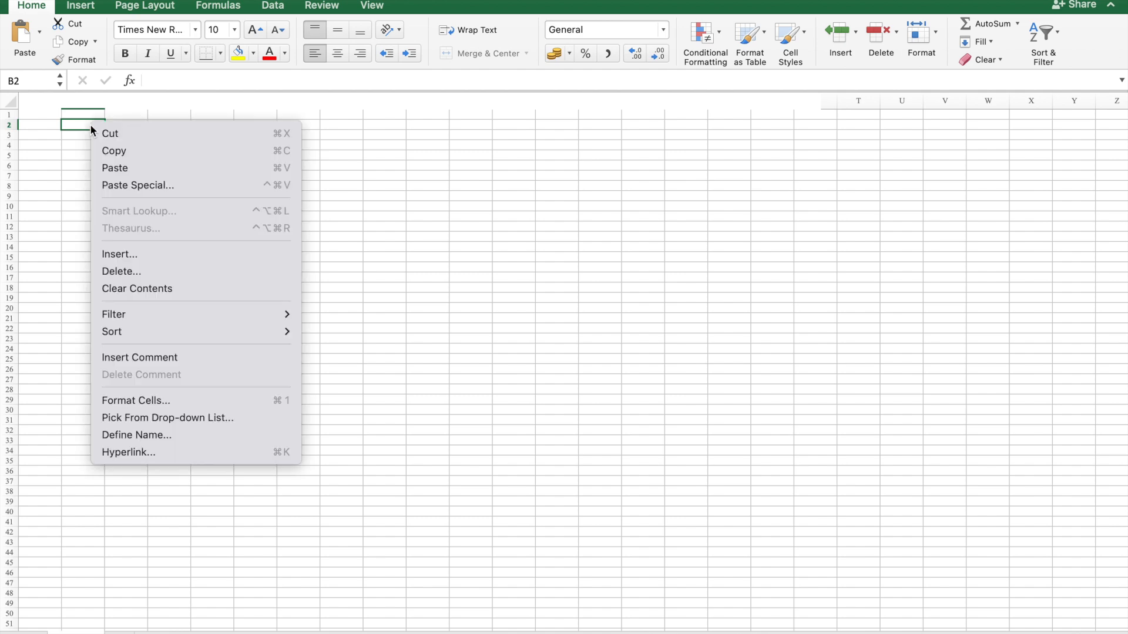
click(134, 185)
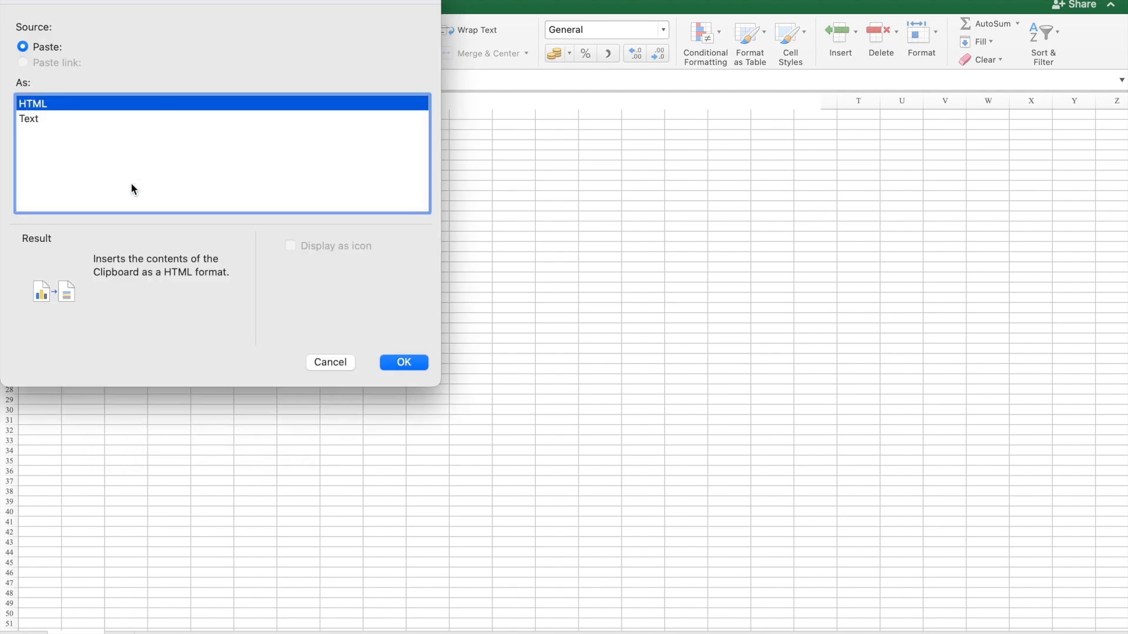
click(69, 120)
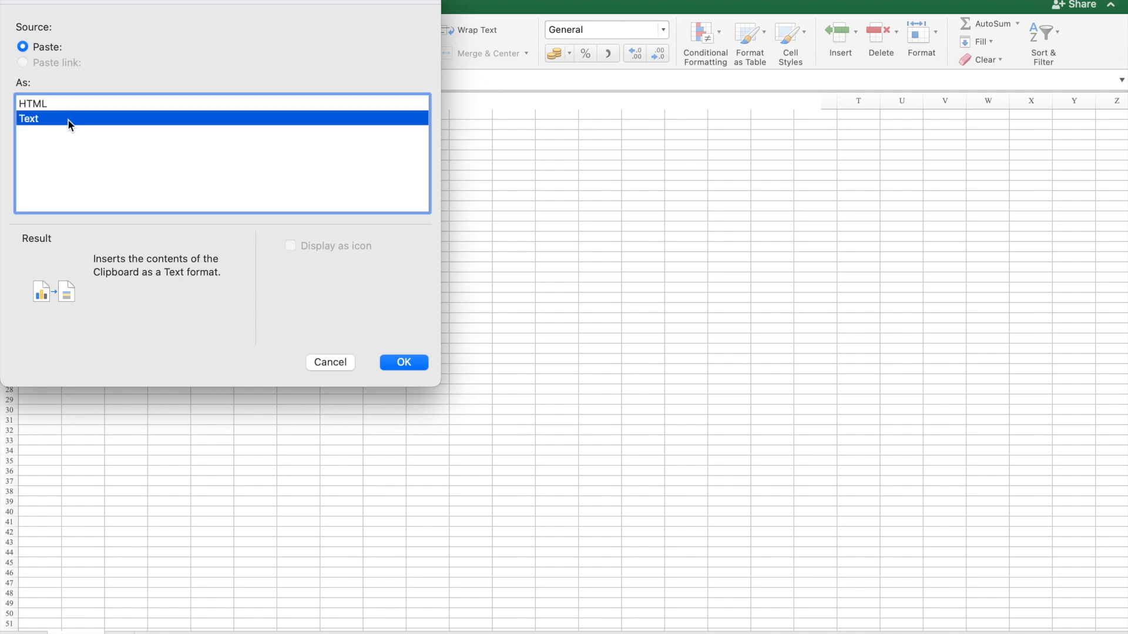
click(404, 363)
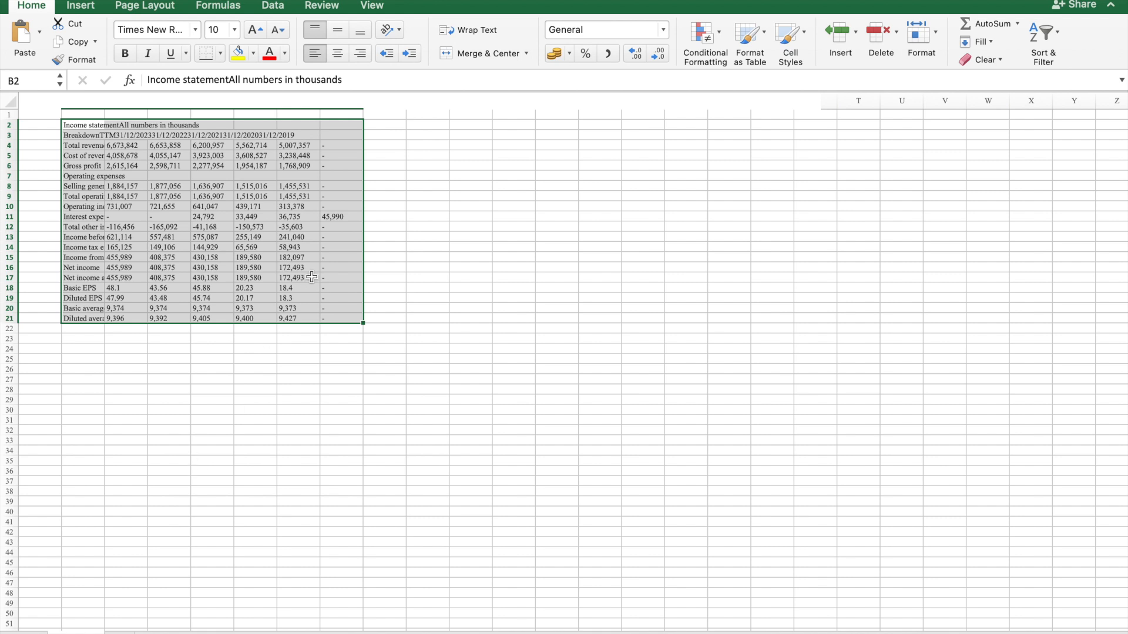
Clear the 2019 figures from column H and the run-together header line from cell B3.
click(334, 137)
drag(349, 239, 352, 318)
key(Delete)
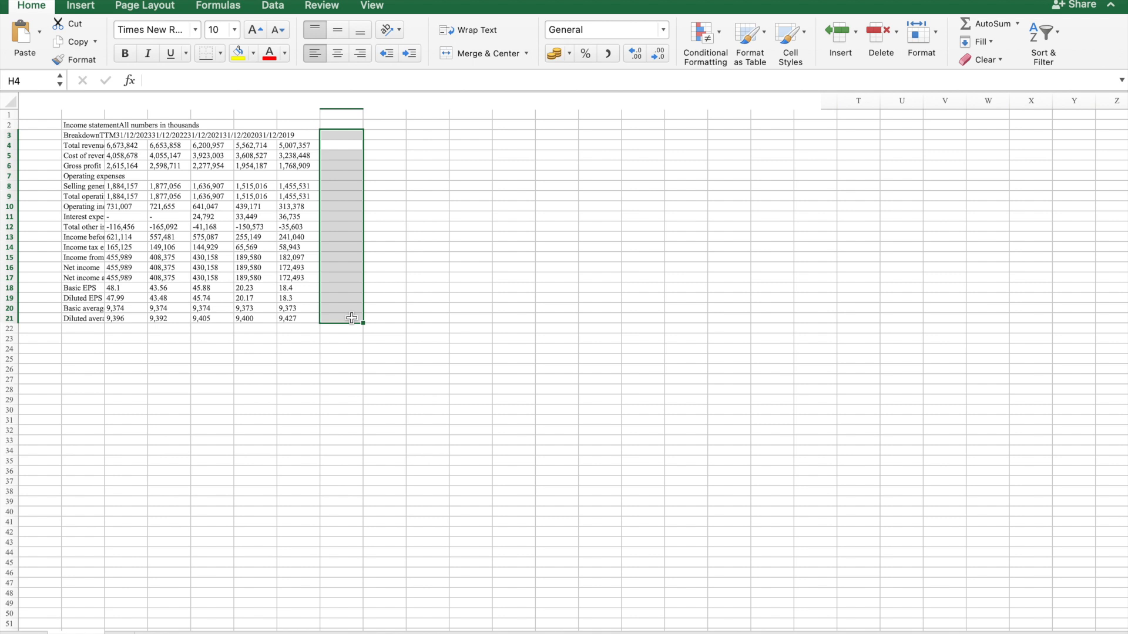
click(111, 136)
click(86, 138)
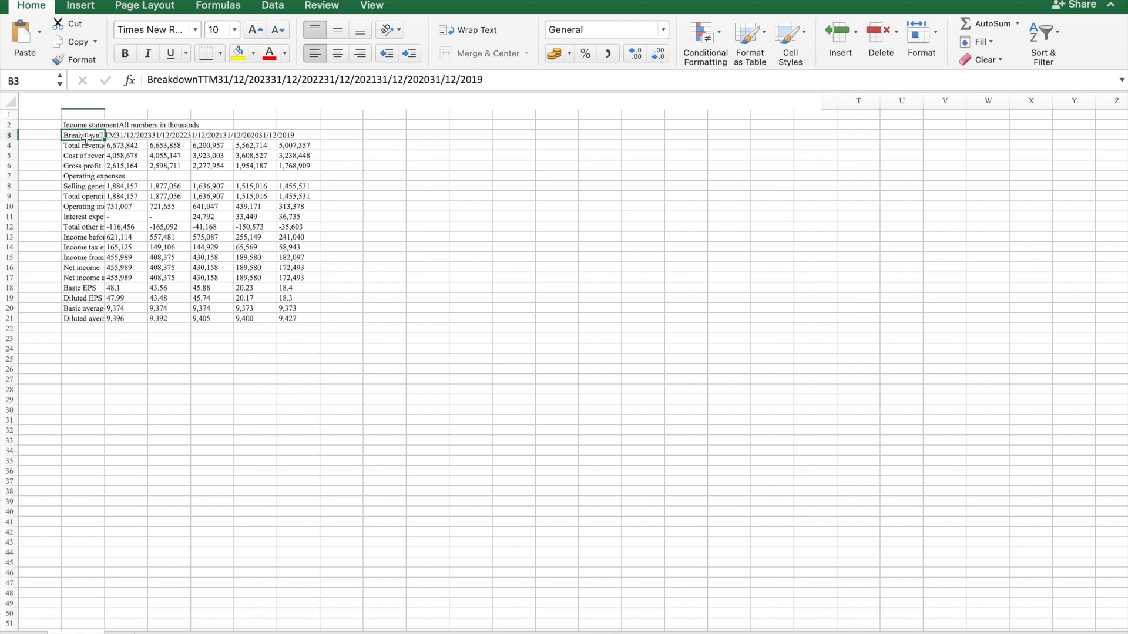
key(Delete)
Autofit the widths of column B with the line-item labels and column C with the first figures.
click(153, 153)
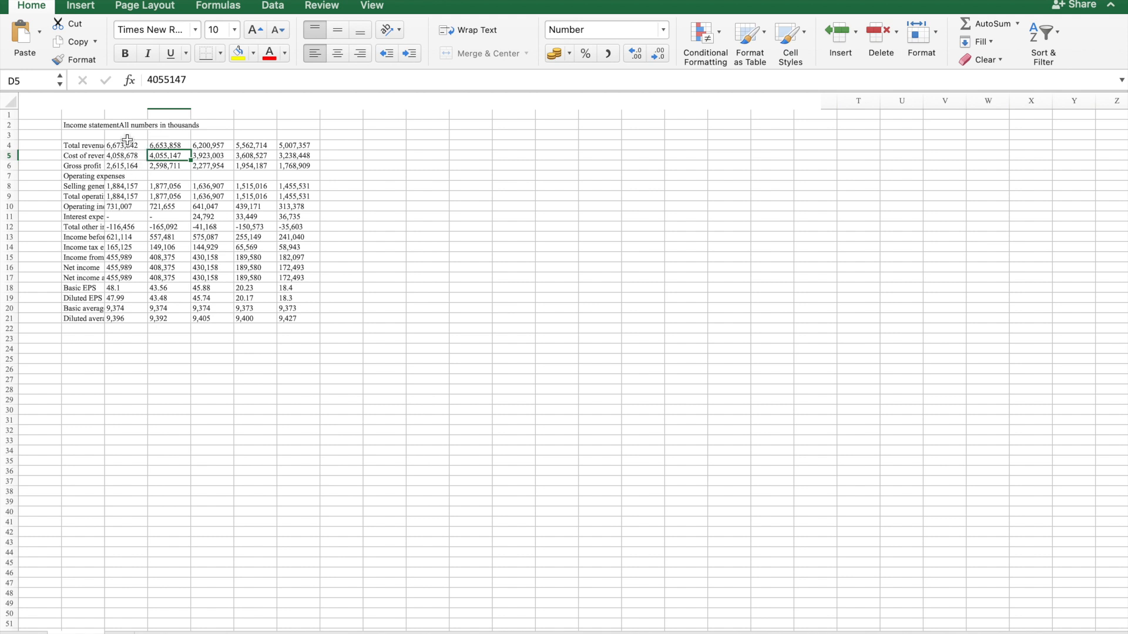
double_click(105, 101)
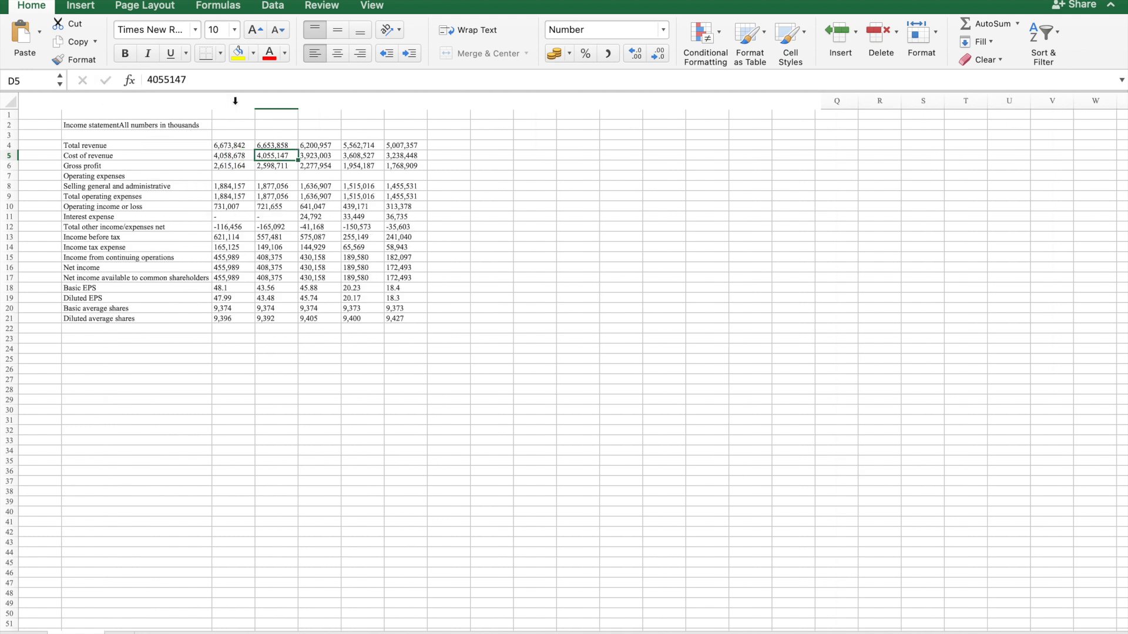
double_click(255, 102)
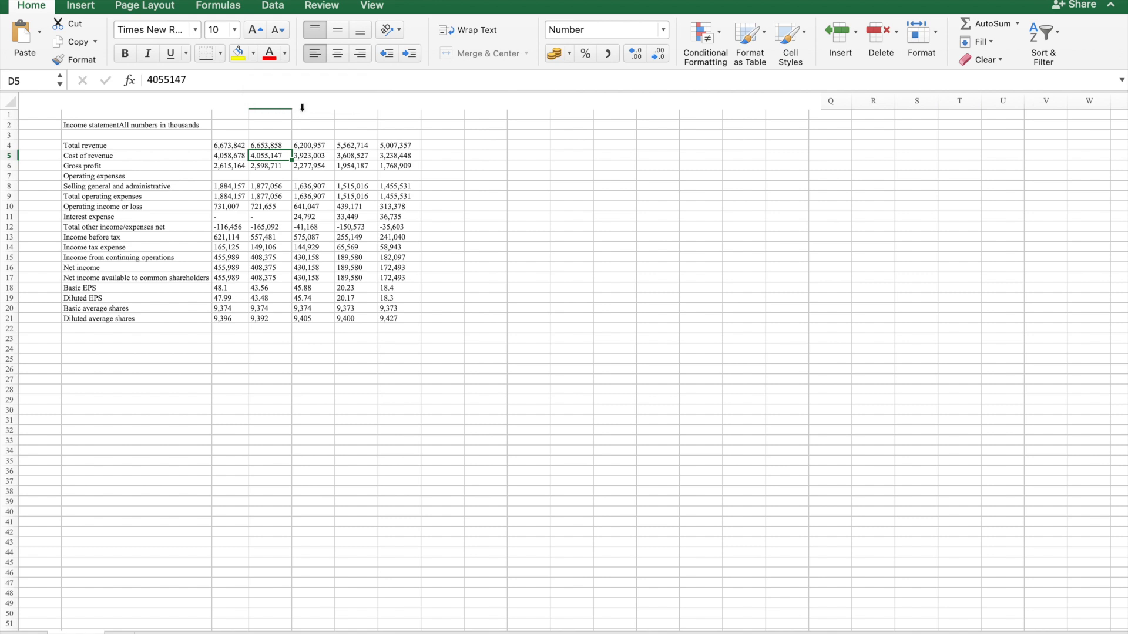
click(294, 104)
click(293, 103)
double_click(338, 112)
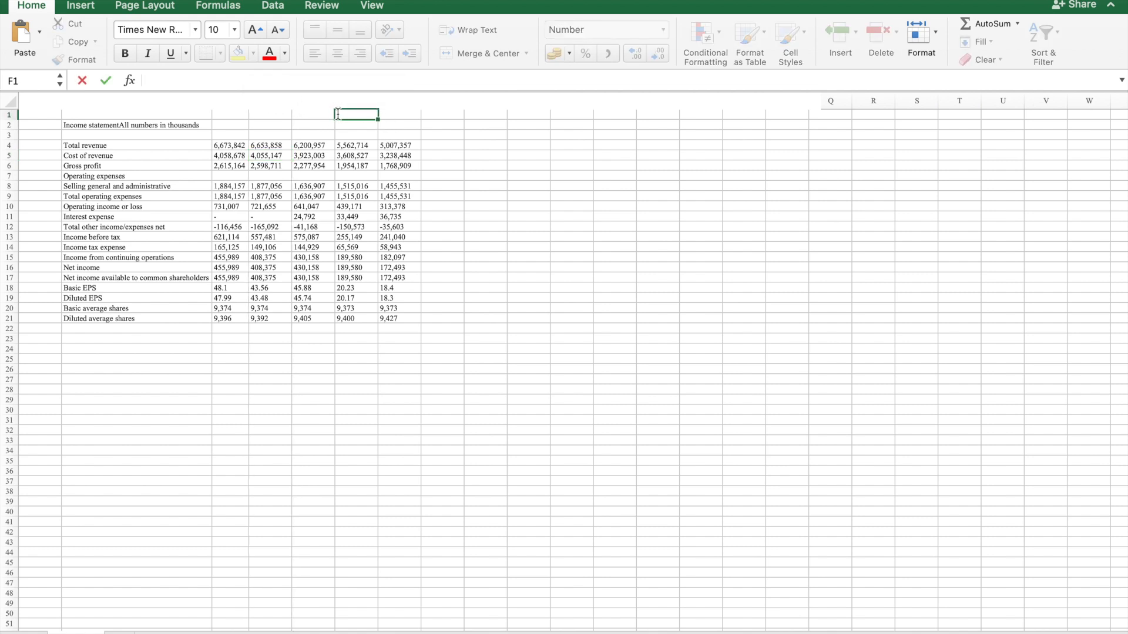
click(394, 113)
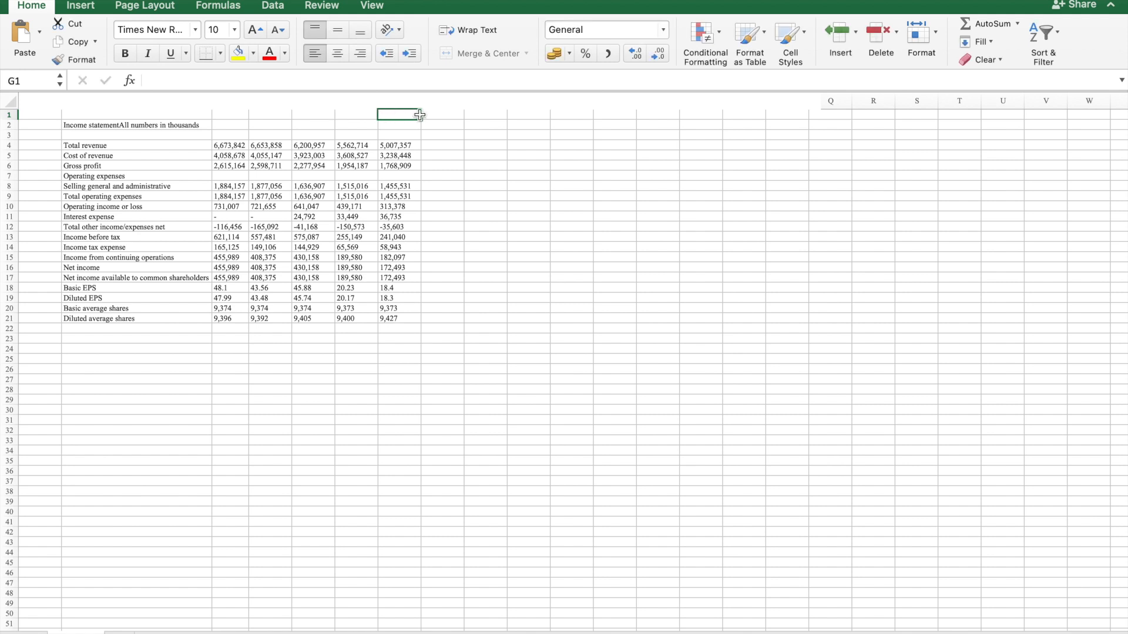
click(355, 219)
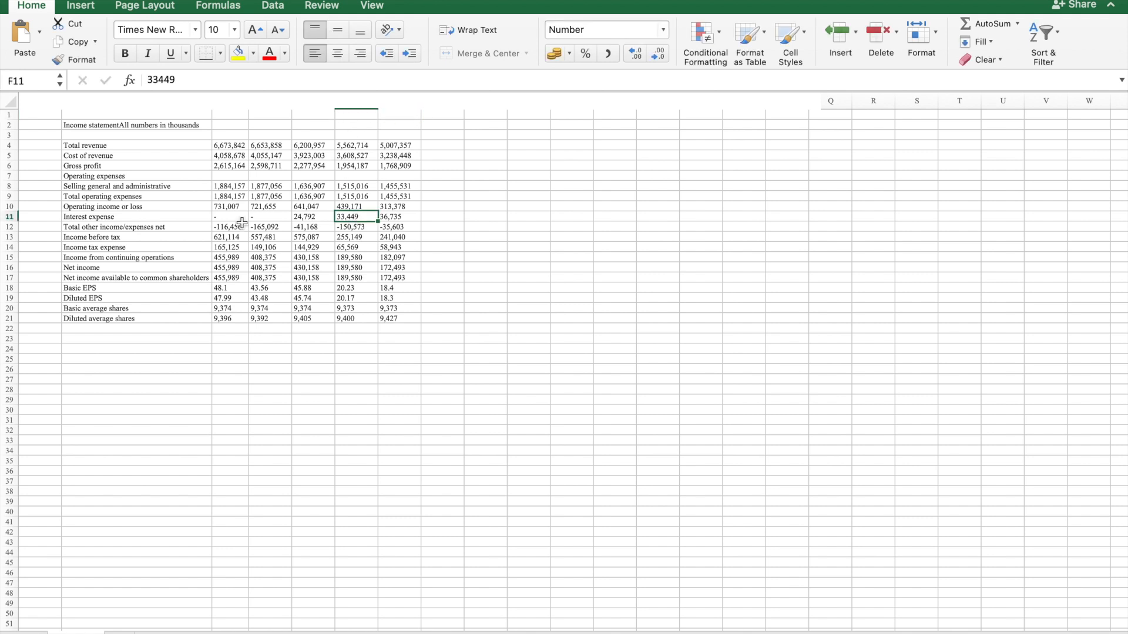
Apply the $ English (United States) accounting format to the figures in C4:G19.
drag(221, 145, 405, 296)
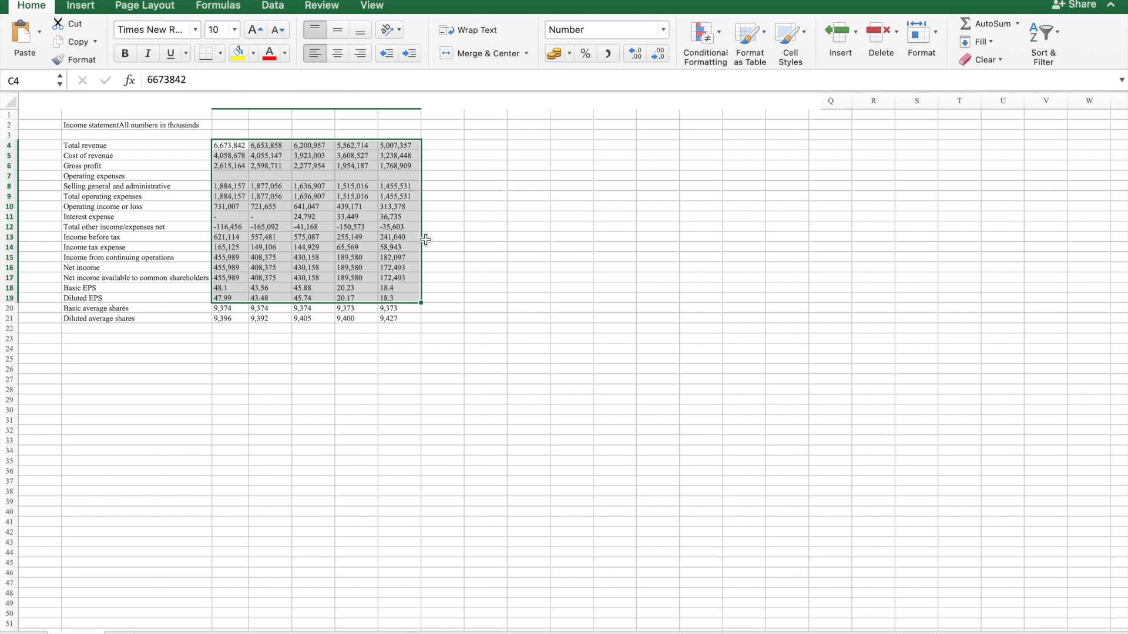
click(570, 54)
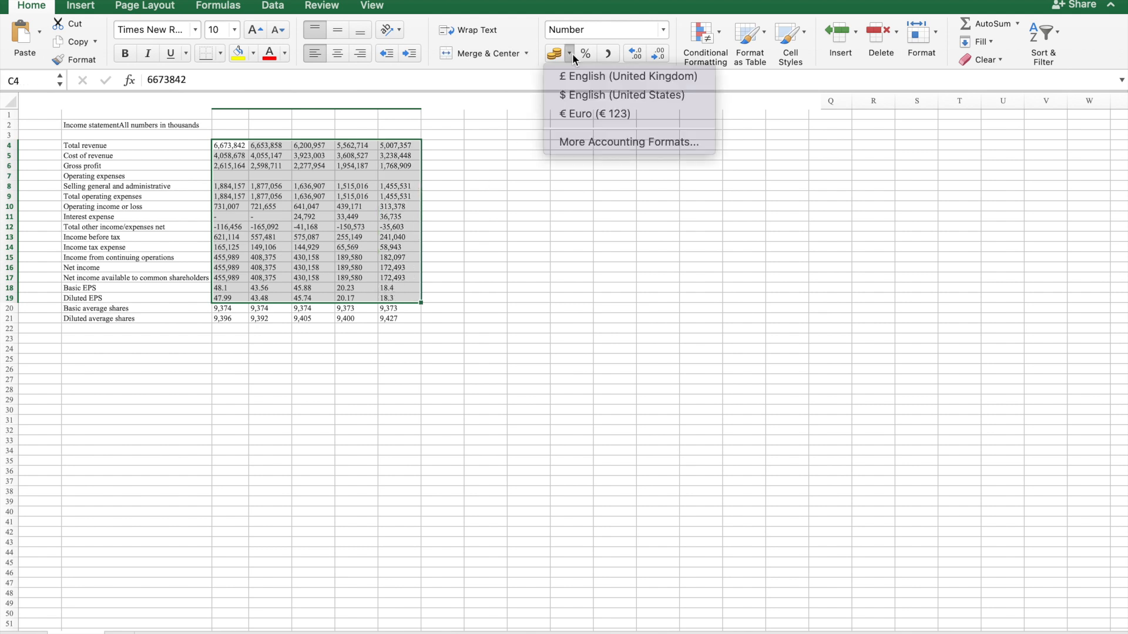
click(584, 95)
click(525, 256)
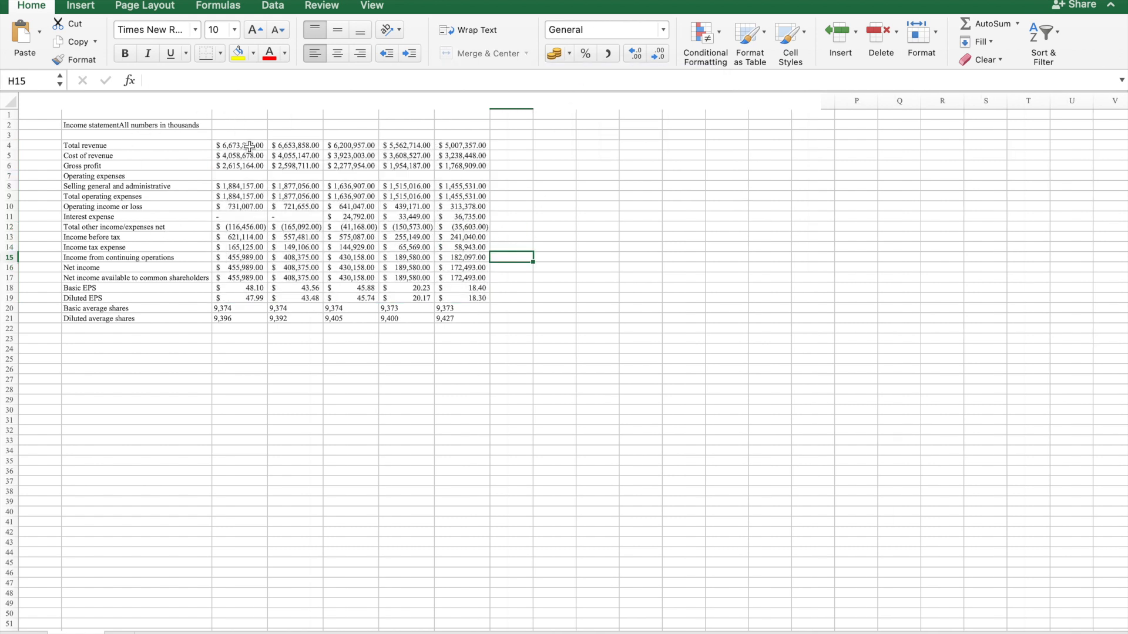
Clear the TTM figures from C4:C21, the first column of numbers beside the line-item labels.
drag(247, 145, 243, 319)
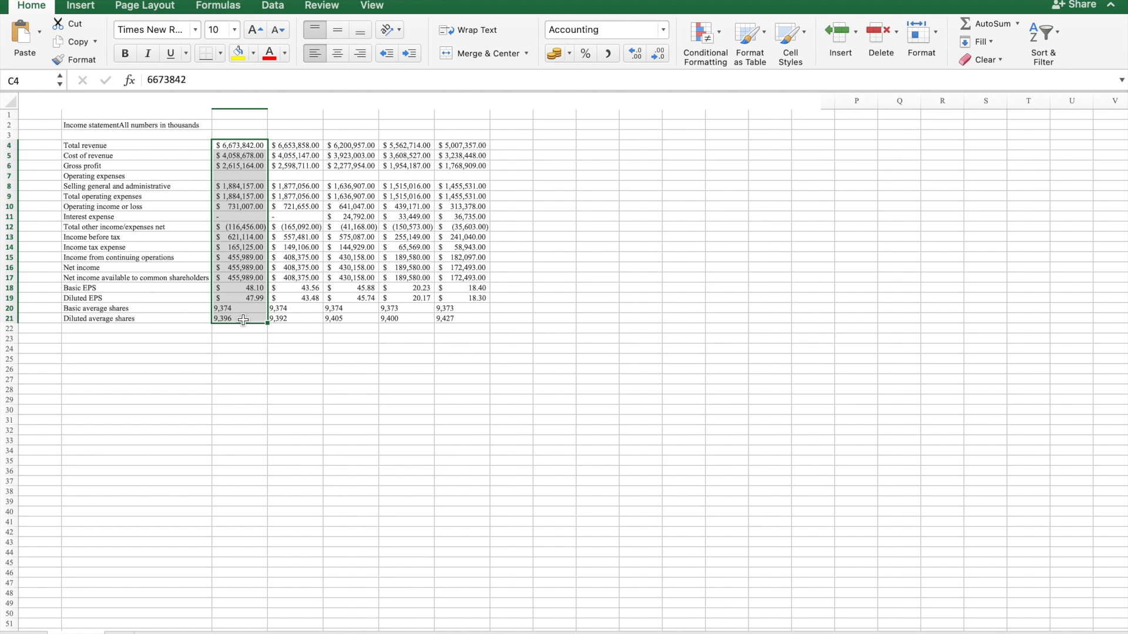
key(Delete)
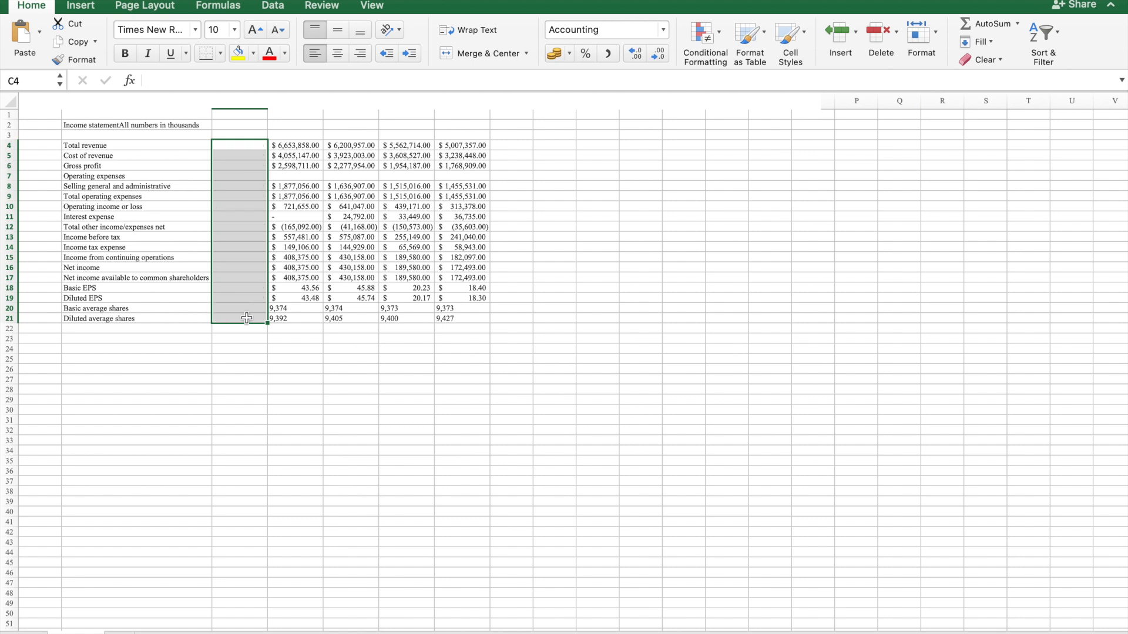
click(432, 206)
Move the figures in D4:G21 one column over so the block starts in cell C4.
click(300, 146)
drag(300, 145, 462, 317)
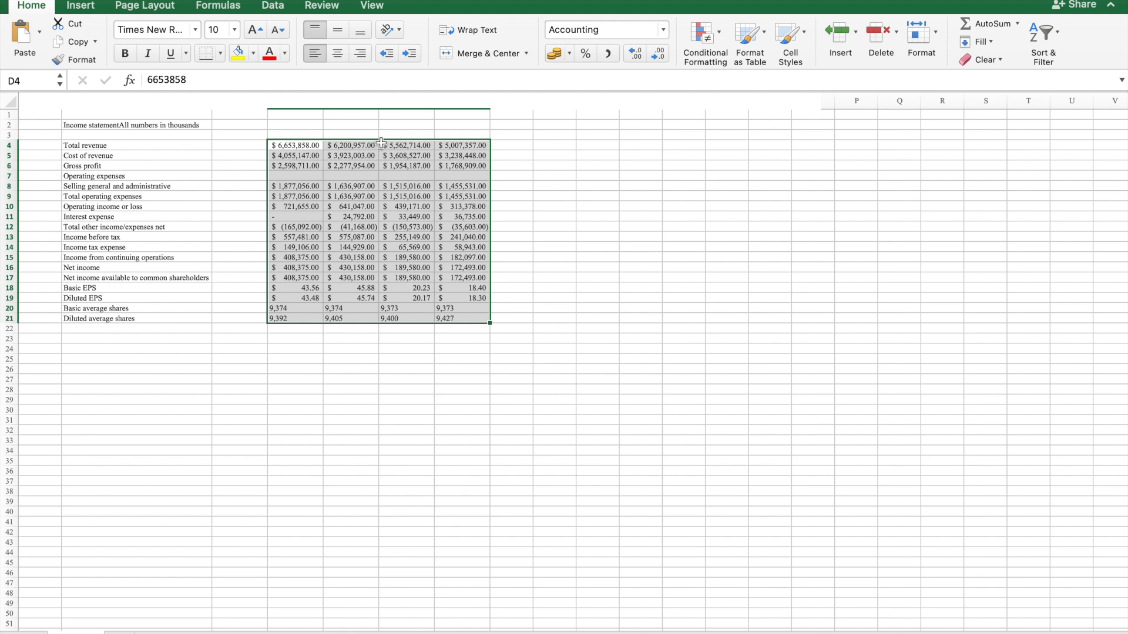
drag(384, 144, 461, 318)
drag(329, 139, 268, 144)
click(385, 175)
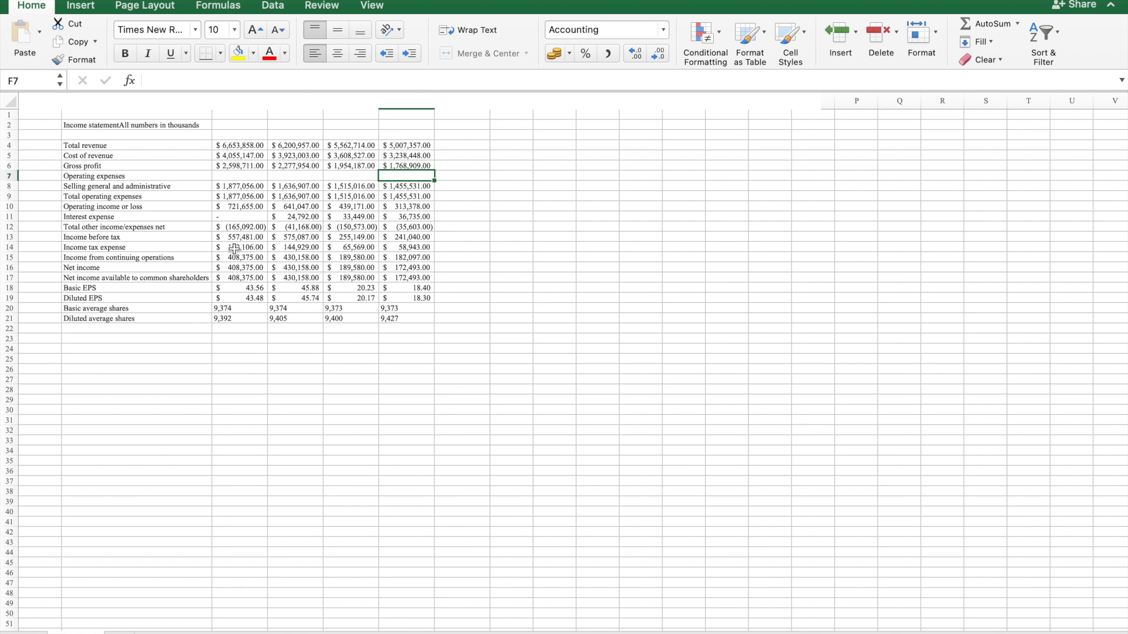
Enter the year headings 2023 and 2022 in C2 and D2 and continue the series to 2020 in F2.
click(242, 123)
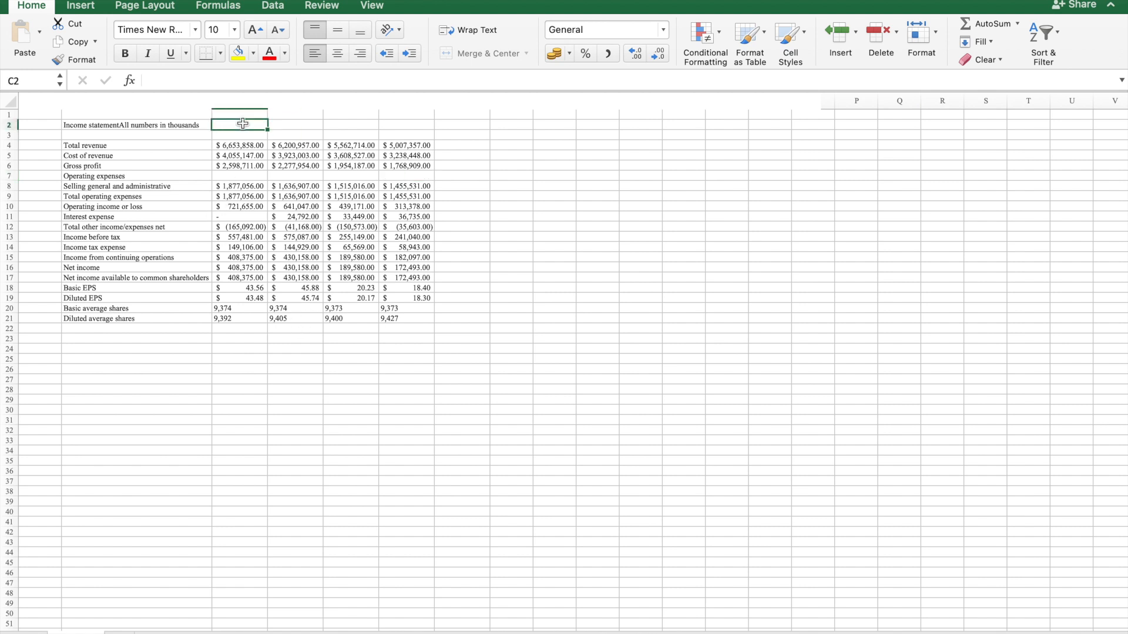
text(2023)
key(Return)
click(291, 125)
text(20)
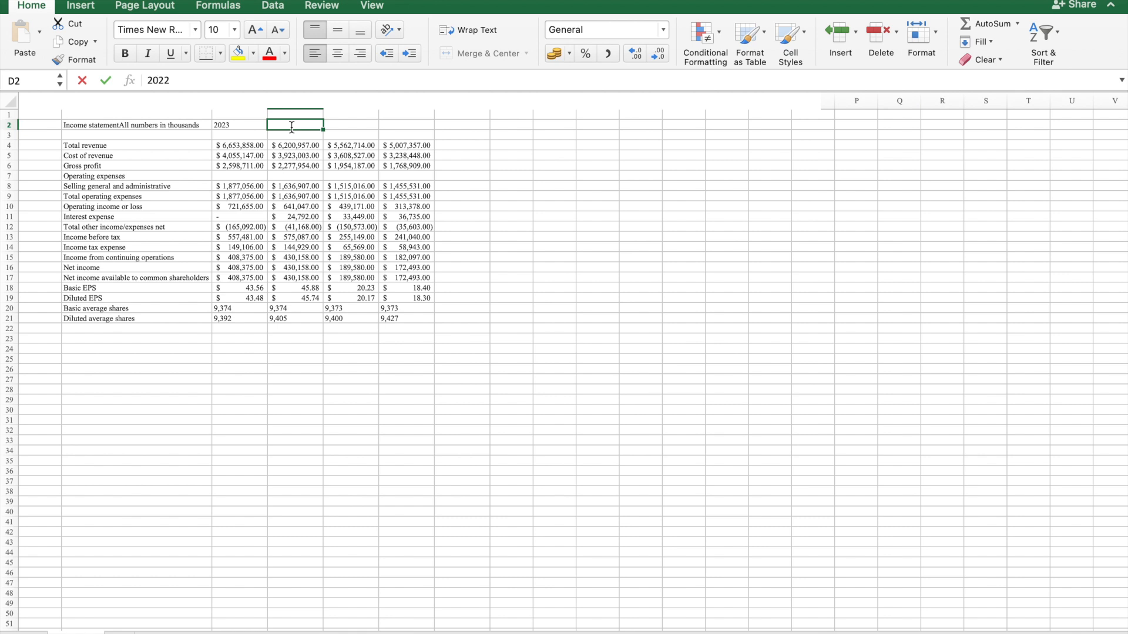
text(22)
key(Return)
drag(234, 125, 429, 132)
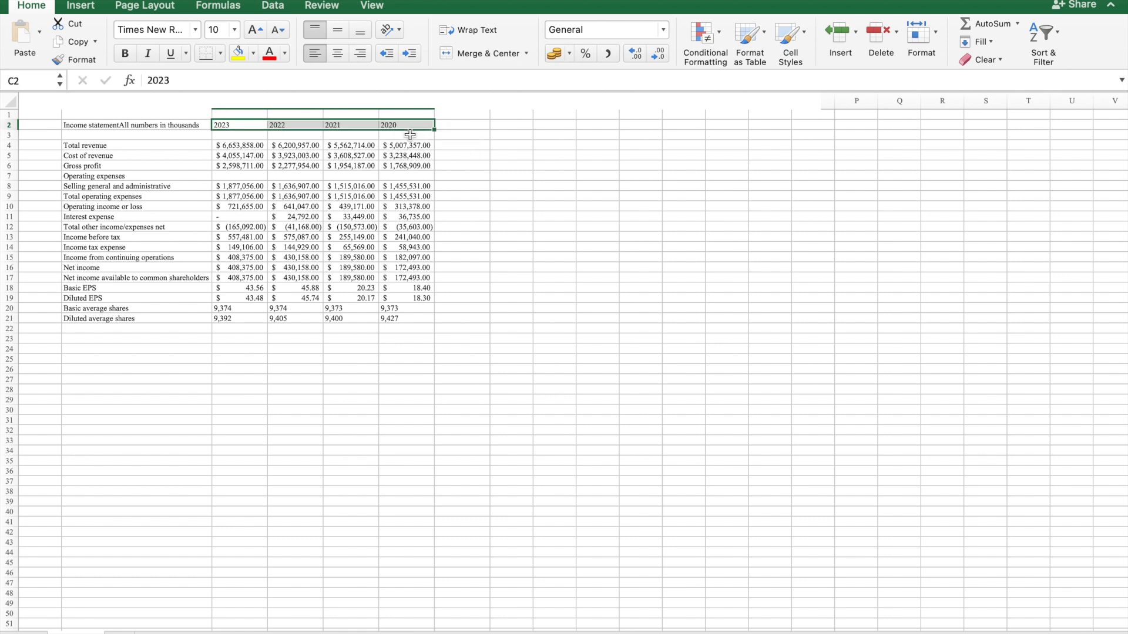
click(351, 227)
Fill the income statement's header row B2:F2 with a light blue theme colour.
drag(70, 122, 393, 119)
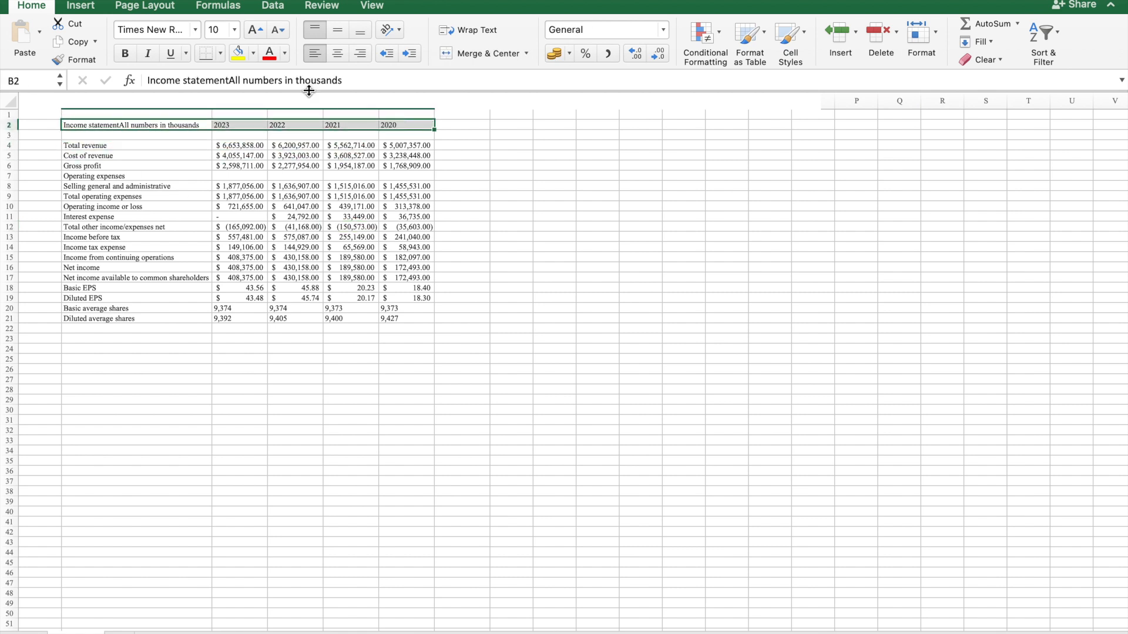
click(254, 53)
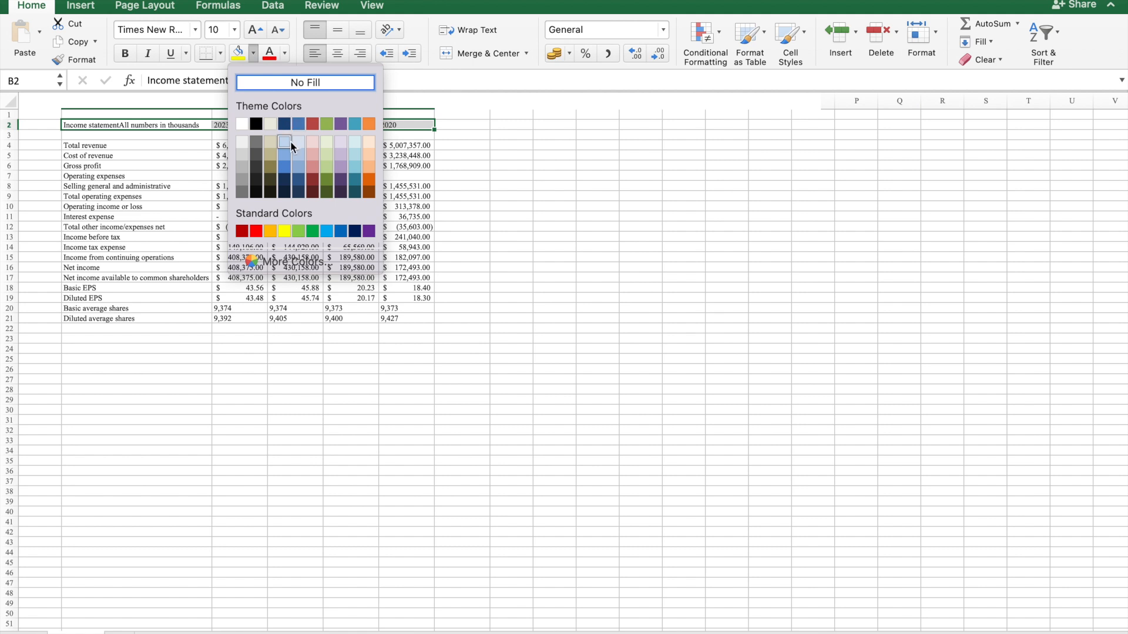
click(285, 155)
click(446, 175)
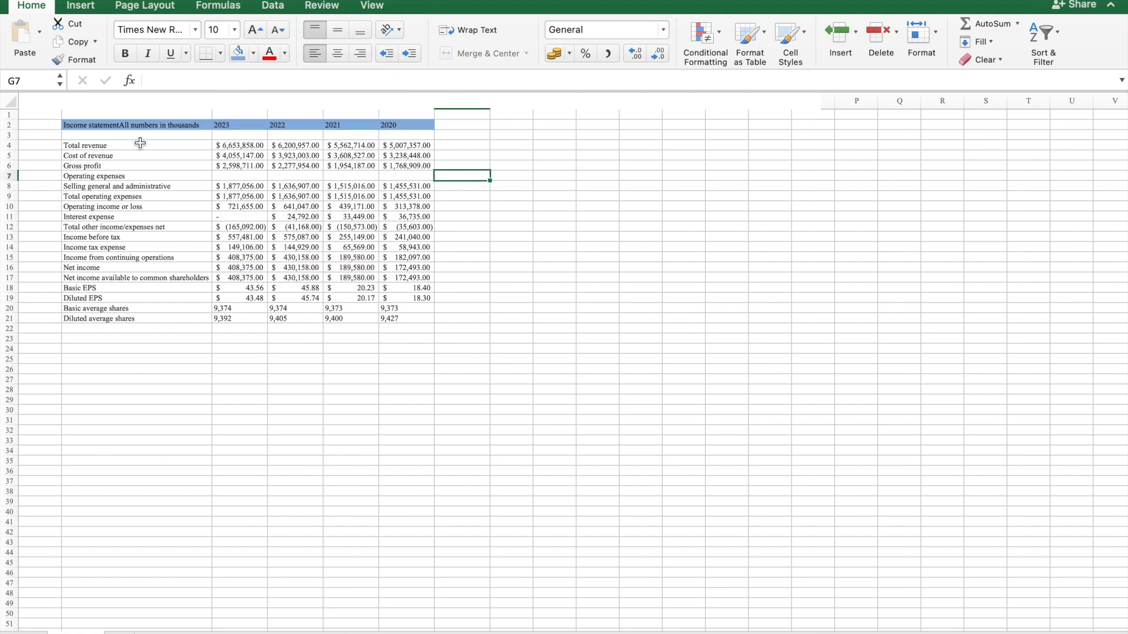
Put a Thick Box Border around the income statement table B2:F22.
drag(91, 125, 396, 331)
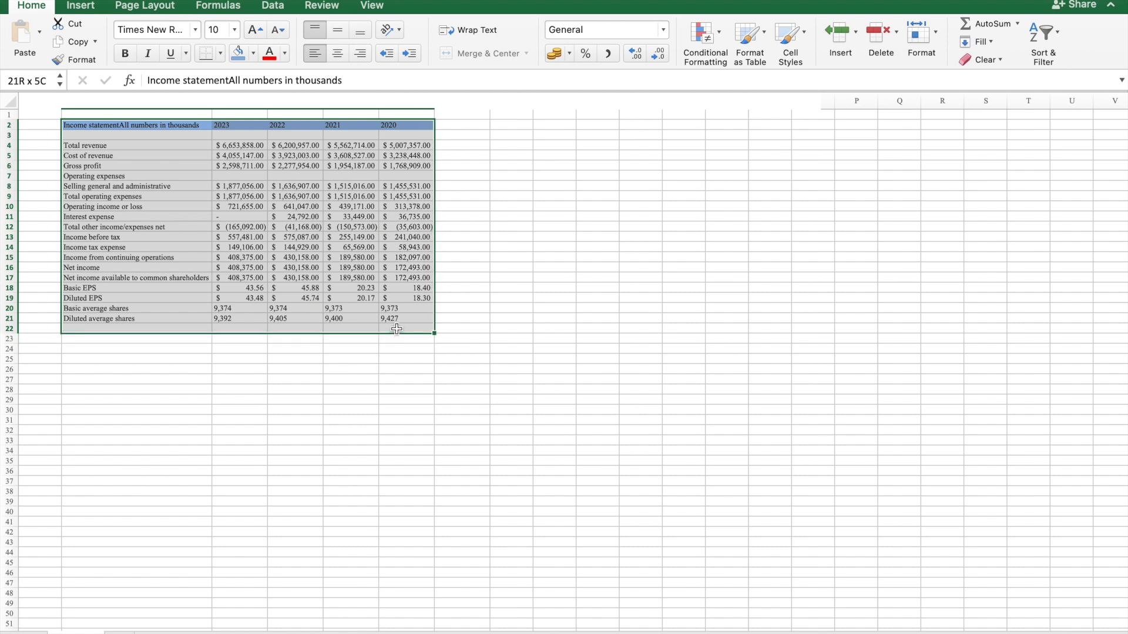
drag(397, 327, 397, 328)
click(221, 52)
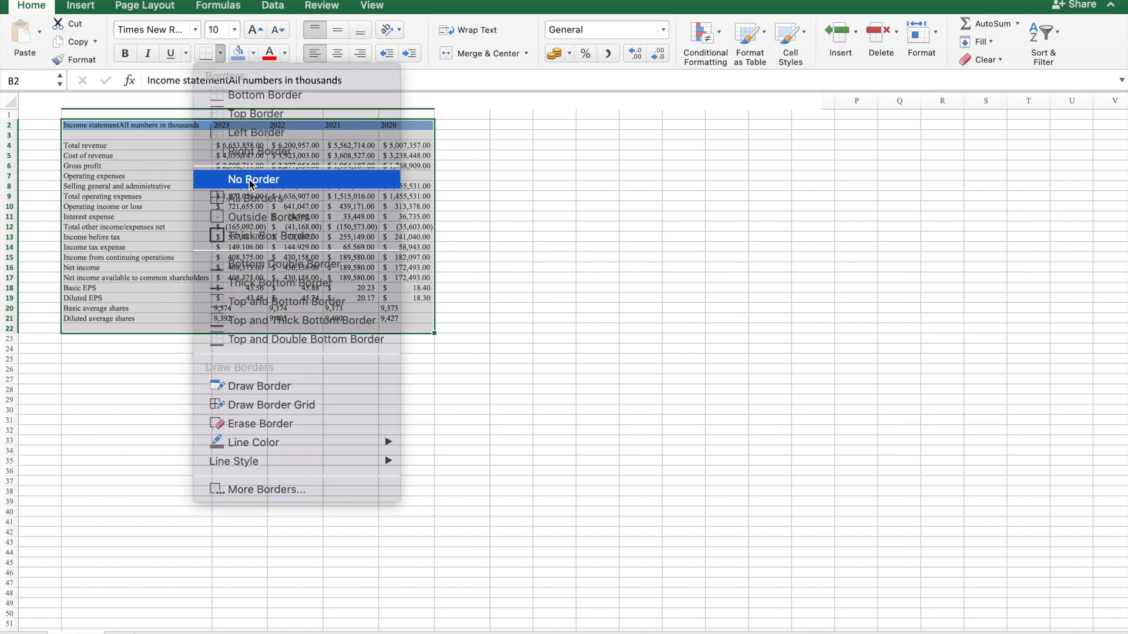
click(267, 236)
click(352, 176)
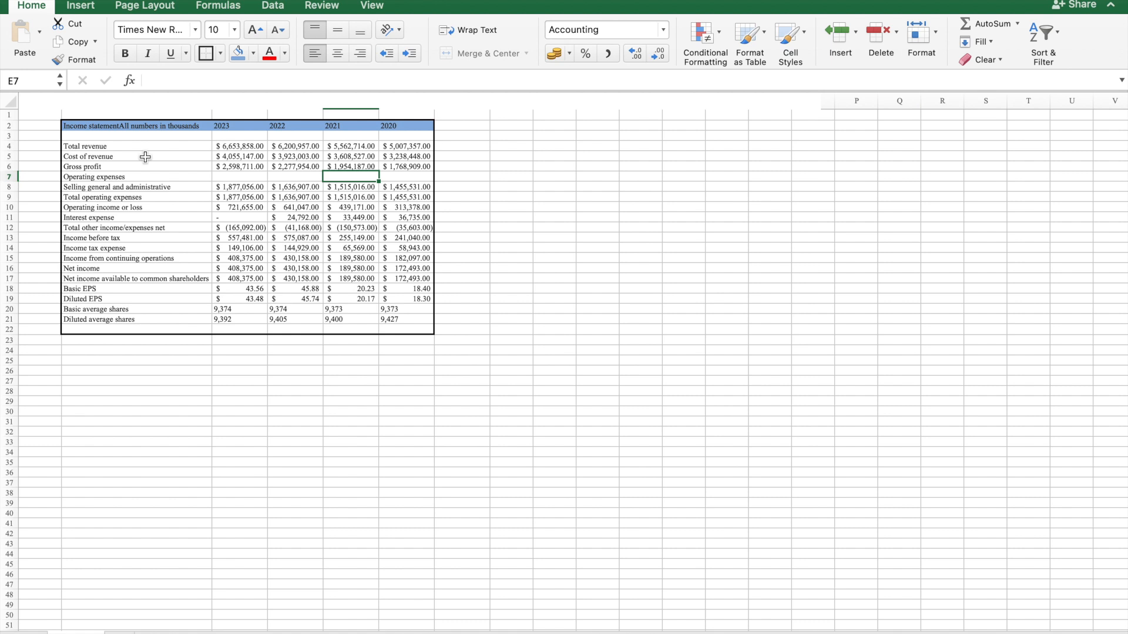
Bold the Gross profit row and the Net income row across columns B to F.
click(121, 168)
drag(121, 168, 398, 170)
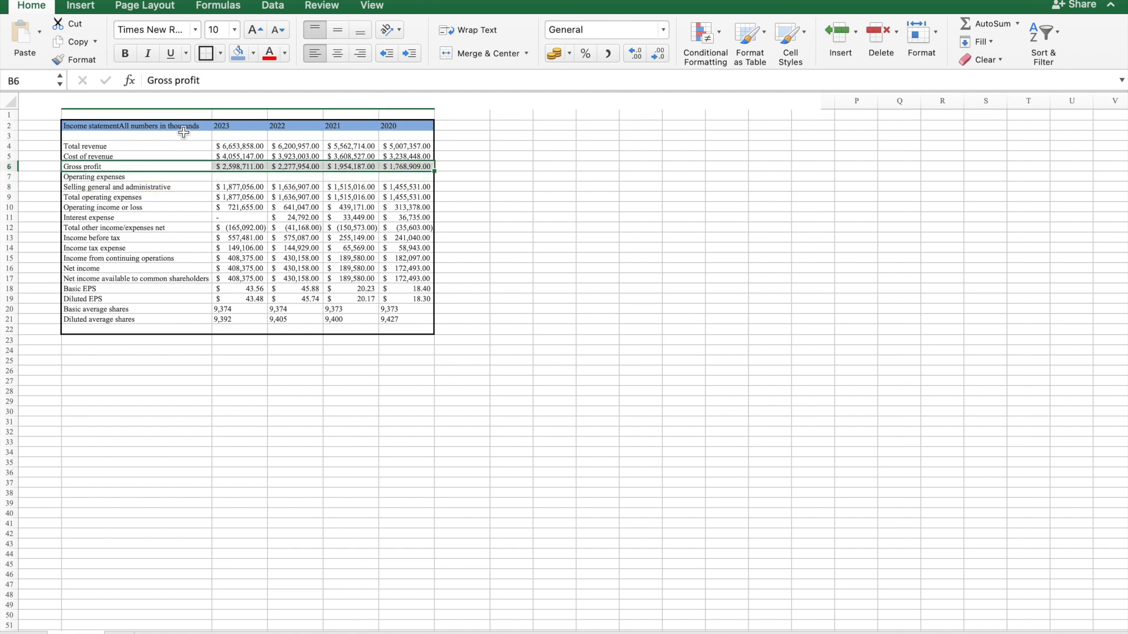
click(126, 54)
click(219, 235)
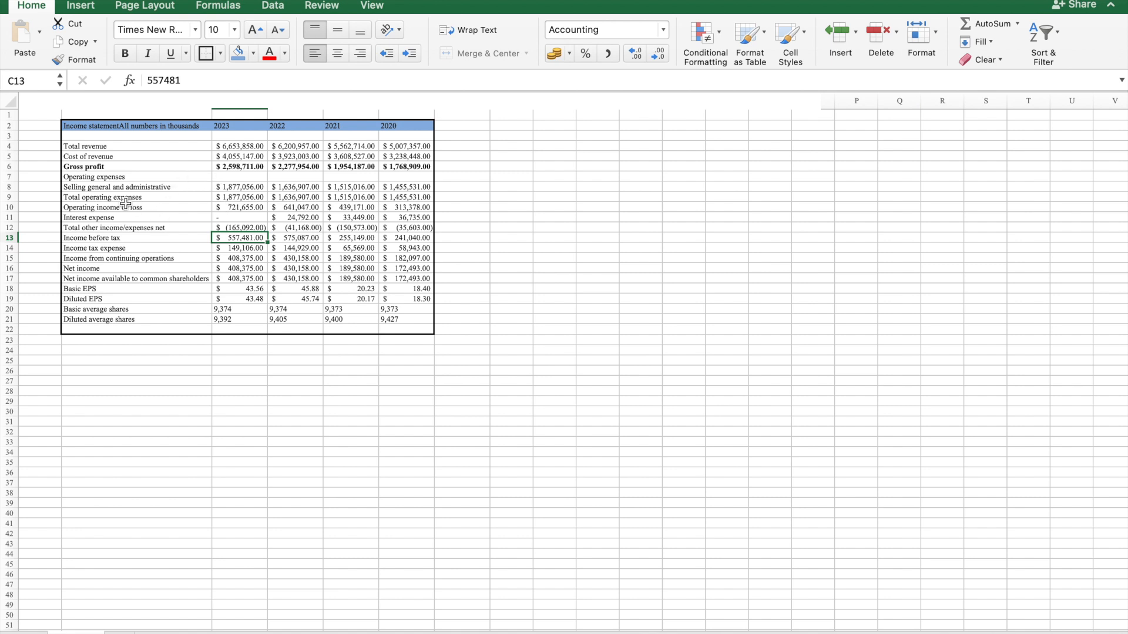
drag(100, 268, 393, 266)
click(125, 54)
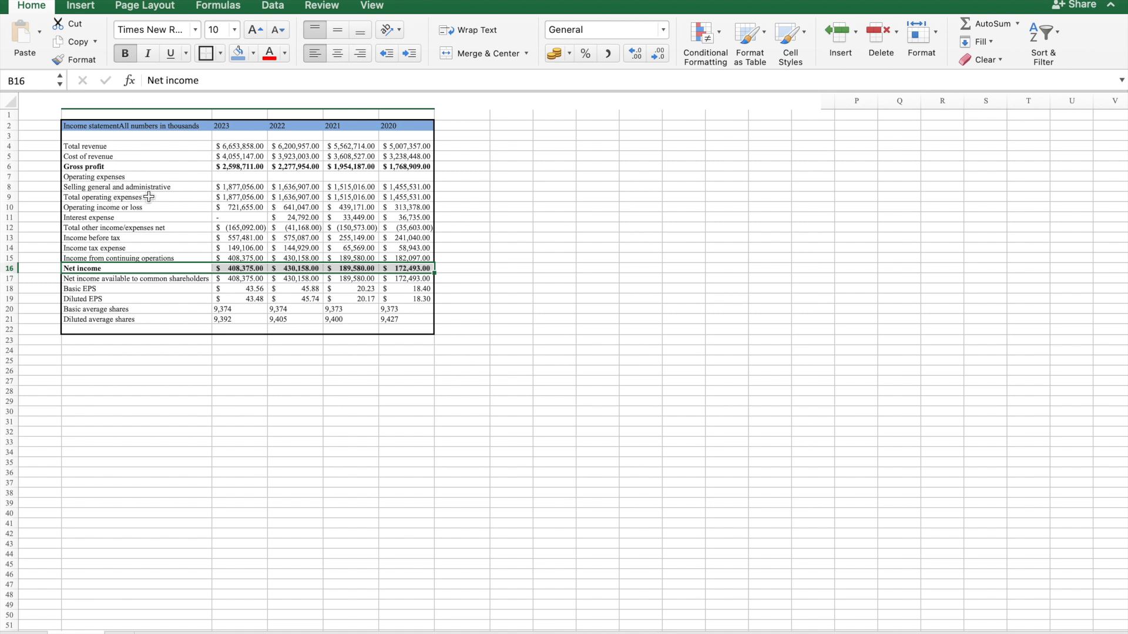
Bold the operating income row B10:F10 and change its label to "Operating income or loss (EBITDA)".
drag(130, 207, 395, 209)
click(130, 56)
click(265, 81)
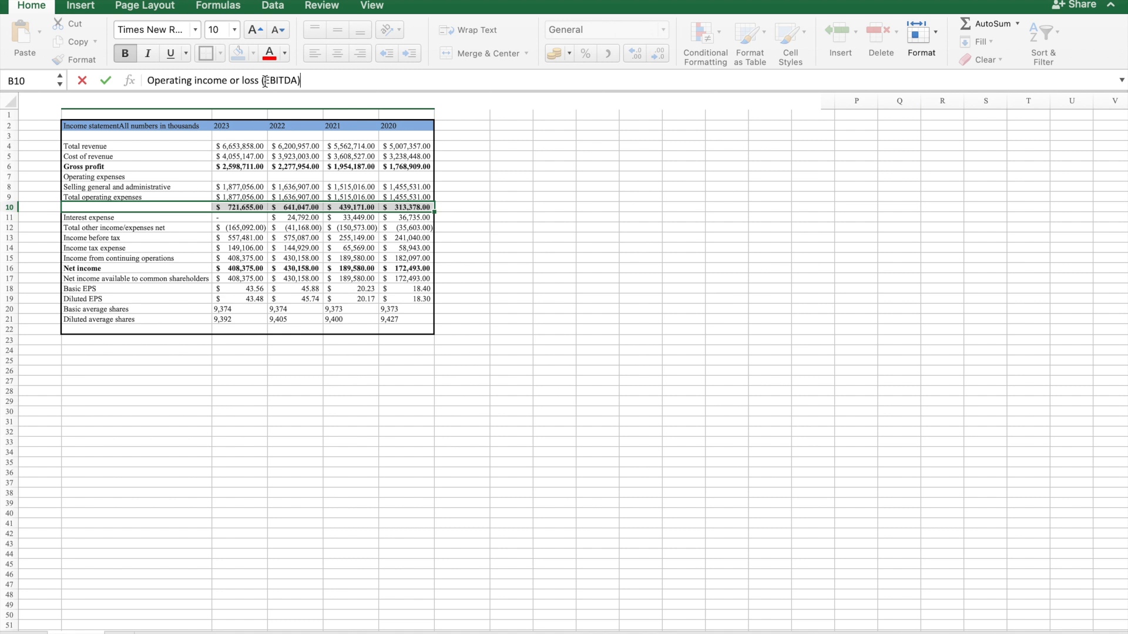
key(Tab)
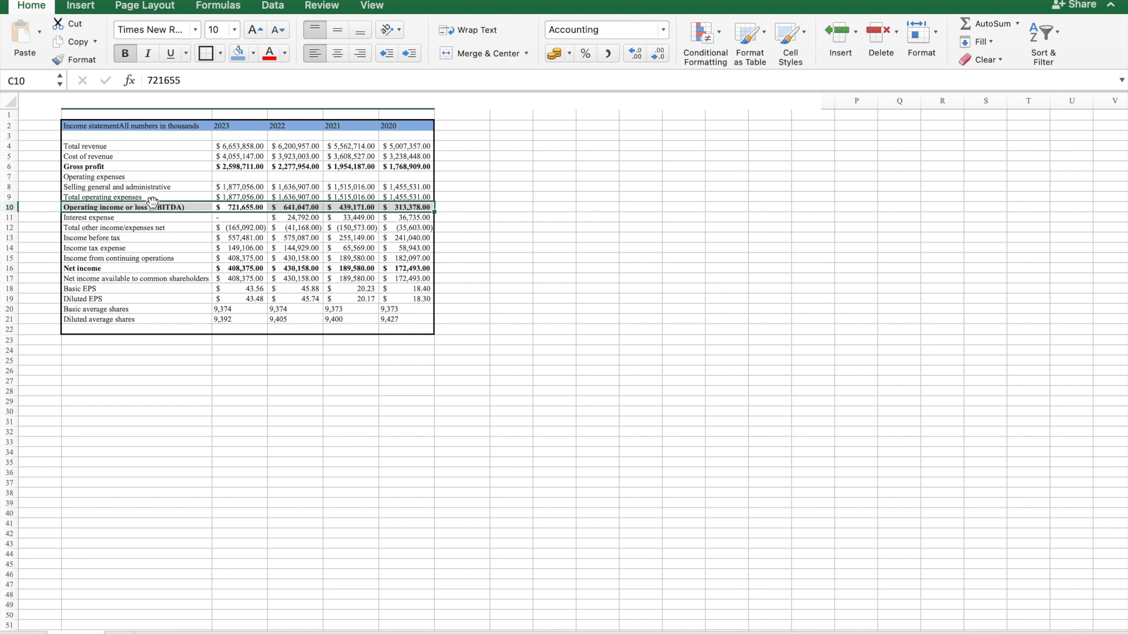
Underline the Net income figures in C16:F16.
click(254, 269)
drag(254, 269, 418, 266)
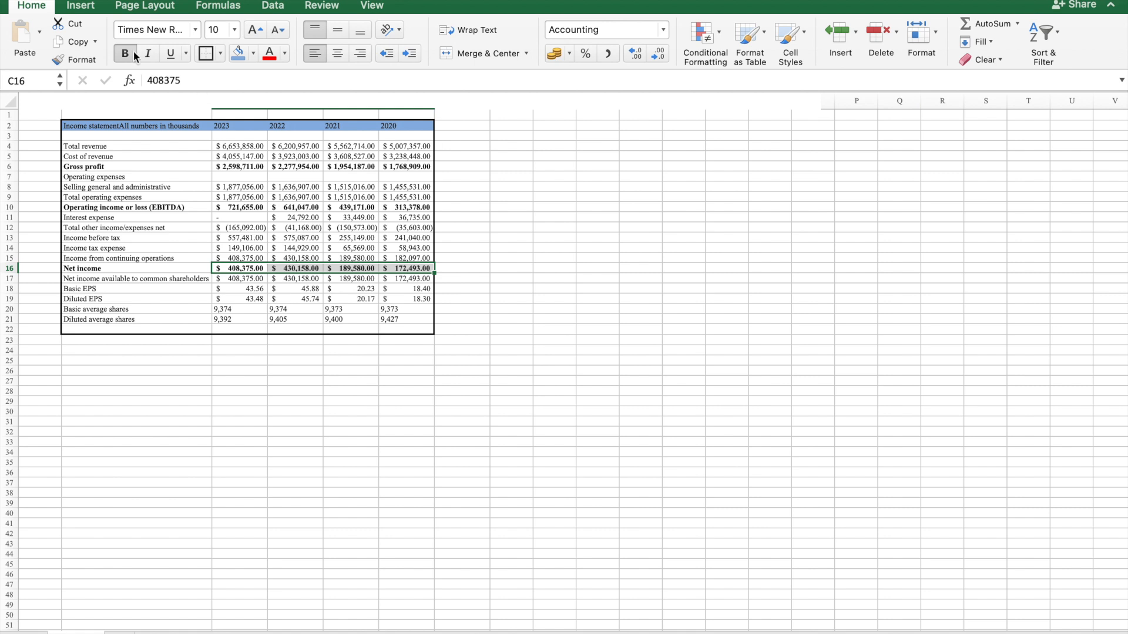
click(170, 53)
click(456, 207)
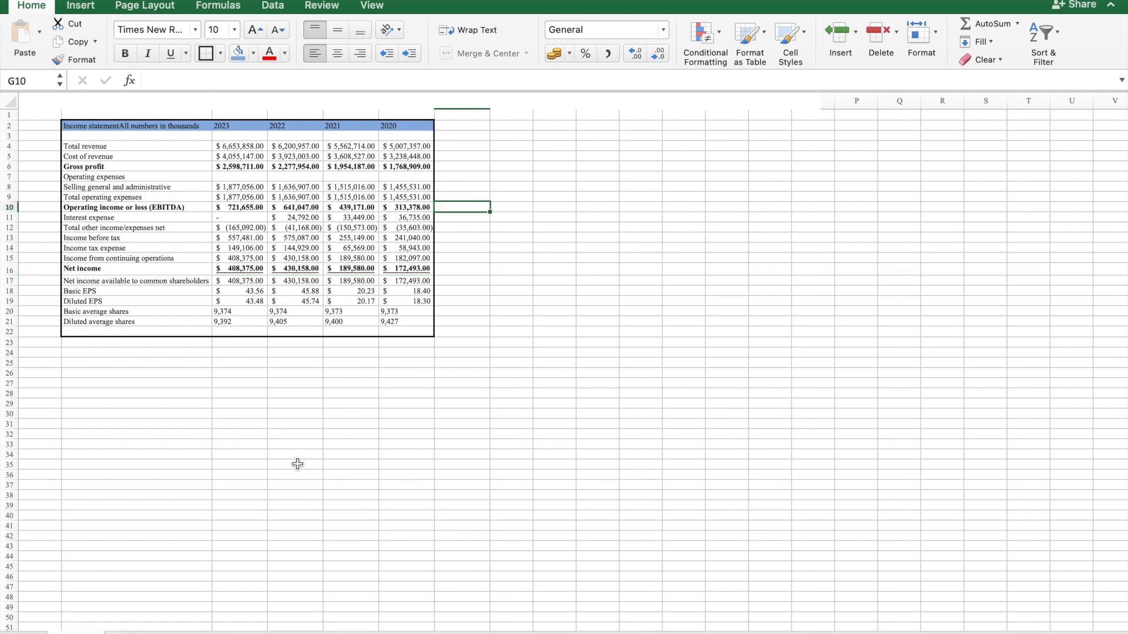
Switch to the Yahoo Finance financials page for COKE and open the balance sheet.
key(ctrl+Left)
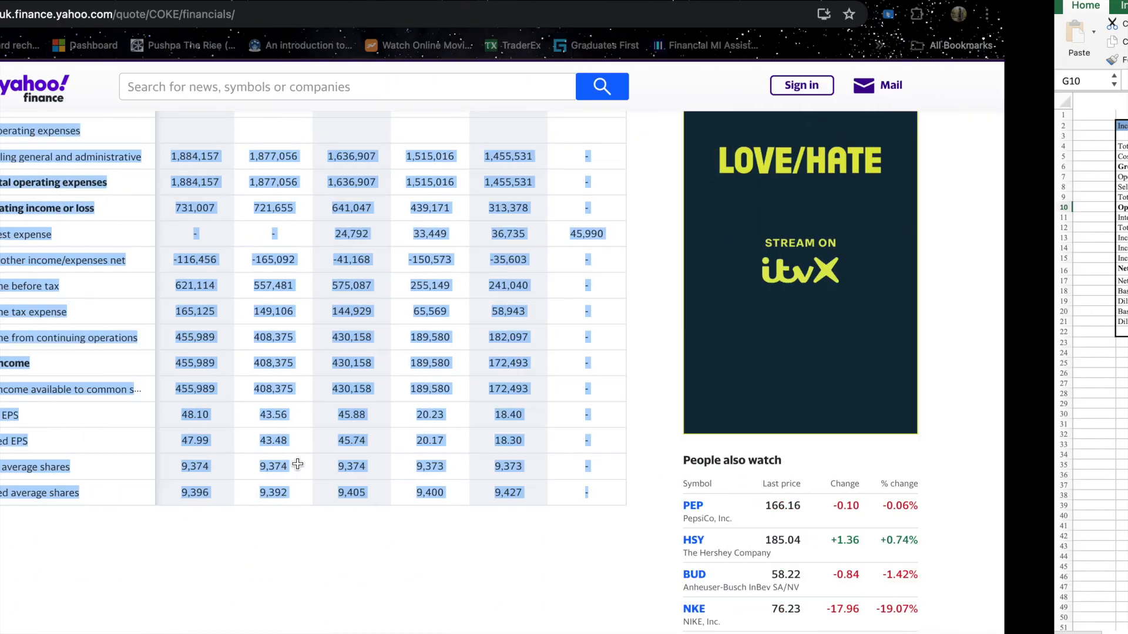
scroll(274, 378, up, 10)
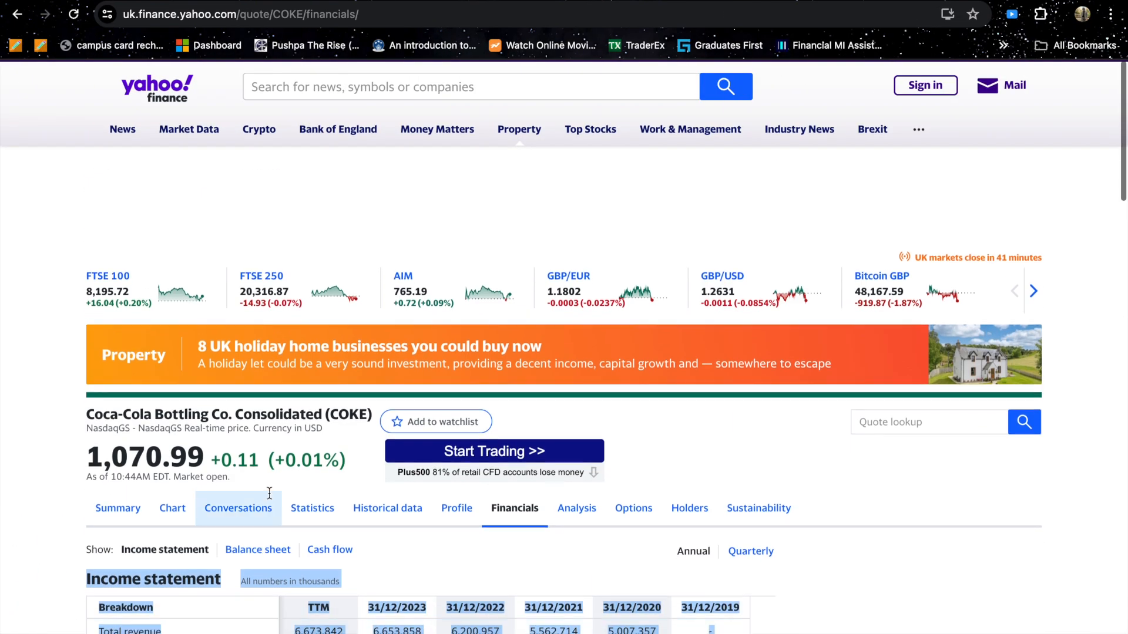
click(263, 550)
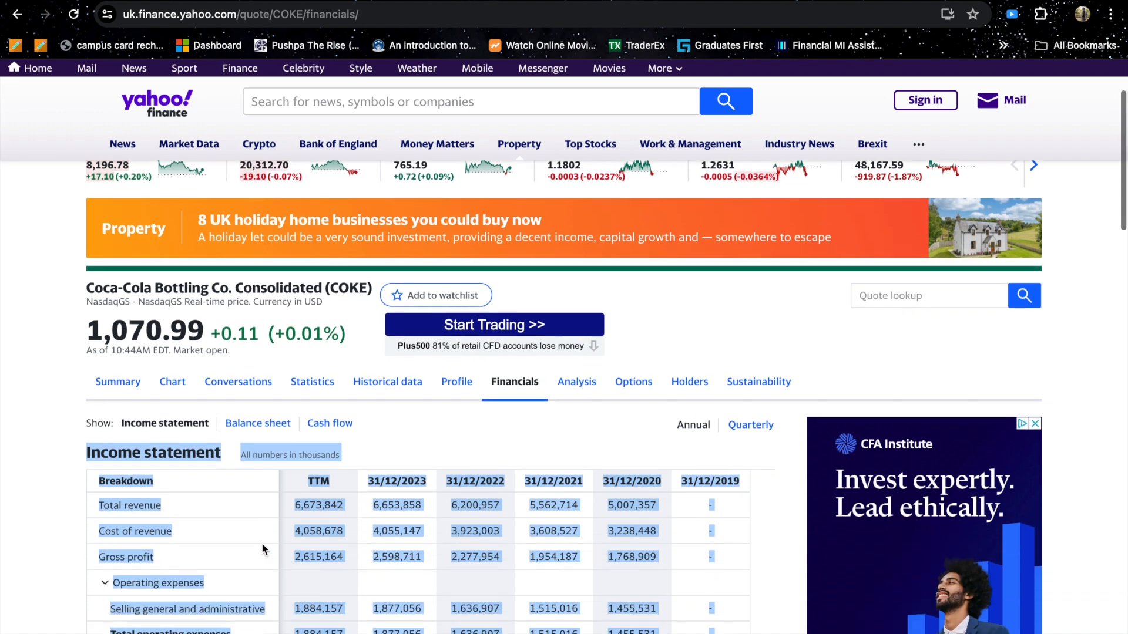
scroll(262, 550, down, 3)
scroll(263, 546, down, 3)
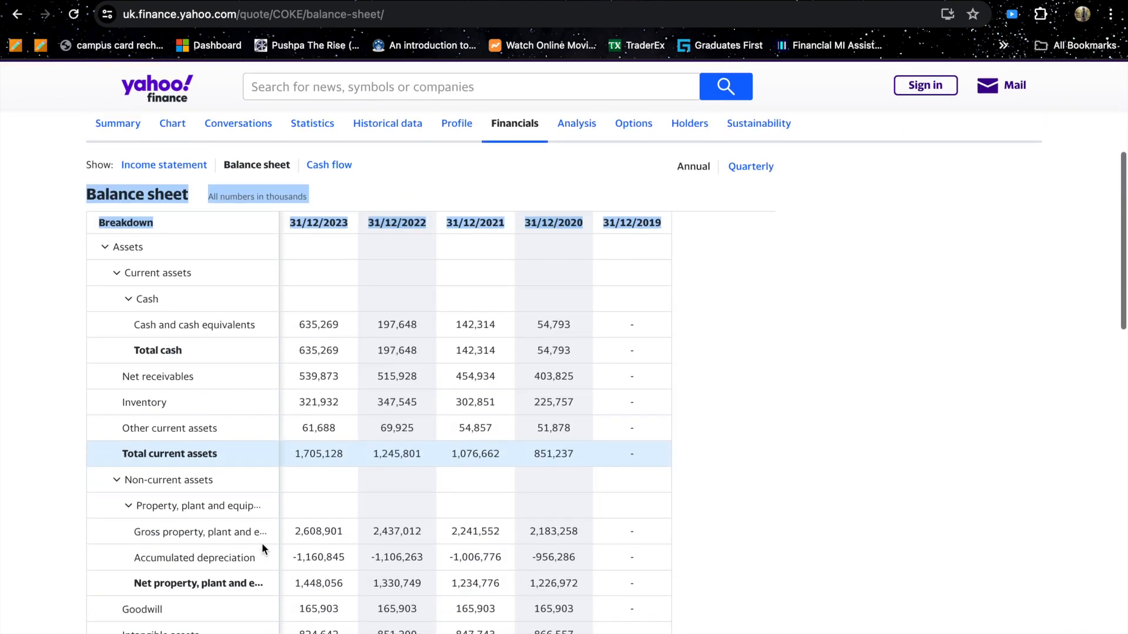
scroll(97, 194, up, 2)
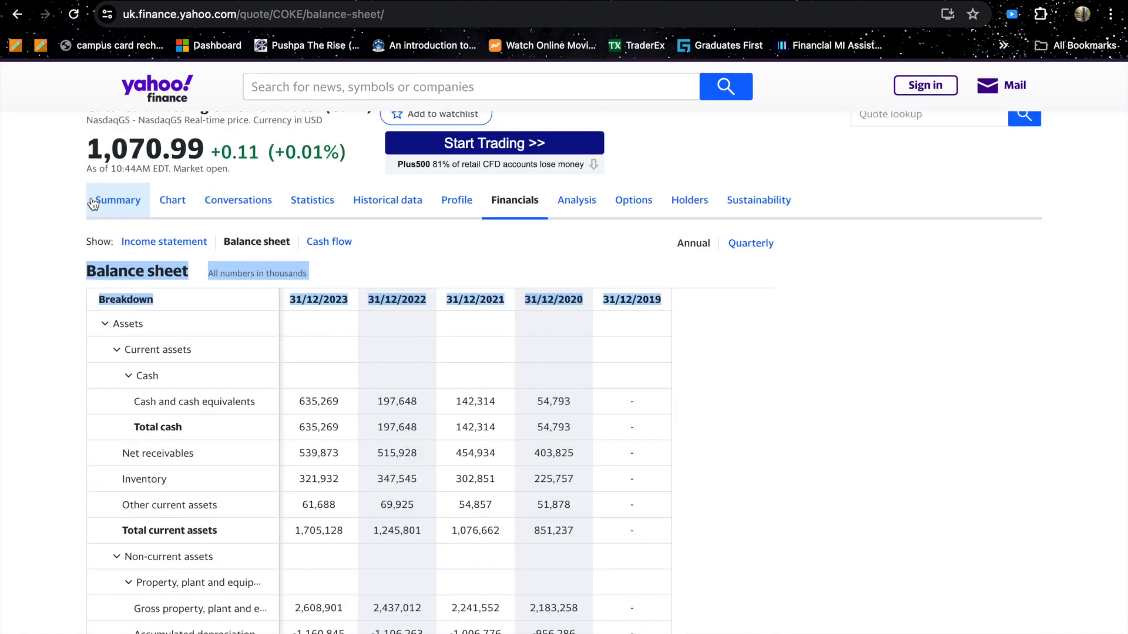
Copy the whole balance sheet from its title through total liabilities and stockholders' equity, and switch back to Excel.
click(86, 270)
drag(86, 271, 413, 614)
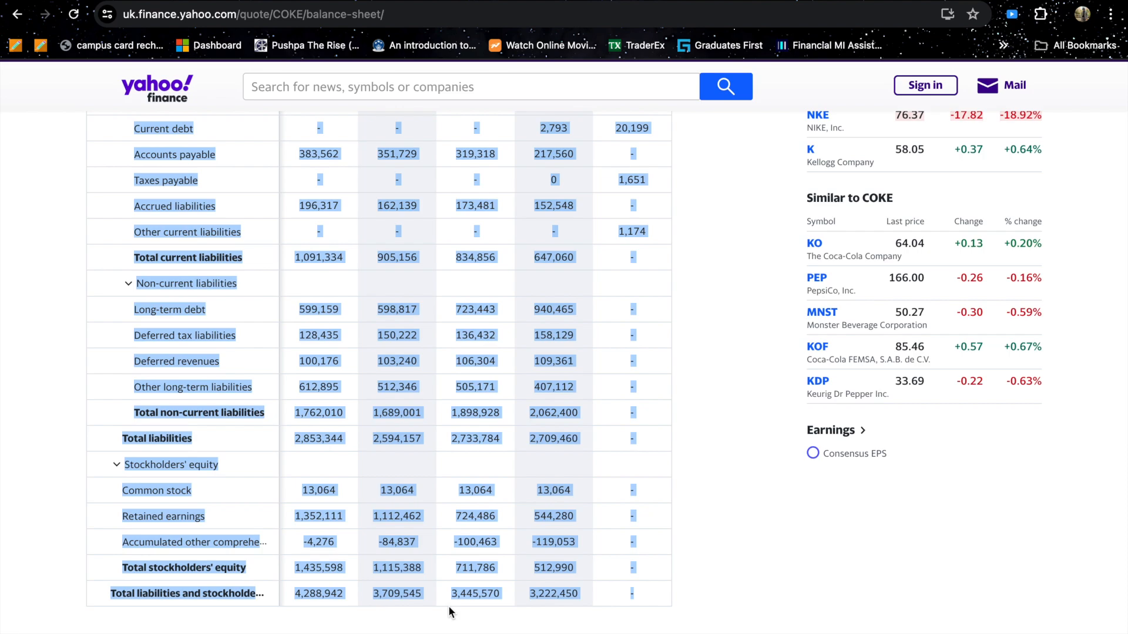
key(ctrl+Left)
key(ctrl+Right)
key(ctrl+Right)
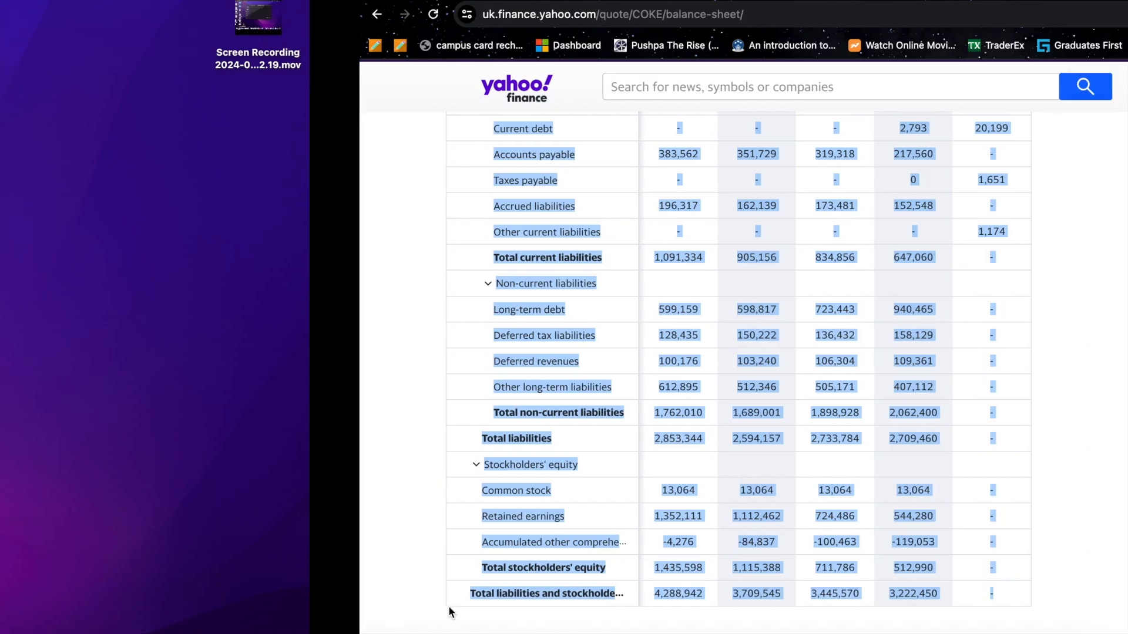
Paste the copied balance sheet as Text starting in cell B26, below the income statement.
click(52, 365)
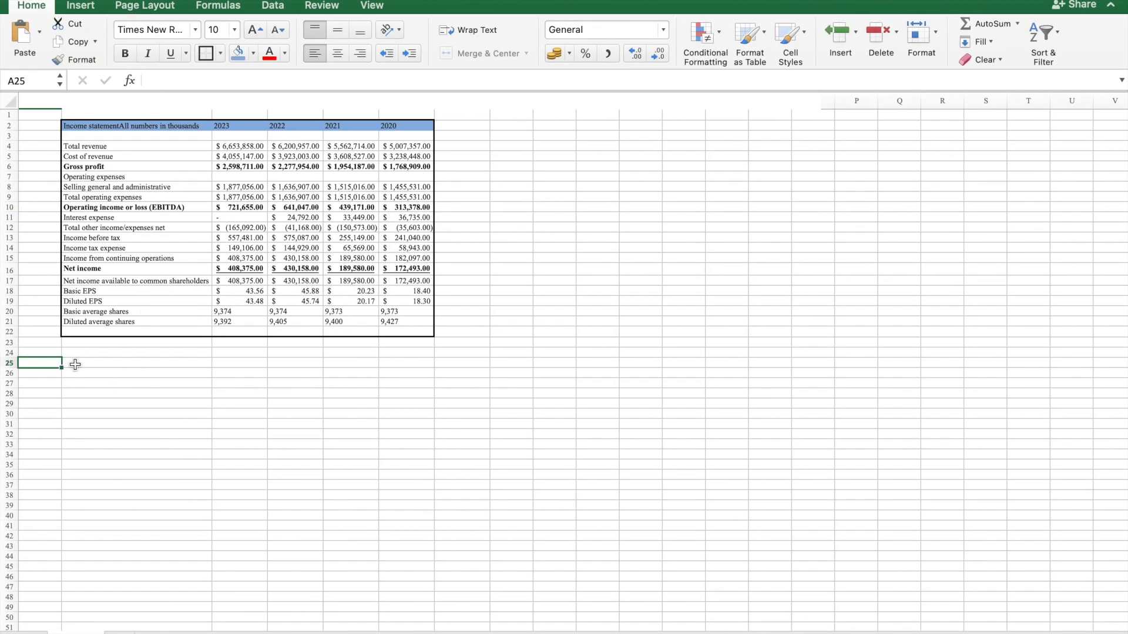
click(79, 376)
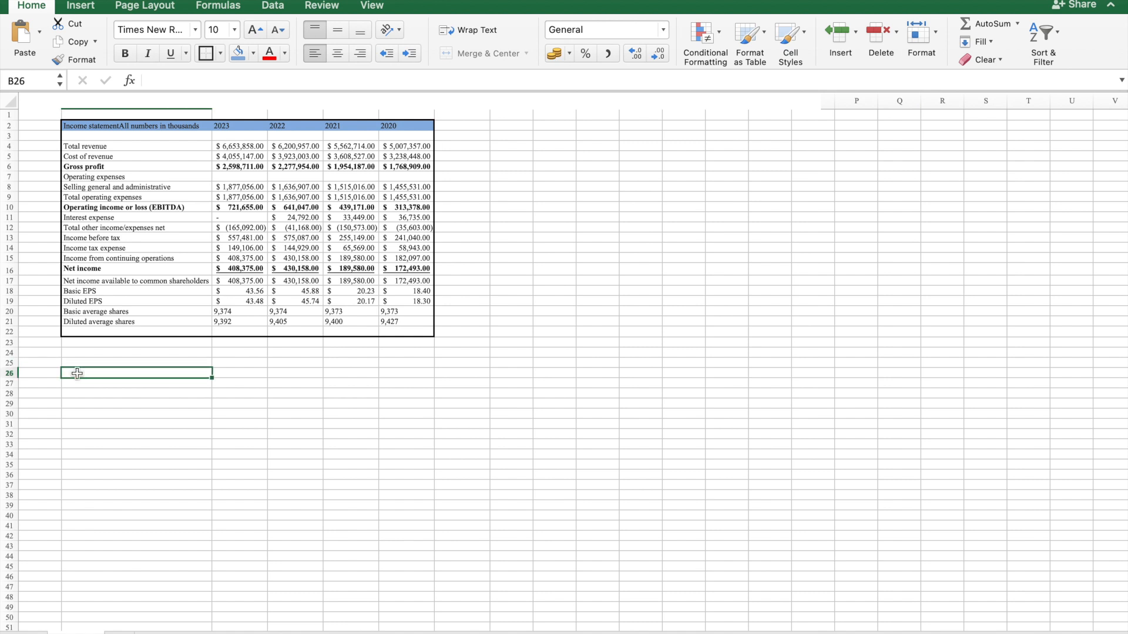
right_click(77, 377)
click(129, 386)
click(64, 325)
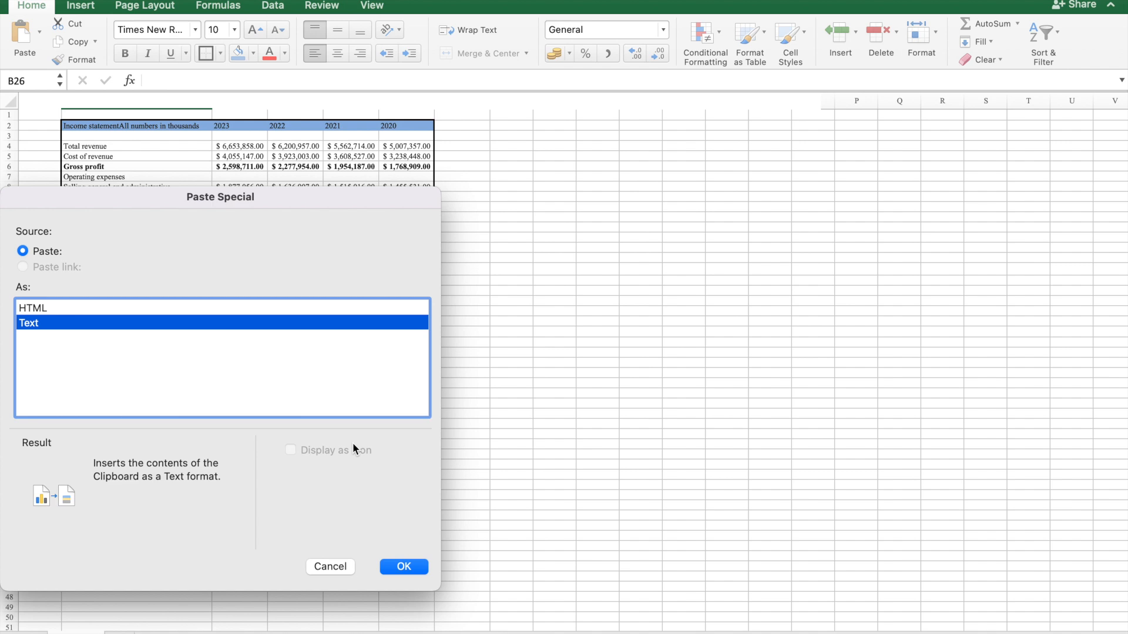
click(402, 567)
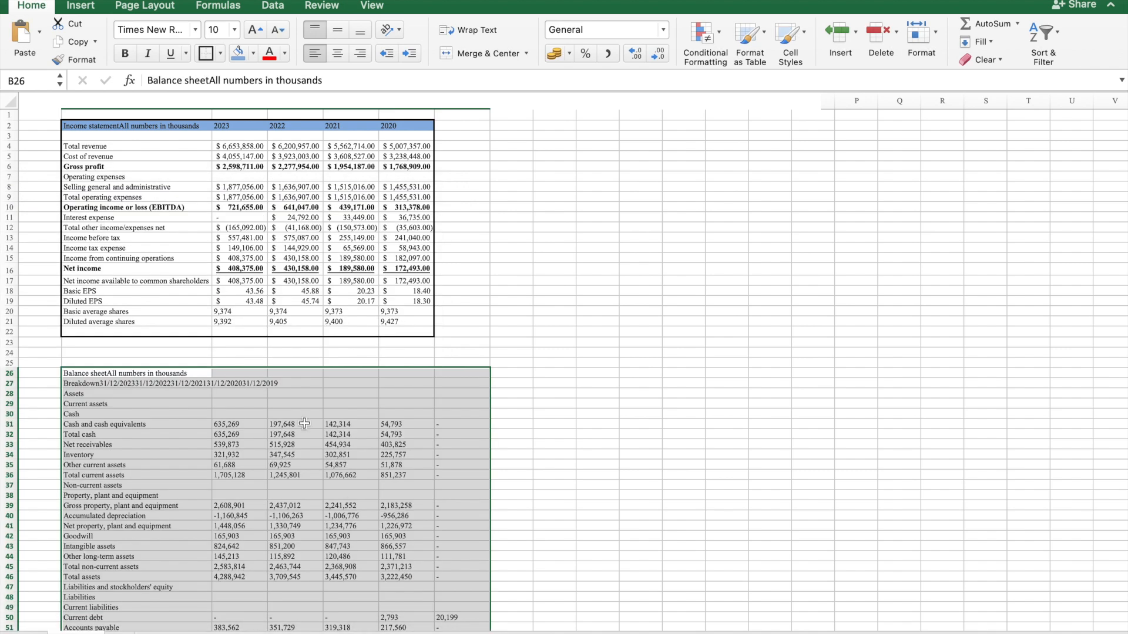
click(303, 416)
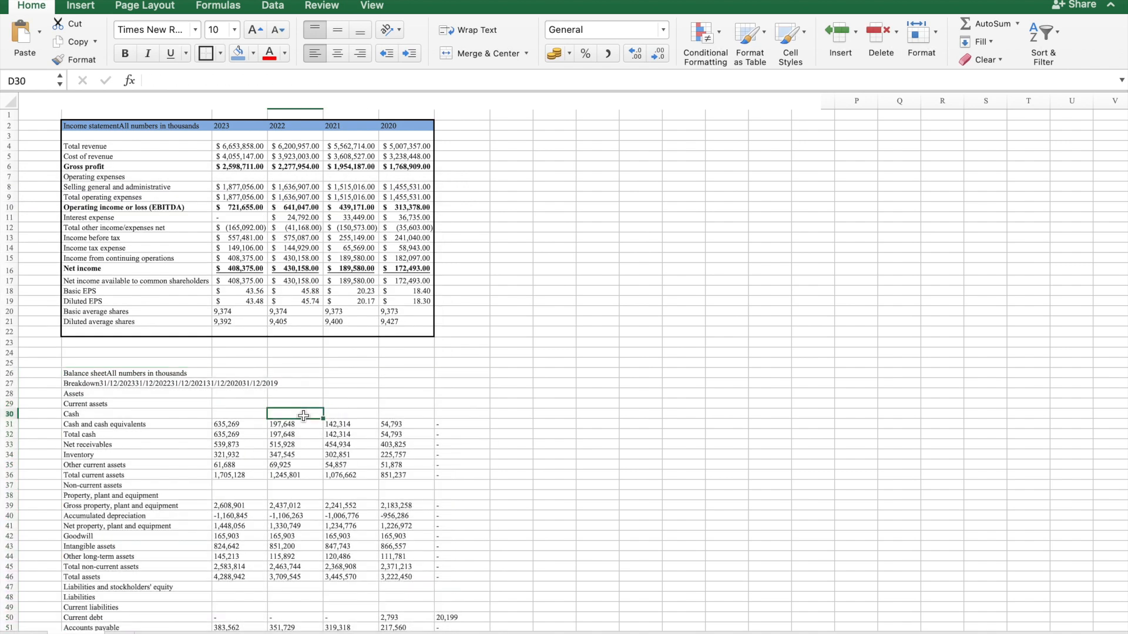
Clear the run-together Breakdown header line from row 27 of the balance sheet.
click(146, 383)
drag(147, 382, 293, 383)
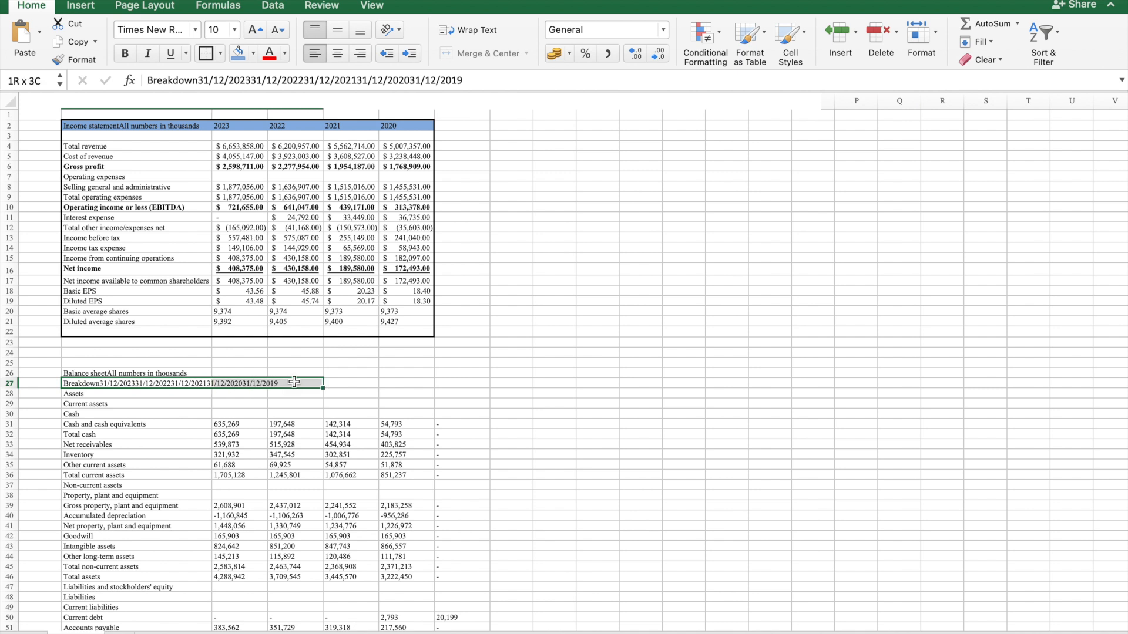
key(Delete)
Move the balance sheet title from cell B26 to B27, directly above Assets.
click(174, 374)
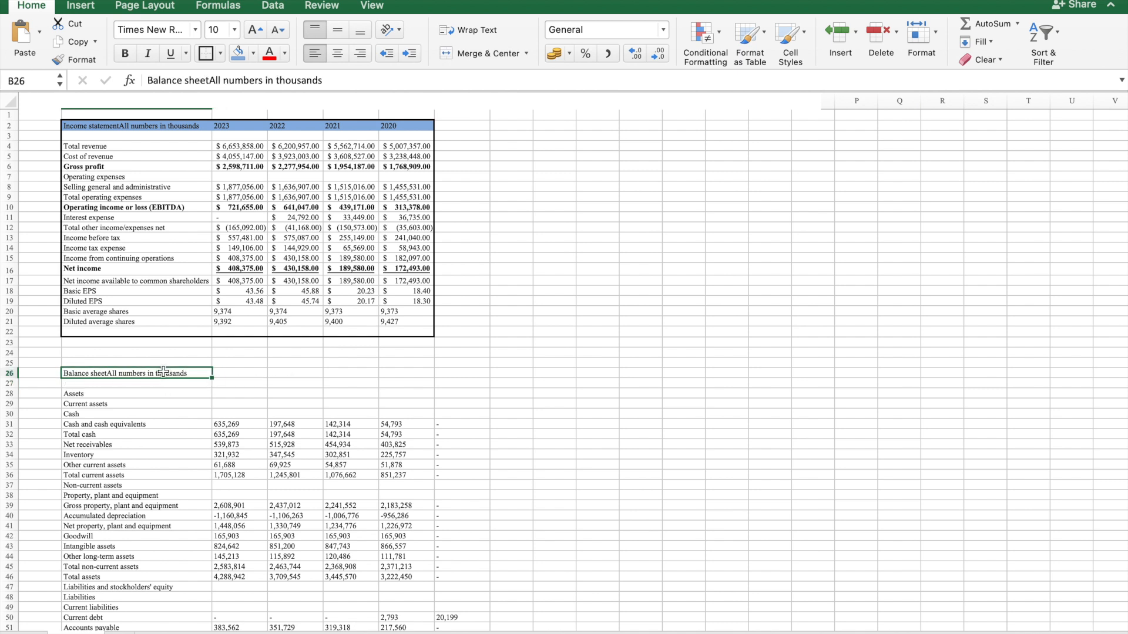
click(156, 383)
click(158, 374)
drag(158, 367, 158, 382)
click(225, 387)
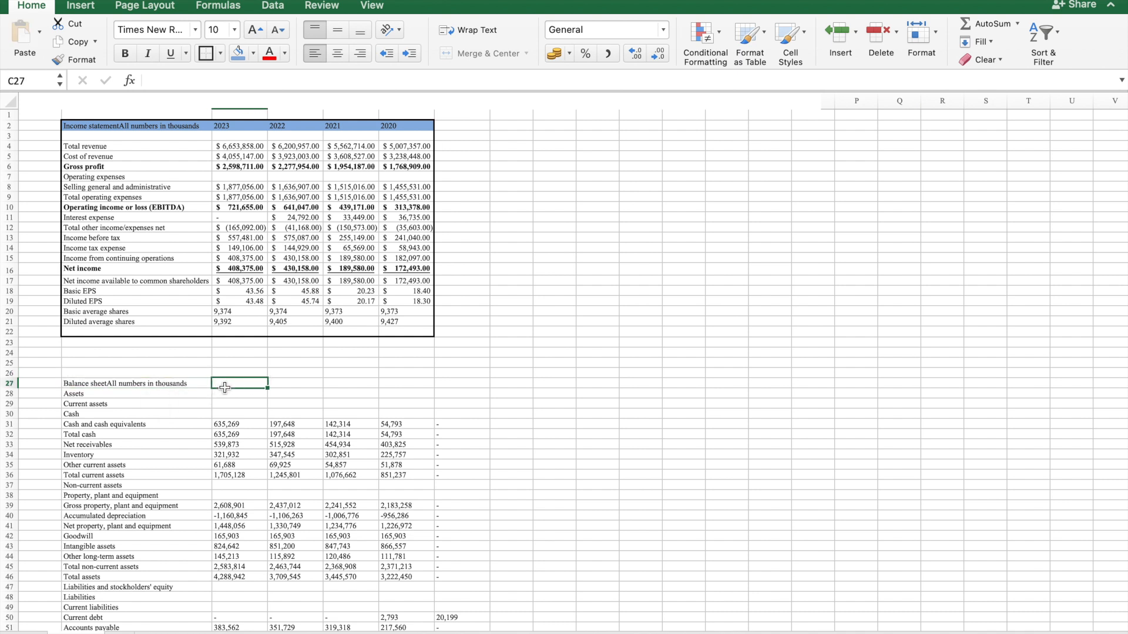
Enter the year headings 2023, 2022, 2021 and 2020 in C27 to F27, beside the balance sheet title.
scroll(225, 387, down, 5)
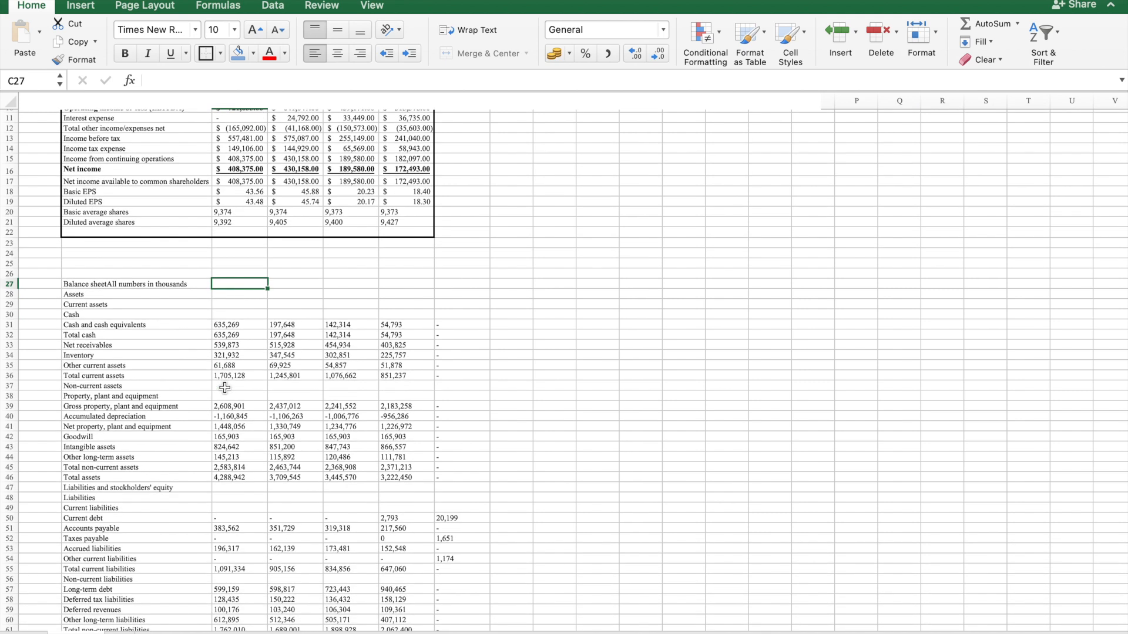
text(202)
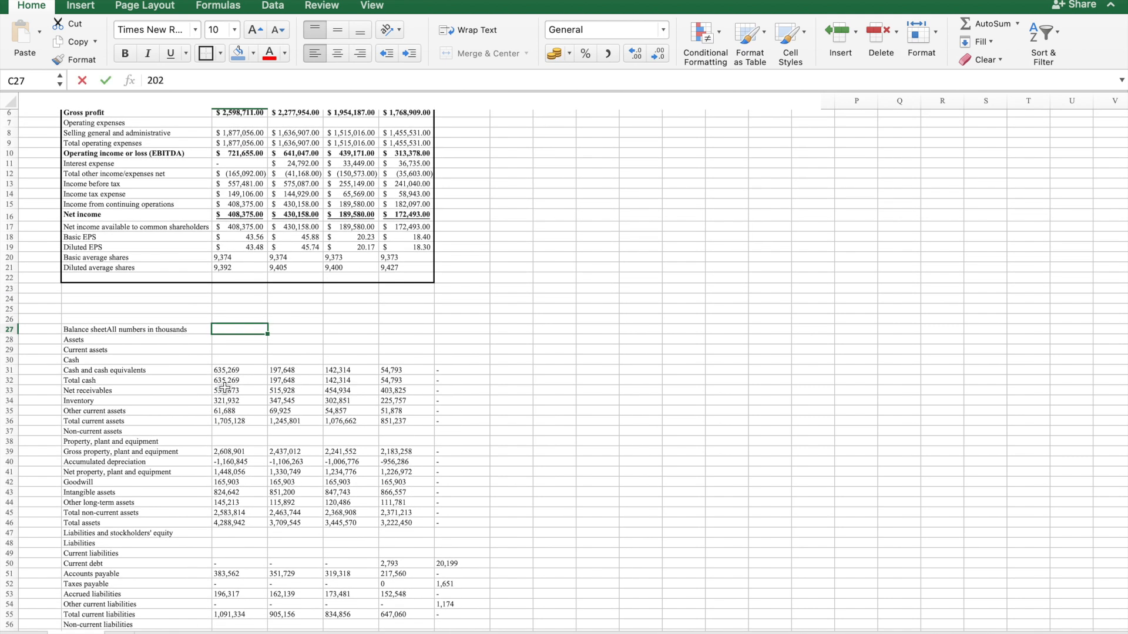
text(3)
key(Return)
click(292, 332)
key(Return)
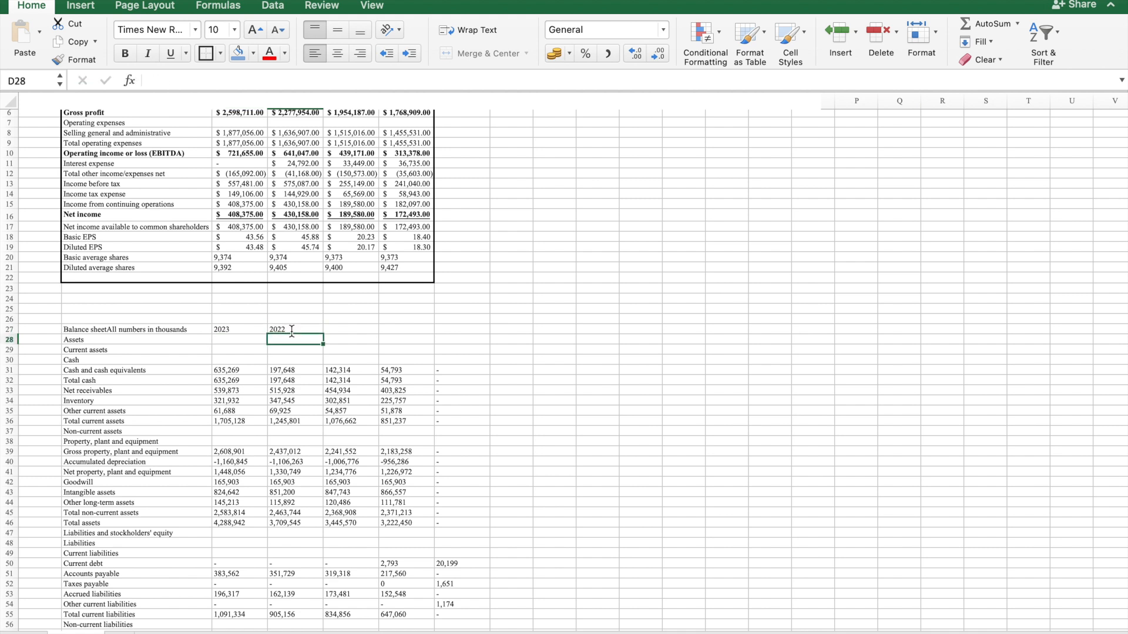
drag(235, 328, 412, 331)
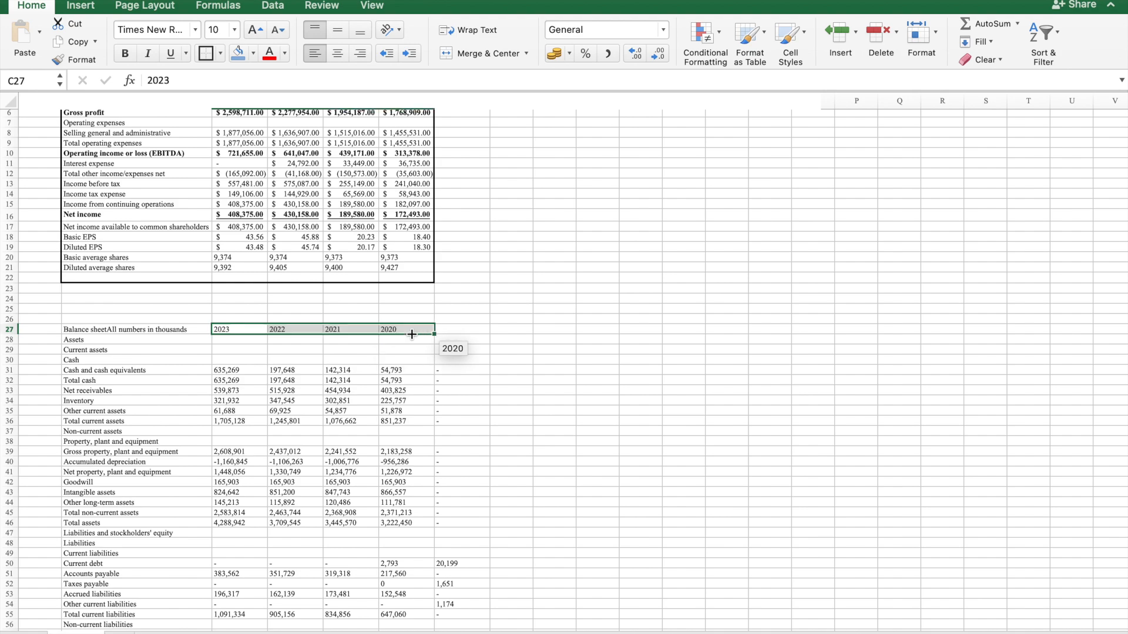
Clear the leftover fifth data column of the balance sheet, from cell G31 down past its last row.
drag(461, 371, 482, 355)
scroll(478, 352, up, 20)
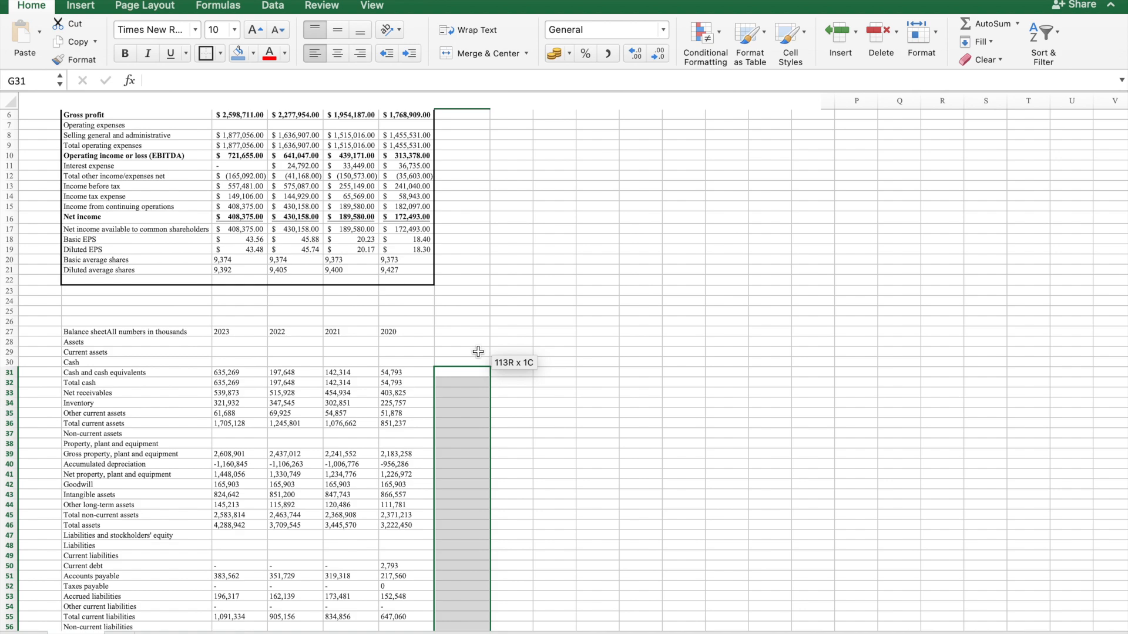
scroll(478, 352, down, 7)
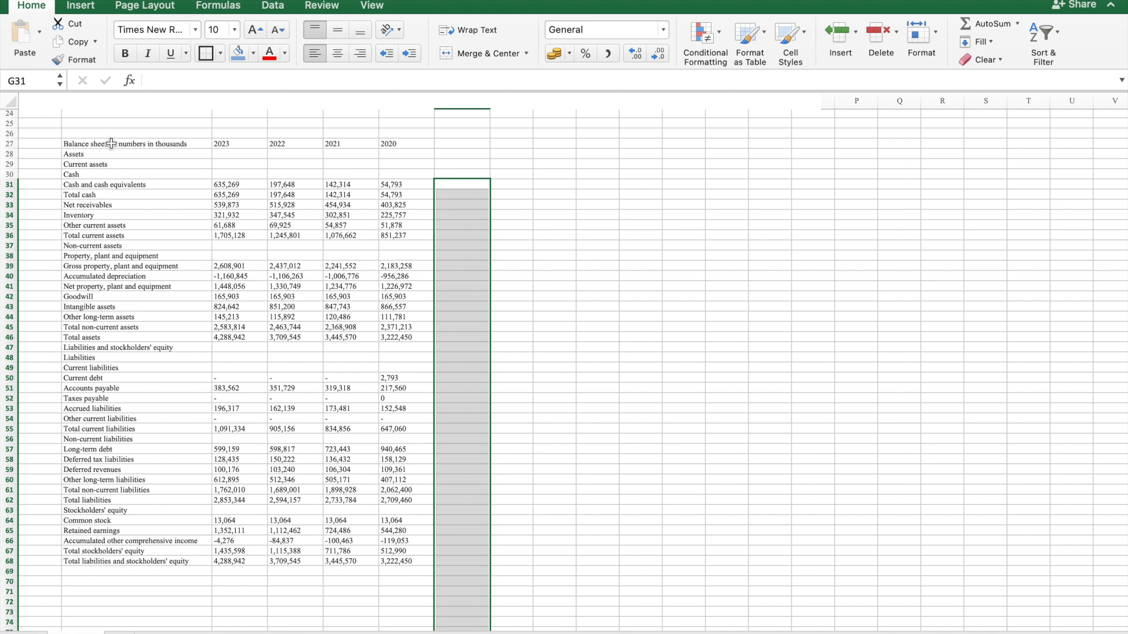
Fill the balance sheet header row, B27 to F27, with the same blue as the income statement header.
drag(85, 143, 385, 146)
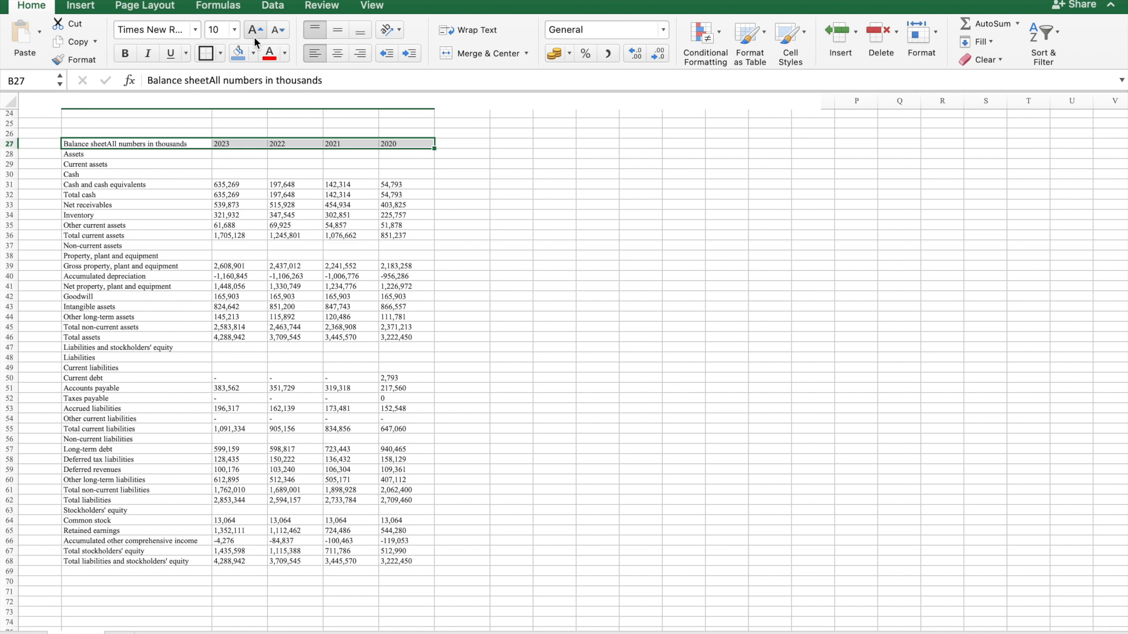
click(244, 51)
click(297, 273)
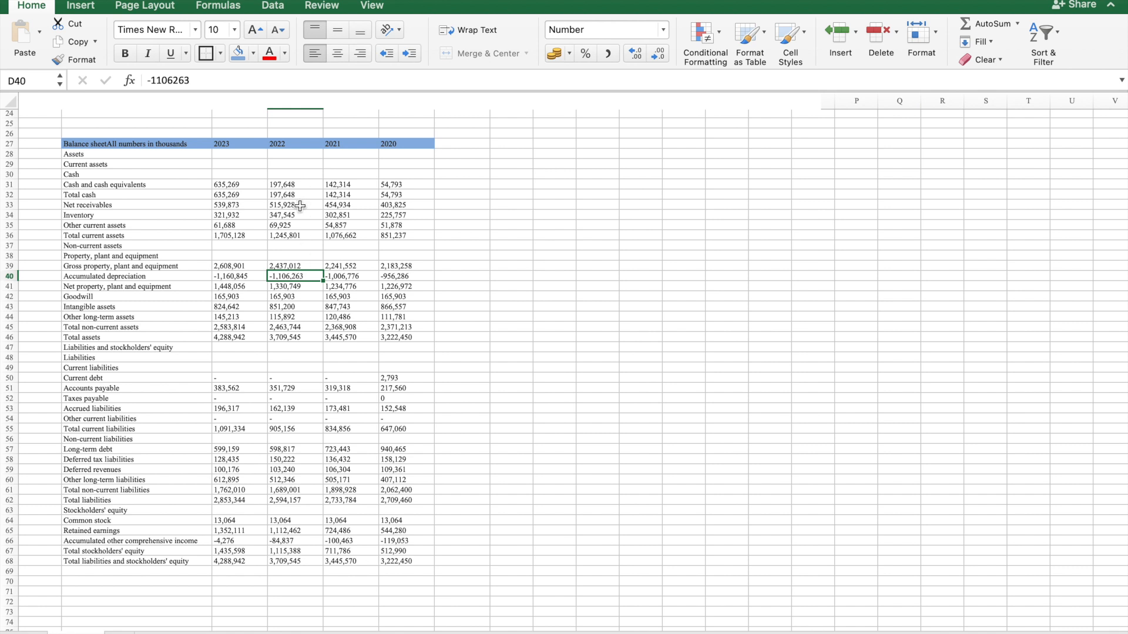
Make the Total current assets row bold from its label through the 2020 figure.
drag(155, 236, 394, 238)
click(128, 53)
click(228, 215)
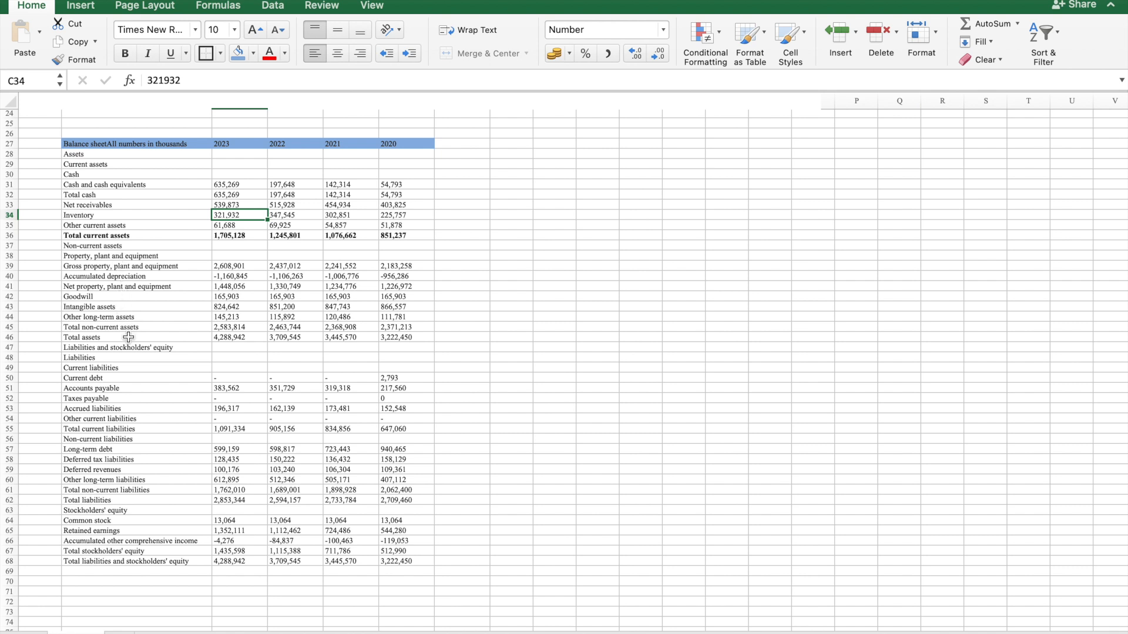
Try filling the Total non-current assets row with blue and making it bold.
drag(128, 329, 407, 329)
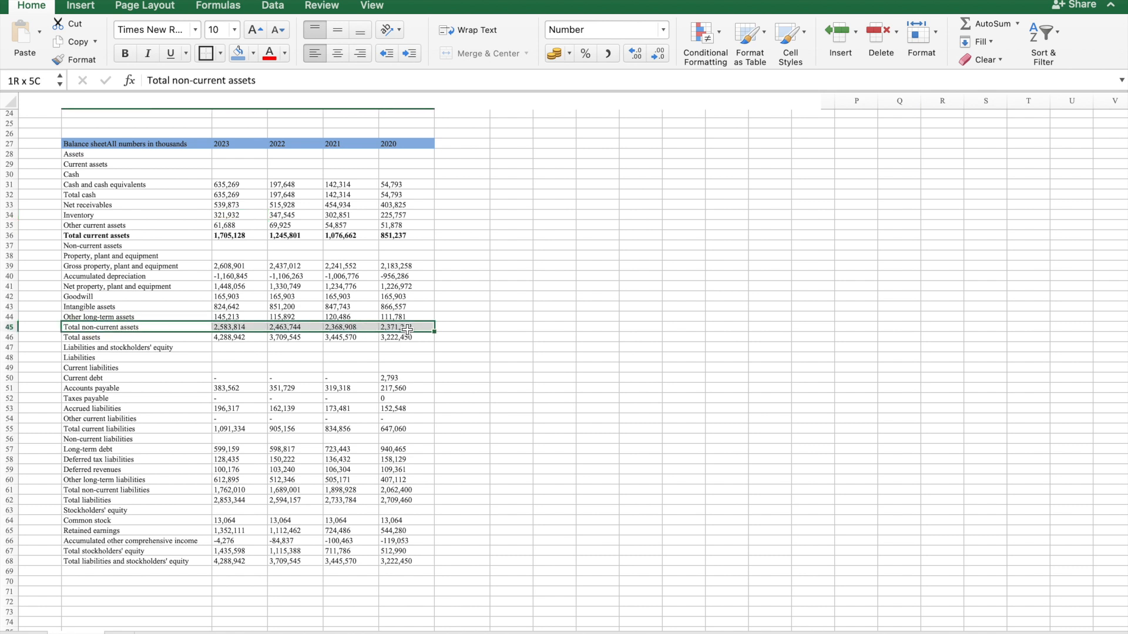
click(238, 54)
click(238, 338)
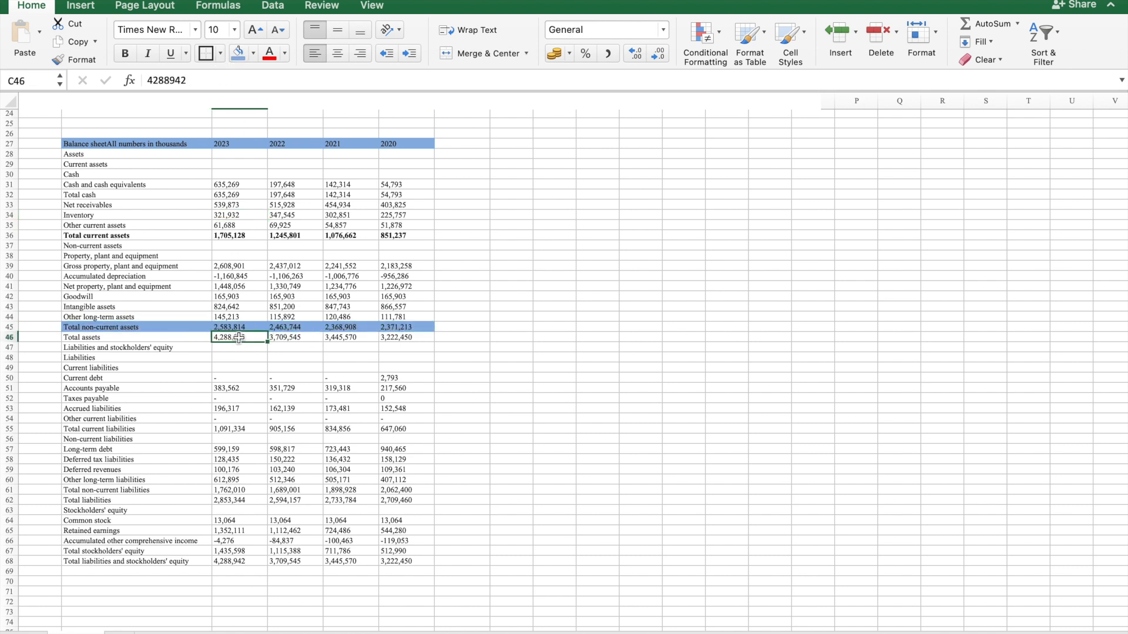
click(128, 339)
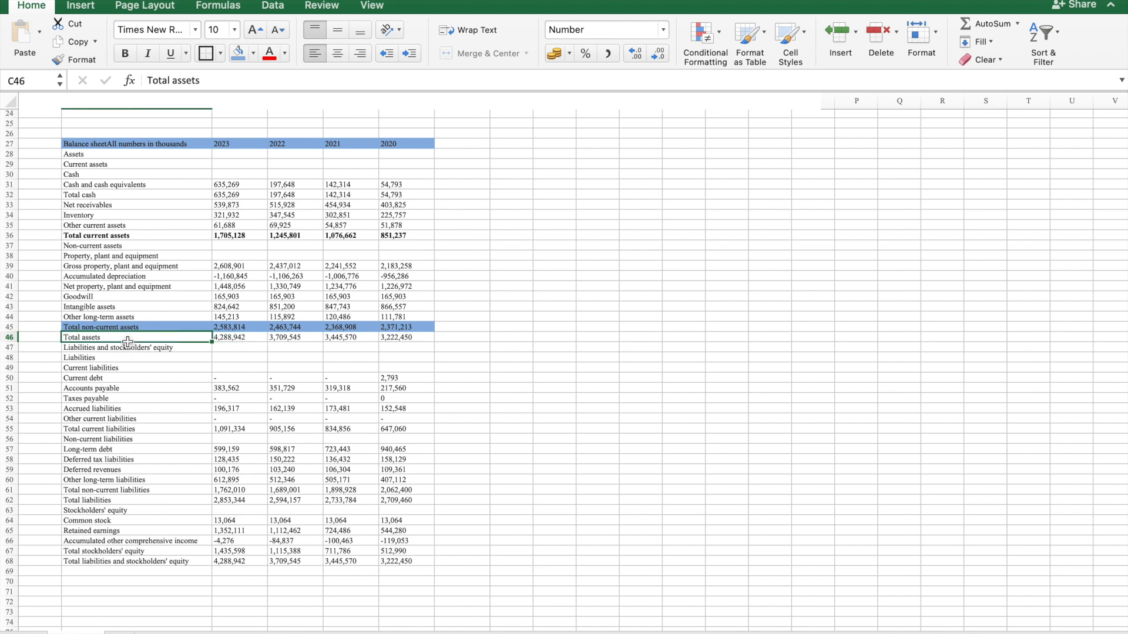
drag(129, 328, 407, 324)
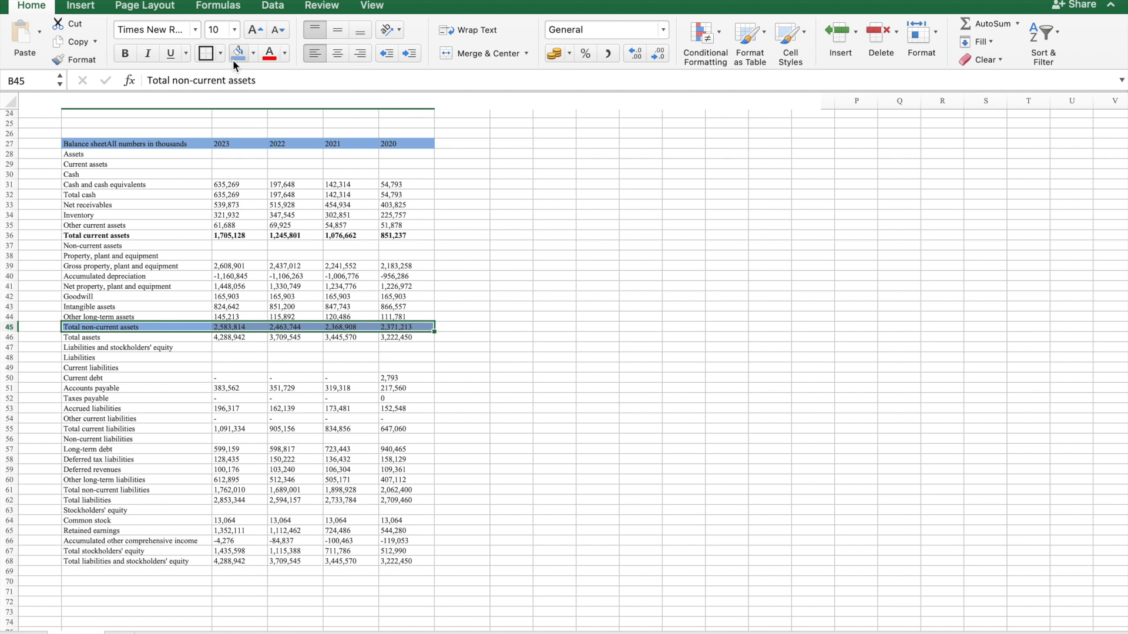
click(125, 55)
click(287, 298)
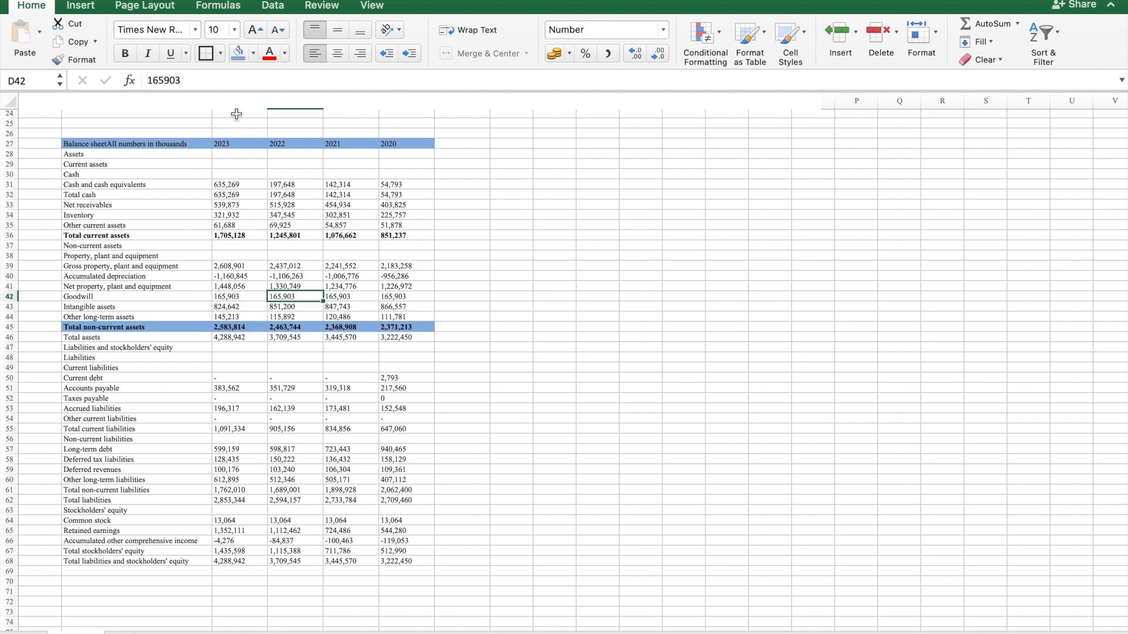
Undo the blue fill on the Total non-current assets row and make the row bold across B45 to F45.
click(101, 327)
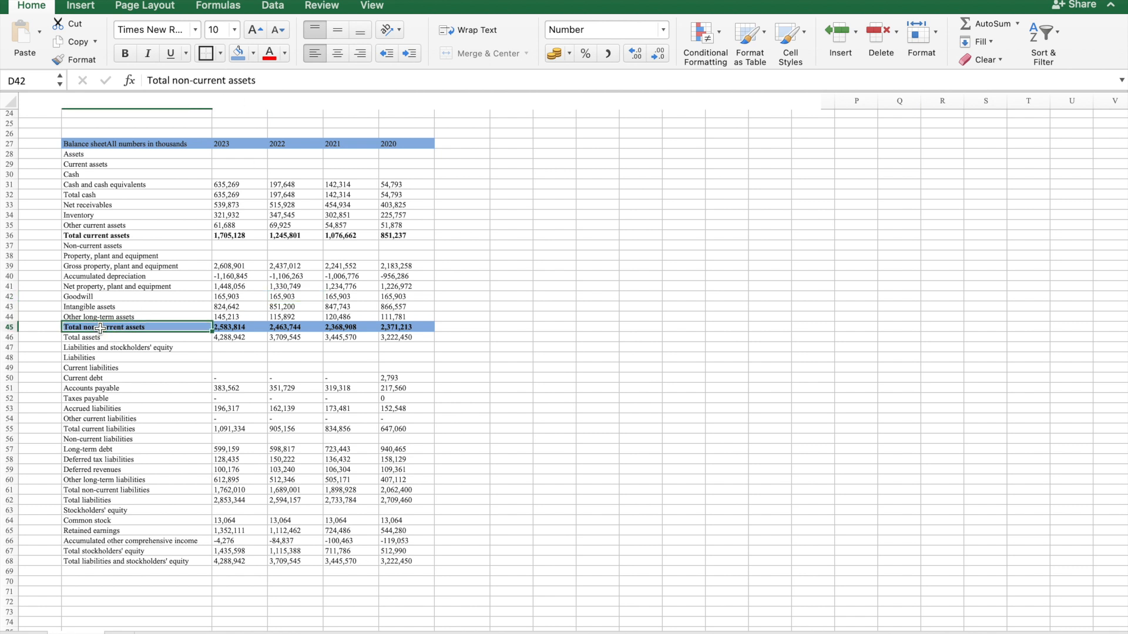
key(shift+Right)
key(shift+Right)
key(shift+Right)
key(shift+Right)
key(super+b)
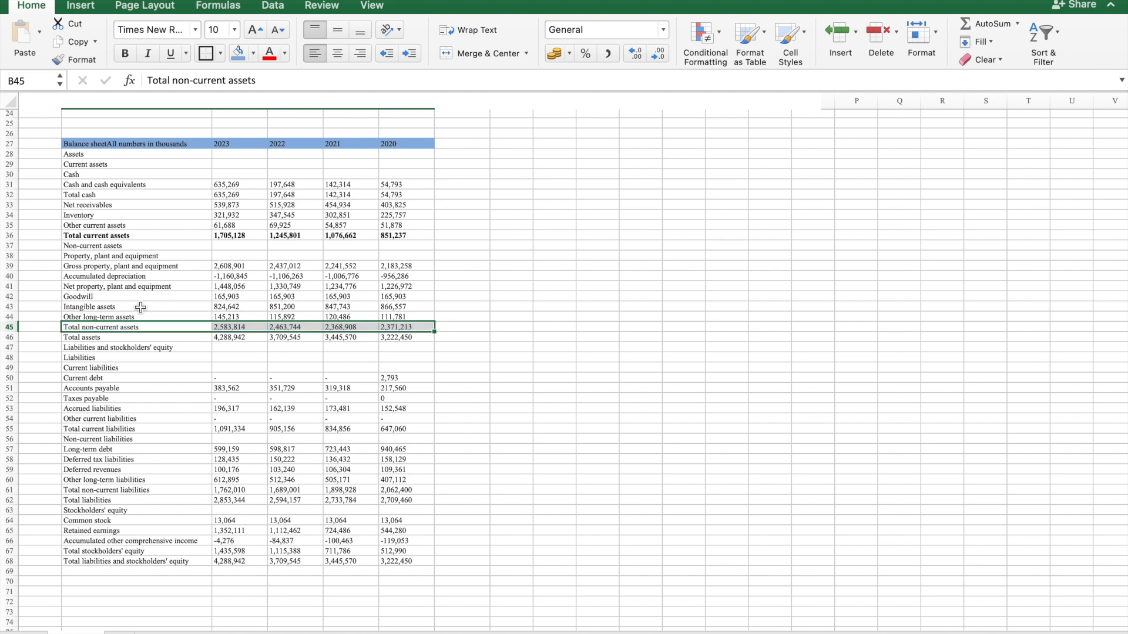
click(122, 54)
click(287, 275)
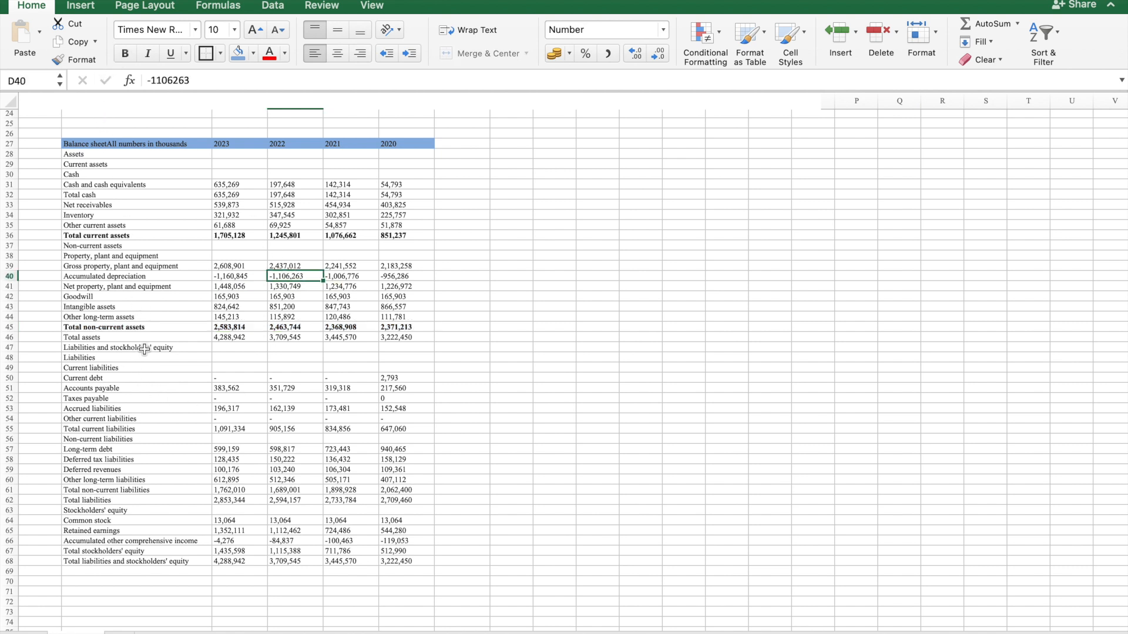
Make the Total assets row bold and underlined from its label through the 2020 figure.
click(102, 347)
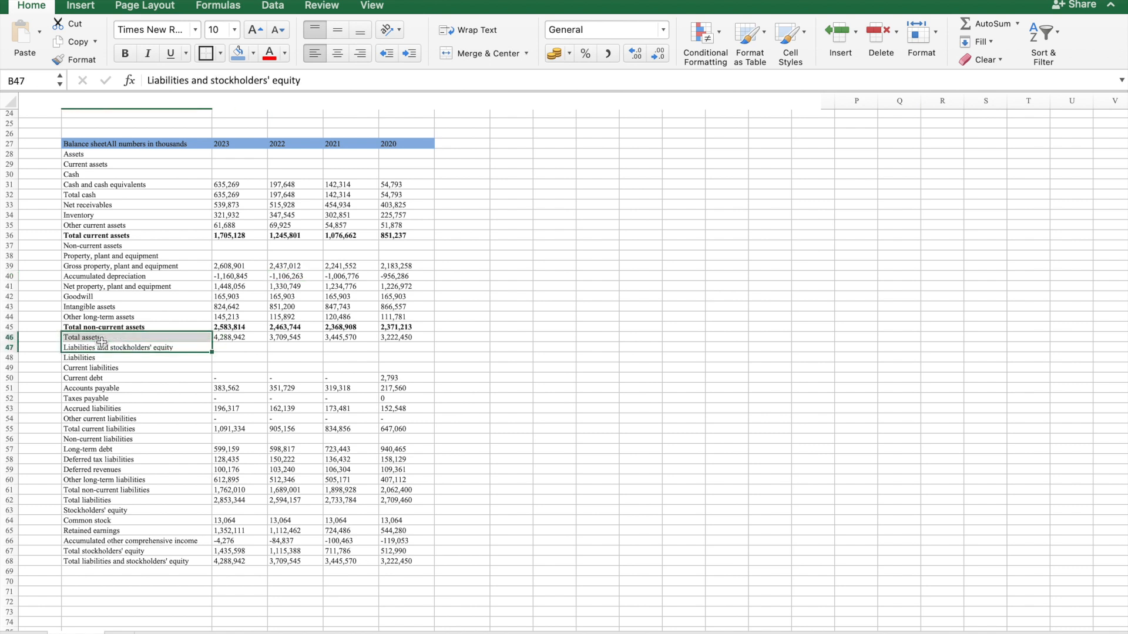
click(101, 336)
drag(101, 336, 413, 336)
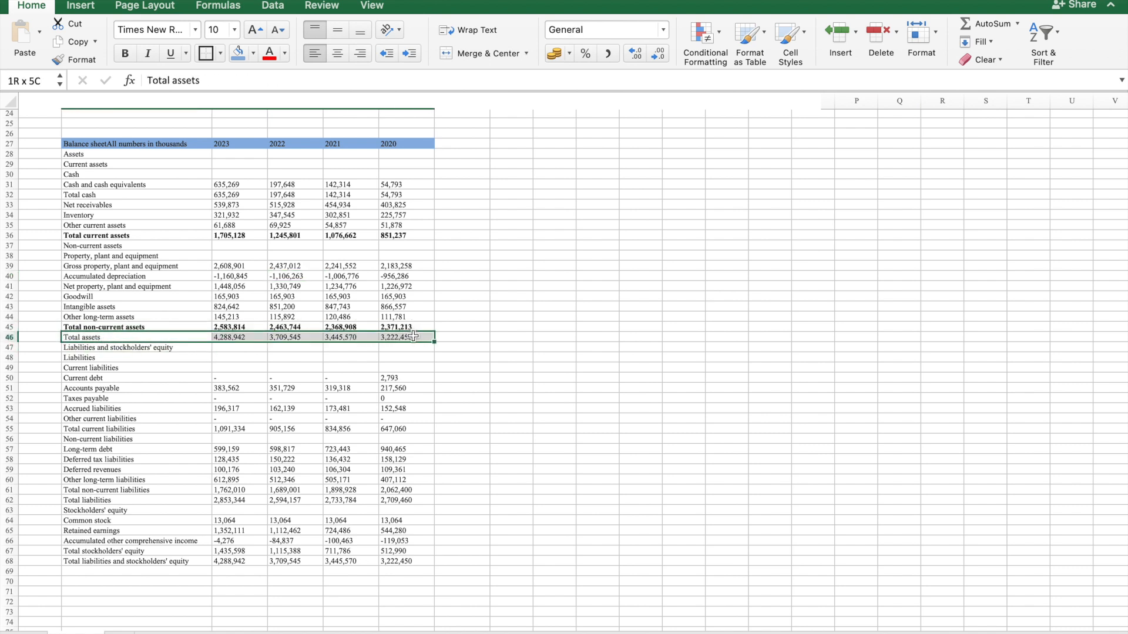
click(125, 53)
click(177, 55)
click(466, 143)
click(363, 447)
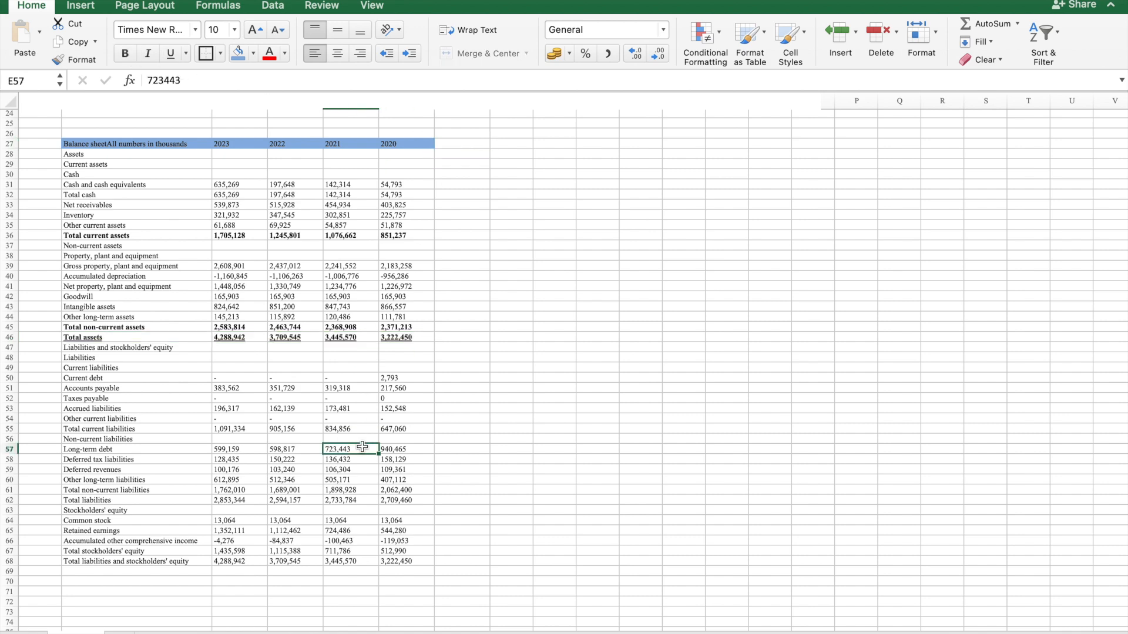
Make the Total current liabilities row bold across B55 to F55.
scroll(363, 447, down, 5)
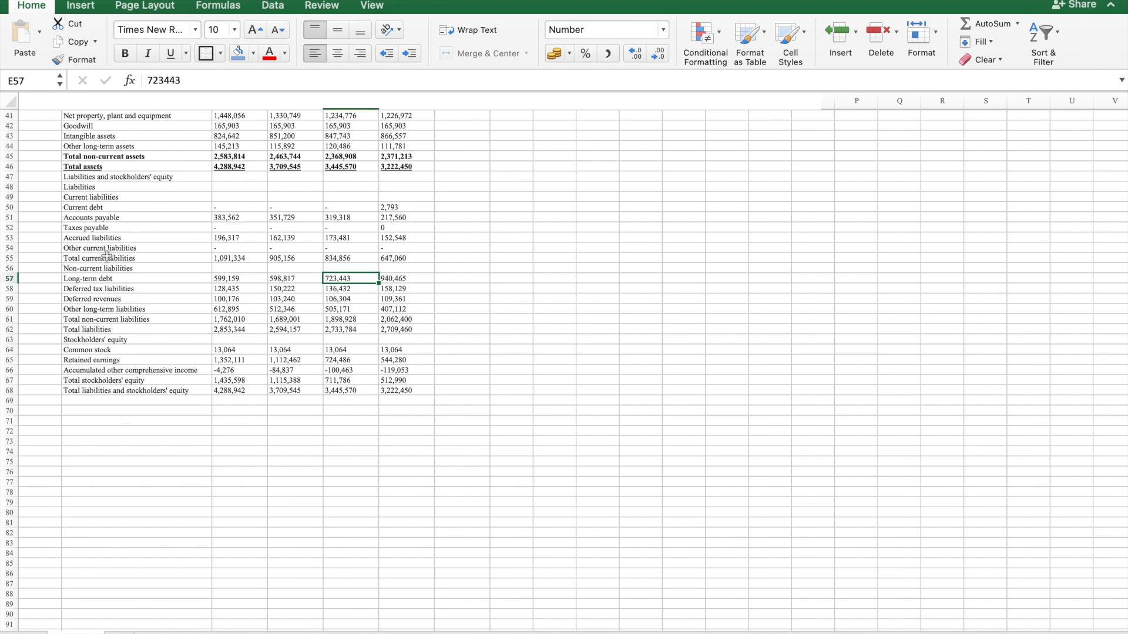
drag(107, 256, 405, 259)
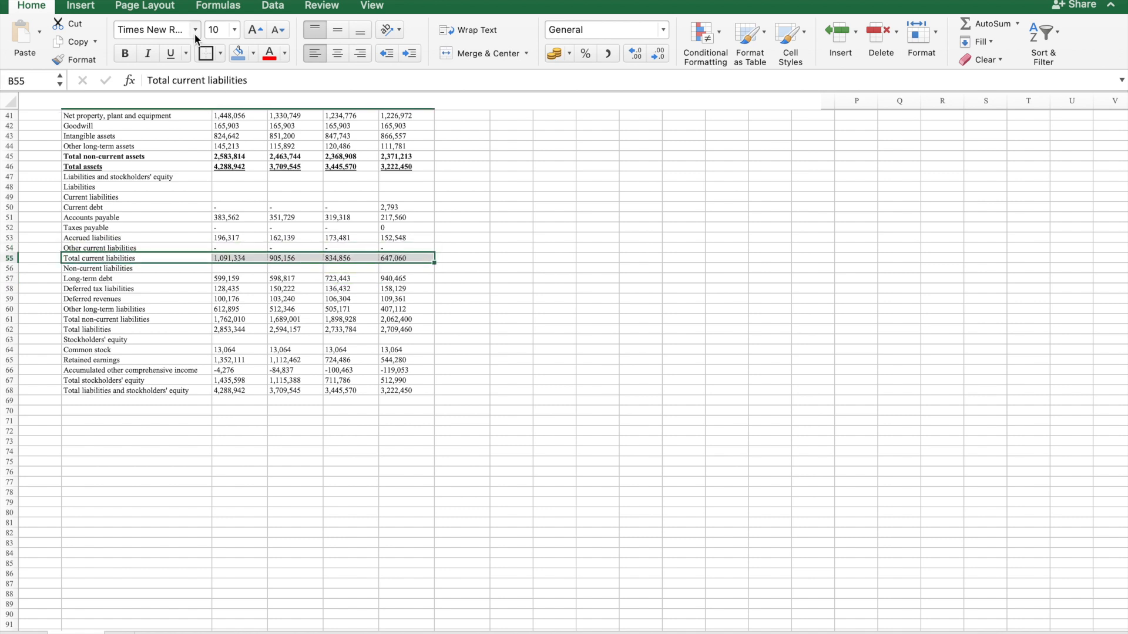
click(129, 57)
click(144, 300)
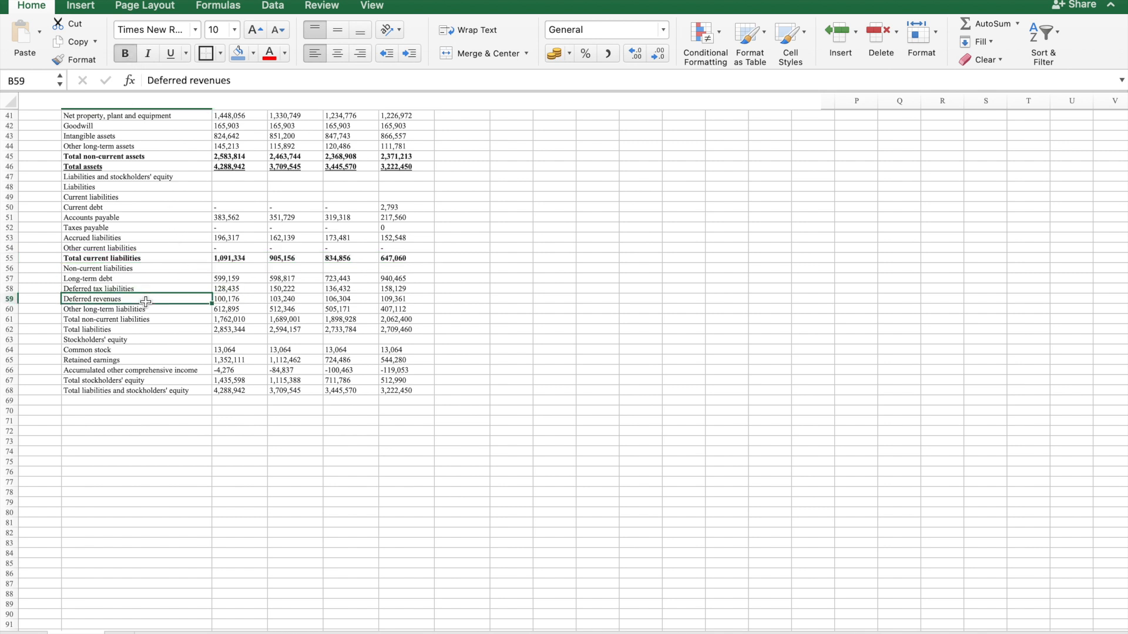
Make the Total non-current liabilities and Total liabilities rows bold through their 2020 figures.
drag(121, 330, 393, 324)
click(145, 330)
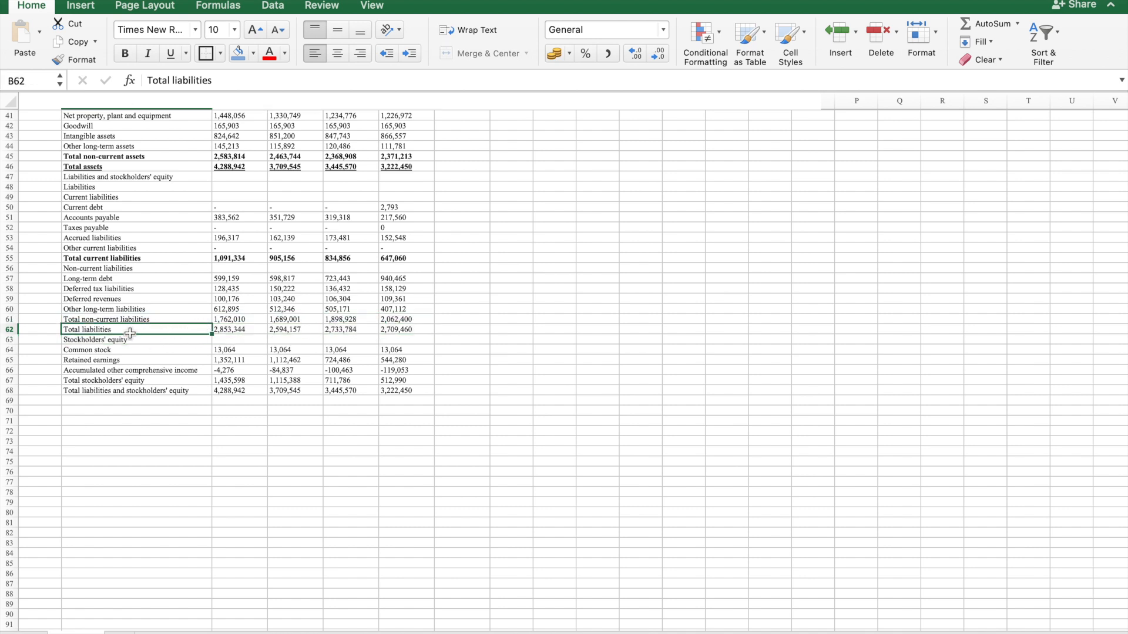
drag(129, 333, 400, 320)
click(125, 54)
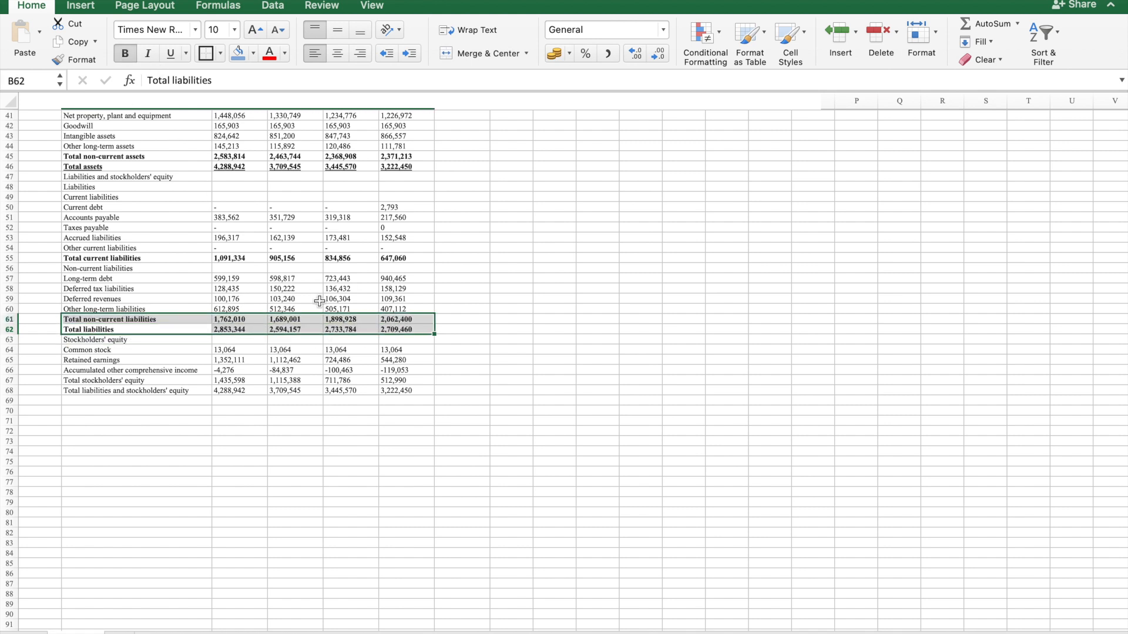
drag(144, 329, 415, 331)
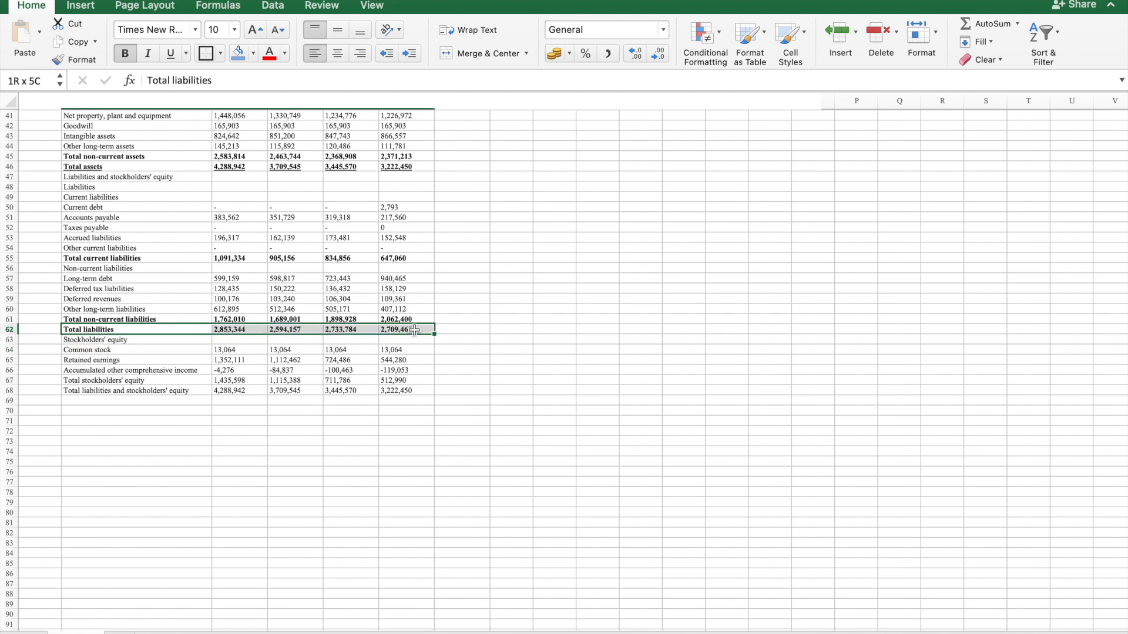
click(243, 431)
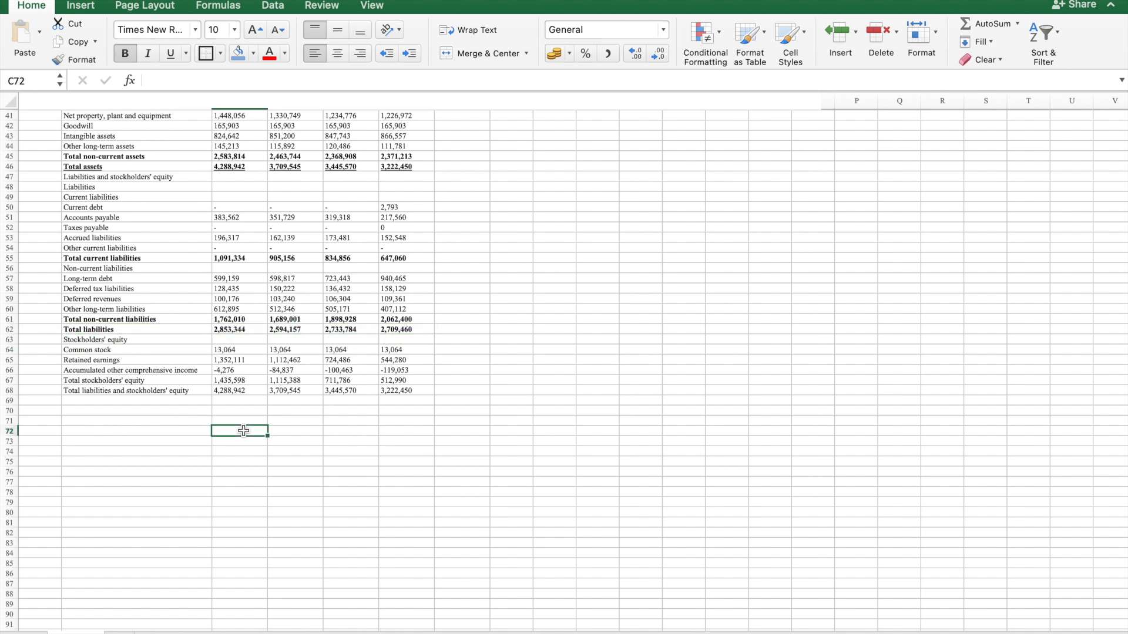
Make the Total stockholders' equity row bold, and the Total liabilities and stockholders' equity row bold and underlined.
drag(104, 383, 413, 381)
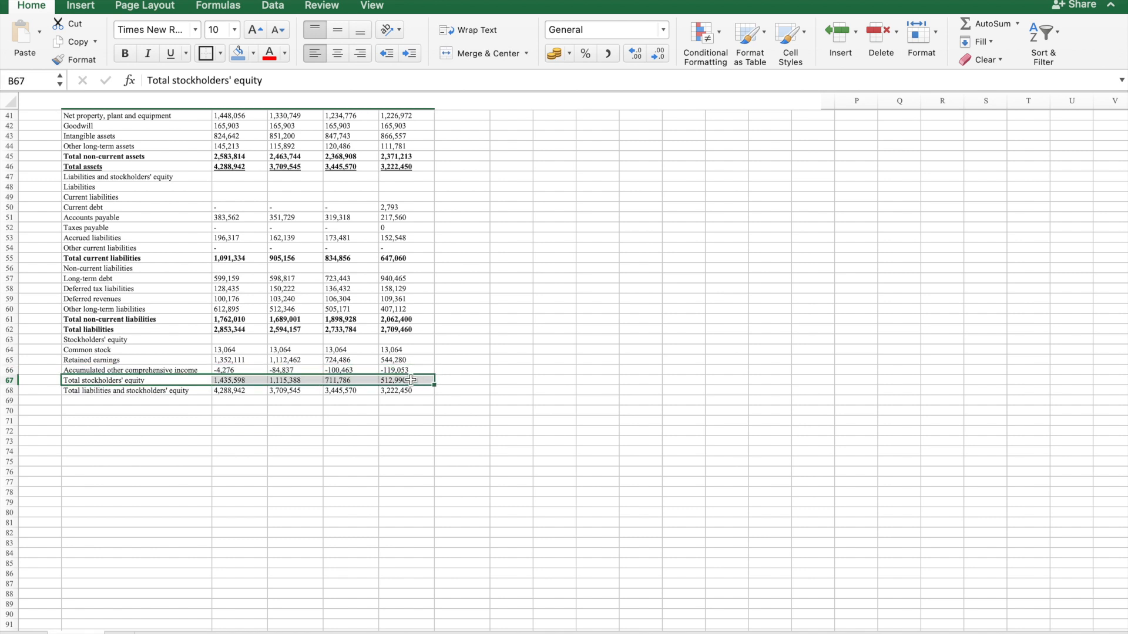
click(125, 54)
drag(168, 392, 395, 392)
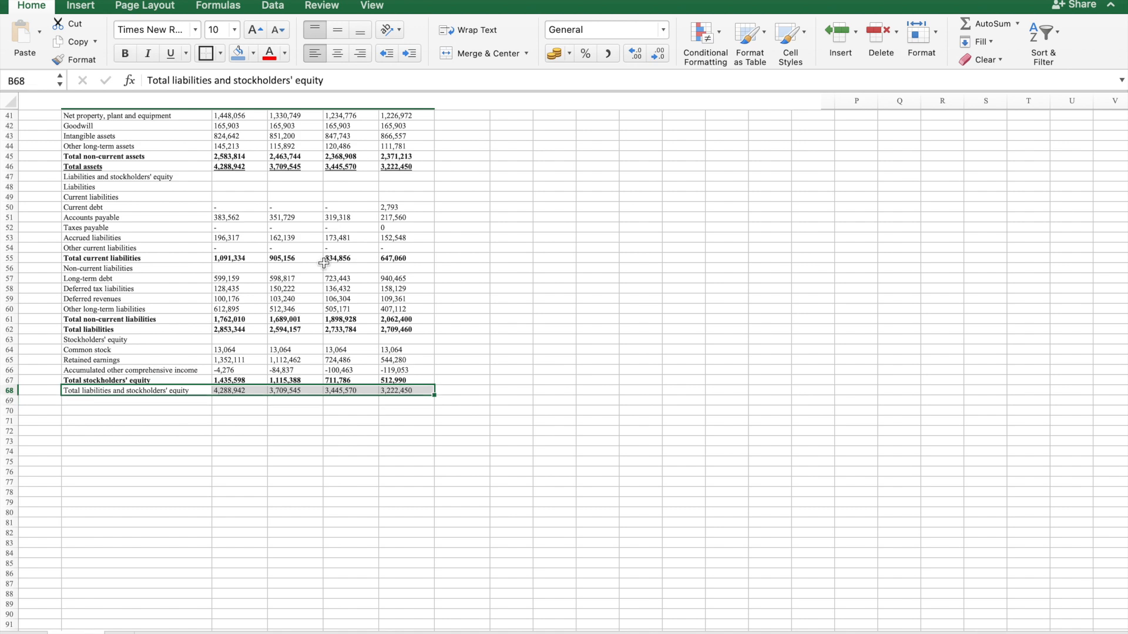
click(127, 54)
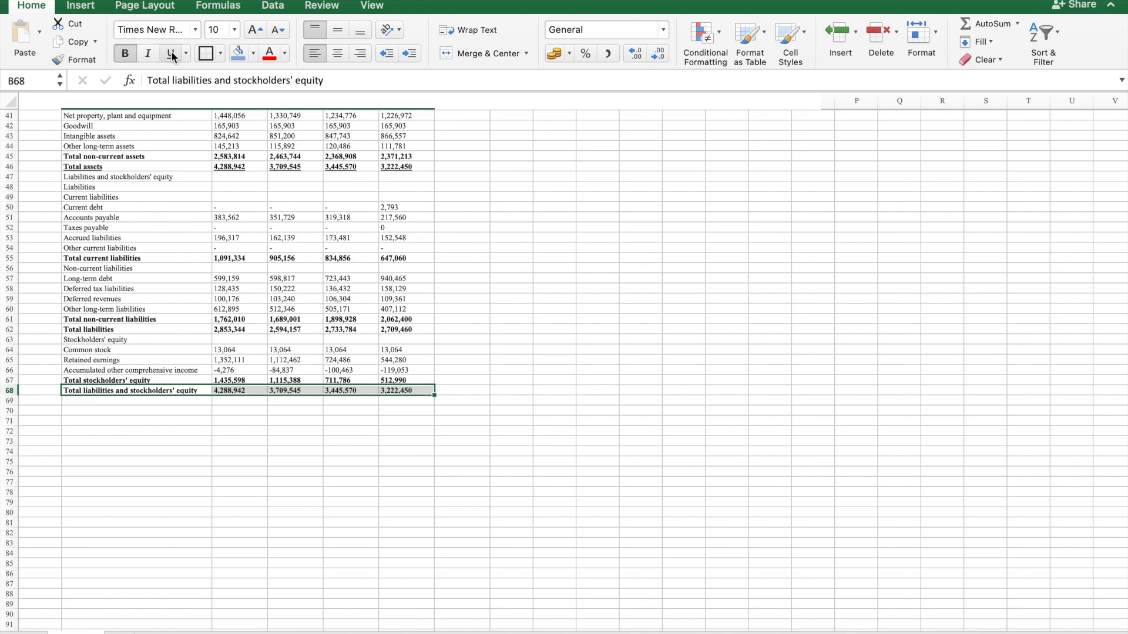
click(321, 218)
Add a thick outside border around the balance sheet from B27 to F69, and switch back to Yahoo Finance.
scroll(322, 224, up, 10)
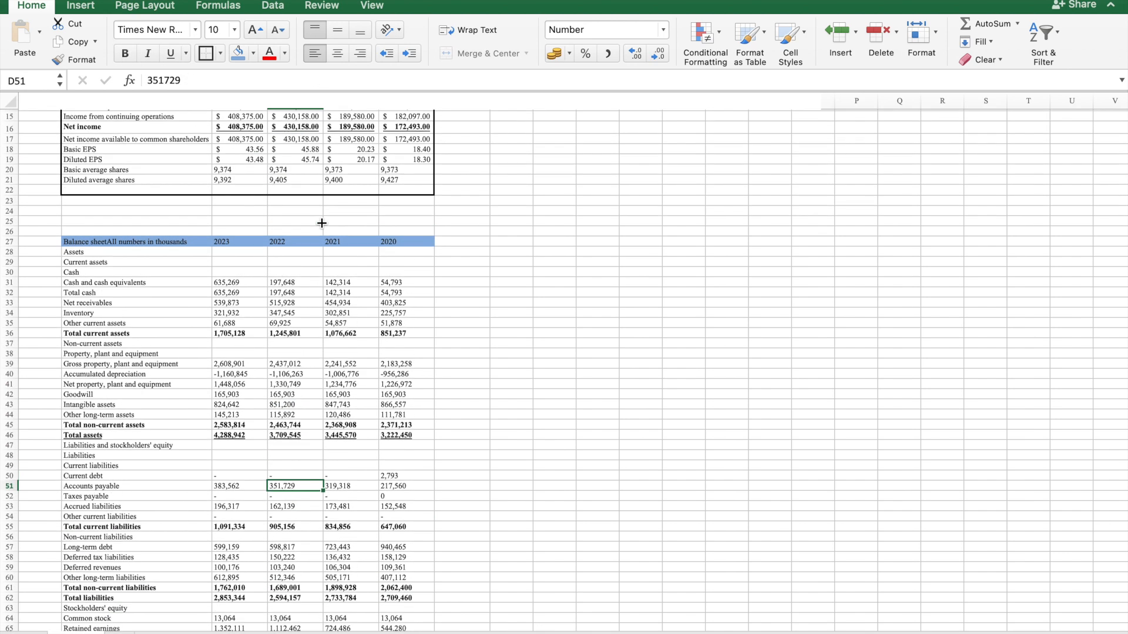
scroll(322, 223, down, 3)
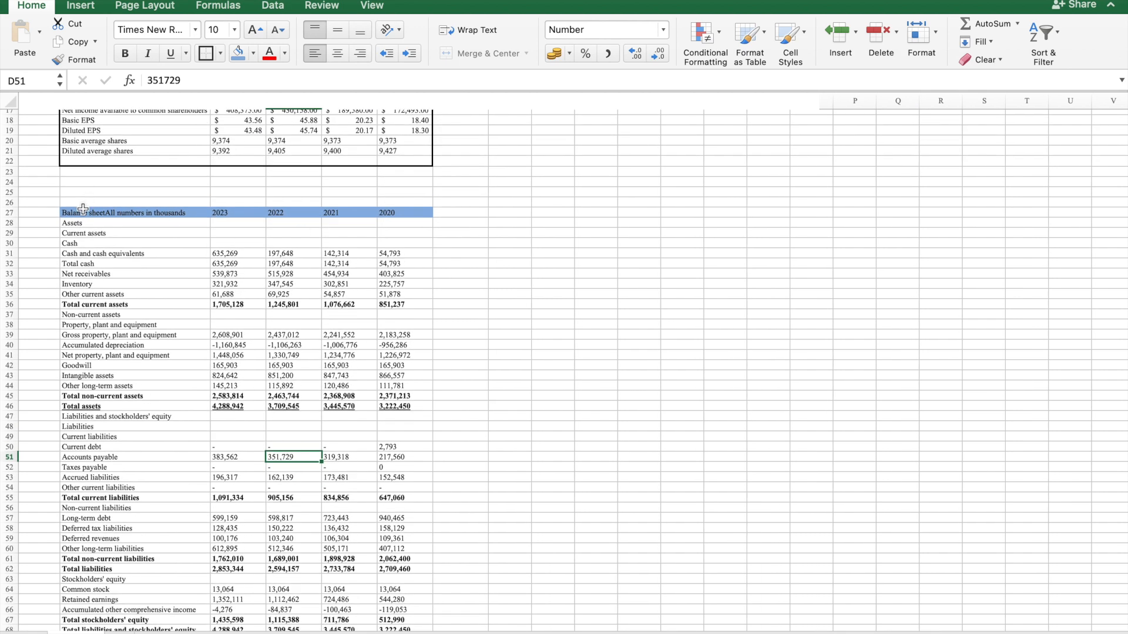
drag(82, 213, 414, 260)
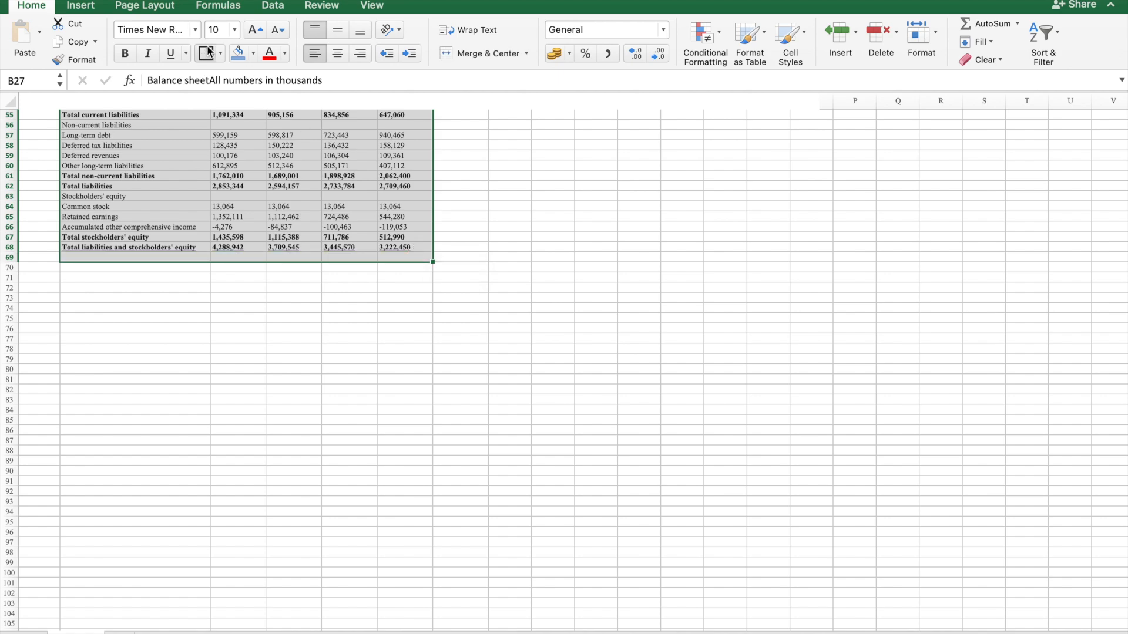
click(209, 53)
click(491, 294)
scroll(489, 295, down, 2)
scroll(490, 294, down, 10)
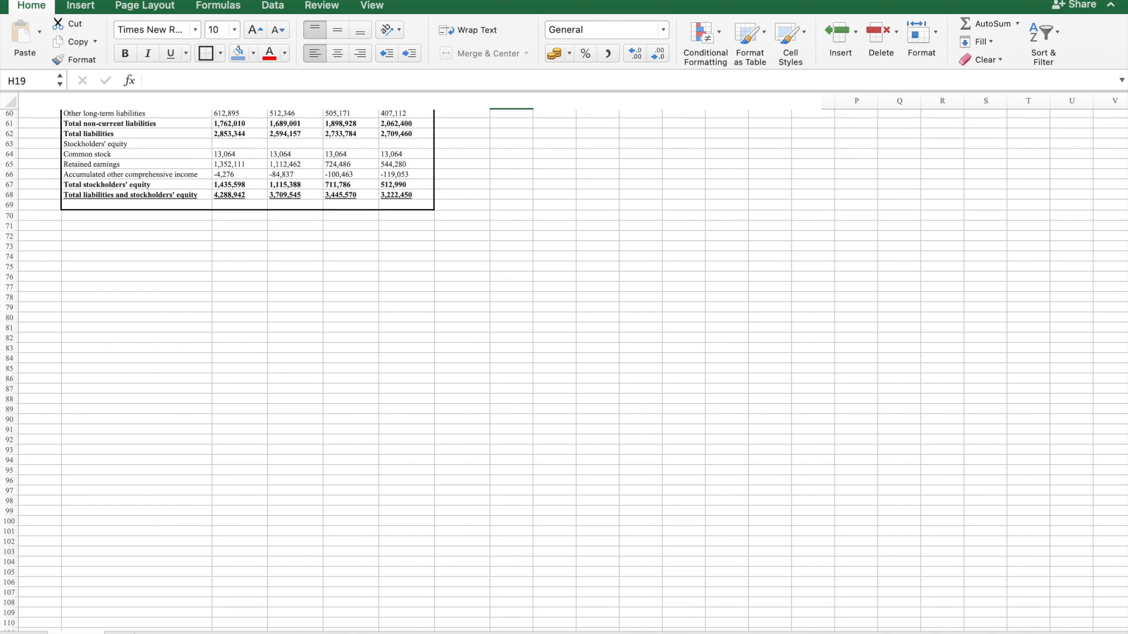
key(ctrl+Left)
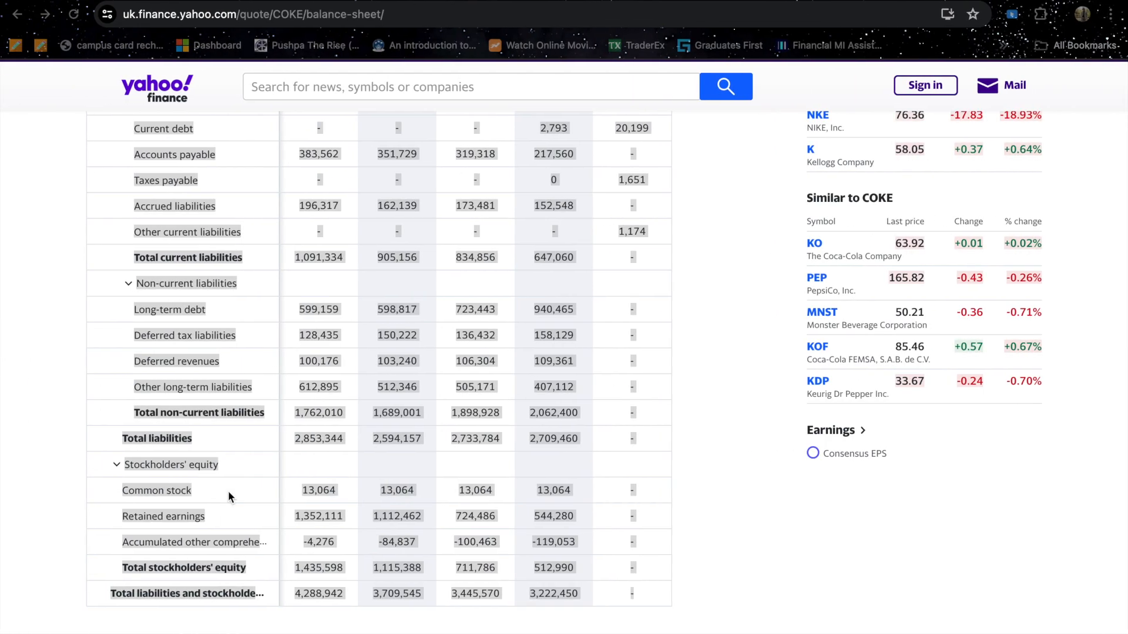
Open the annual cash flow statement for COKE on Yahoo Finance.
scroll(453, 425, down, 5)
scroll(452, 425, up, 20)
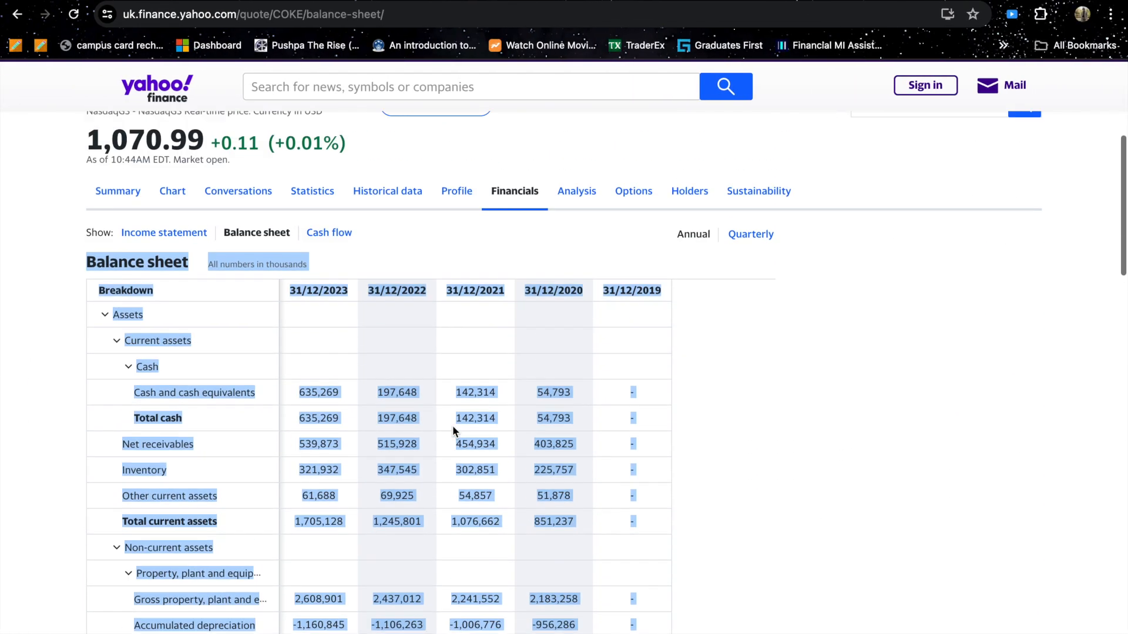
click(316, 511)
scroll(343, 394, down, 3)
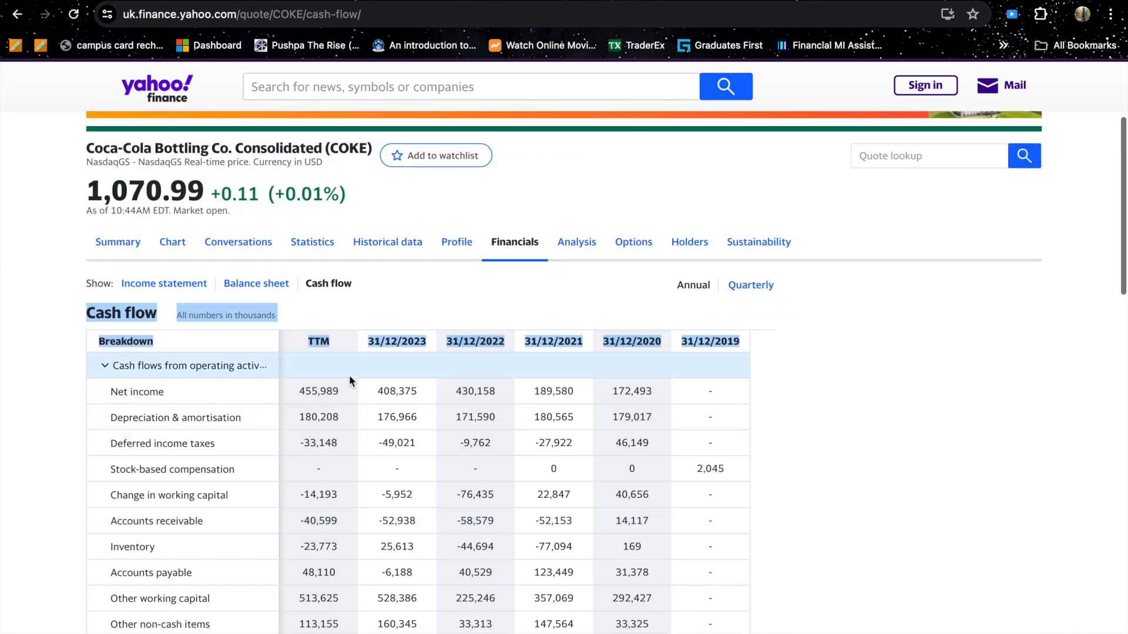
scroll(350, 382, down, 1)
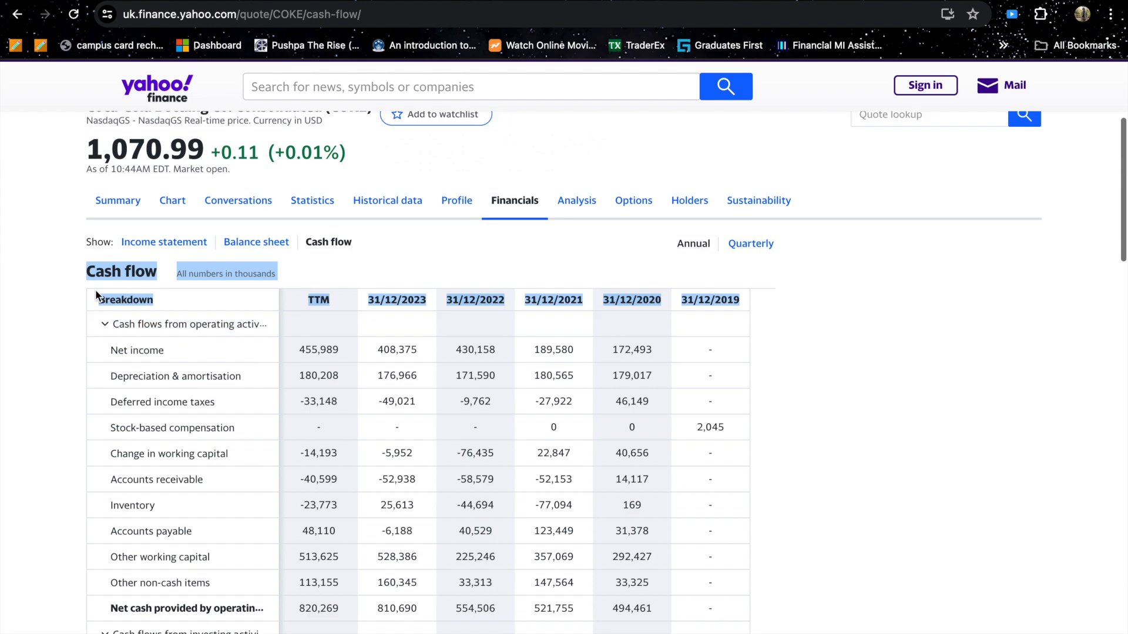
Copy the whole cash flow table, from its heading through the Free cash flow row, and switch back to the Excel workbook.
click(88, 270)
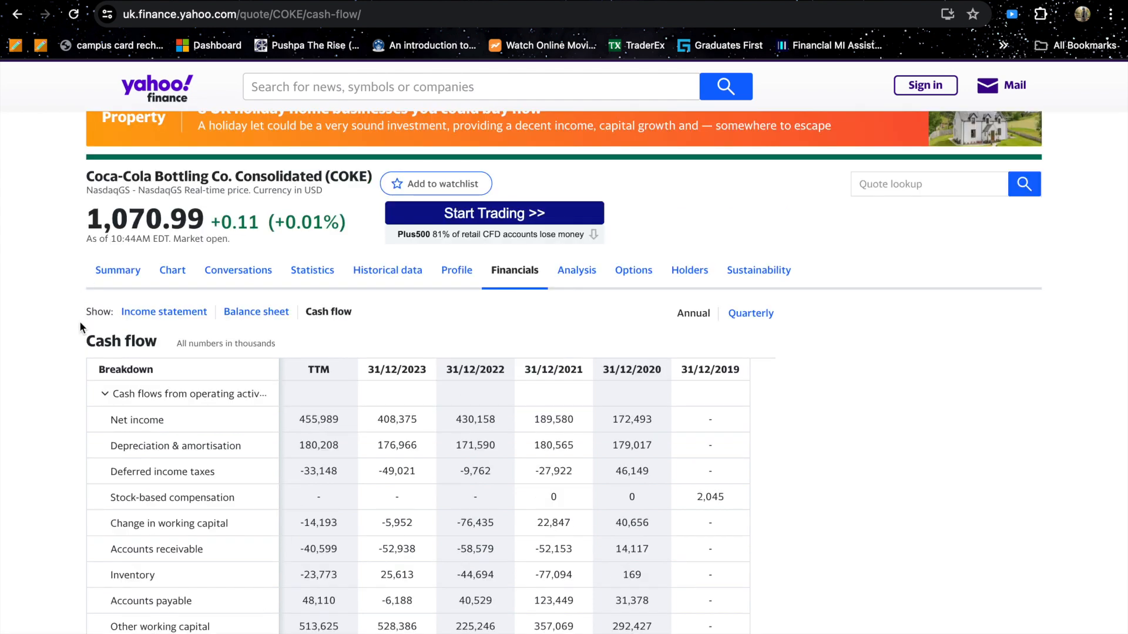
drag(88, 339, 182, 475)
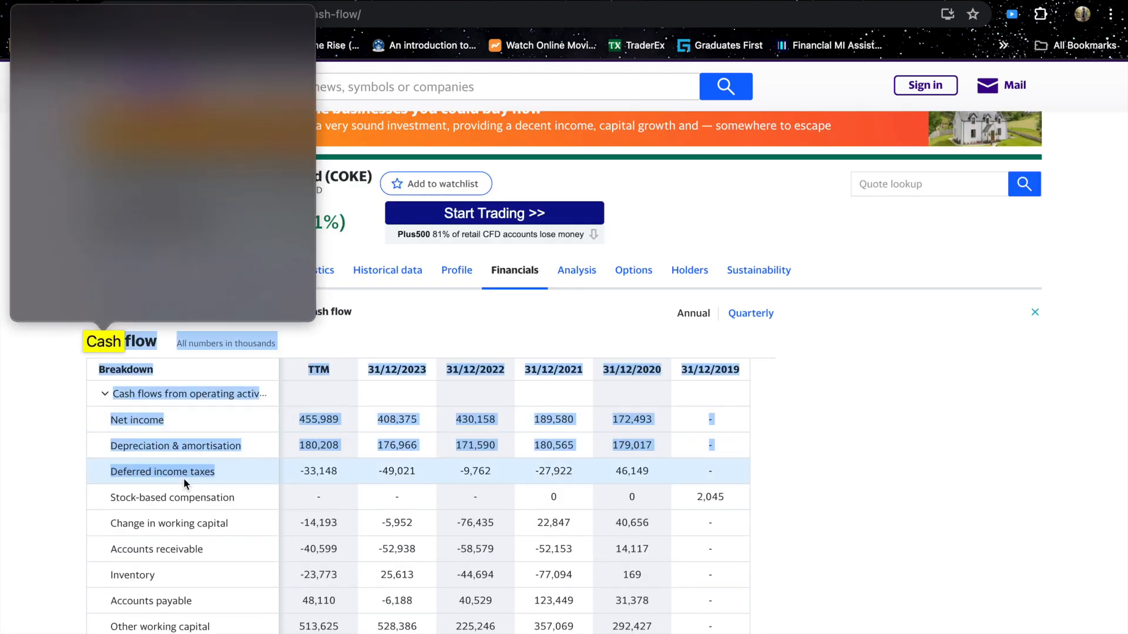
click(76, 350)
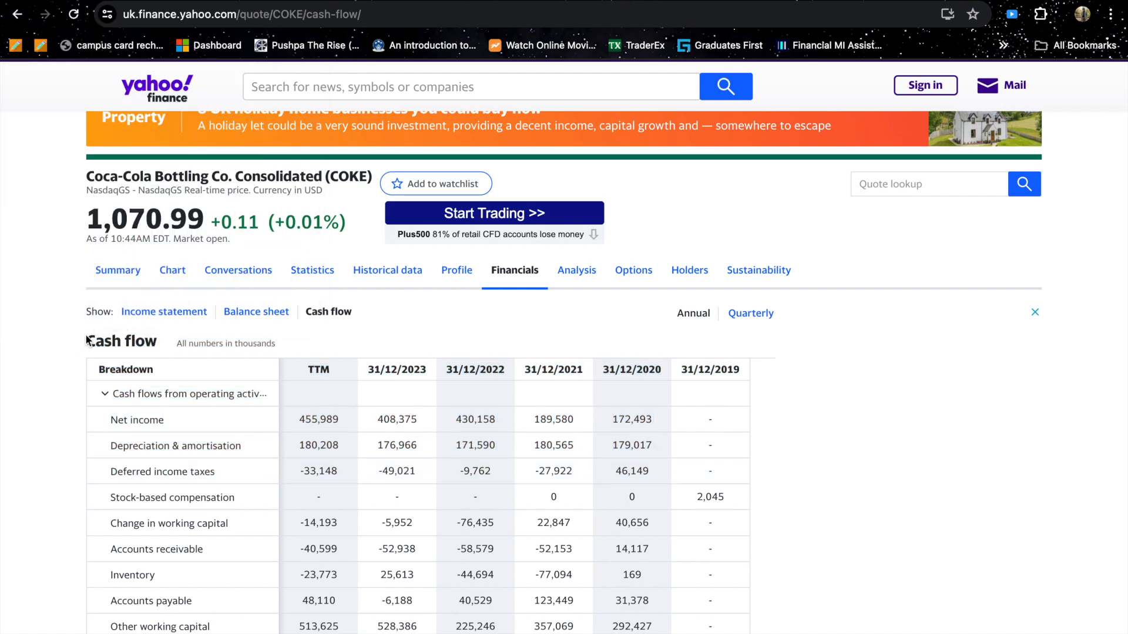
drag(87, 337, 322, 557)
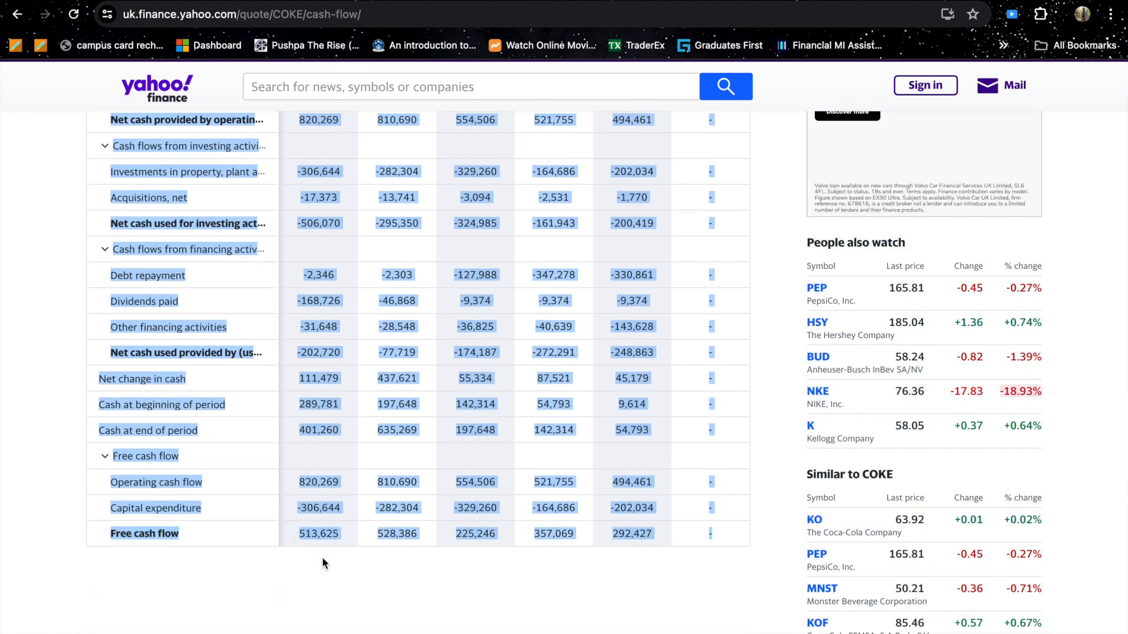
key(ctrl+Left)
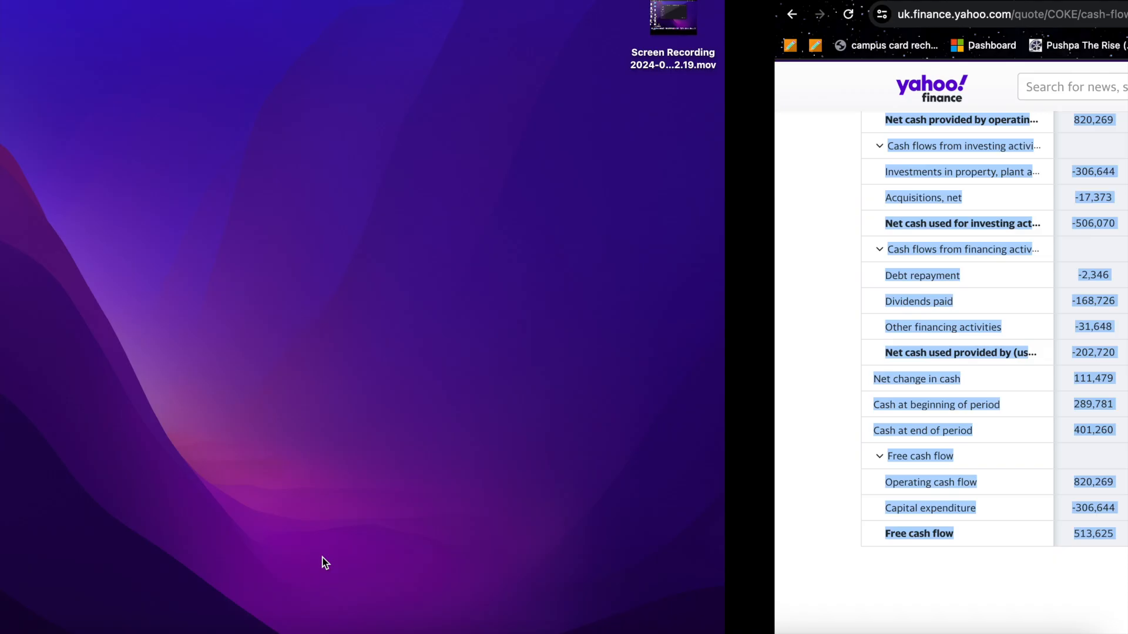
key(ctrl+Right)
key(ctrl+Right)
Paste the copied cash flow statement as text at B73, below the balance sheet.
click(82, 245)
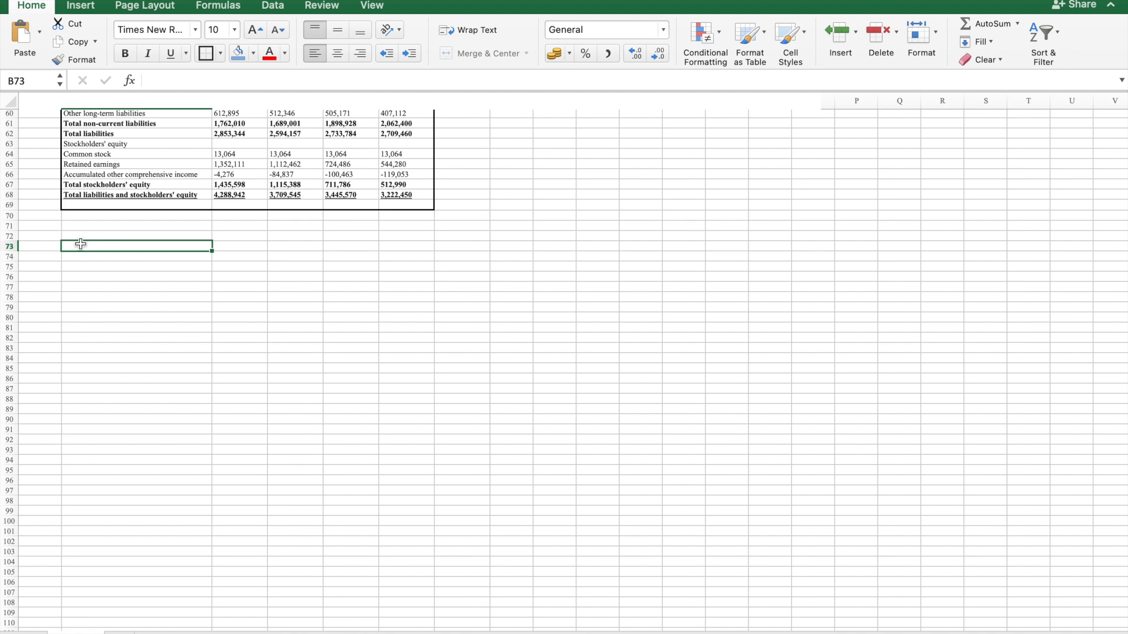
right_click(81, 244)
click(135, 309)
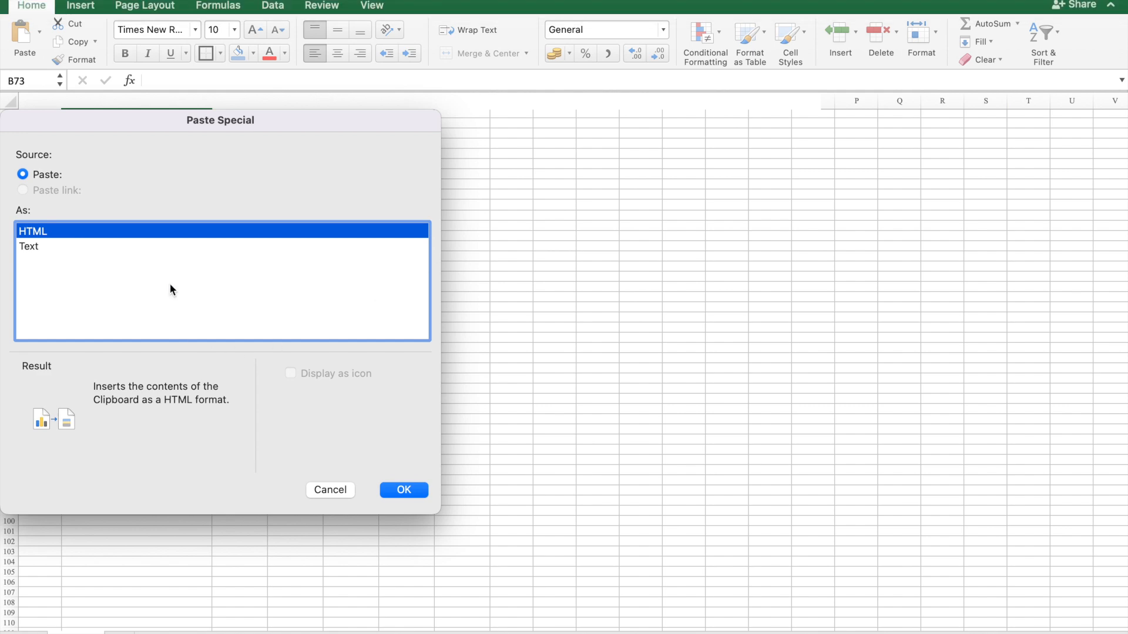
click(101, 249)
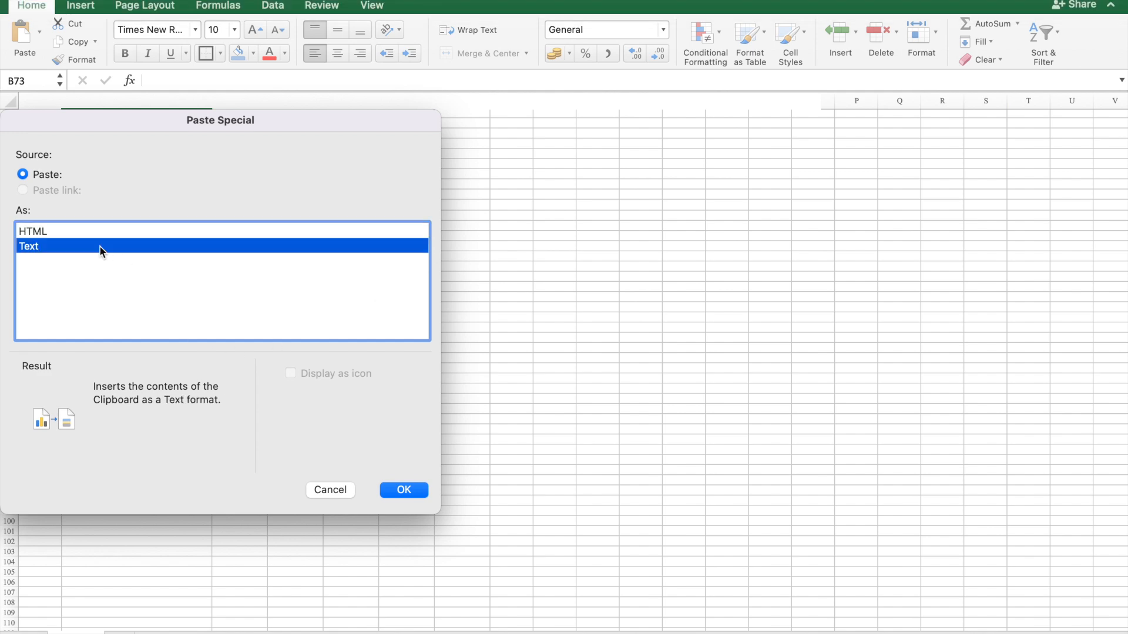
click(403, 492)
Enter the year headings 2023, 2022, 2021 and 2020 across D73 to G73 of the cash flow statement.
click(294, 369)
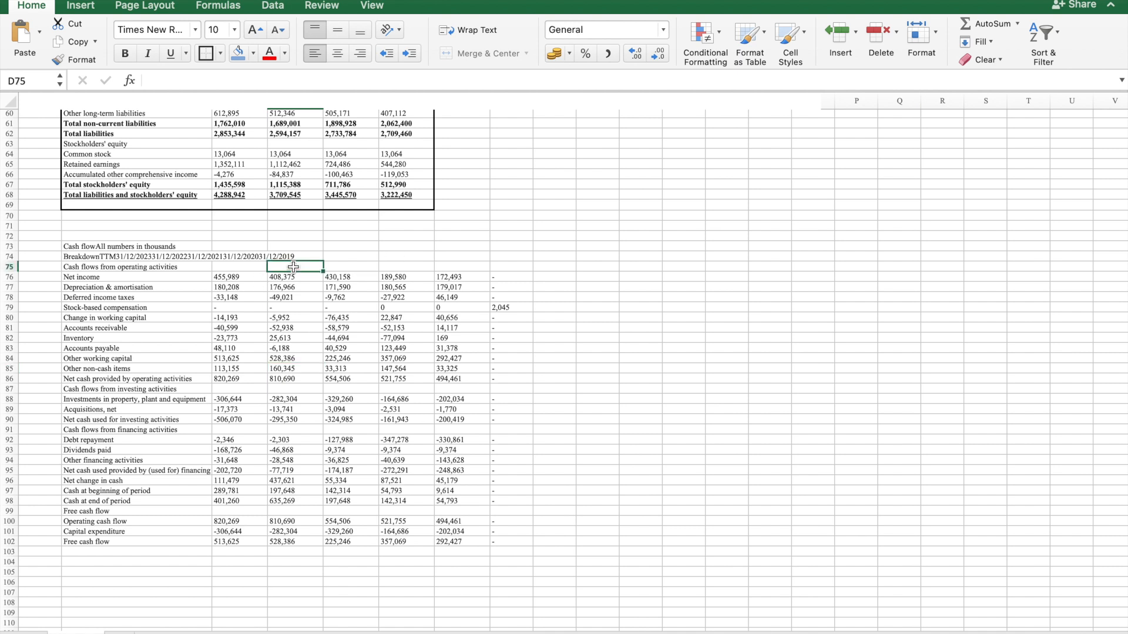
click(298, 249)
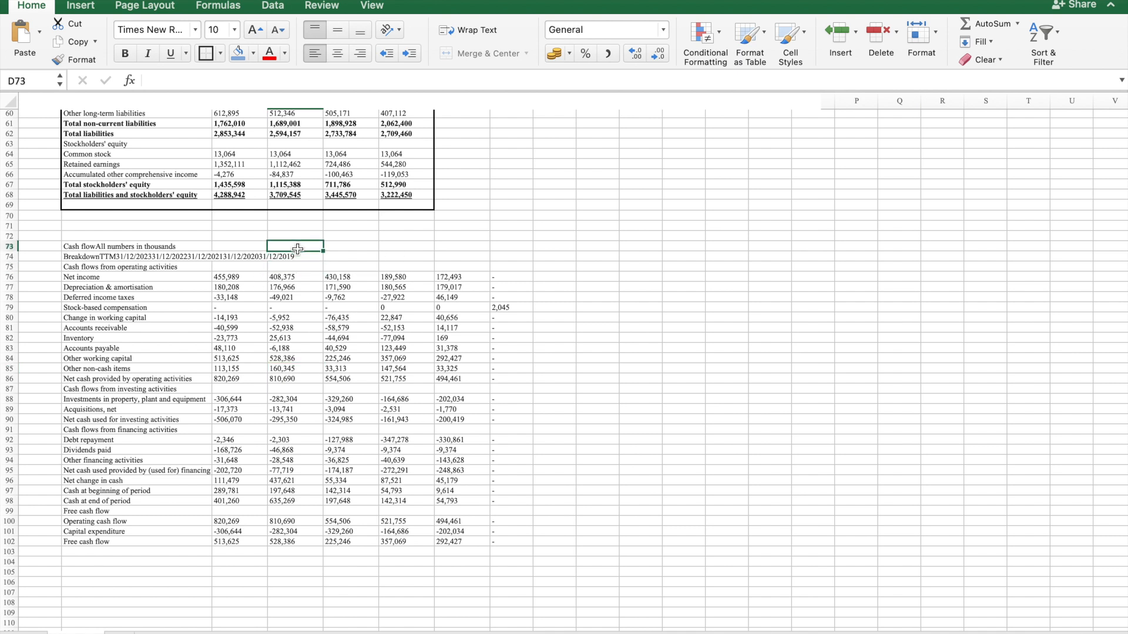
text(2024)
key(BackSpace)
text(3)
click(340, 246)
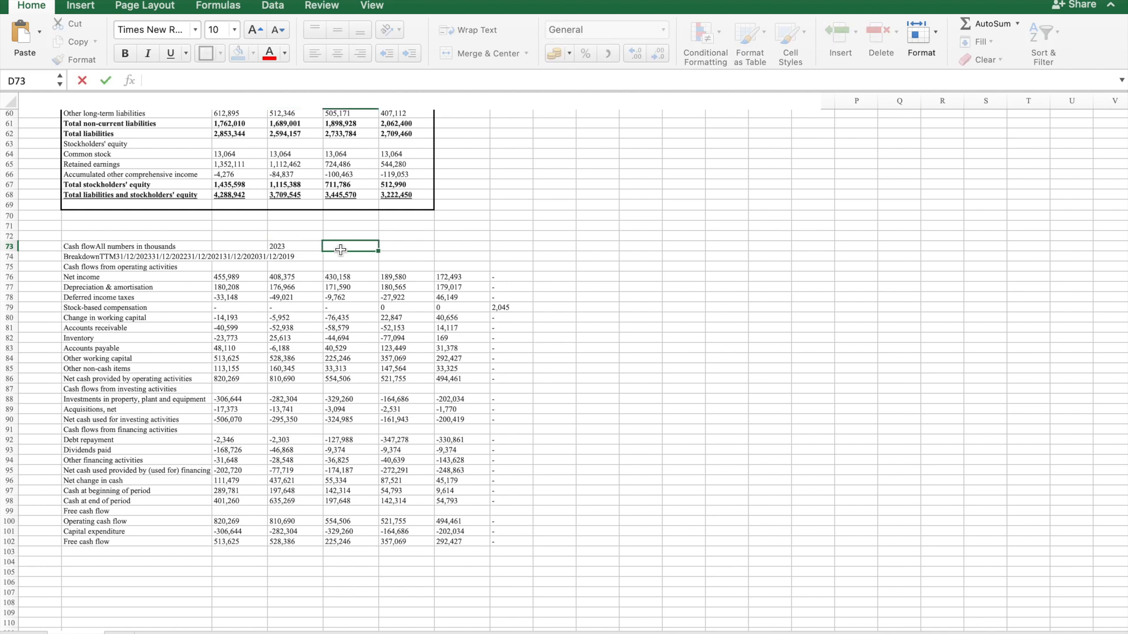
text(2022)
click(378, 236)
click(285, 247)
drag(284, 247, 473, 258)
Clear the run-together Breakdown and dates text from B74.
click(229, 258)
click(126, 257)
key(Delete)
Delete the TTM figures from C76 to C102 in the cash flow statement.
click(228, 307)
click(229, 277)
drag(229, 287, 230, 541)
key(Delete)
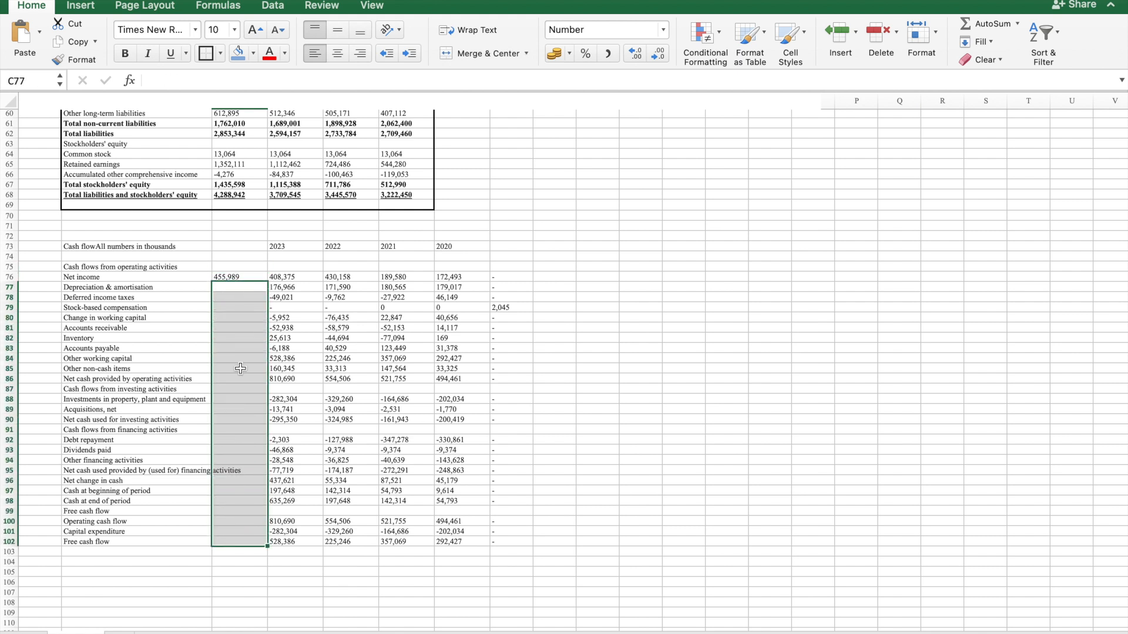
click(236, 277)
key(BackSpace)
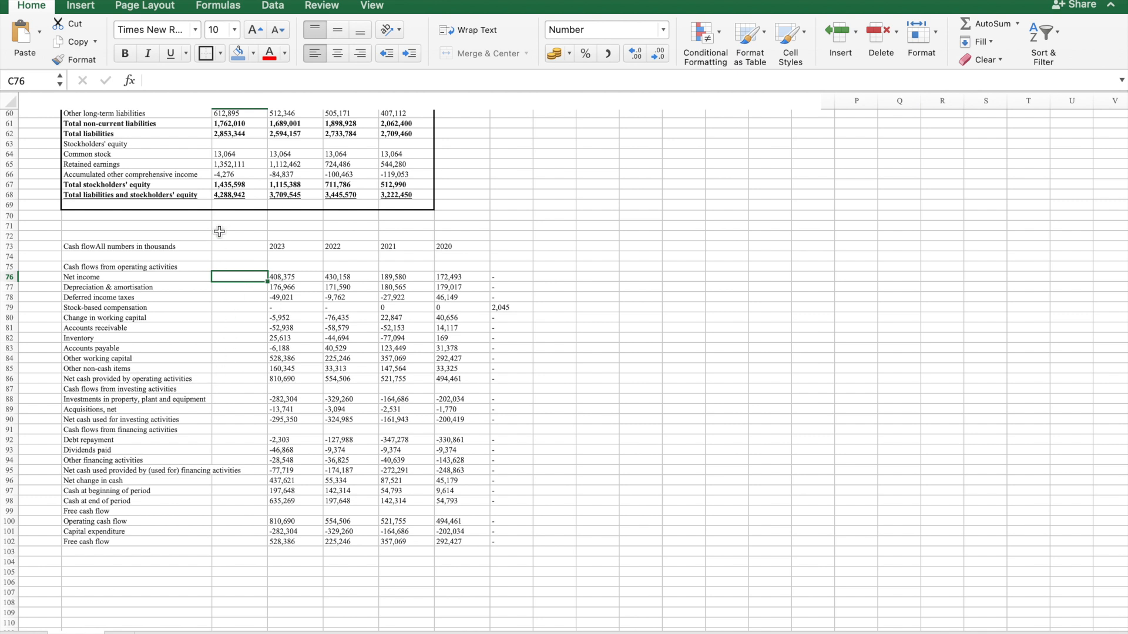
Widen column B to fit the cash flow labels, and move the 2023 to 2020 data from D73:G102 so it starts at C73.
drag(213, 99, 245, 99)
click(344, 278)
drag(329, 246, 499, 546)
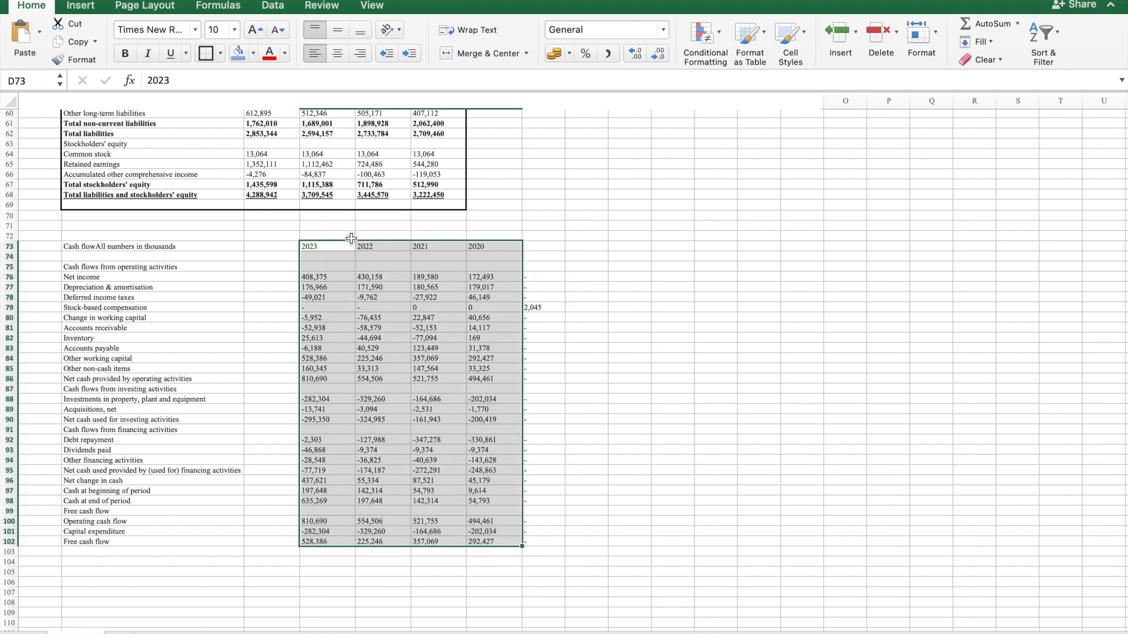
drag(350, 241, 273, 248)
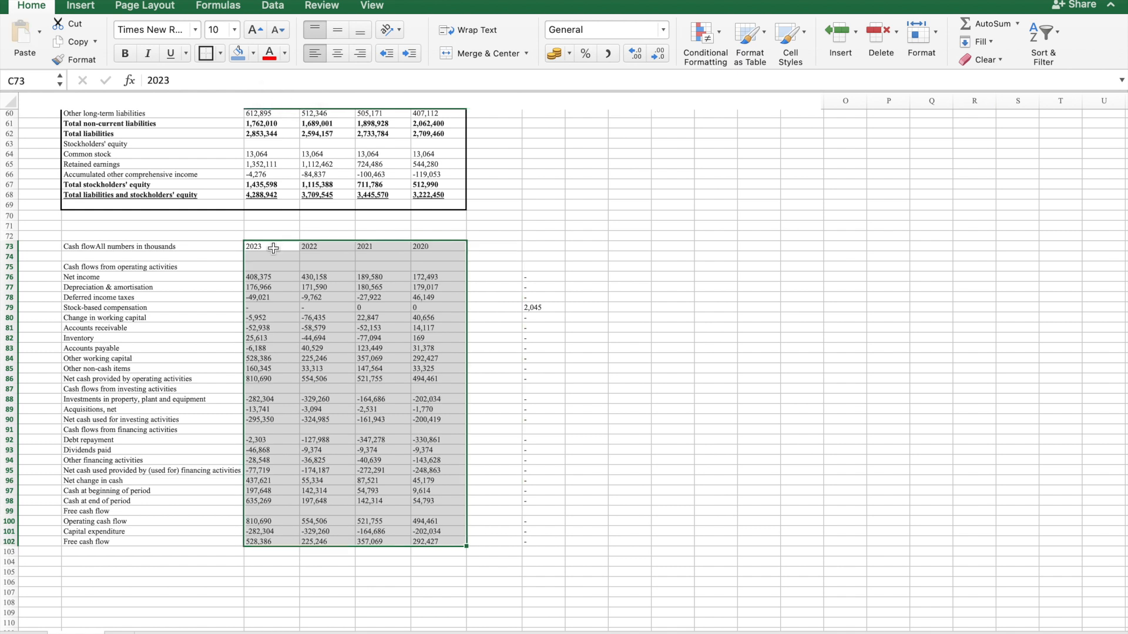
click(374, 307)
Delete the leftover 2019 entries in column H, from H76 to H102.
drag(529, 286, 561, 553)
key(Delete)
key(Return)
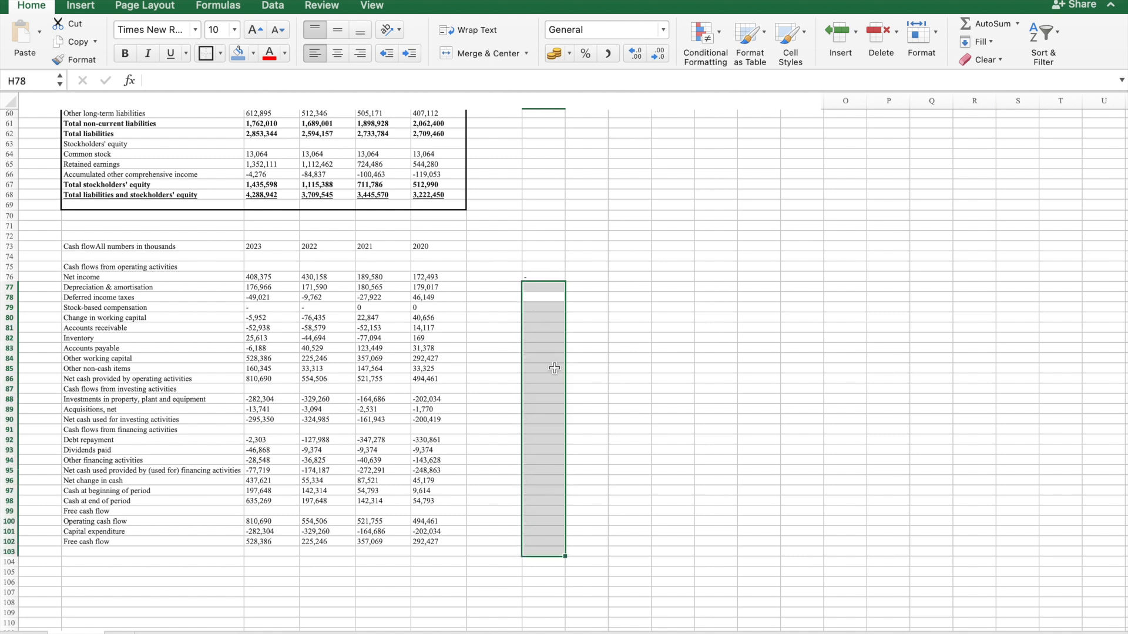
click(536, 277)
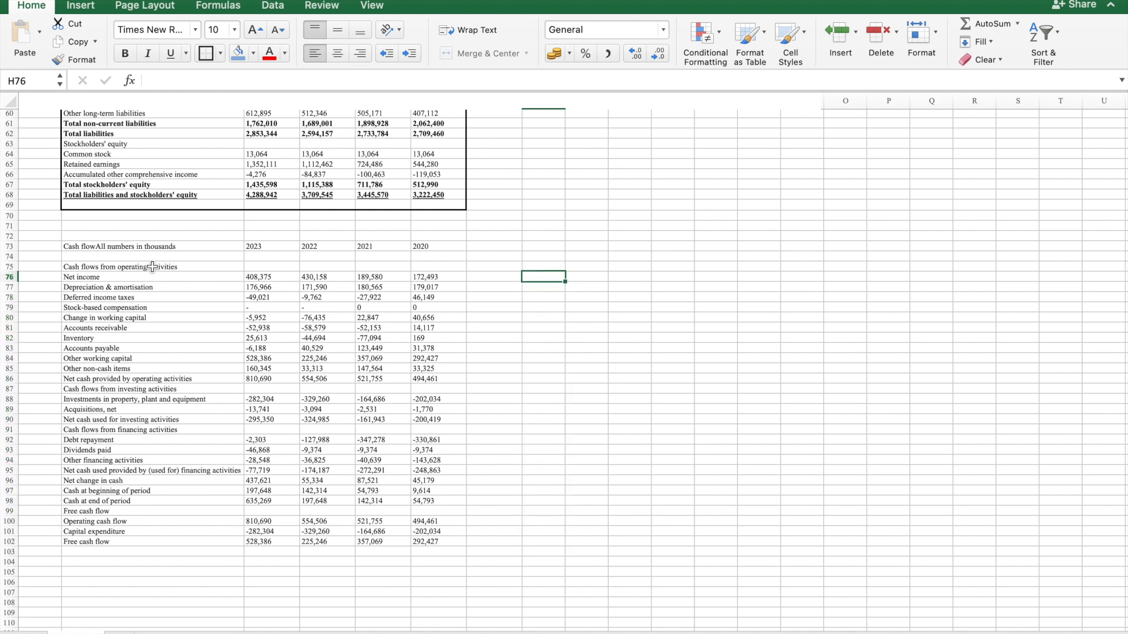
Fill the cash flow header row from B73 to F73 with the same blue as the other statement headers.
drag(138, 248, 442, 246)
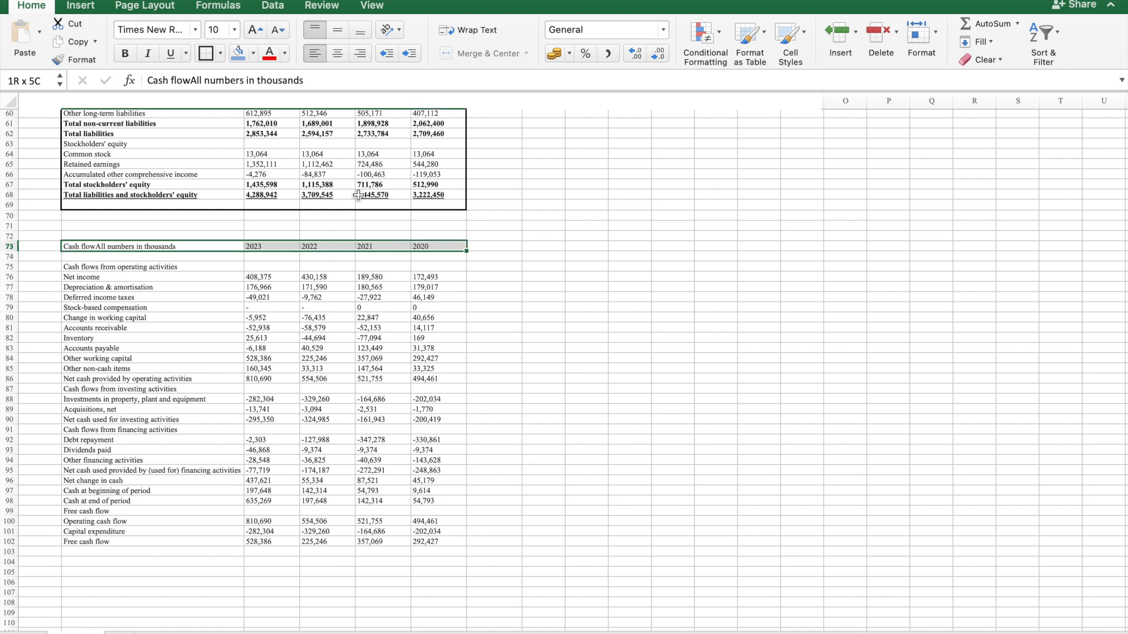
click(241, 54)
click(238, 398)
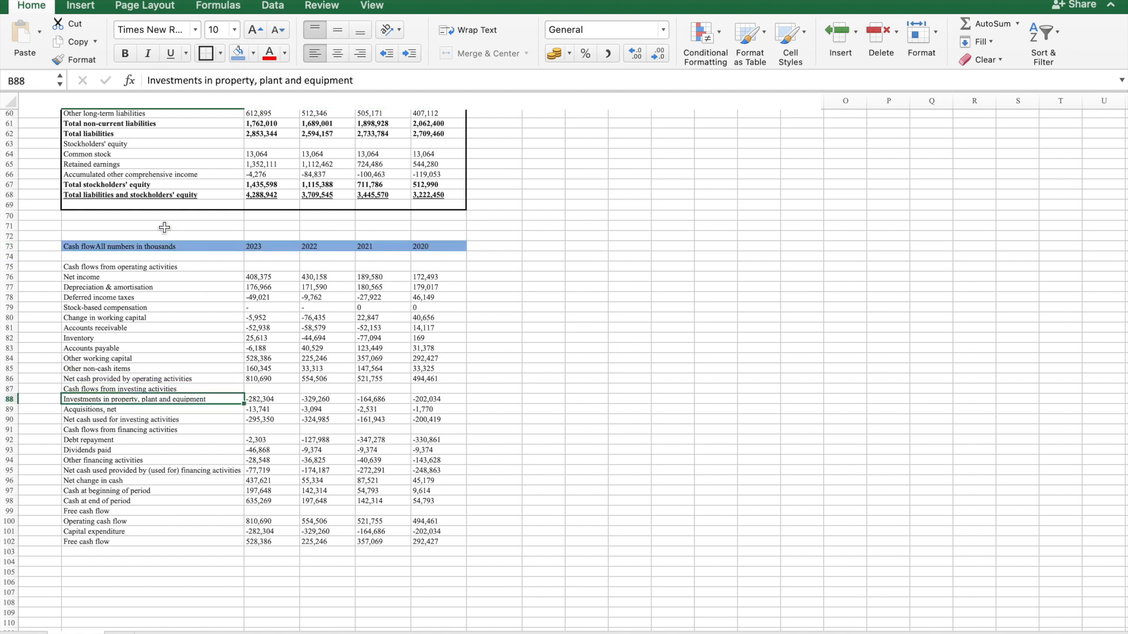
Add a thick outside border around the cash flow statement from B73 to F102, and return to the top of the sheet.
drag(108, 250, 450, 543)
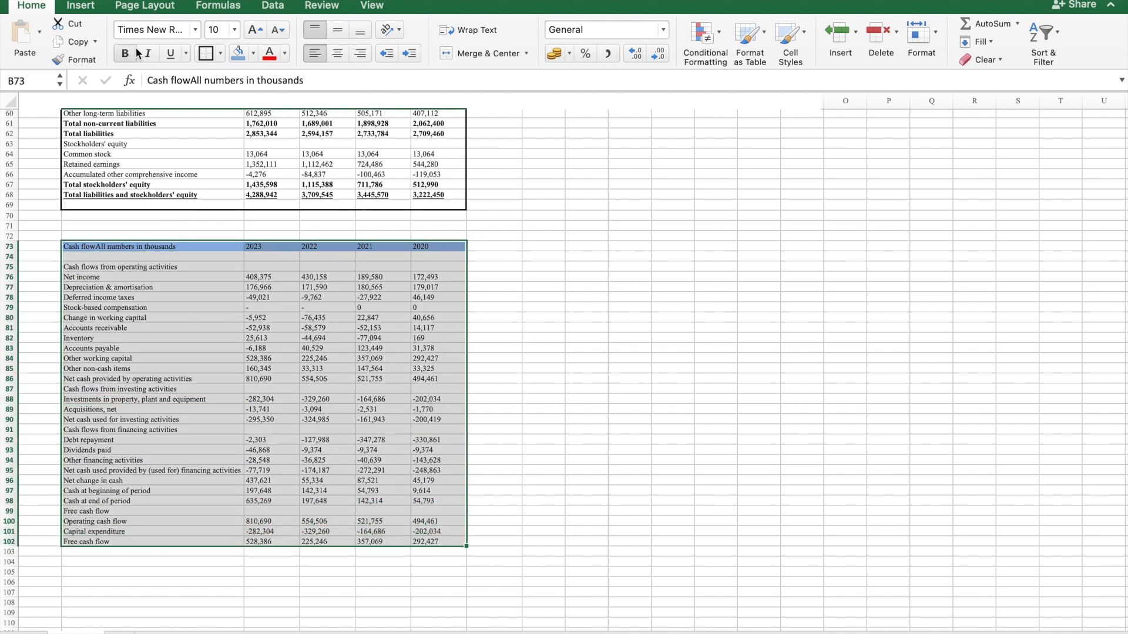
click(203, 54)
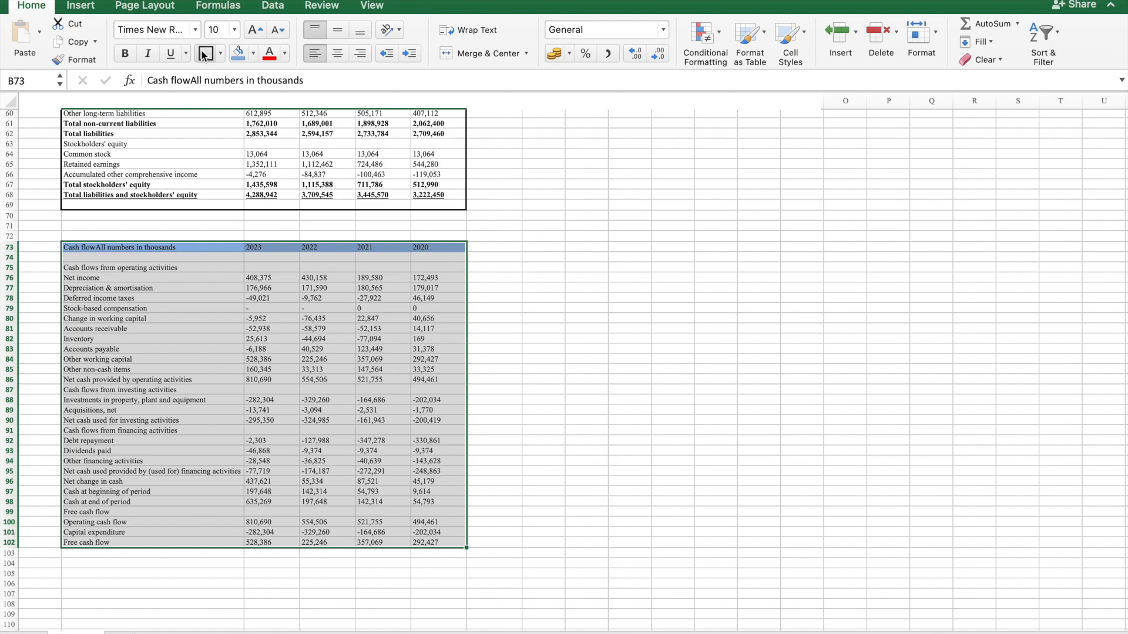
click(202, 55)
click(699, 154)
scroll(698, 154, up, 10)
scroll(698, 154, up, 10)
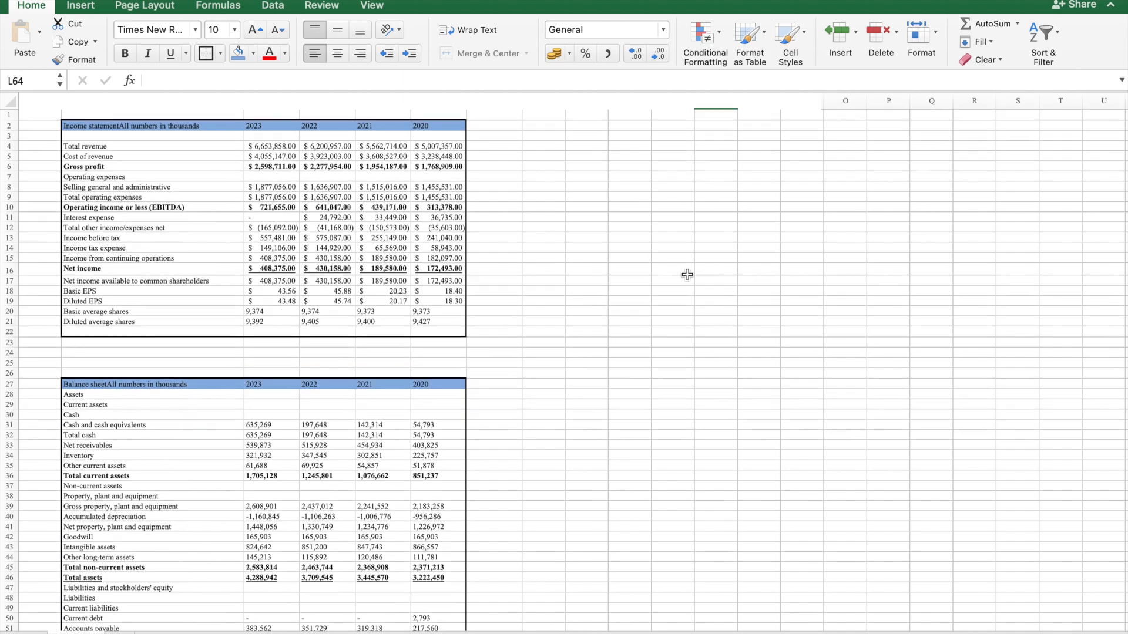
click(673, 166)
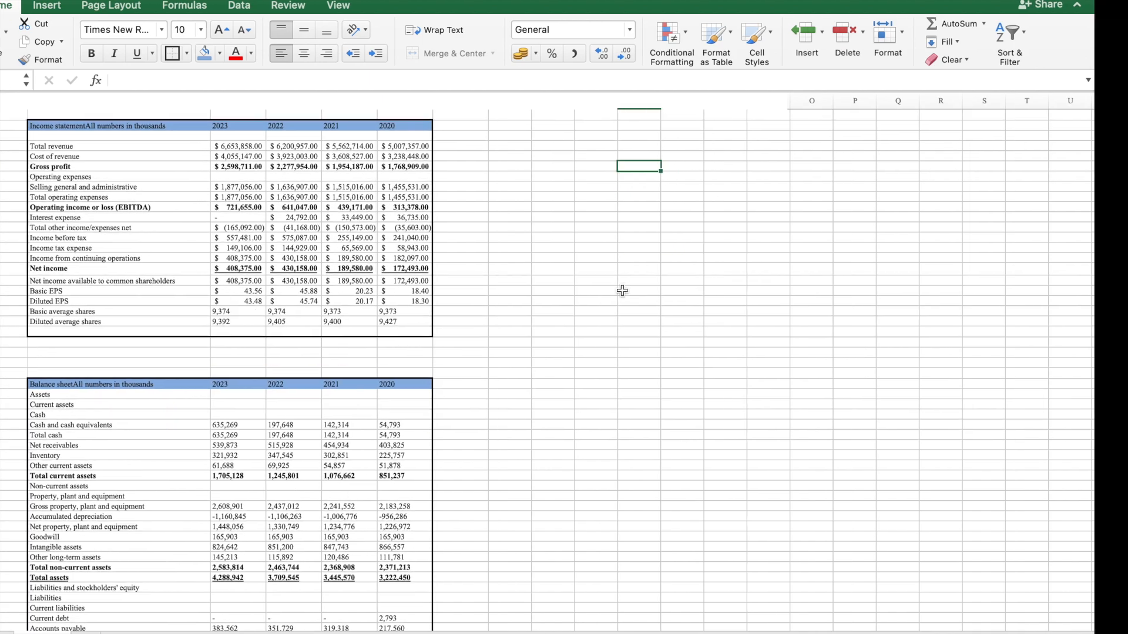
Switch to Chrome, search Google in a new tab for ratio analysis on Investopedia, and open the Financial Ratio Analysis article.
key(super+Tab)
scroll(540, 141, down, 3)
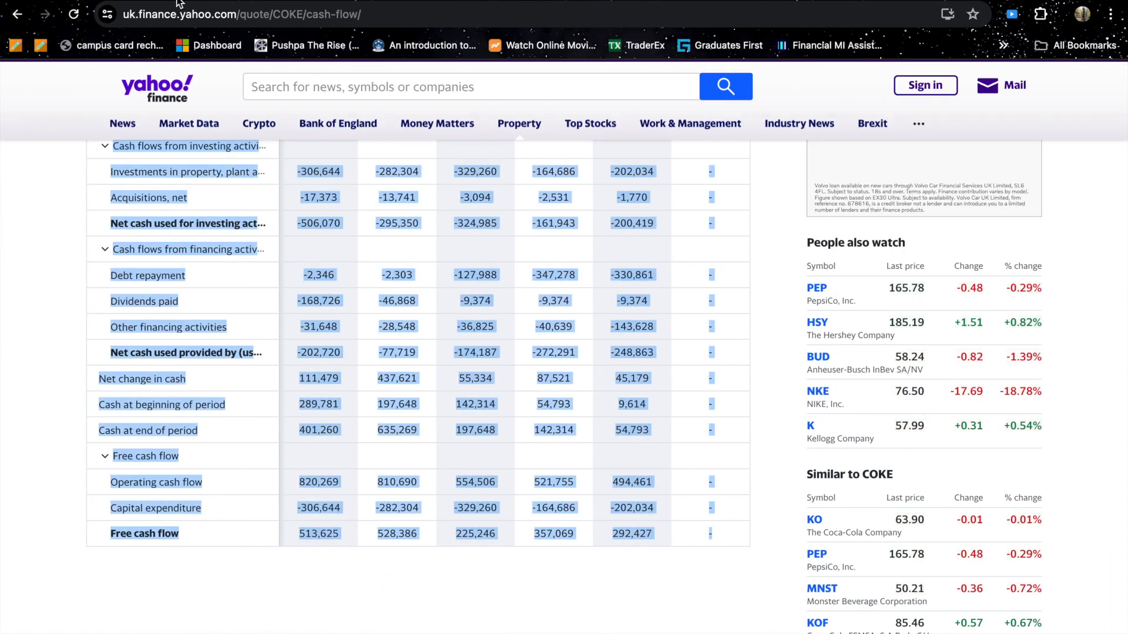
key(super+t)
text(IN)
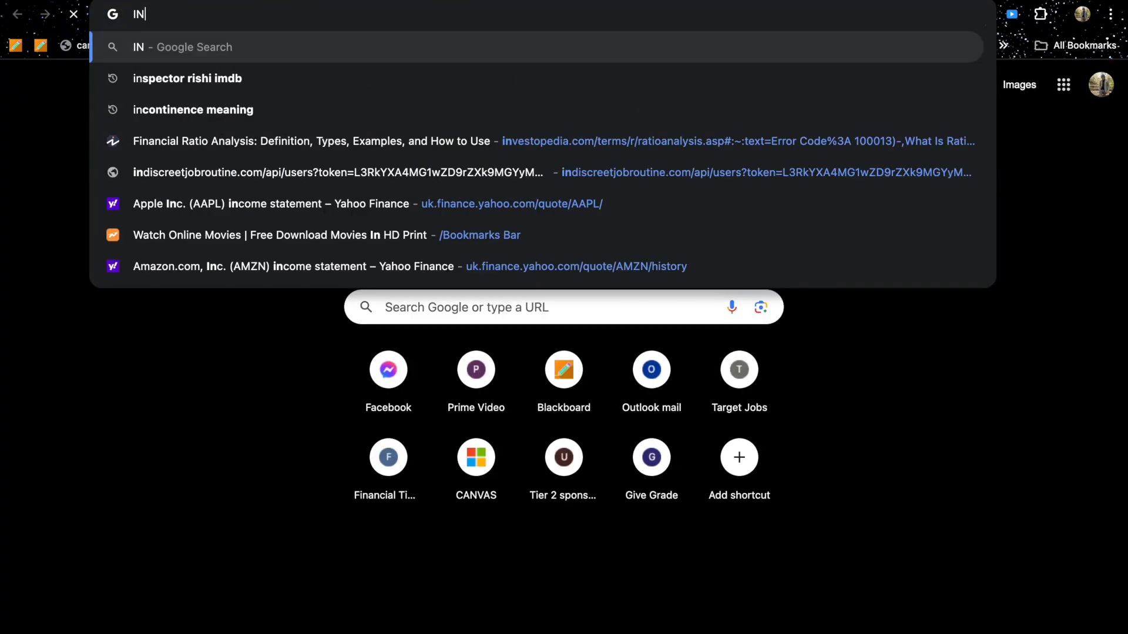
key(BackSpace)
key(BackSpace)
text(RAT)
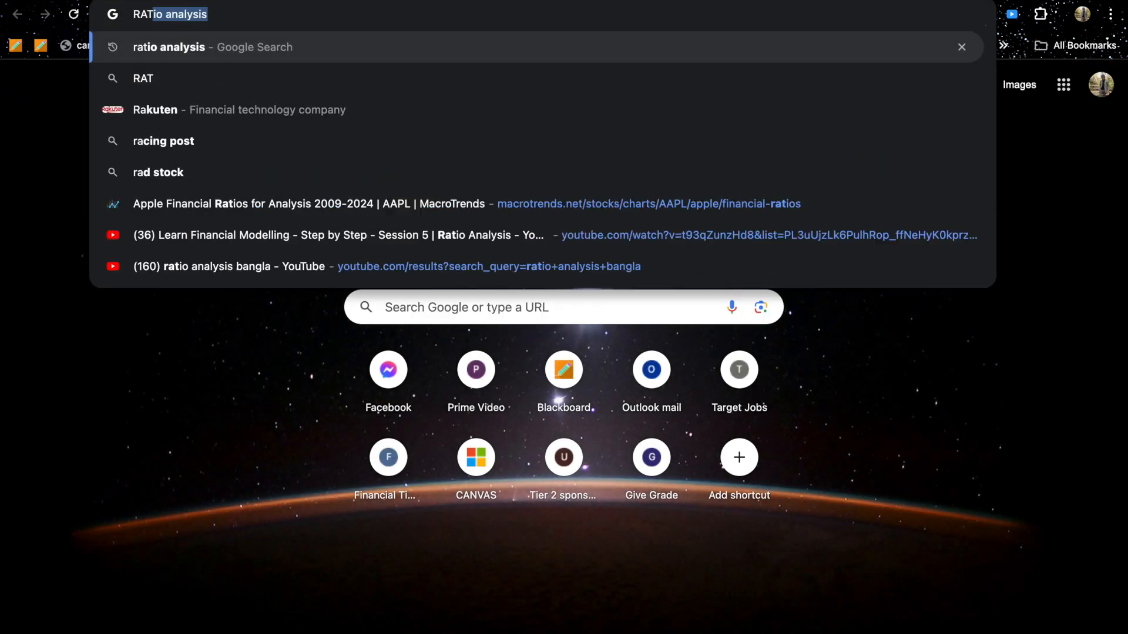
text(IO ANA)
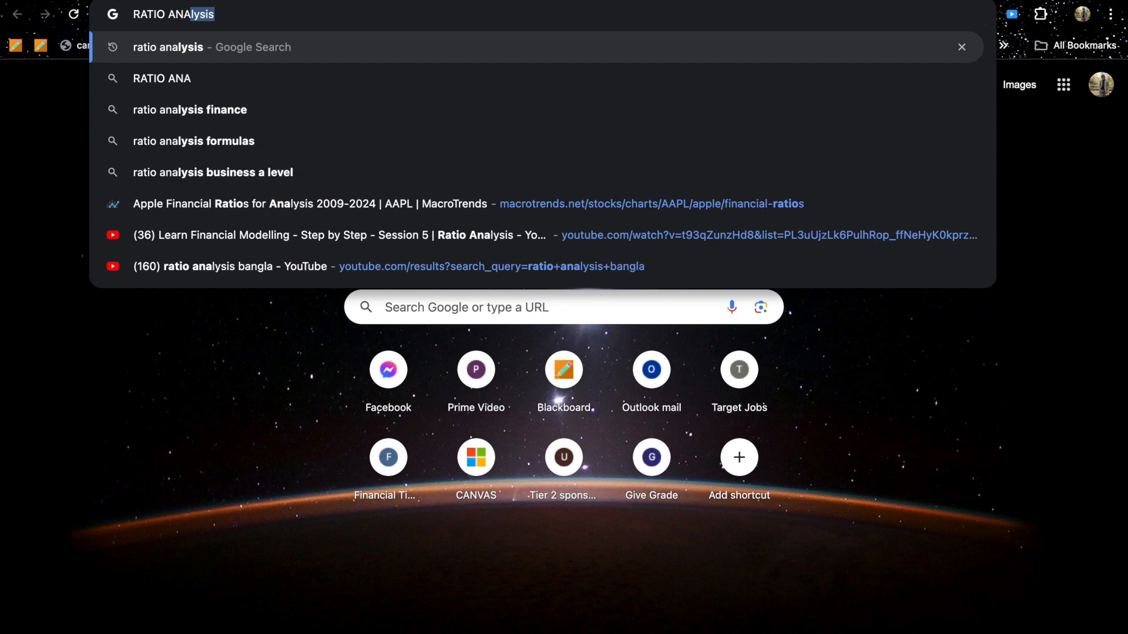
text(LUSIS)
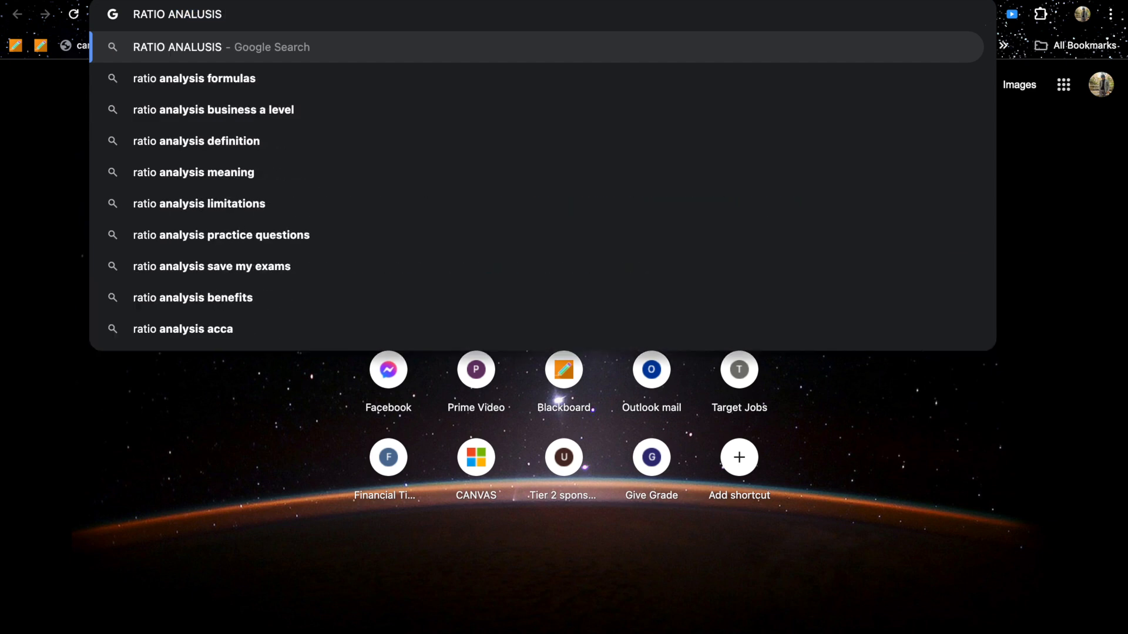
text( INVEST)
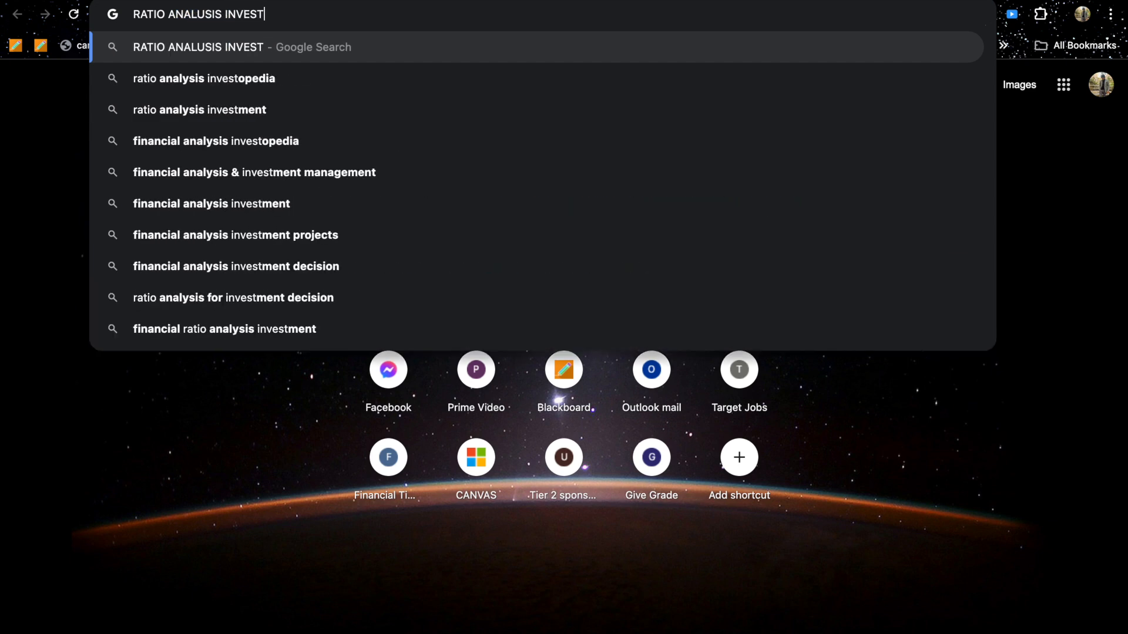
text(O PEDIA)
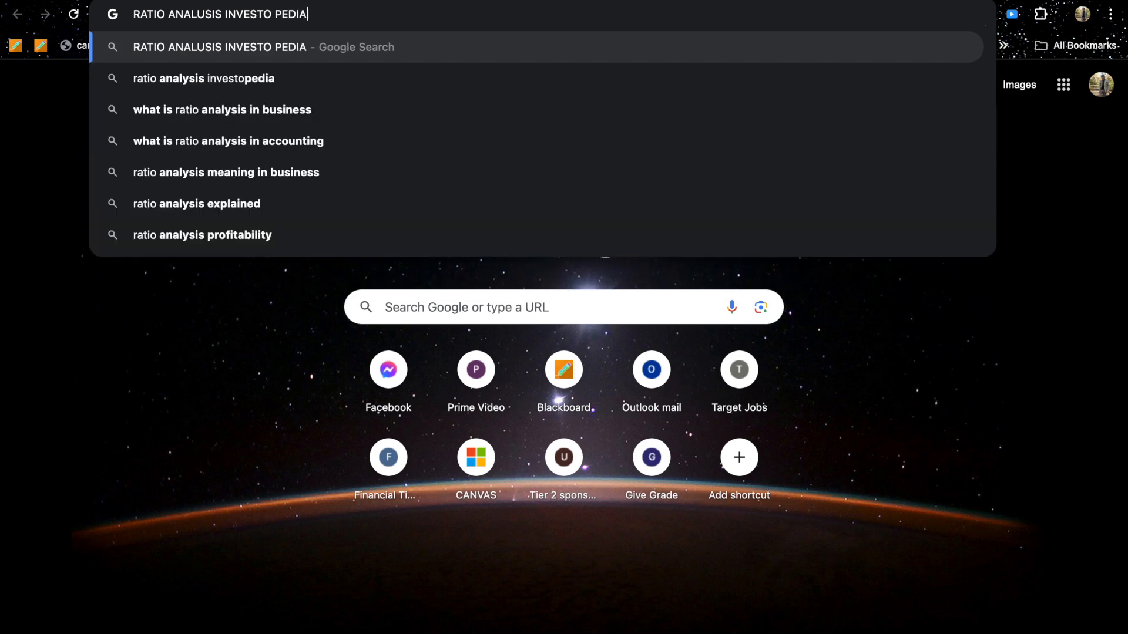
key(Return)
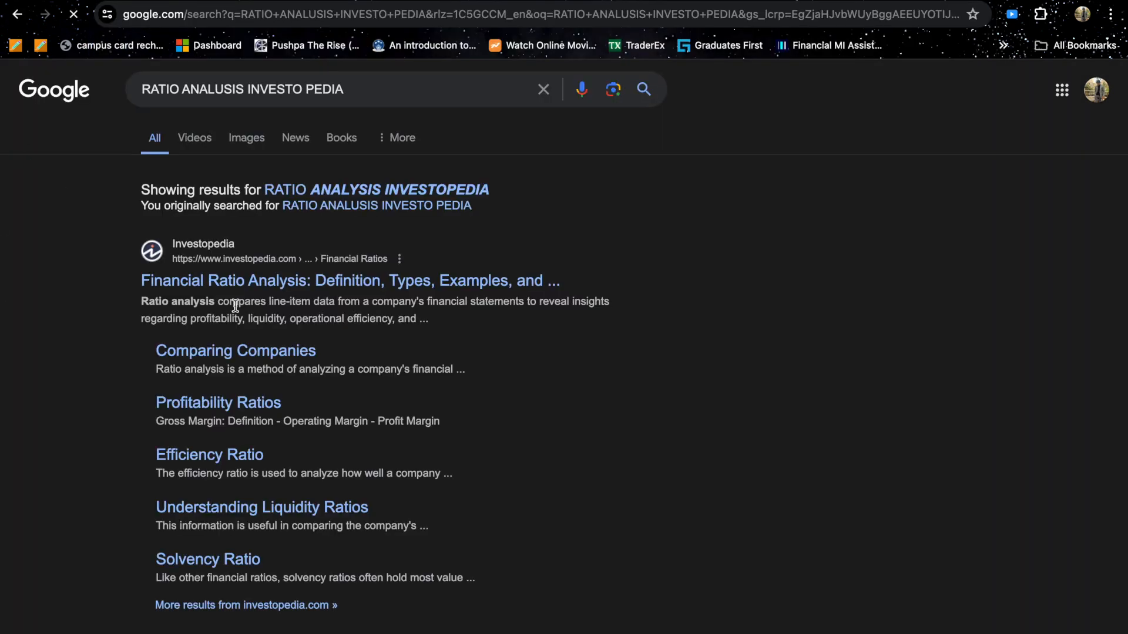
click(257, 282)
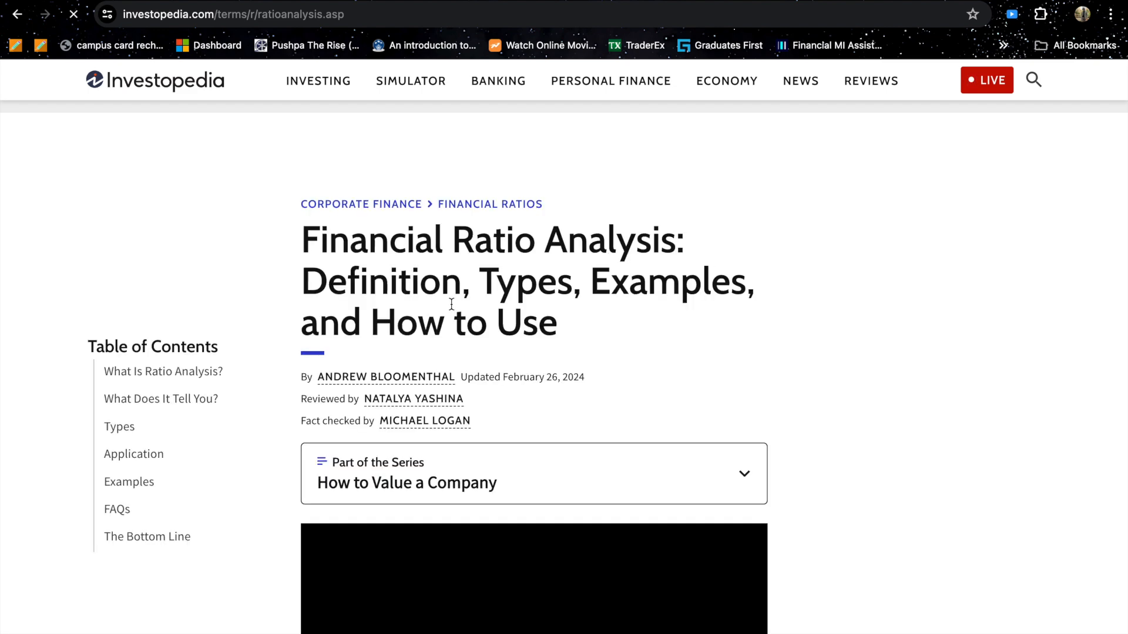
Read through the Financial Ratio Analysis article to the section on the types of ratio analysis.
scroll(451, 304, down, 3)
scroll(451, 304, down, 15)
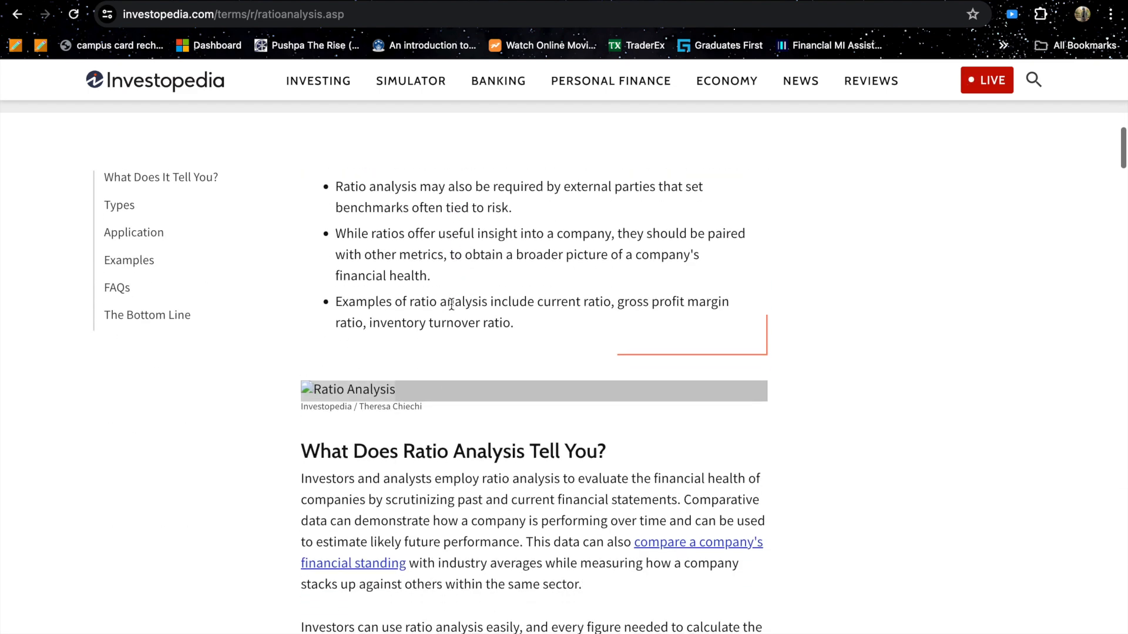
scroll(451, 304, down, 2)
scroll(451, 304, down, 10)
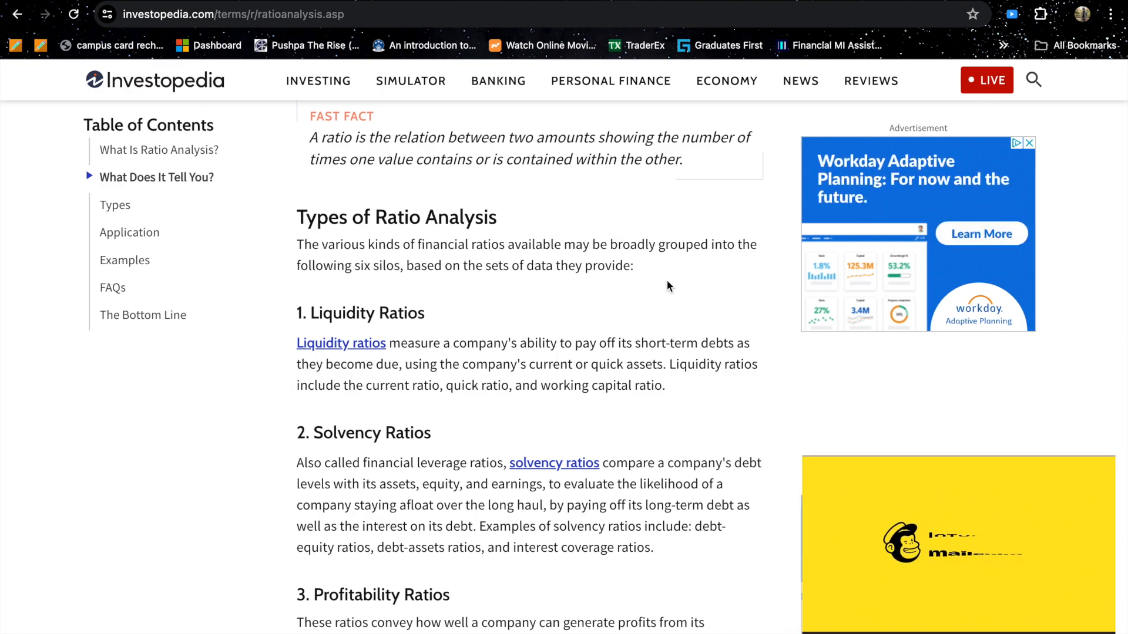
Switch to Excel, widen column I, and enter the bold heading "Liquidity Ratio" in I5.
key(ctrl+Right)
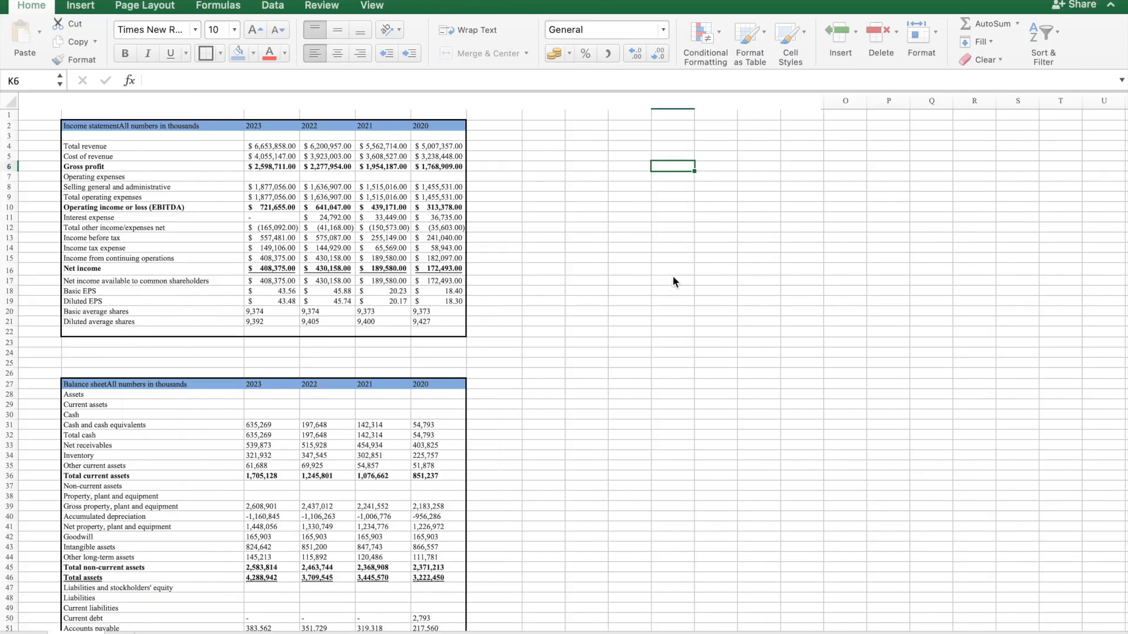
click(624, 160)
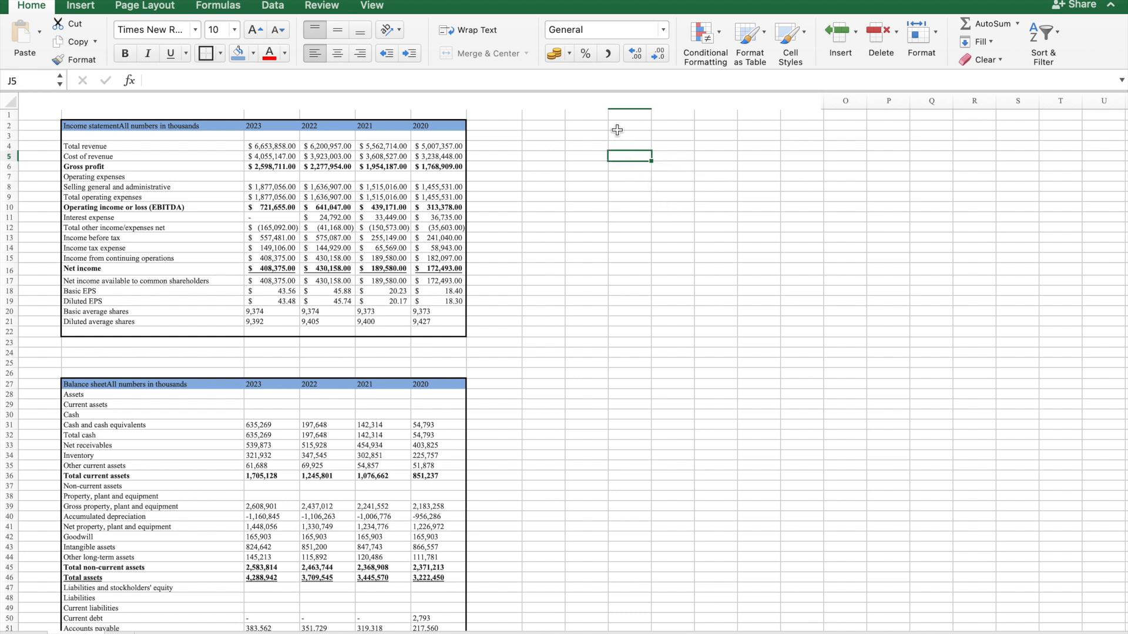
click(594, 159)
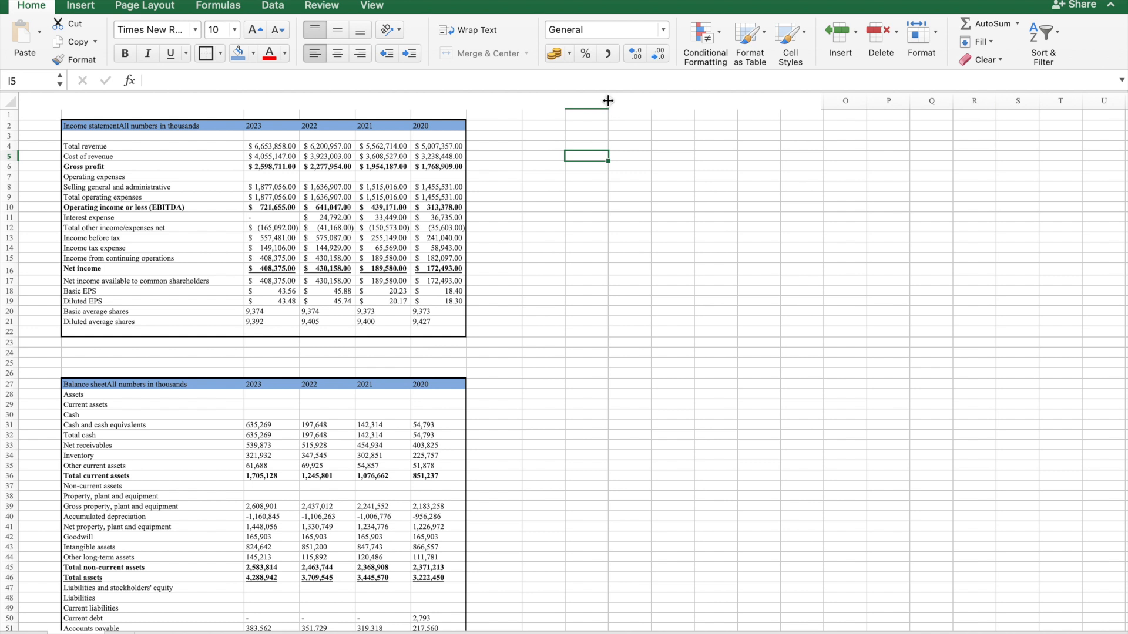
drag(608, 100, 654, 100)
text(Liqui)
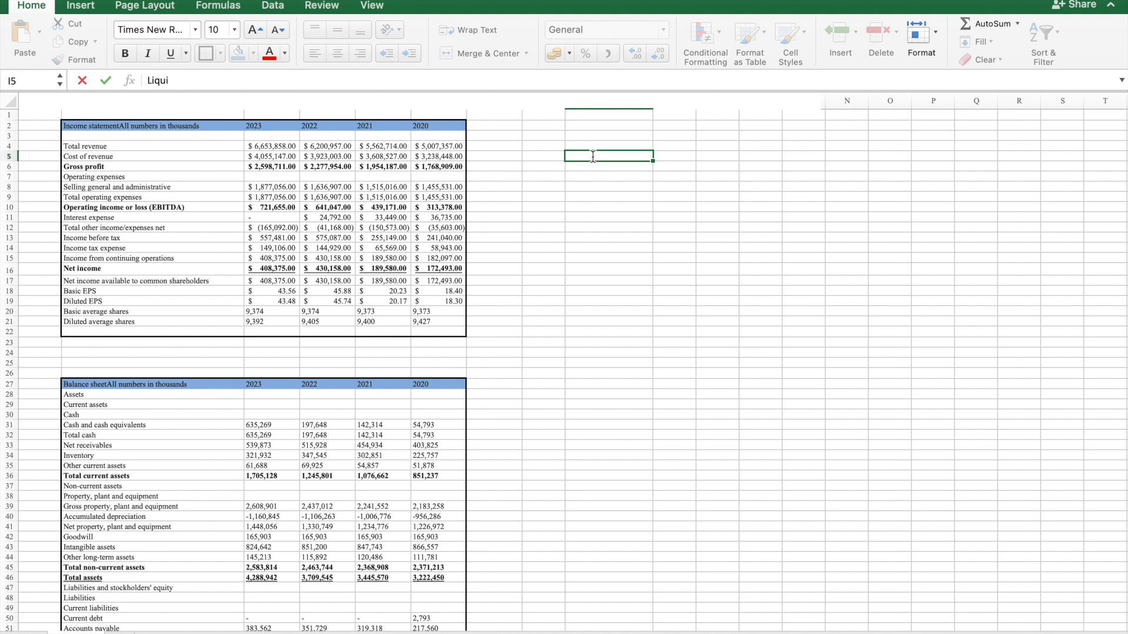
text(dity Ratio)
key(Return)
click(593, 156)
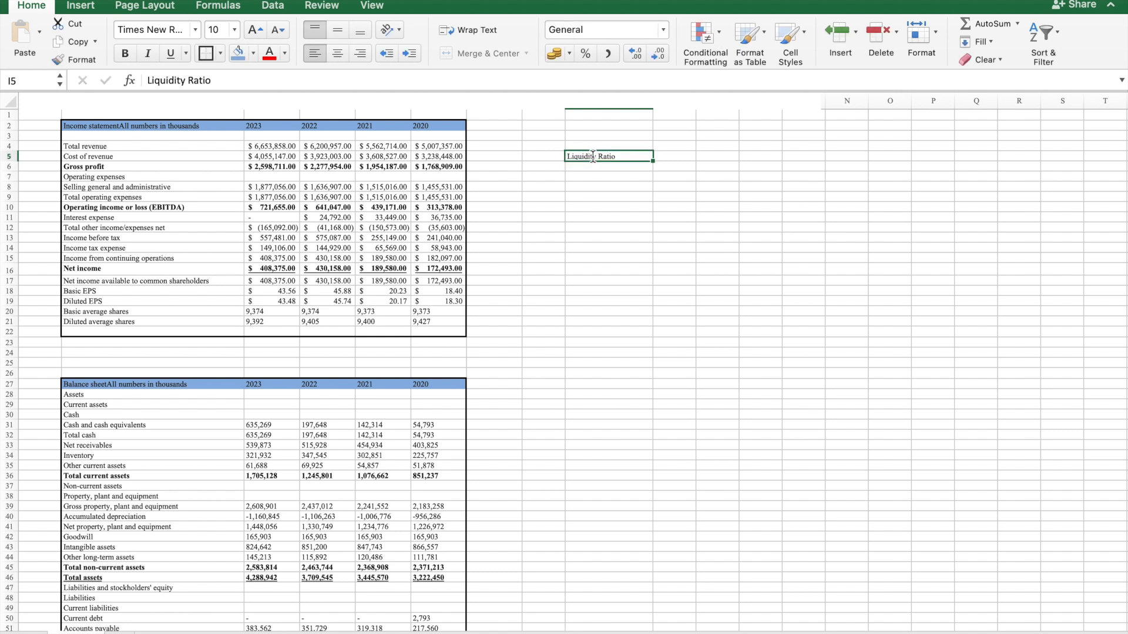
key(super+b)
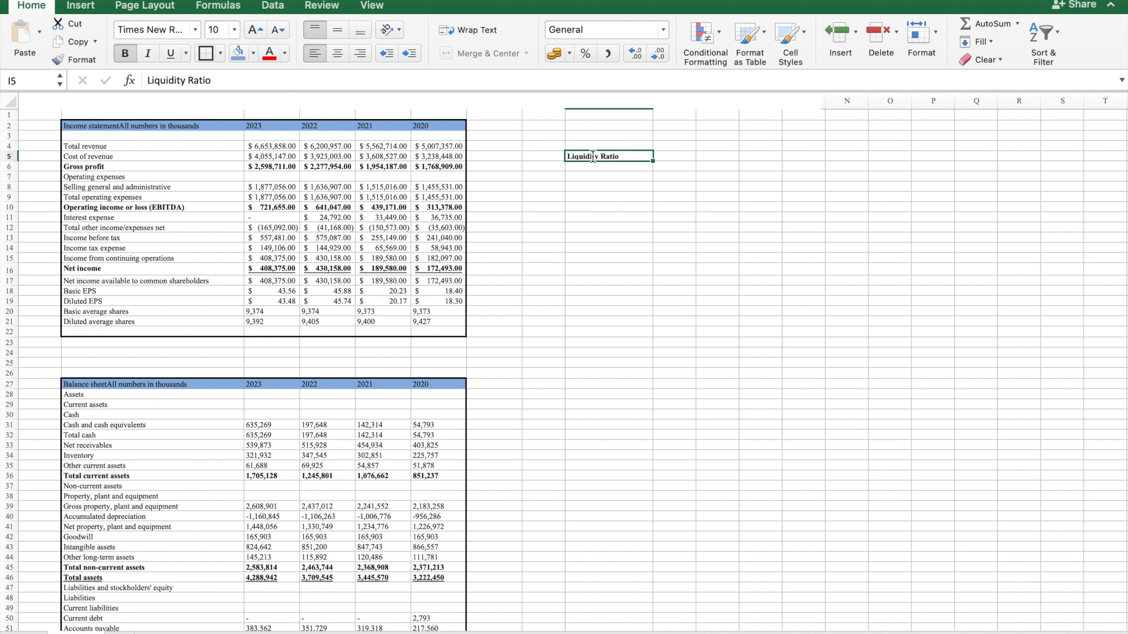
Check the liquidity ratio types on Investopedia and enter "Current Ratio" in I6 and "Quick Ratio" in I7.
click(609, 167)
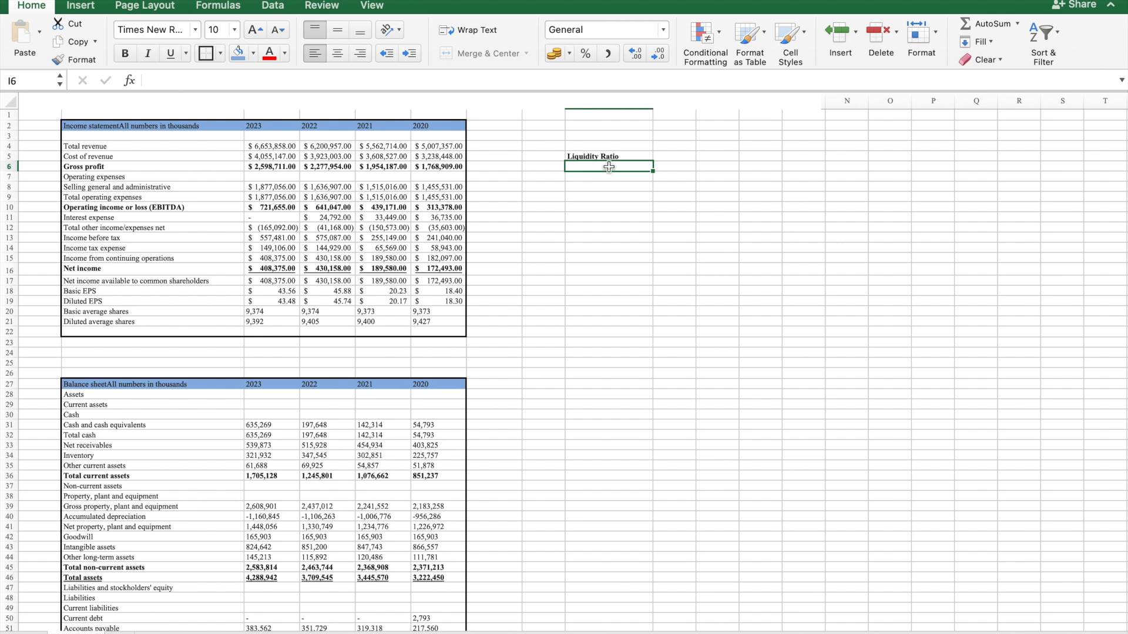
key(ctrl+Left)
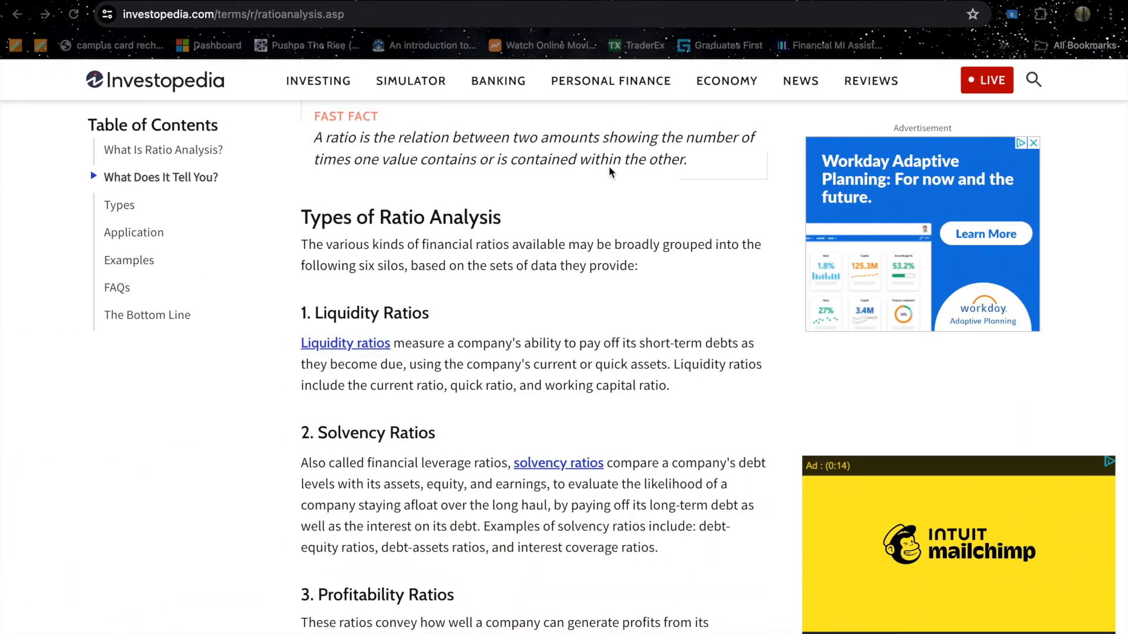
scroll(611, 172, up, 4)
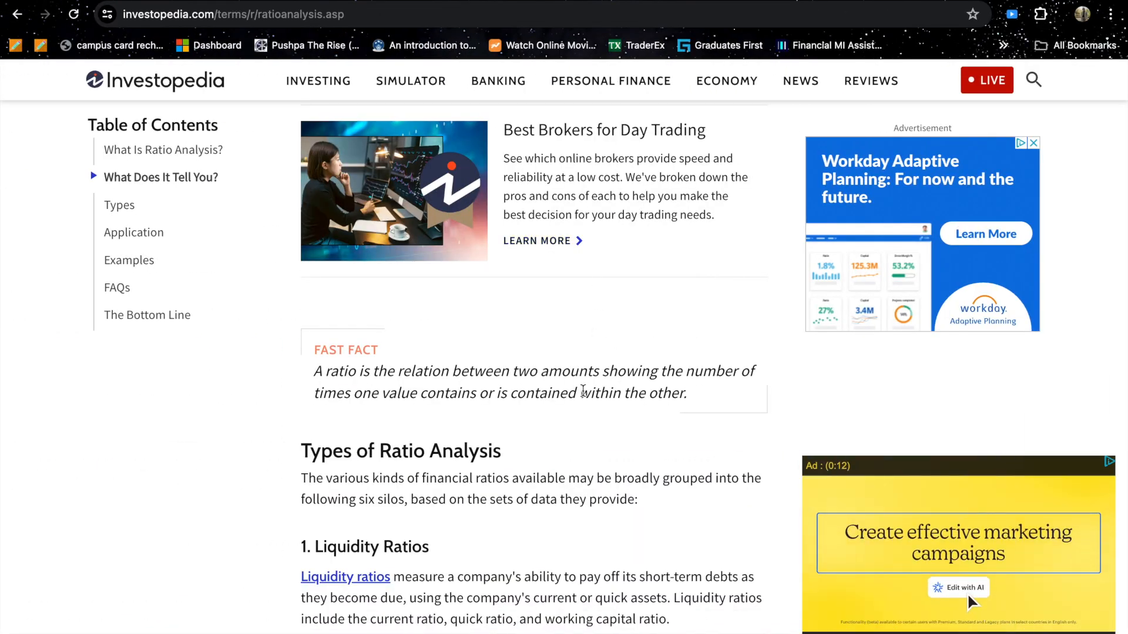
scroll(584, 390, down, 2)
scroll(584, 396, down, 2)
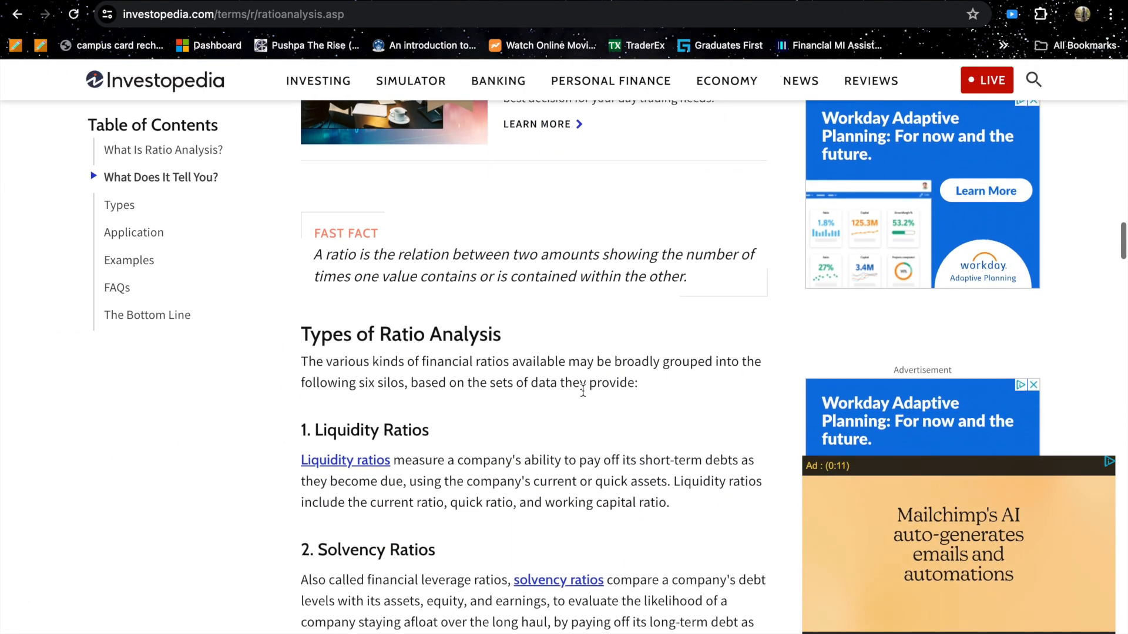
key(ctrl+Right)
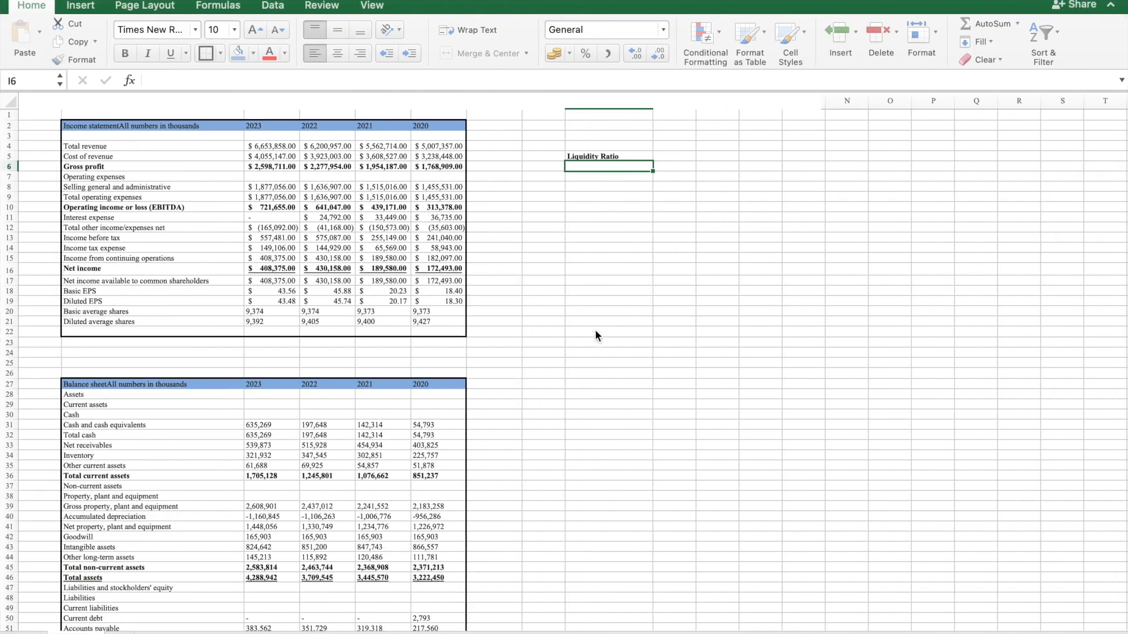
text(Current R)
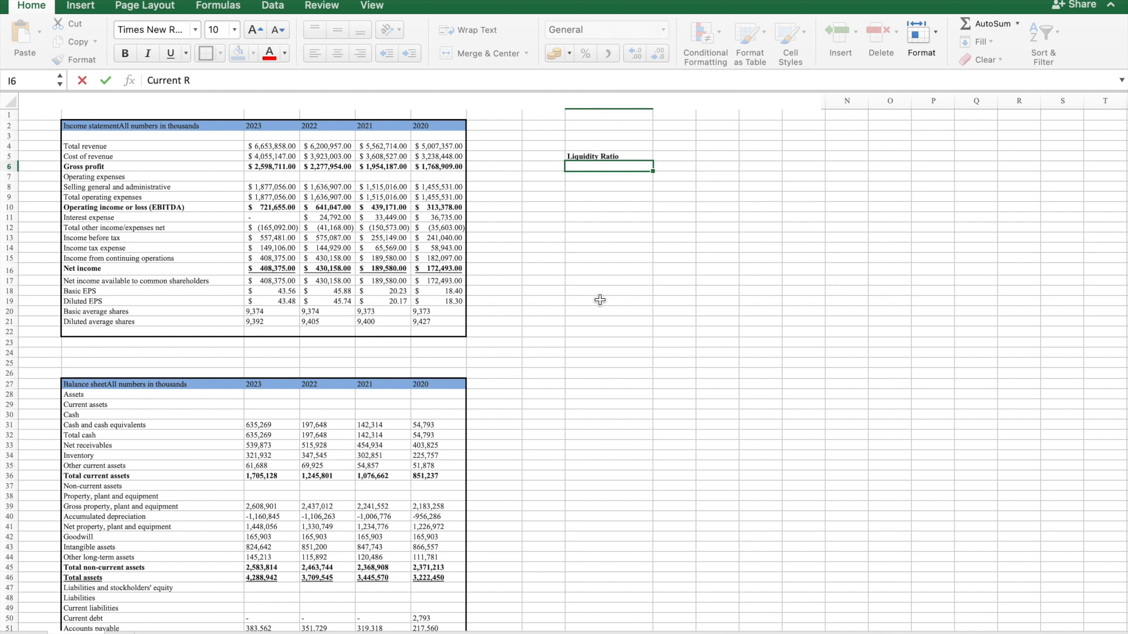
text(atio)
key(Return)
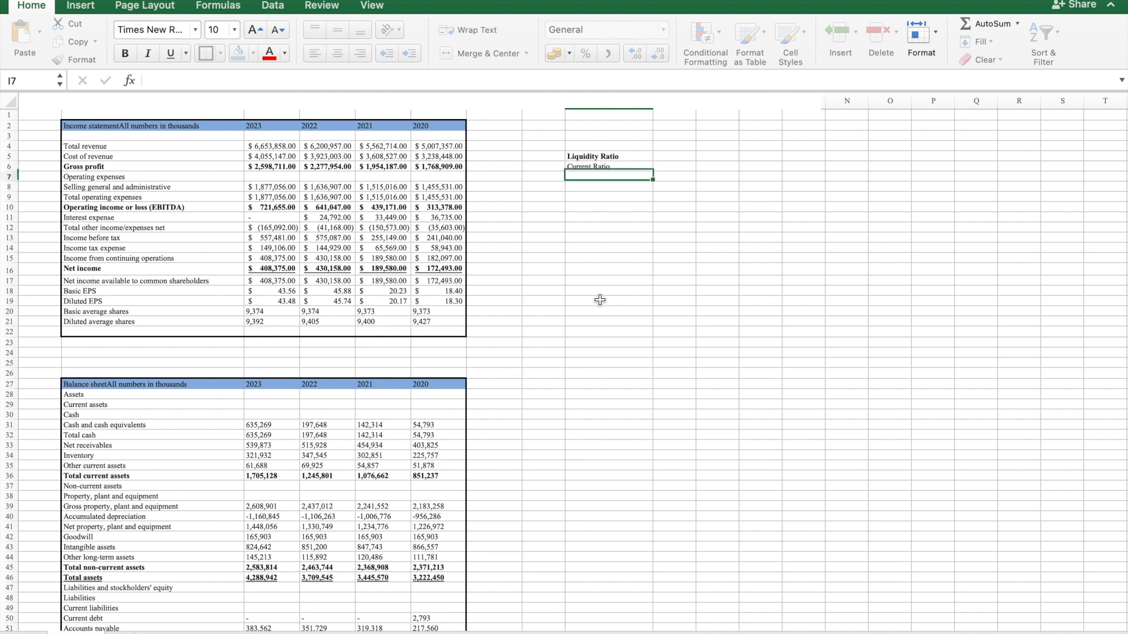
text(Quick)
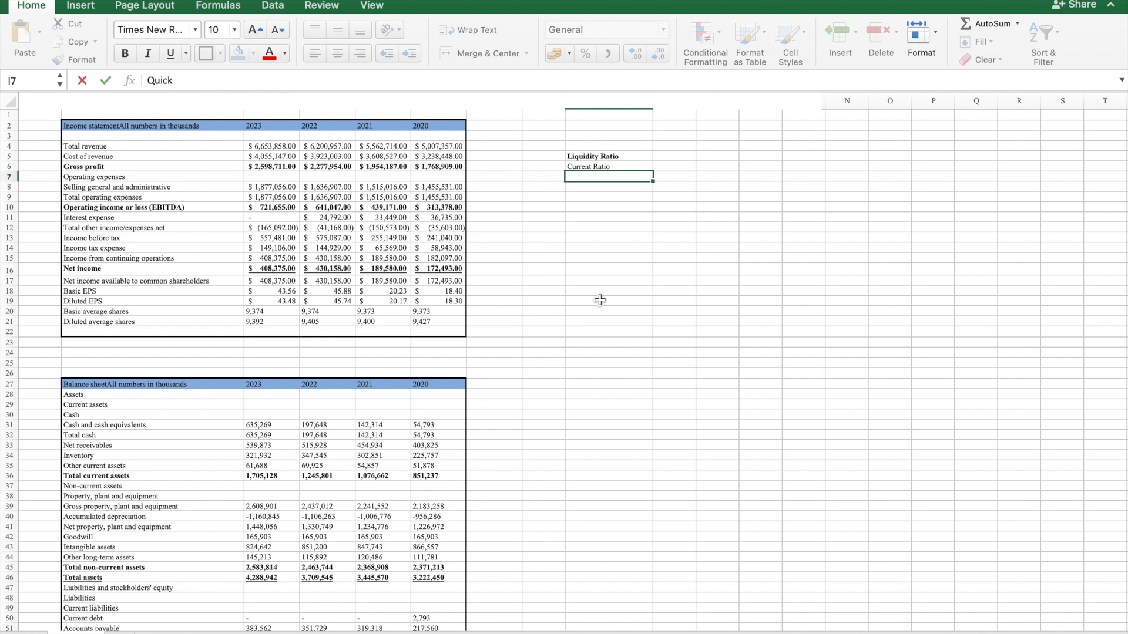
text( Ratio)
key(Return)
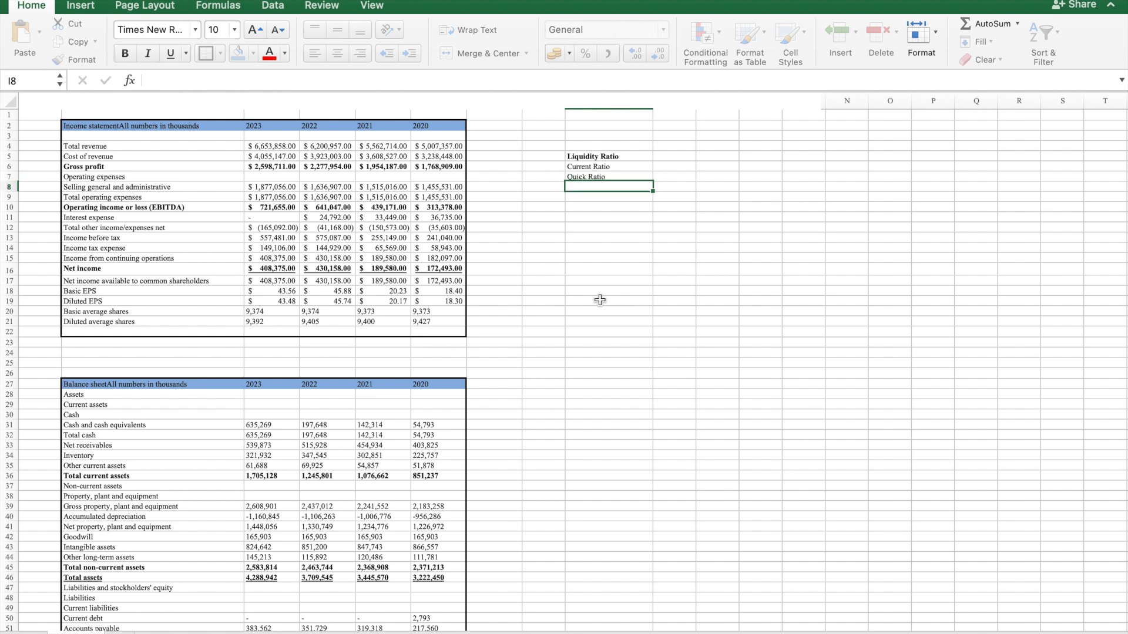
click(671, 167)
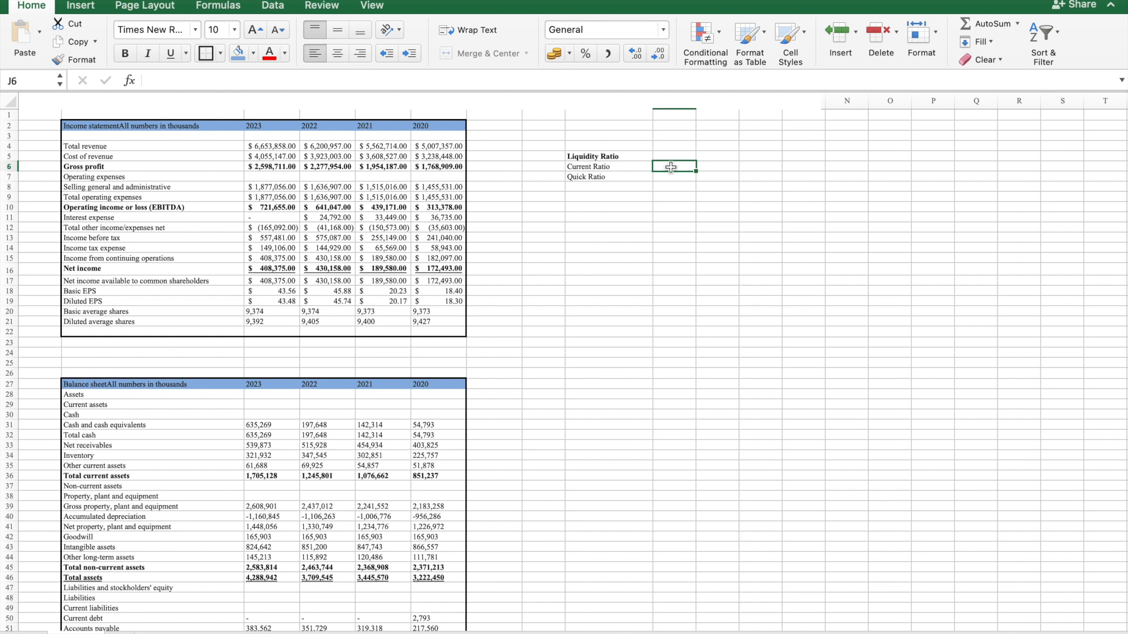
text(=)
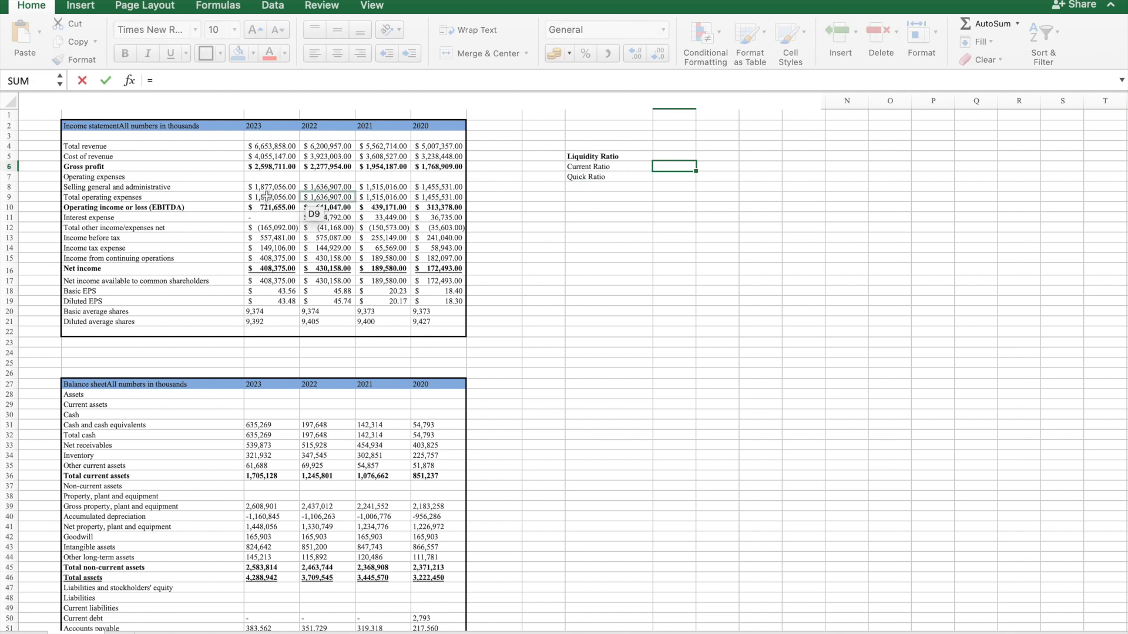
click(582, 206)
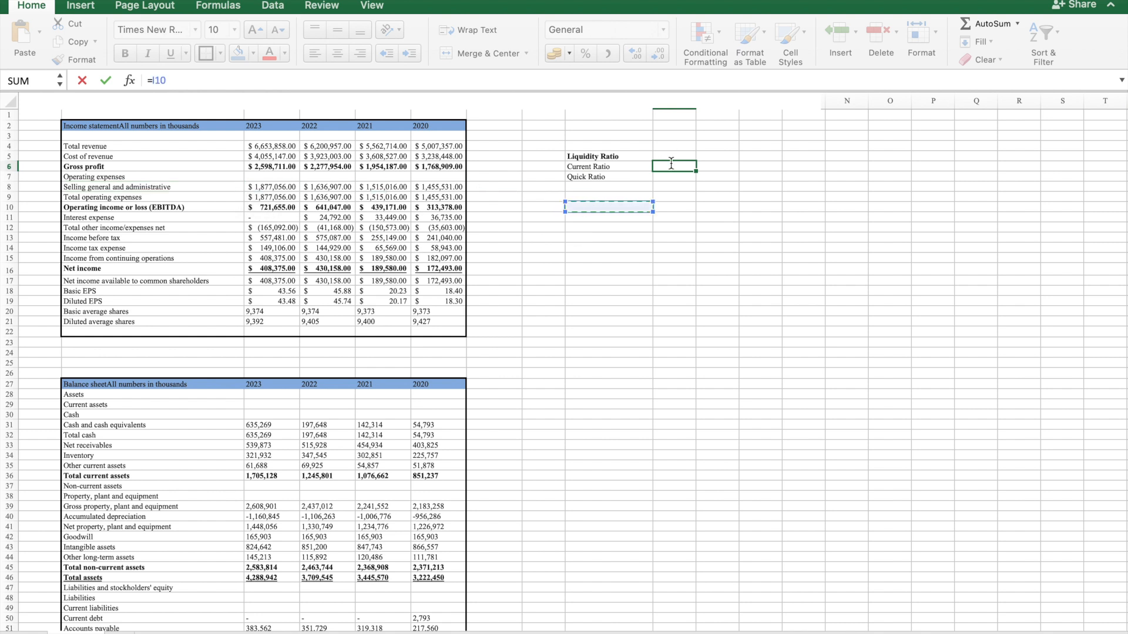
drag(155, 80, 126, 82)
key(BackSpace)
Copy the year headers 2023 to 2020 from the income statement's C2:F2 into the ratio table starting at J5.
drag(261, 120, 444, 127)
right_click(444, 127)
click(469, 151)
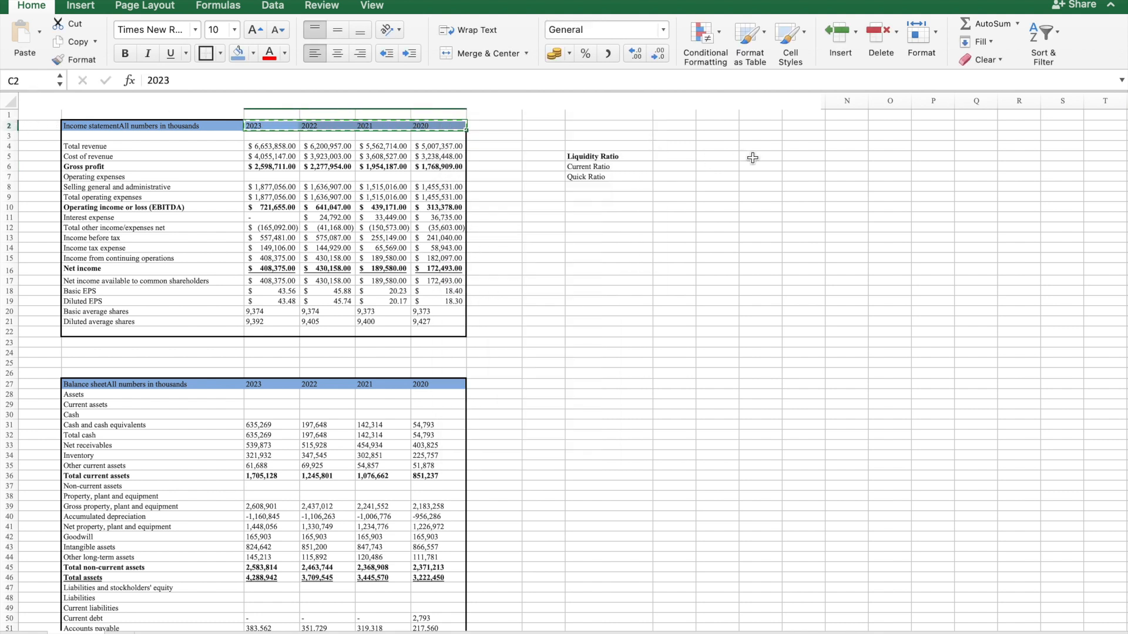
click(661, 147)
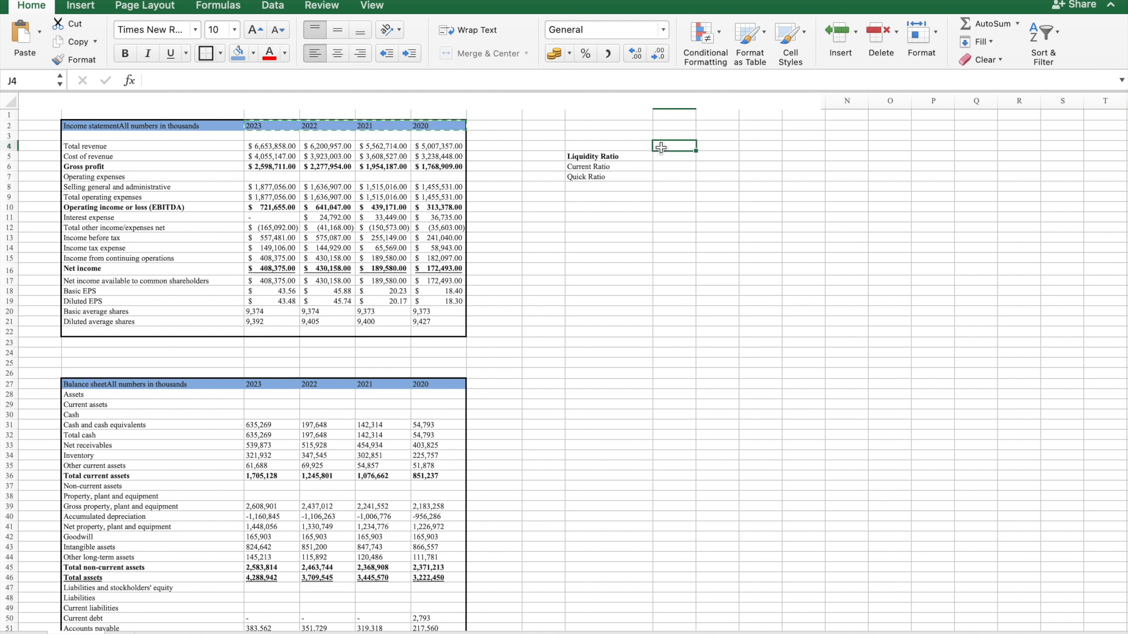
click(671, 157)
right_click(670, 157)
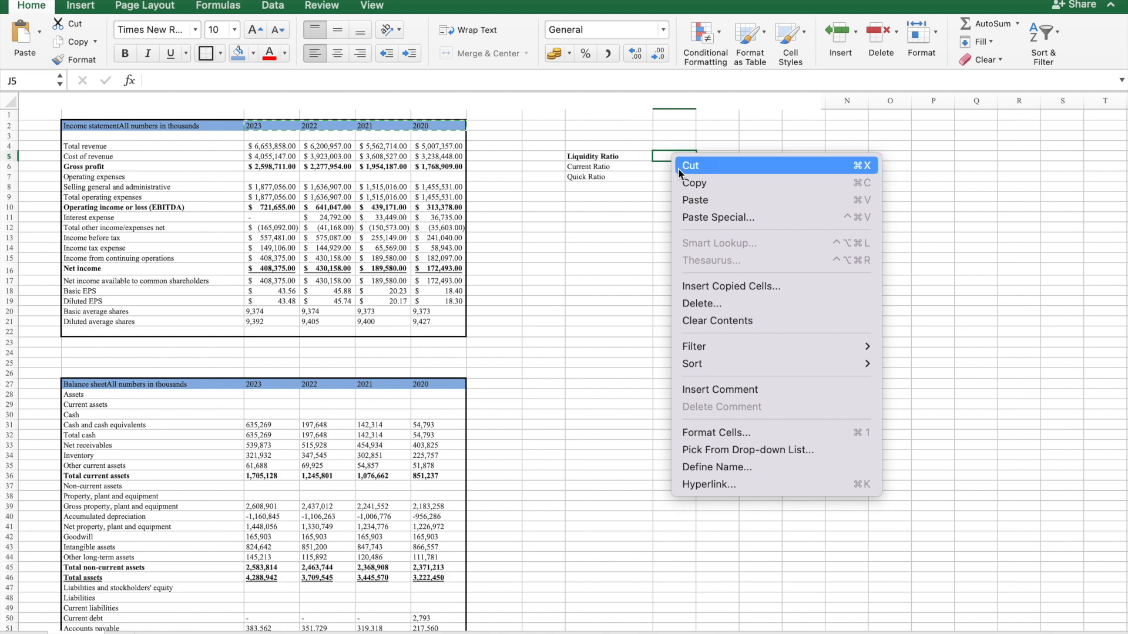
click(696, 200)
Fill the Liquidity Ratio heading in I5 with the same blue as the year headers, keeping it bold.
click(617, 159)
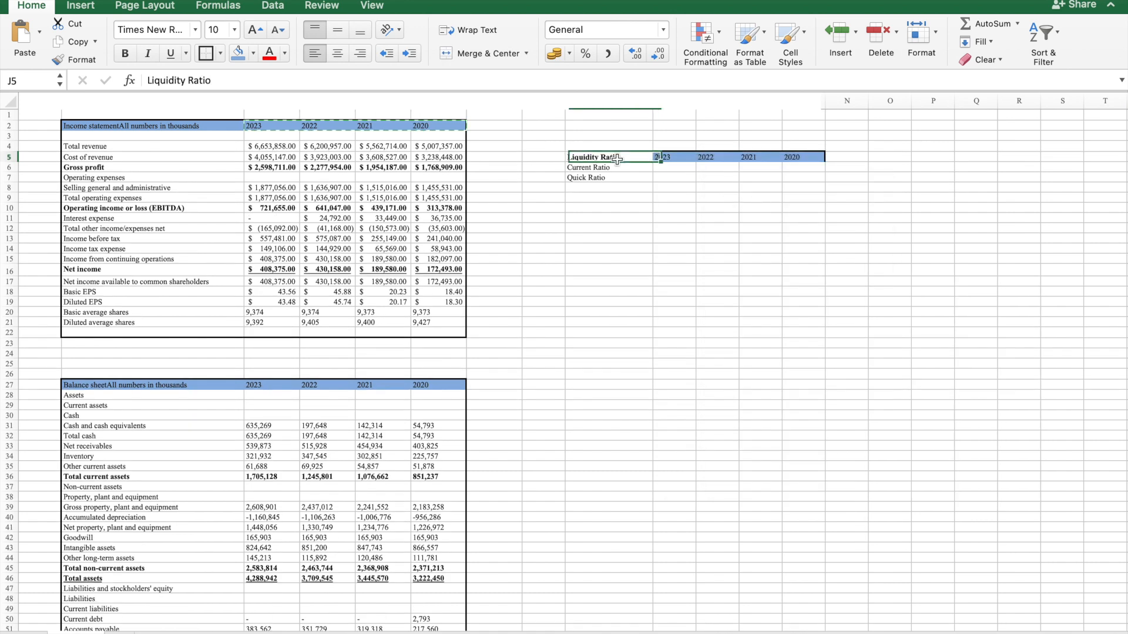
key(super+b)
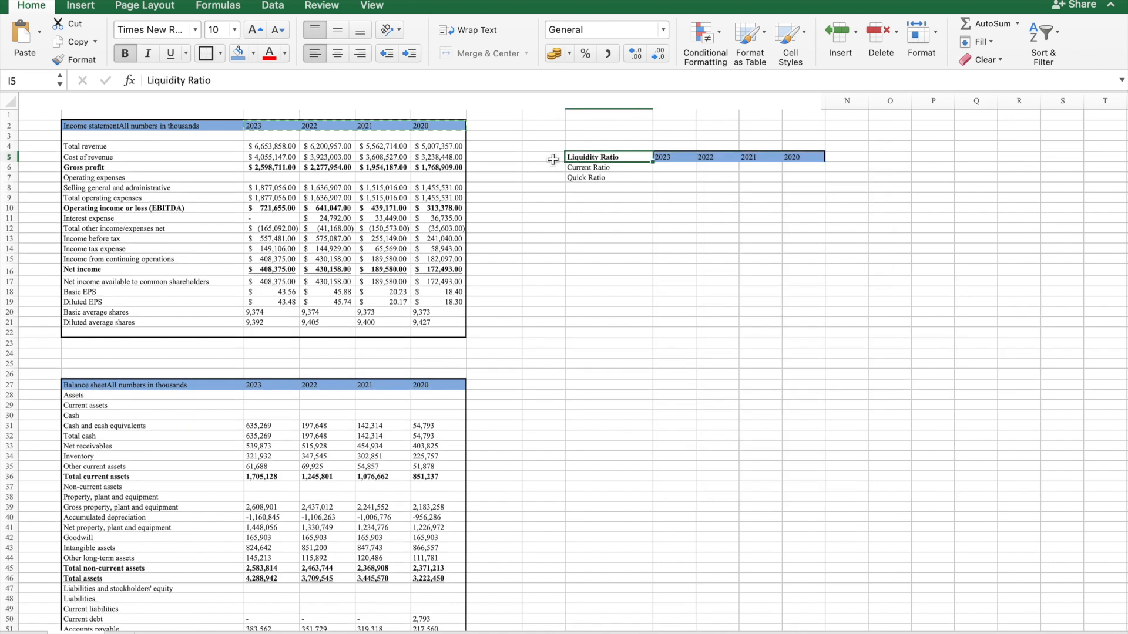
click(239, 58)
click(601, 238)
click(678, 169)
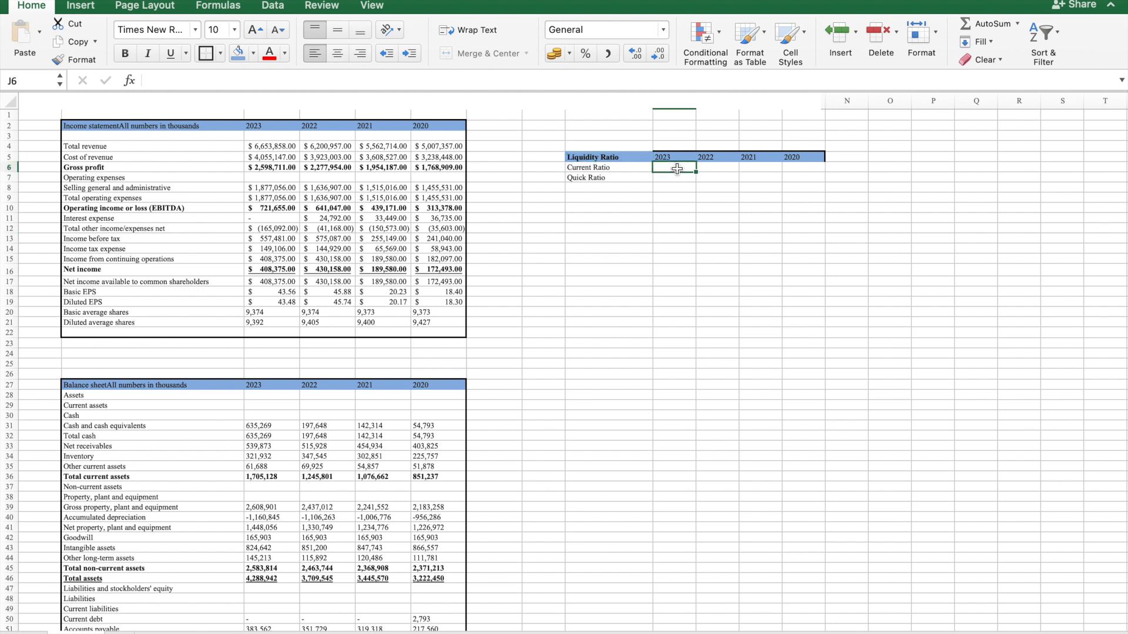
text(=)
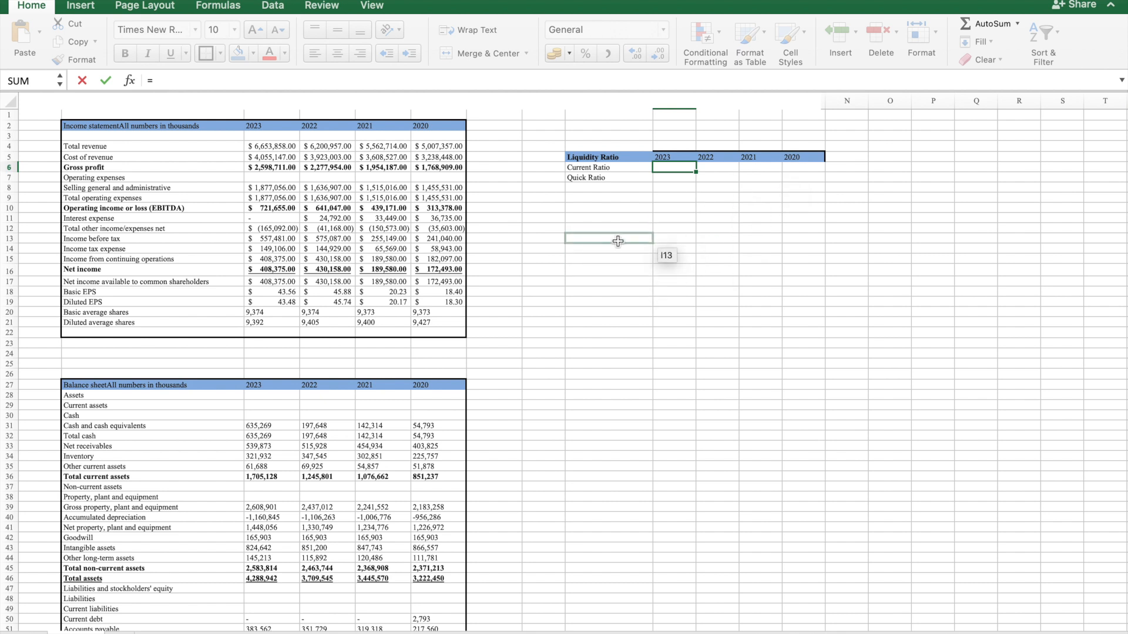
click(674, 227)
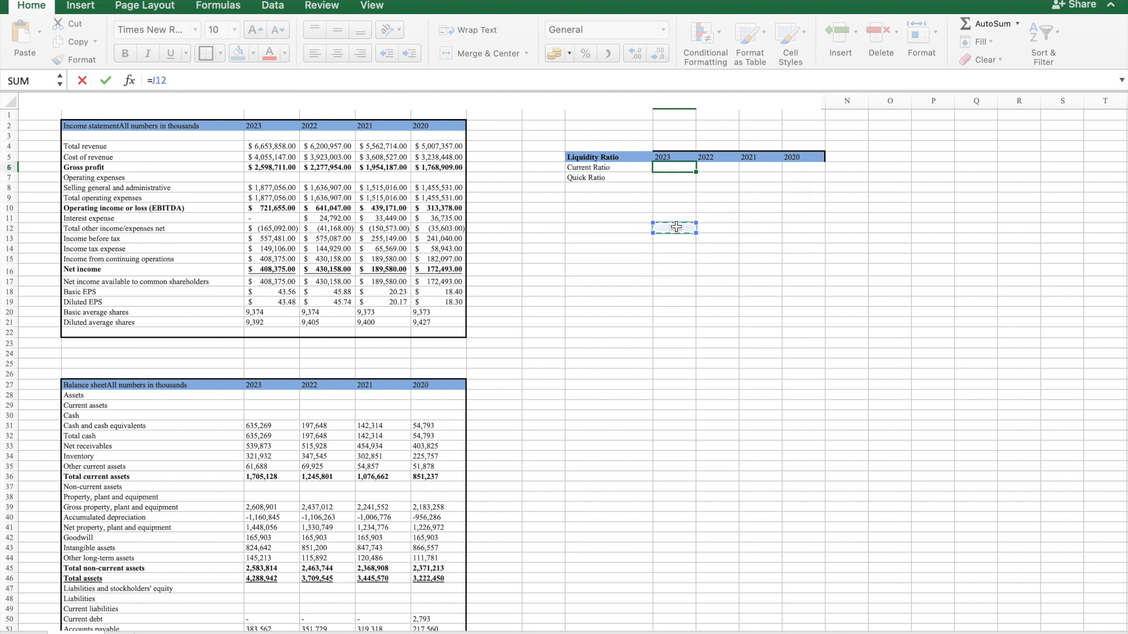
key(BackSpace)
key(BackSpace)
key(BackSpace)
key(BackSpace)
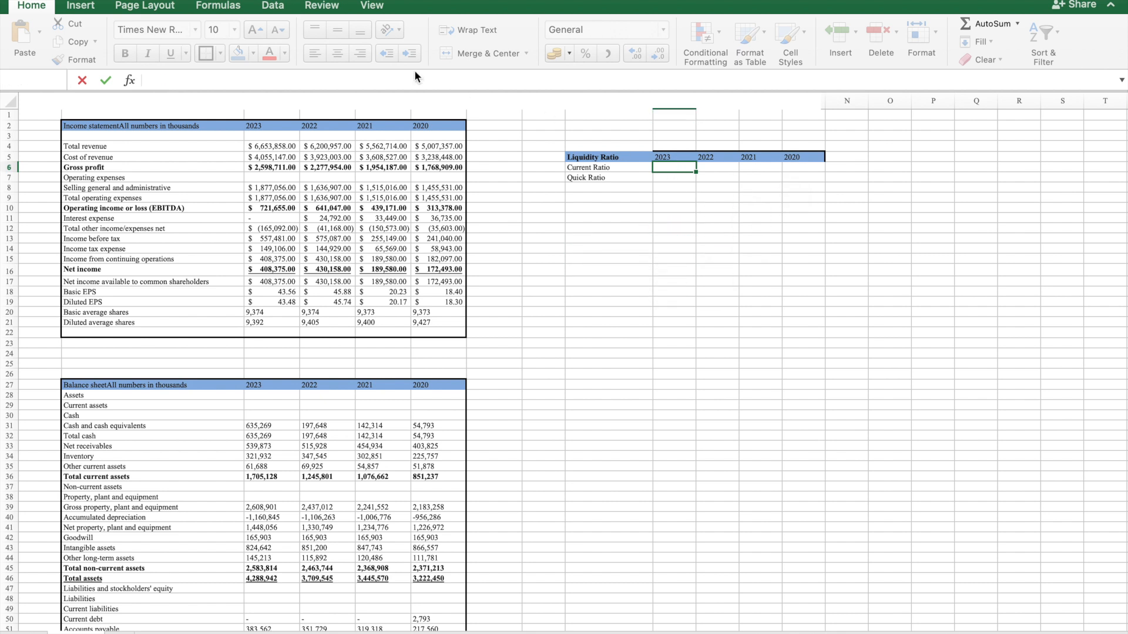
key(Escape)
Remove all borders from the ratio table's year headers in J5:M5.
drag(672, 158, 814, 157)
click(219, 54)
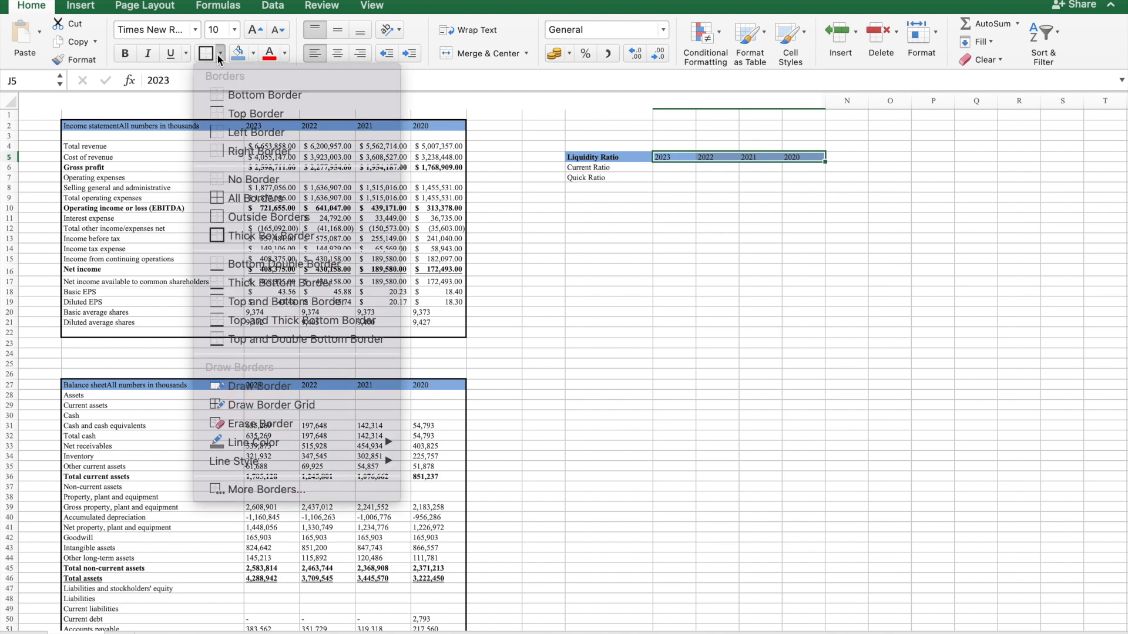
click(246, 179)
click(780, 243)
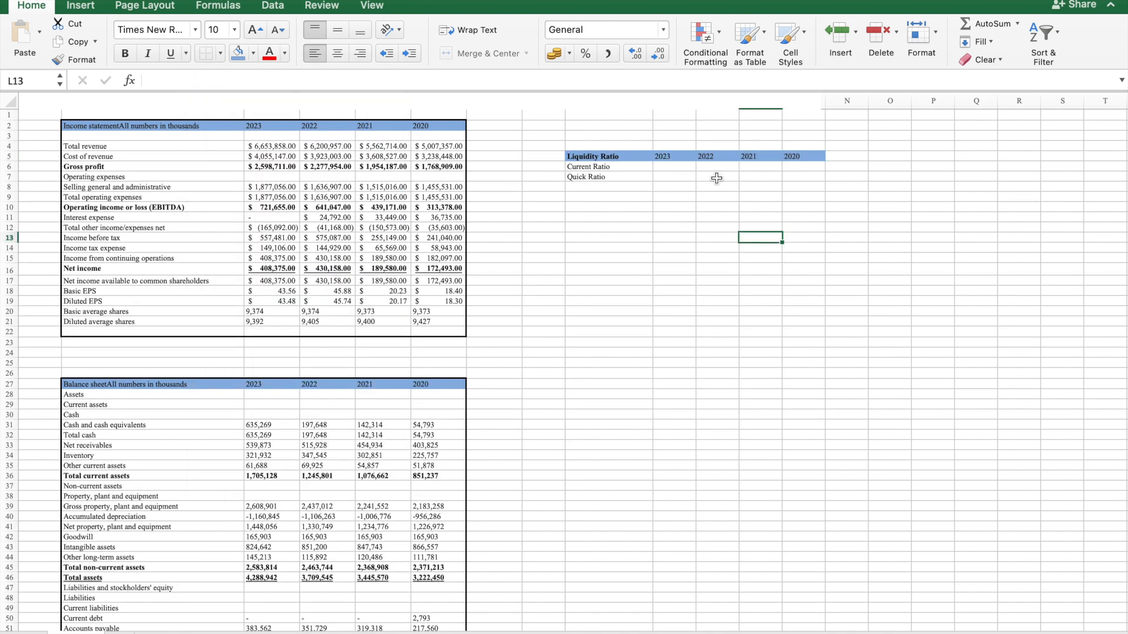
Calculate the 2023 current ratio in J6 as total current assets divided by total current liabilities, =C36/C55.
click(675, 167)
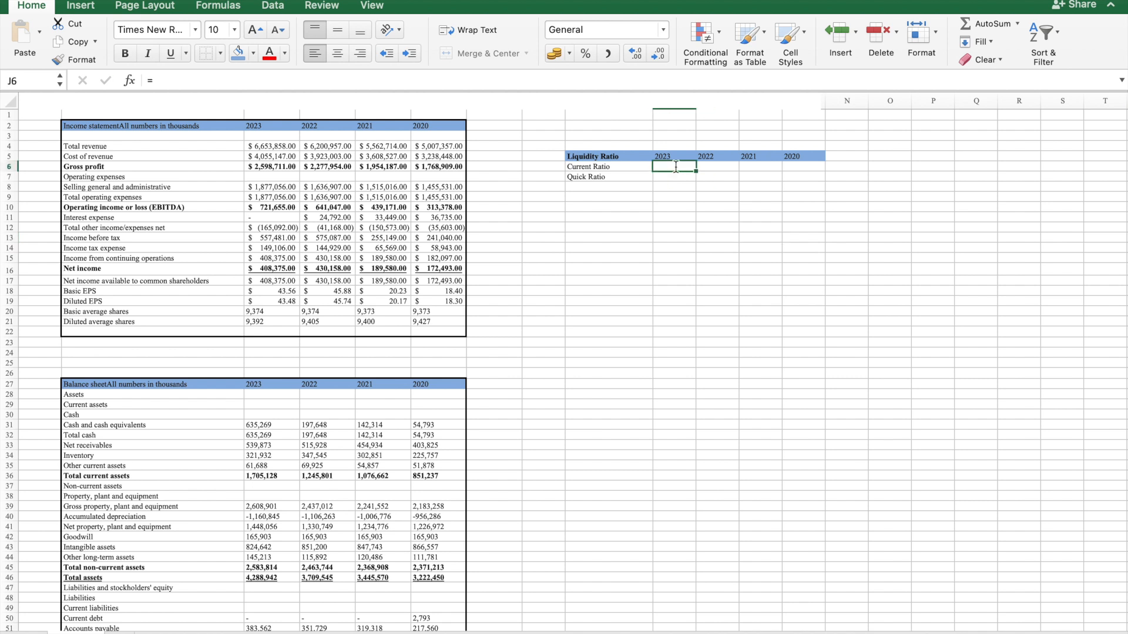
text(=)
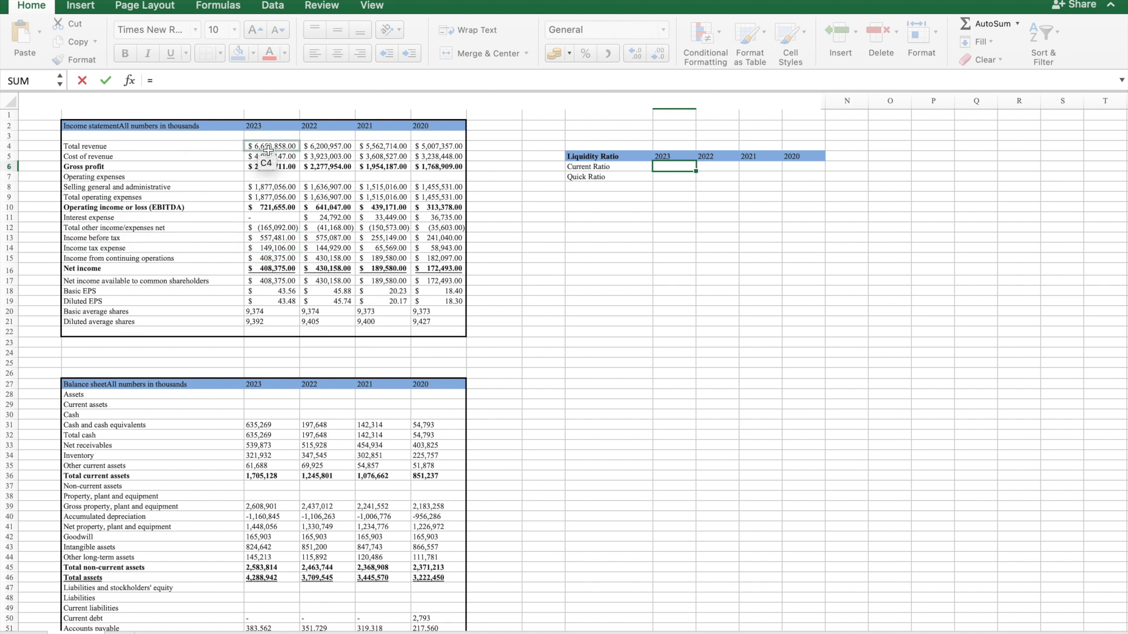
scroll(252, 353, down, 5)
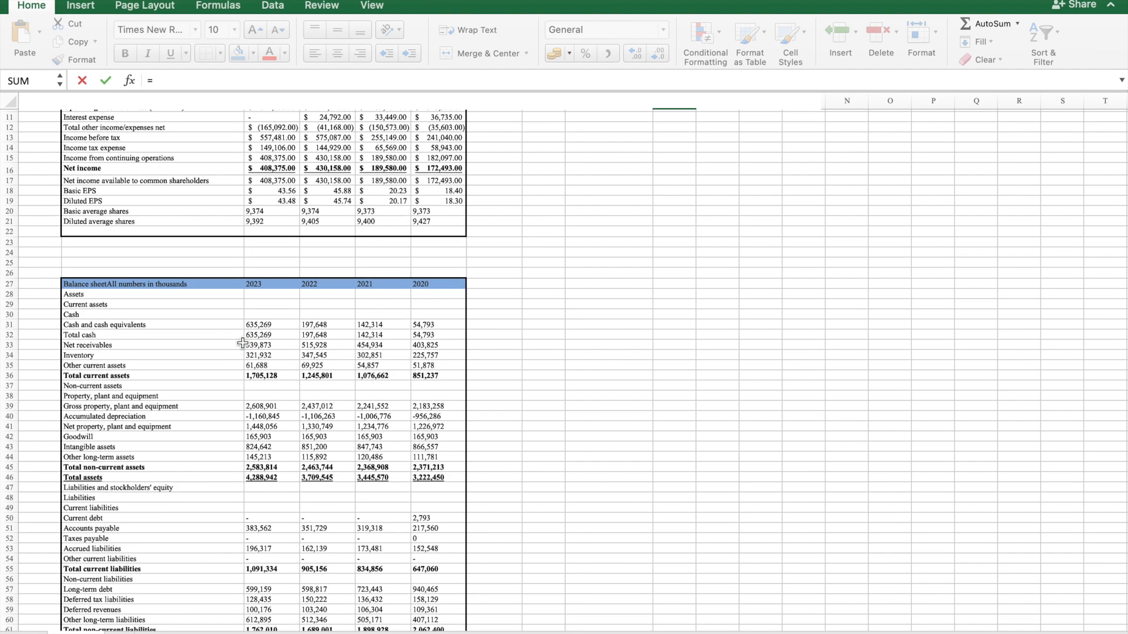
scroll(243, 343, down, 3)
scroll(242, 343, up, 2)
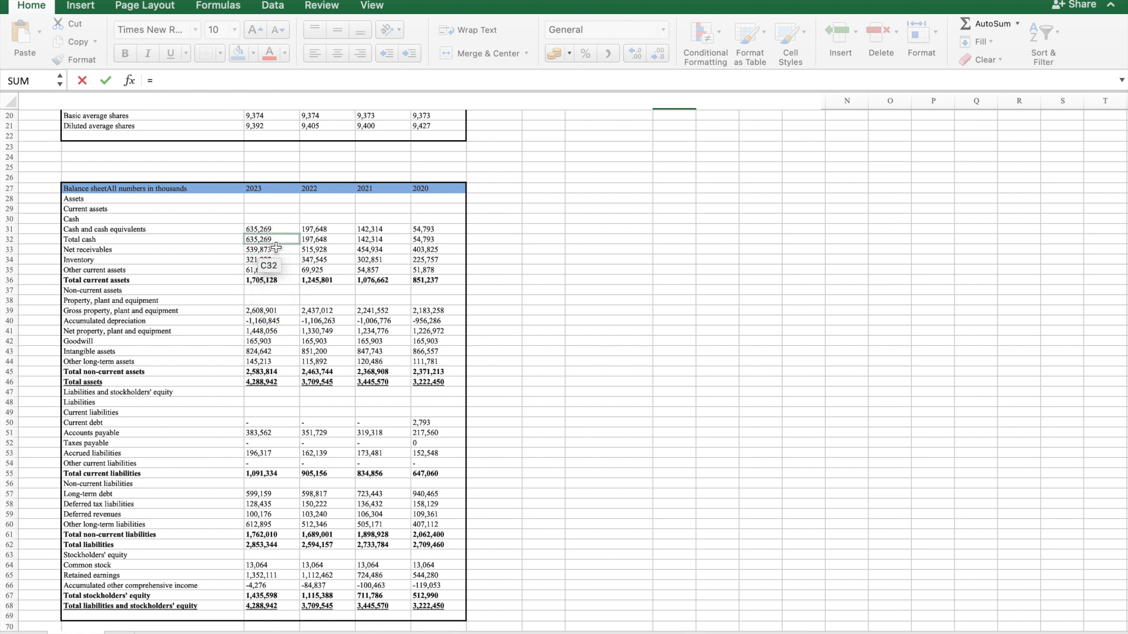
click(272, 280)
text(/)
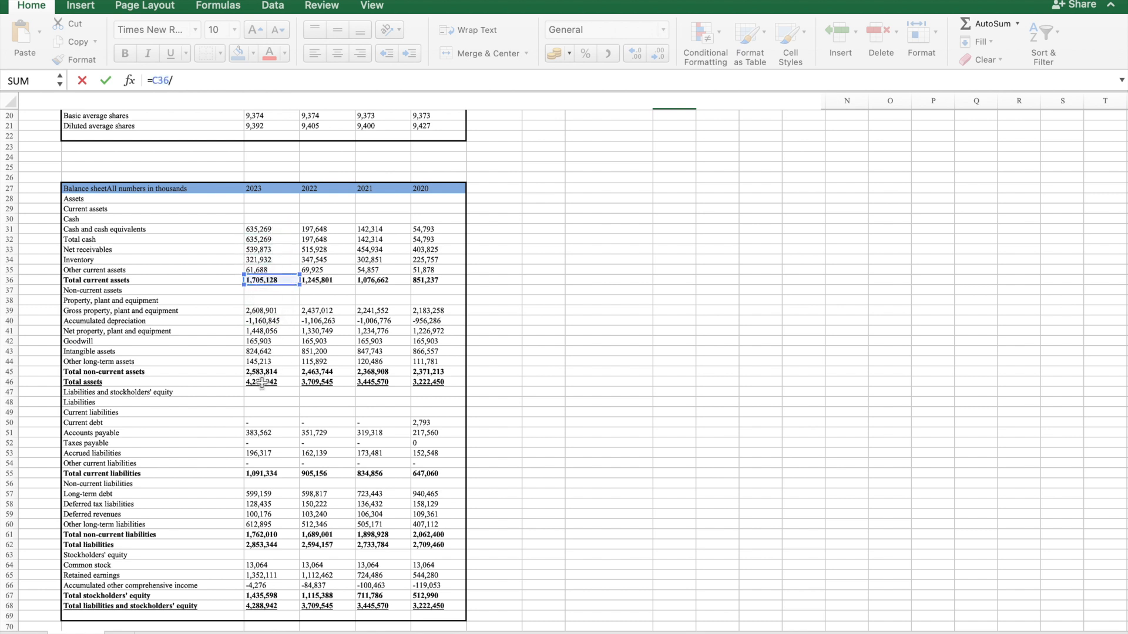
click(272, 477)
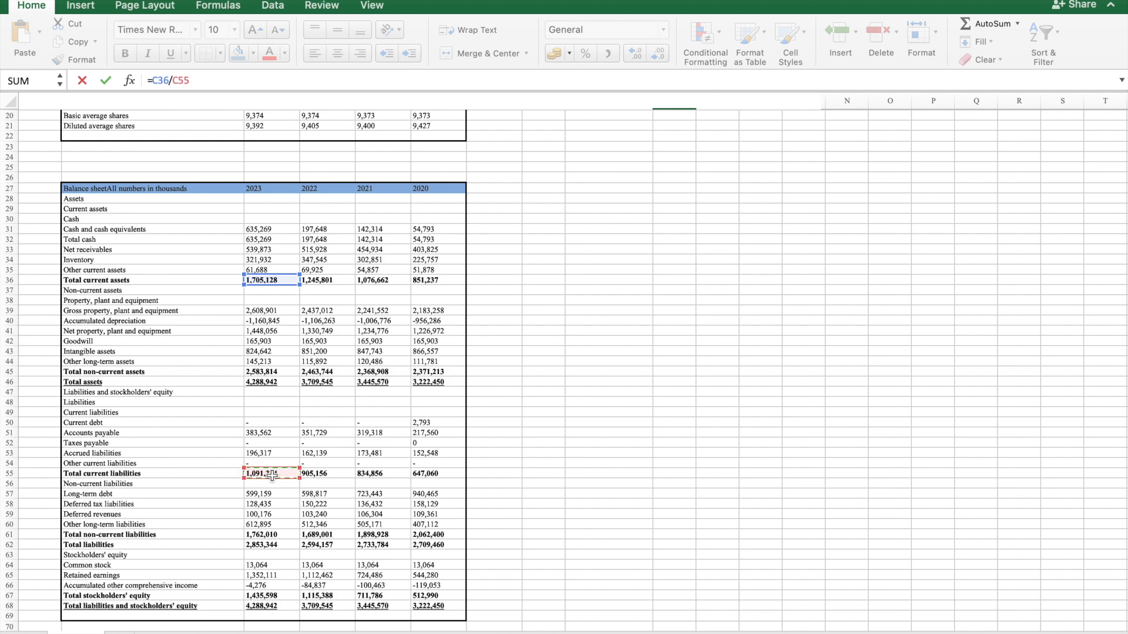
key(Return)
Fill the current ratio formula from J6 across to M6 for 2022, 2021 and 2020.
scroll(514, 390, up, 3)
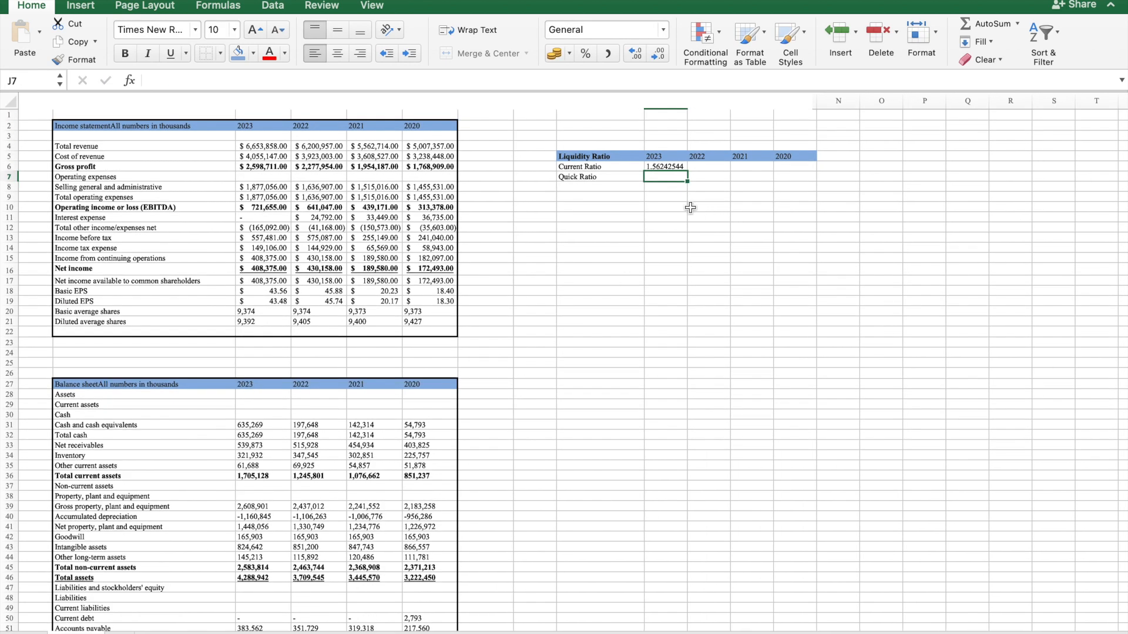
click(676, 167)
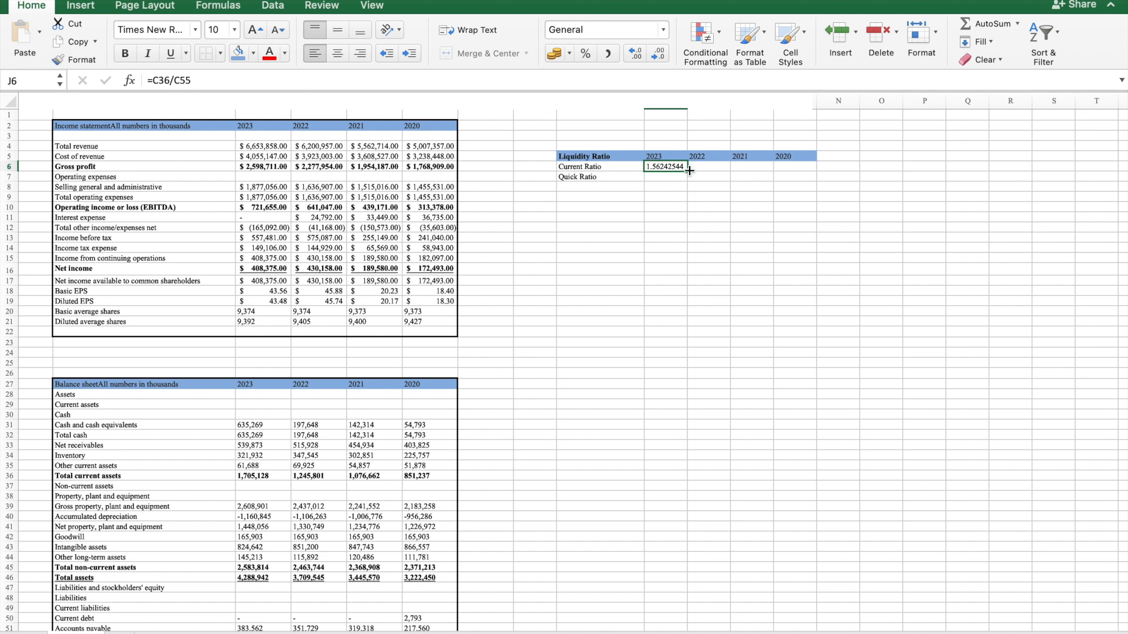
drag(689, 170, 804, 171)
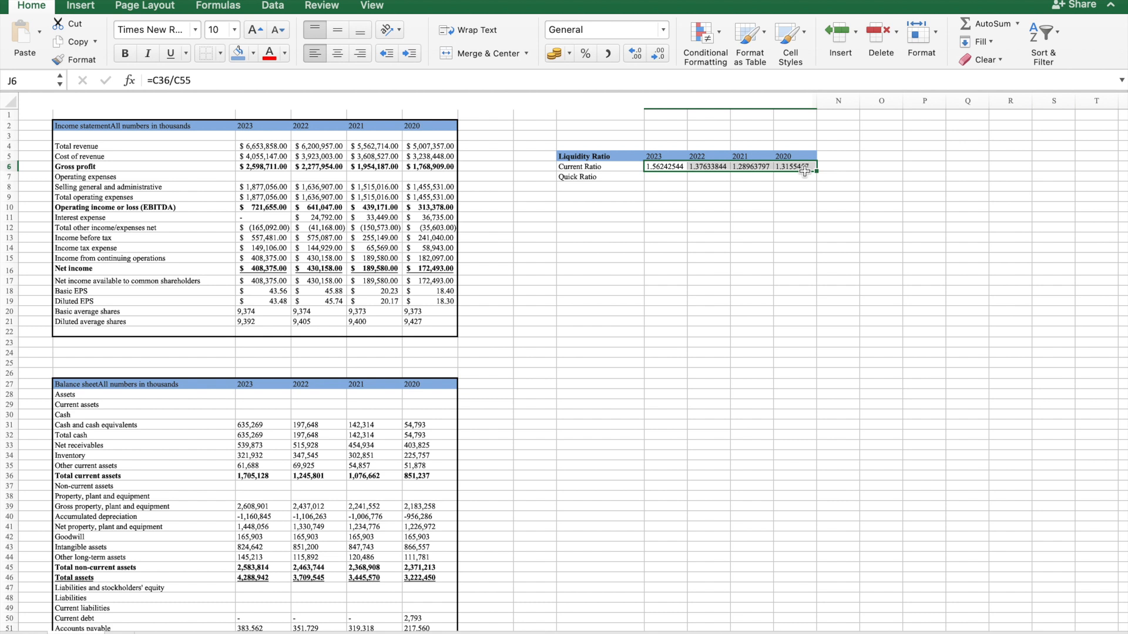
click(751, 207)
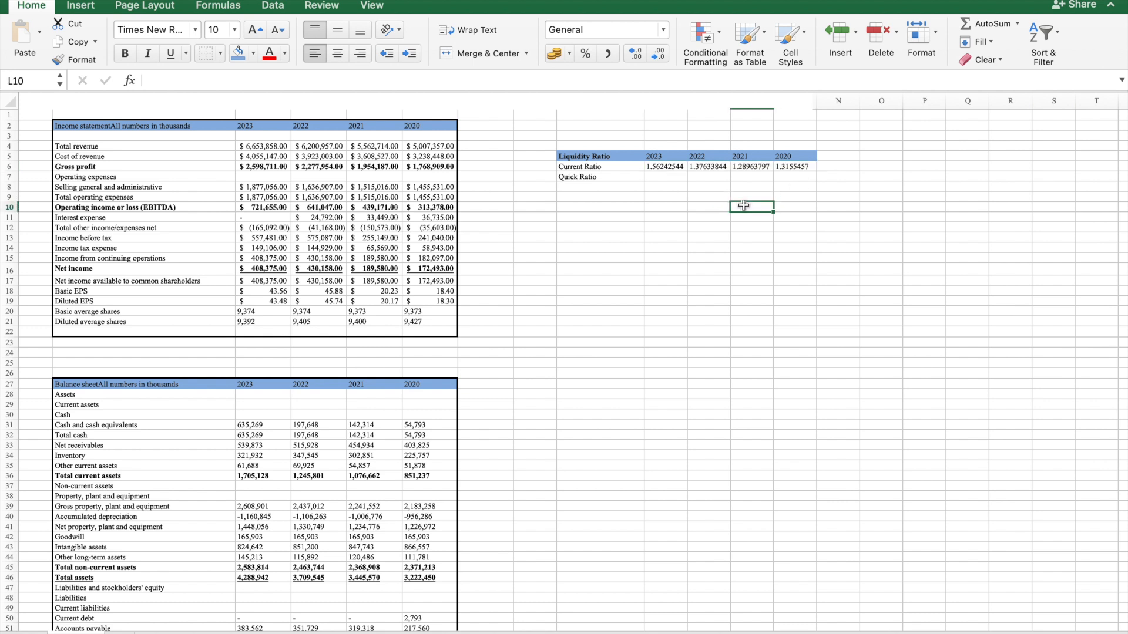
Enter =SUM(C32:C33) in J7 to add the 2023 total cash and net receivables for the quick ratio.
click(662, 181)
text(=)
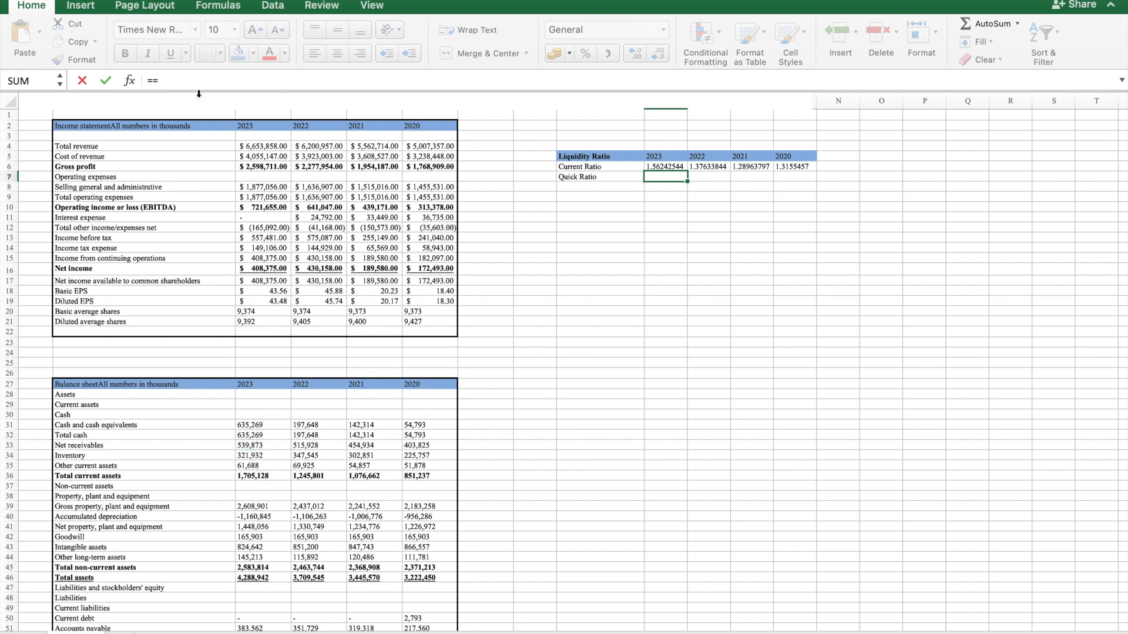
text(su)
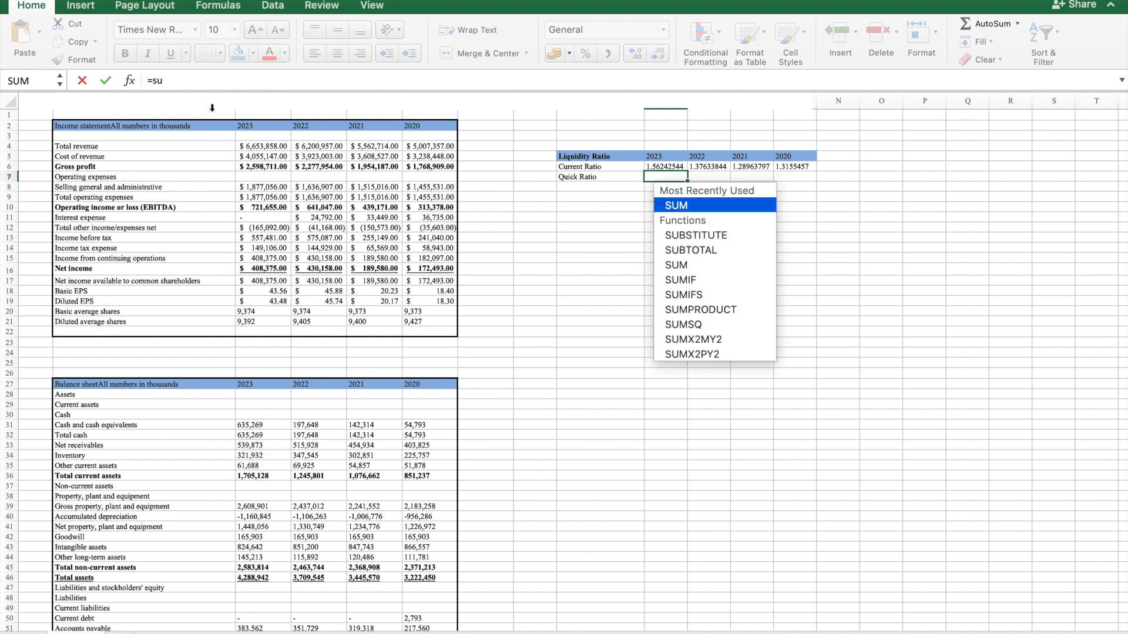
double_click(675, 205)
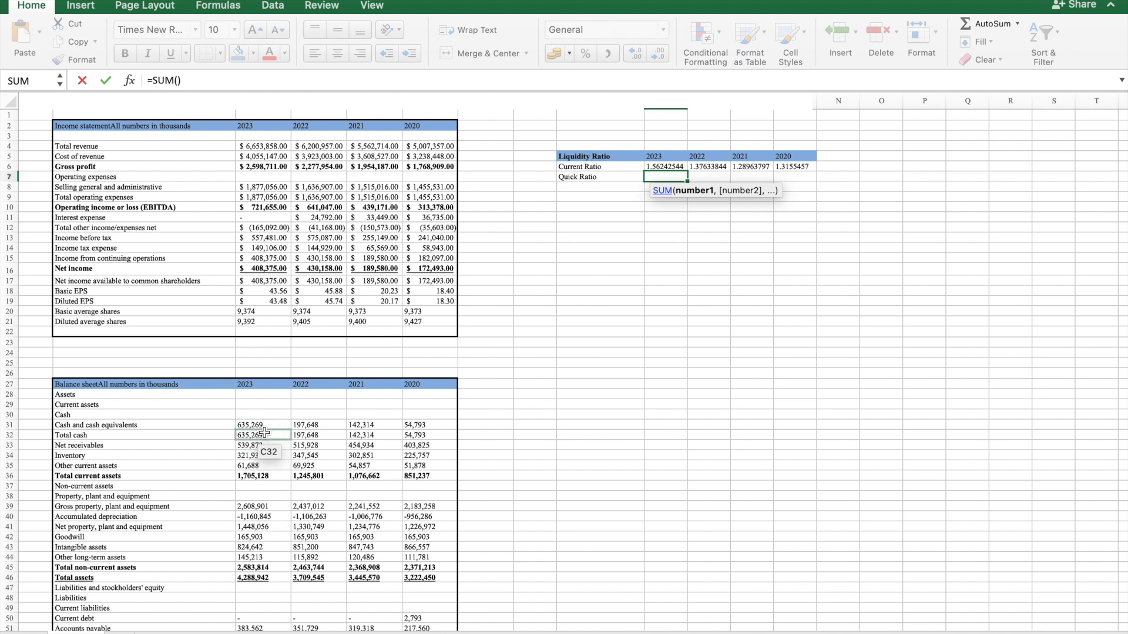
drag(264, 433, 265, 445)
key(Return)
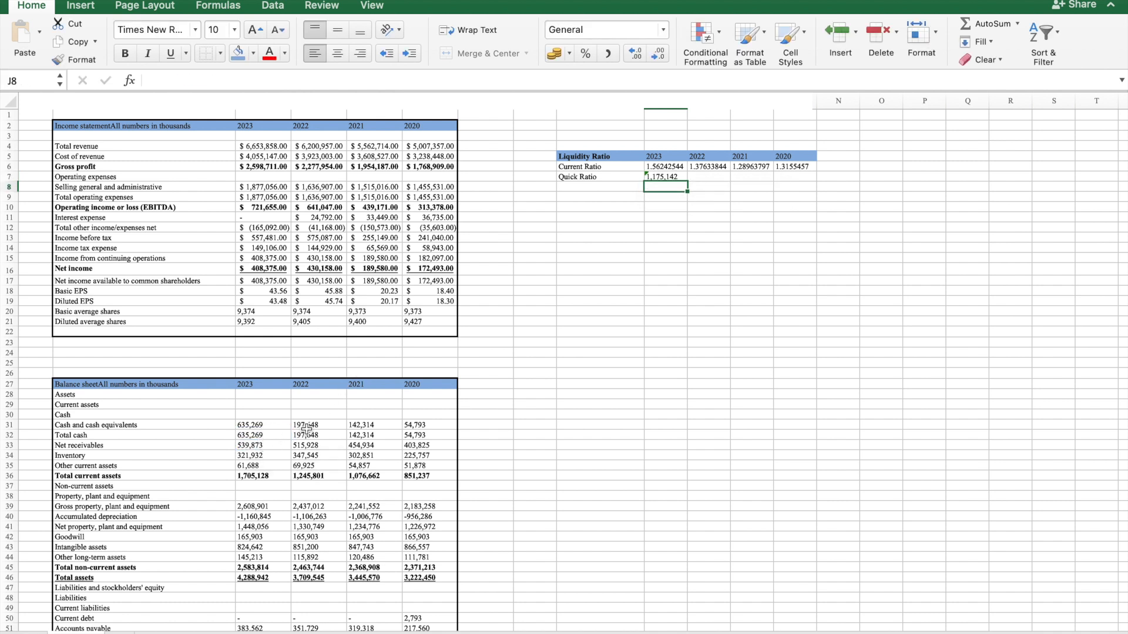
Extend the J7 formula to divide by 2023 total current liabilities, =SUM(C32:C33)/C55.
click(274, 78)
click(665, 176)
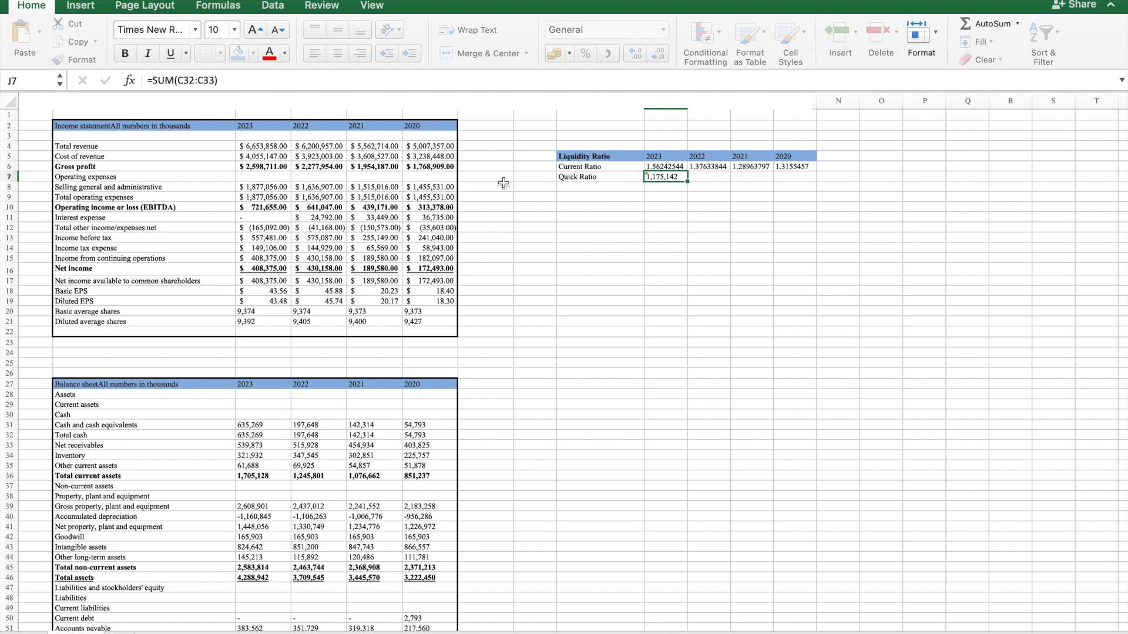
click(254, 74)
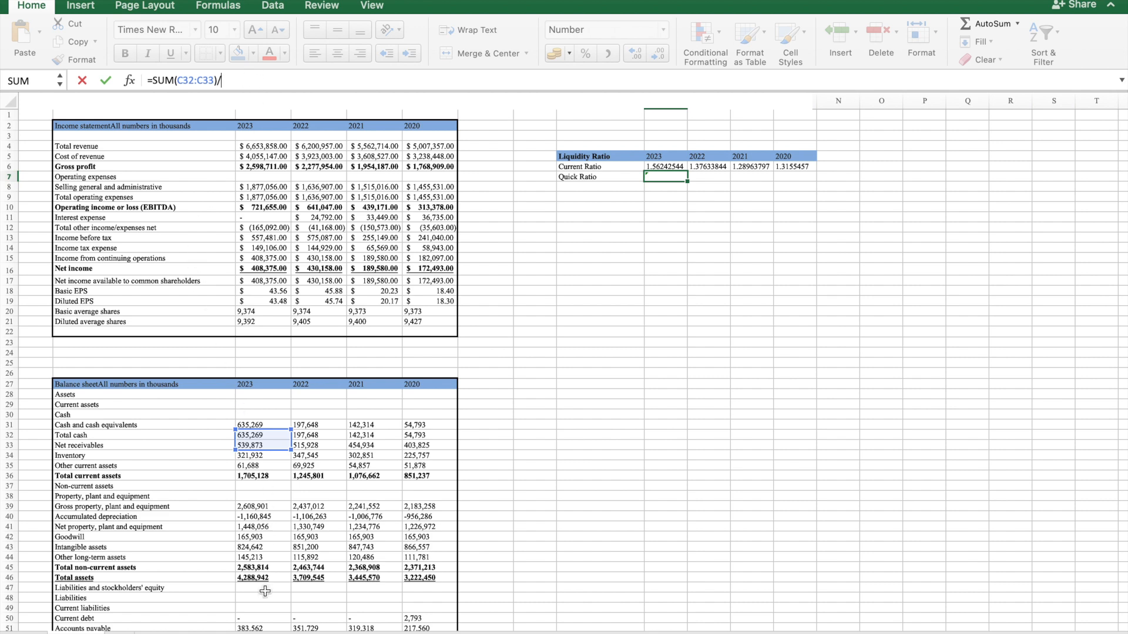
scroll(265, 591, down, 4)
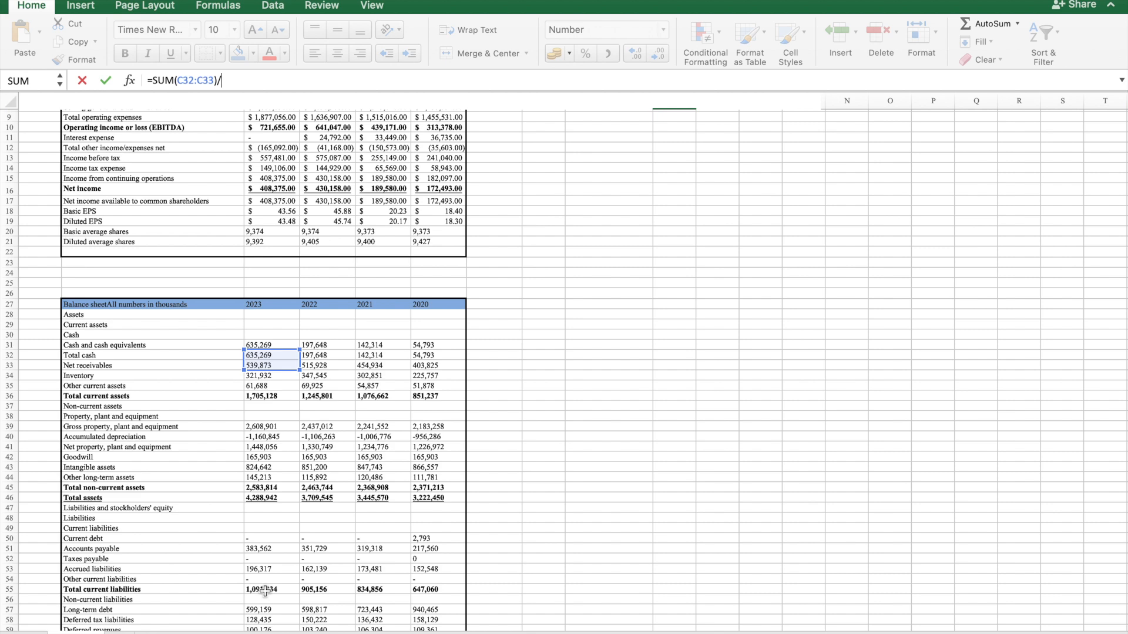
scroll(265, 592, down, 3)
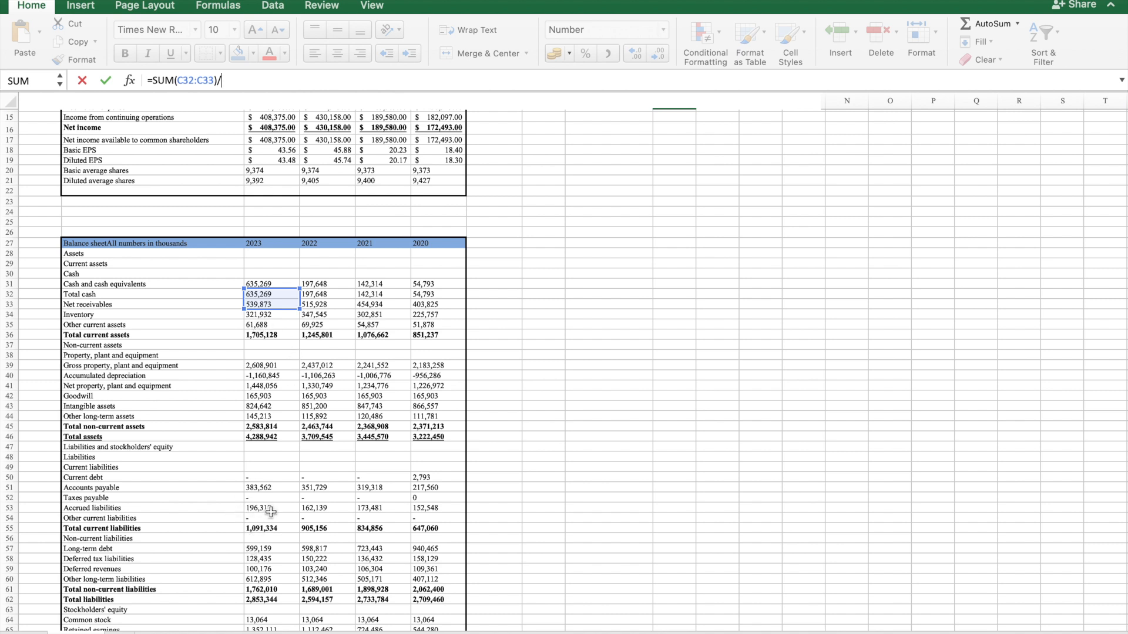
click(273, 529)
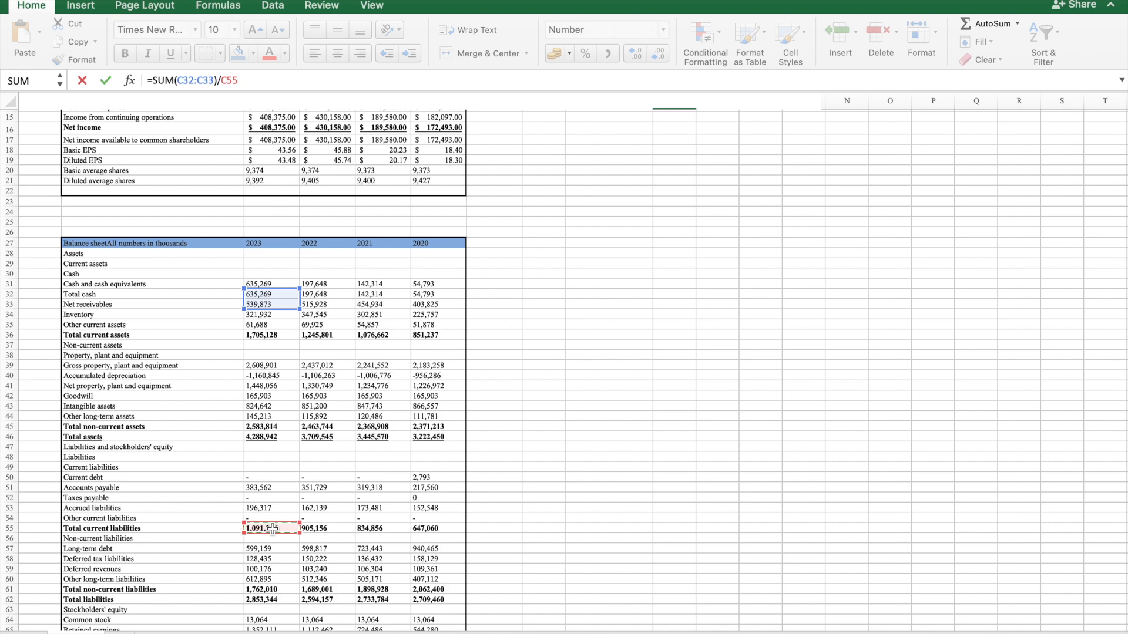
key(Return)
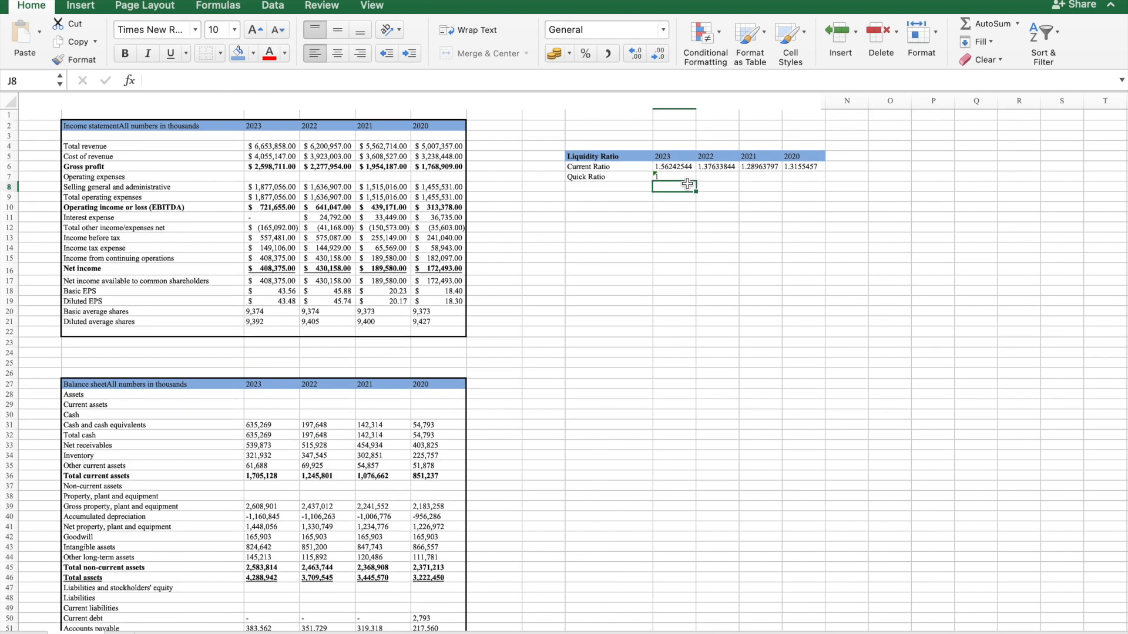
Fill the quick ratio formula from J7 across to M7 for the remaining years.
click(676, 177)
drag(697, 181, 808, 180)
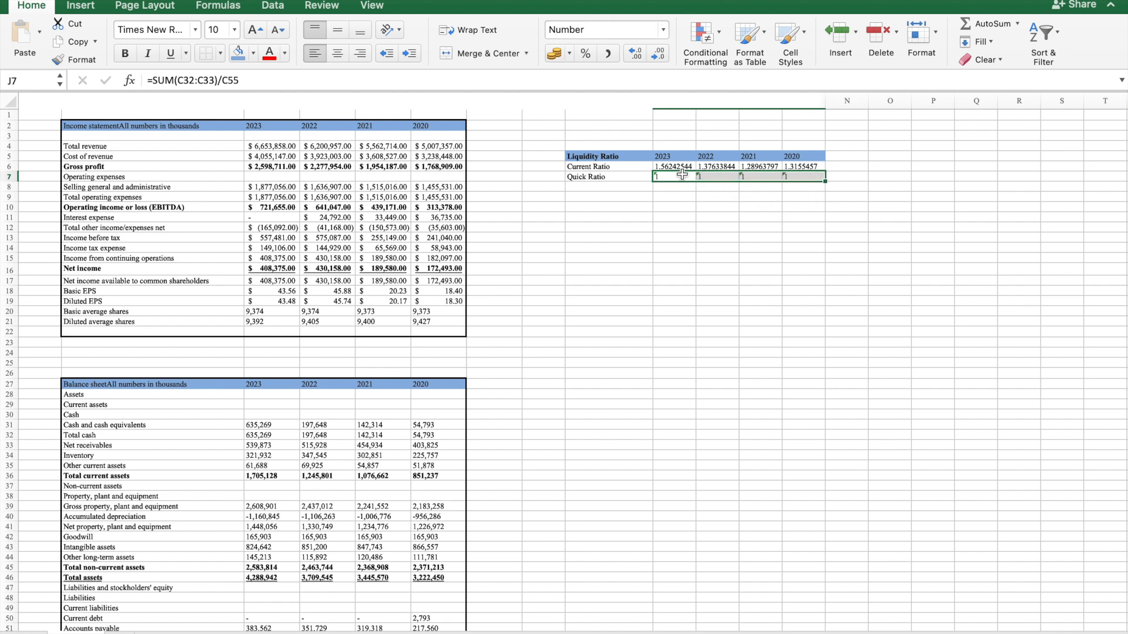
click(728, 179)
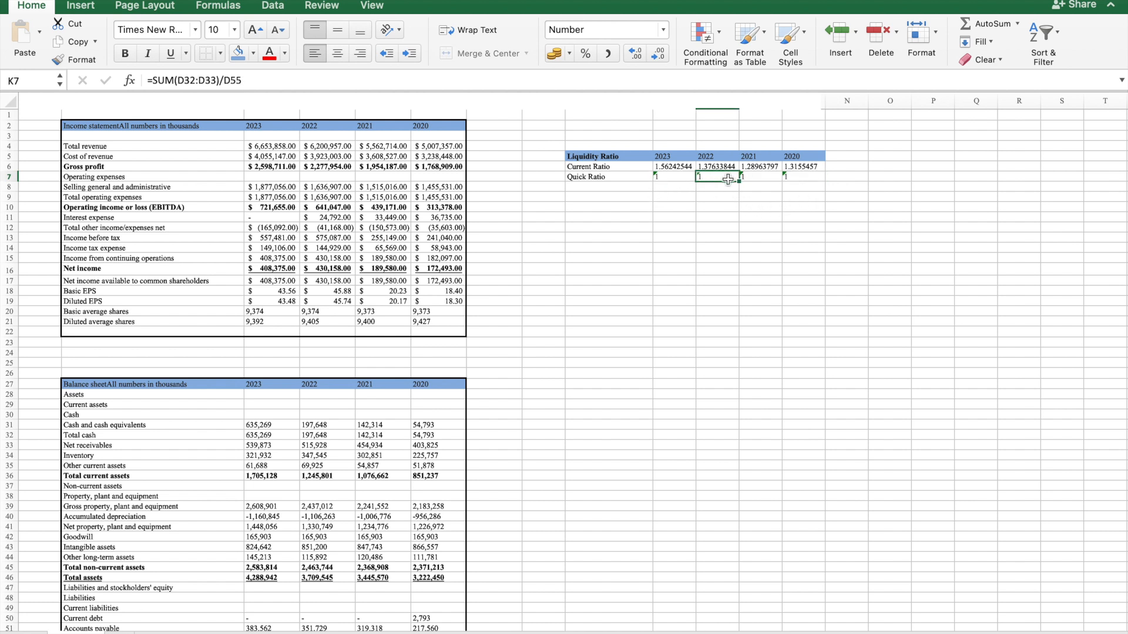
Examine the quick ratio formulas in row 7 and the error-checking options flagged on these cells.
click(670, 180)
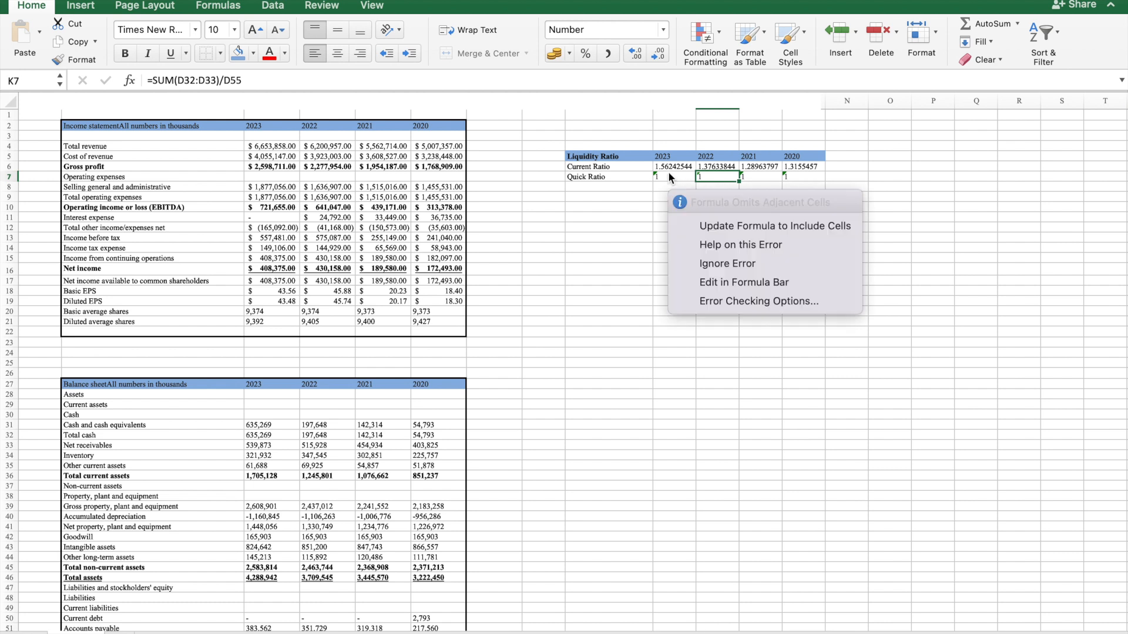
click(674, 178)
click(661, 199)
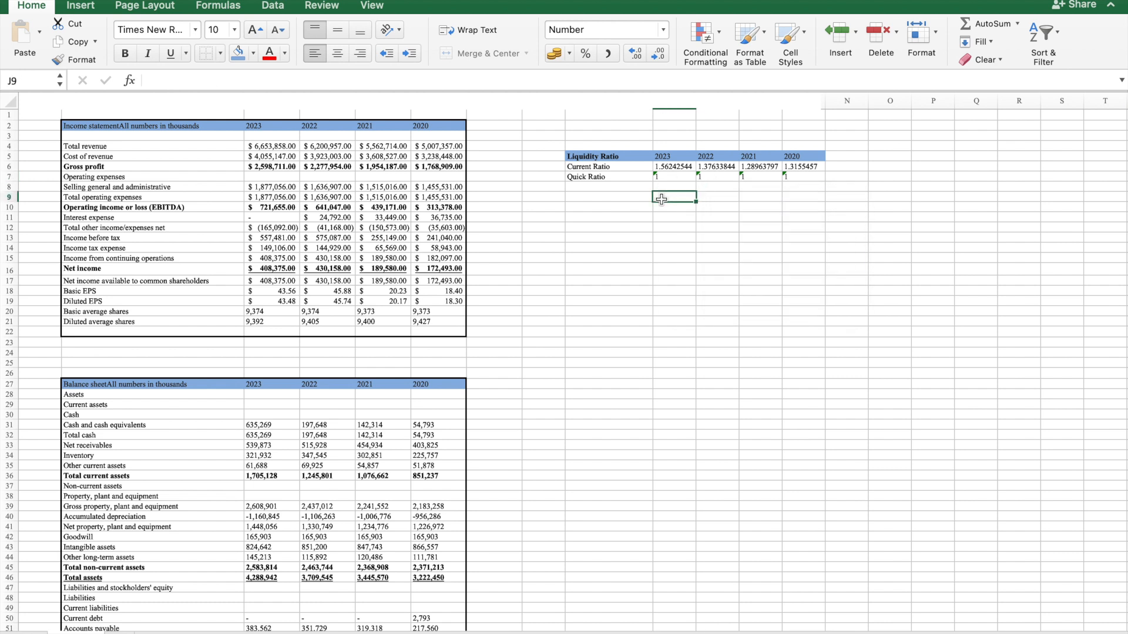
click(667, 175)
click(725, 175)
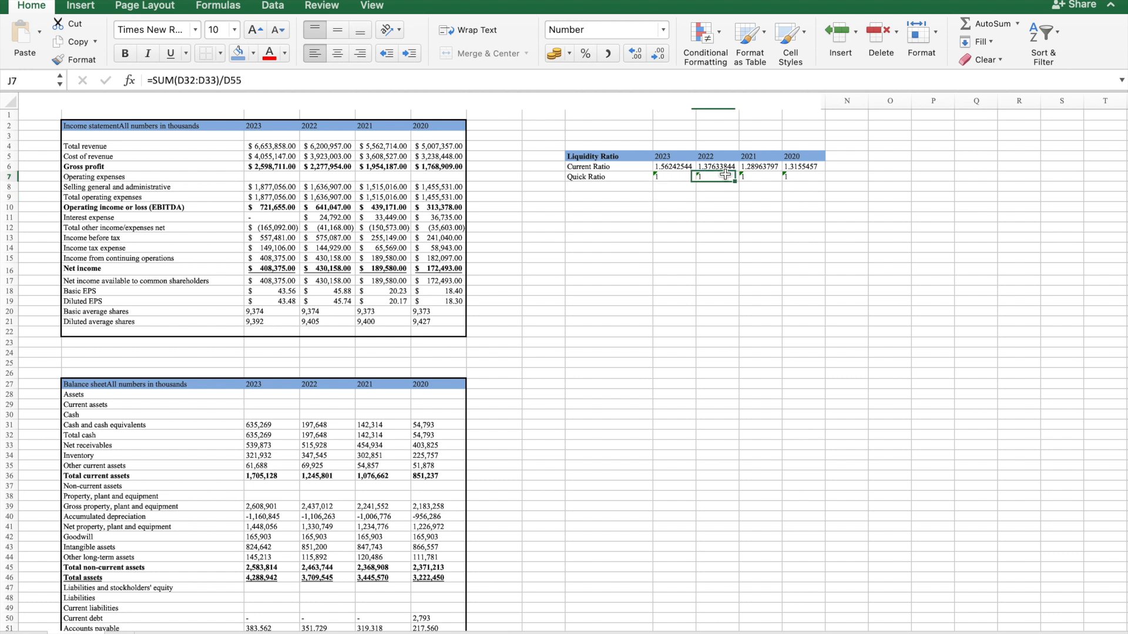
click(752, 175)
click(732, 176)
click(763, 177)
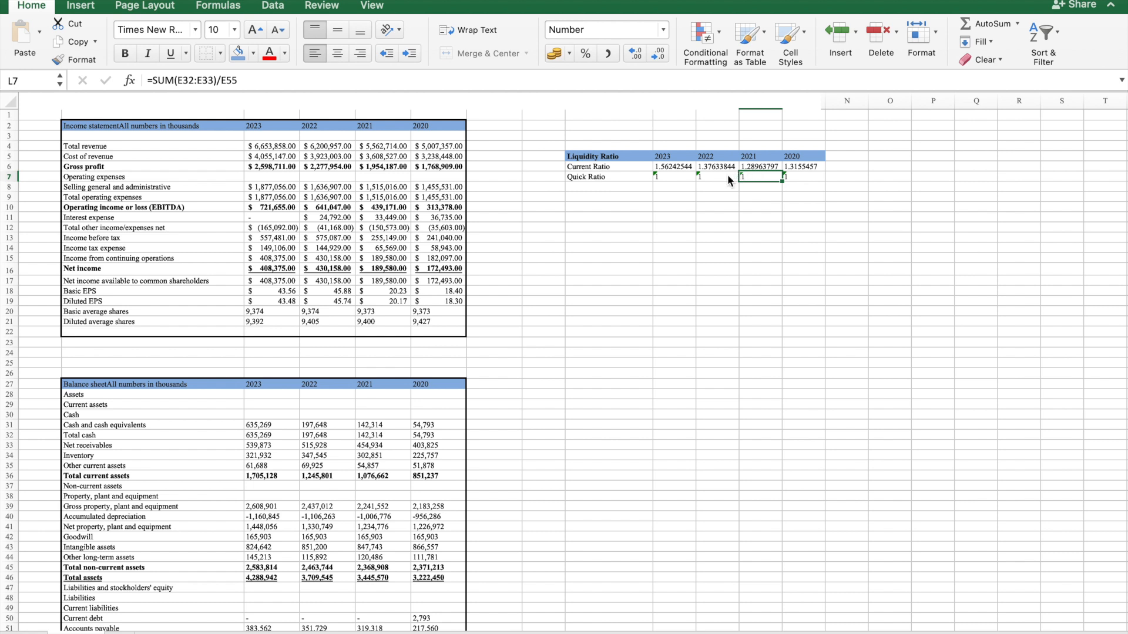
click(724, 174)
click(702, 210)
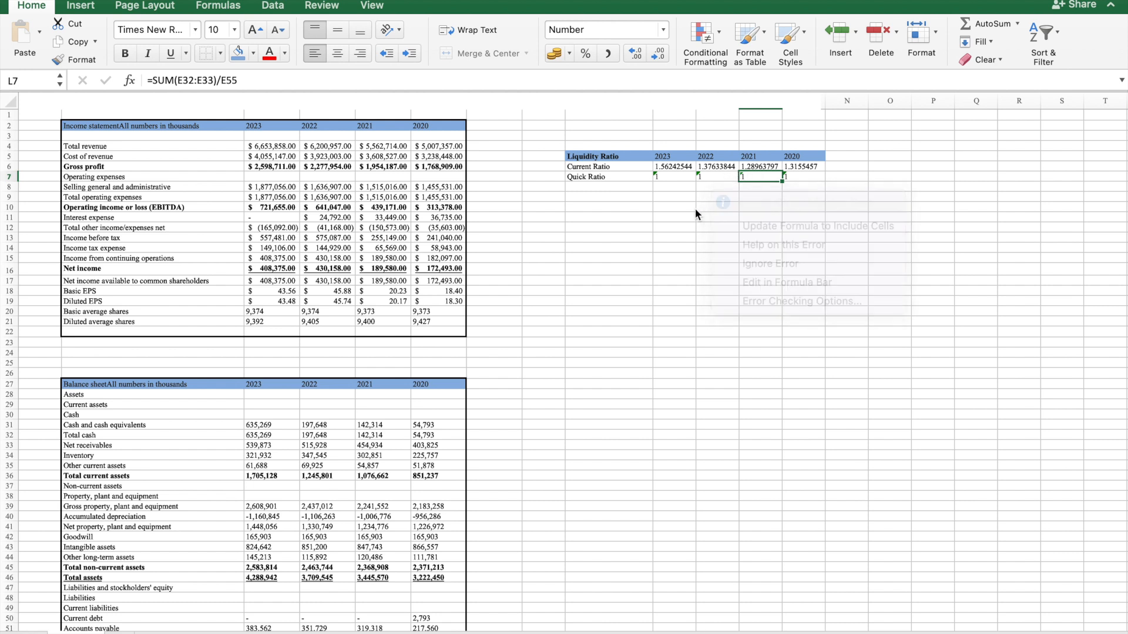
click(710, 175)
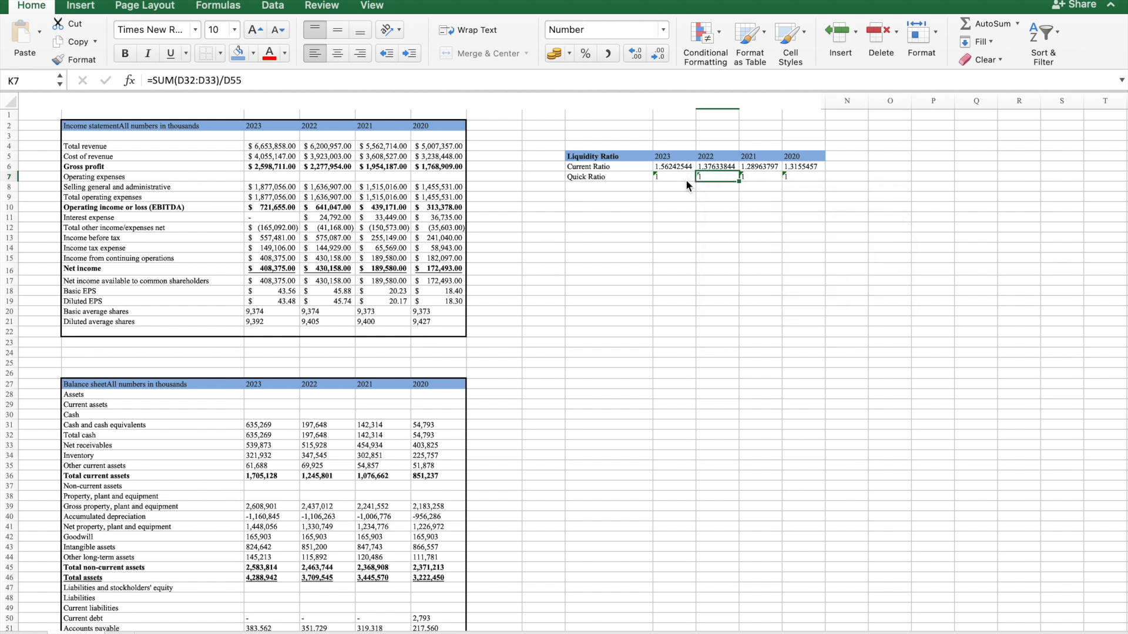
click(686, 178)
click(683, 179)
click(676, 178)
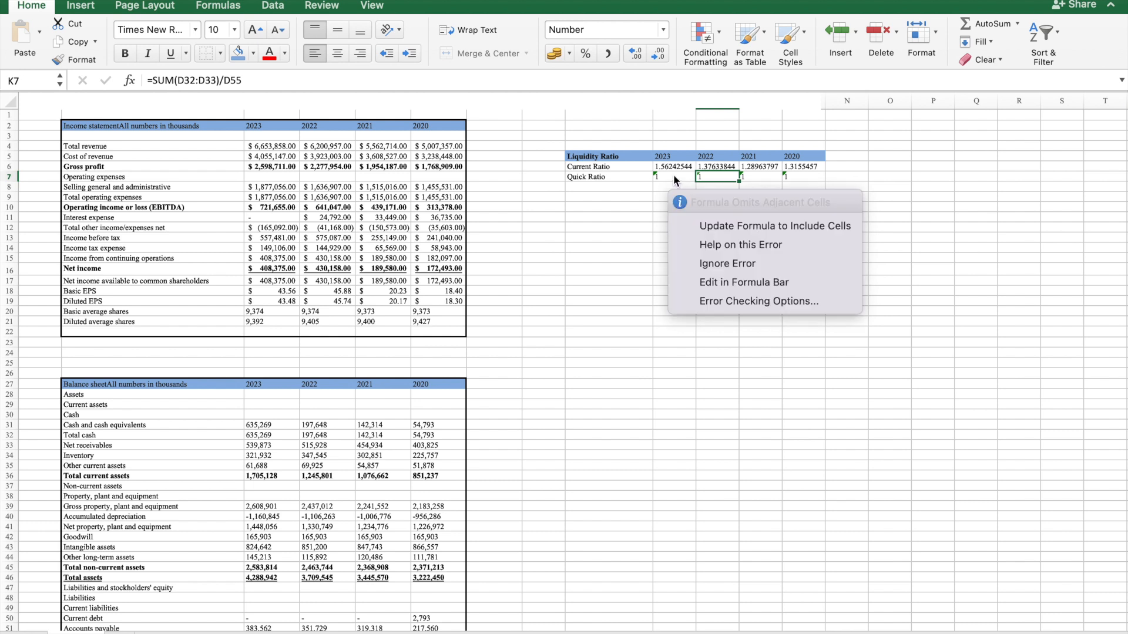
click(674, 176)
click(674, 175)
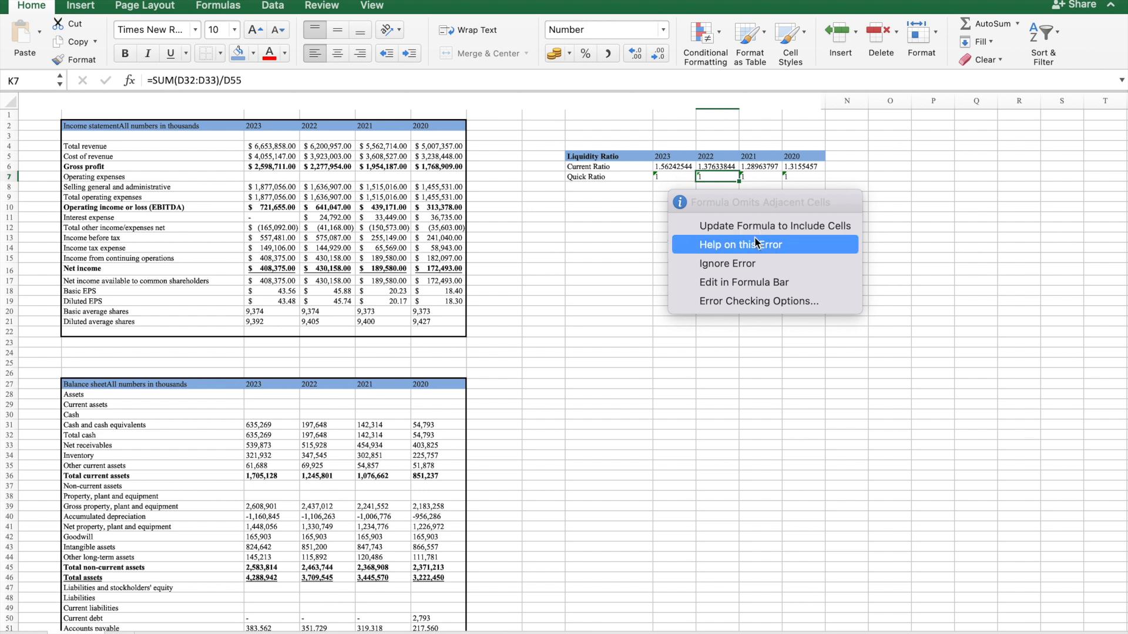
Open the 2022 quick ratio formula in K7 and check which balance sheet cells it references.
click(761, 284)
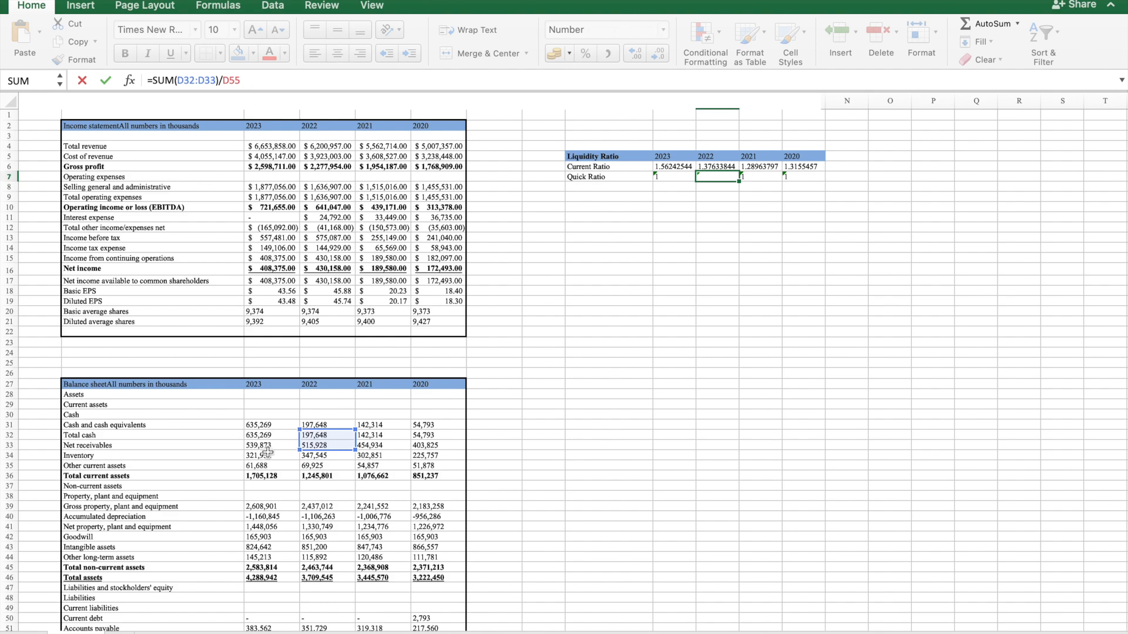
scroll(268, 452, down, 5)
scroll(268, 453, down, 1)
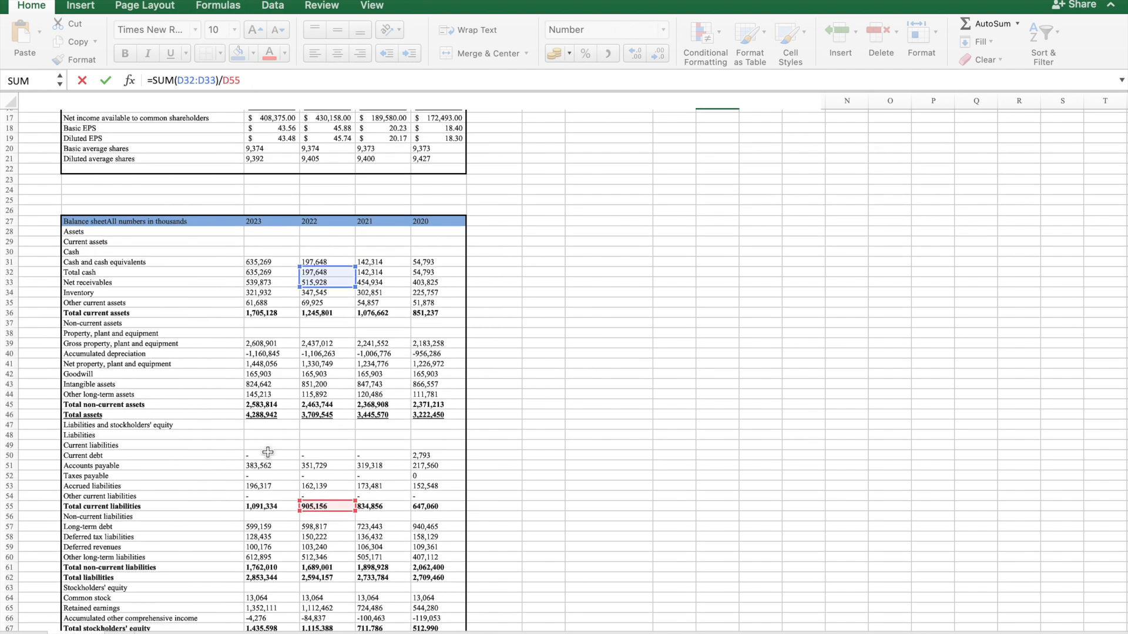
scroll(268, 452, up, 1)
scroll(268, 452, down, 1)
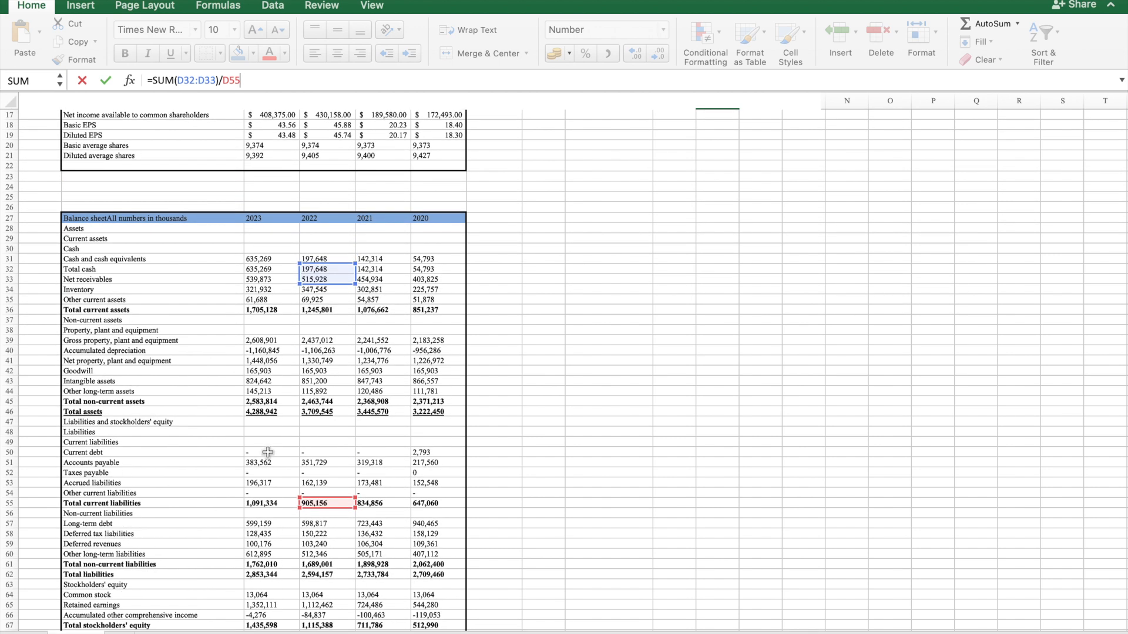
key(Return)
Clear the quick ratio formulas from J7:M7.
click(590, 366)
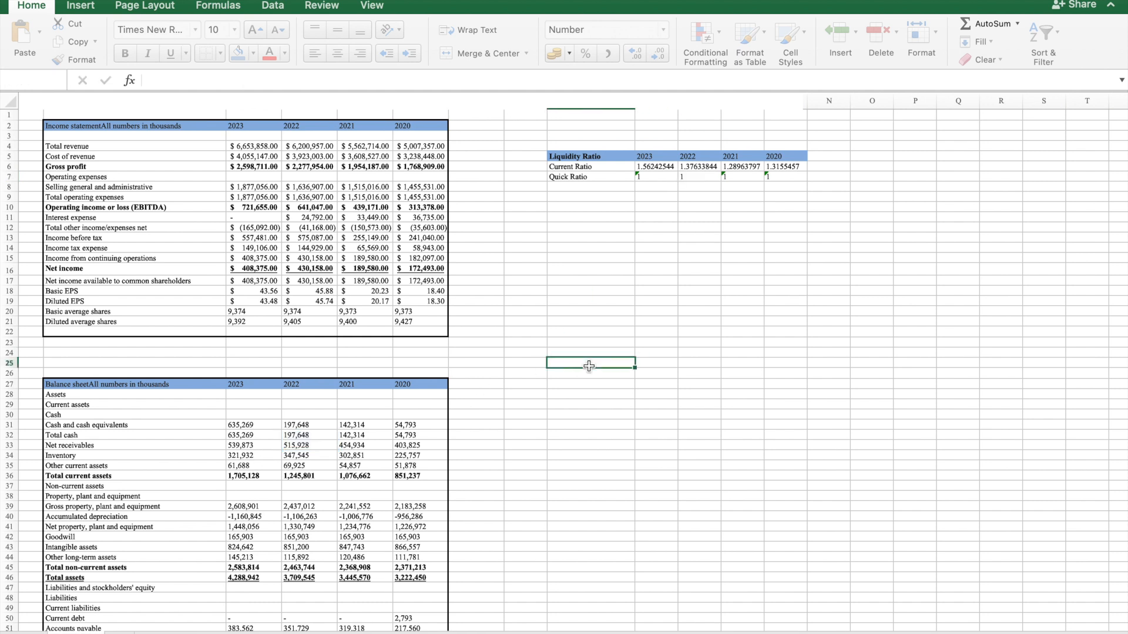
drag(652, 176, 782, 176)
key(Delete)
click(663, 176)
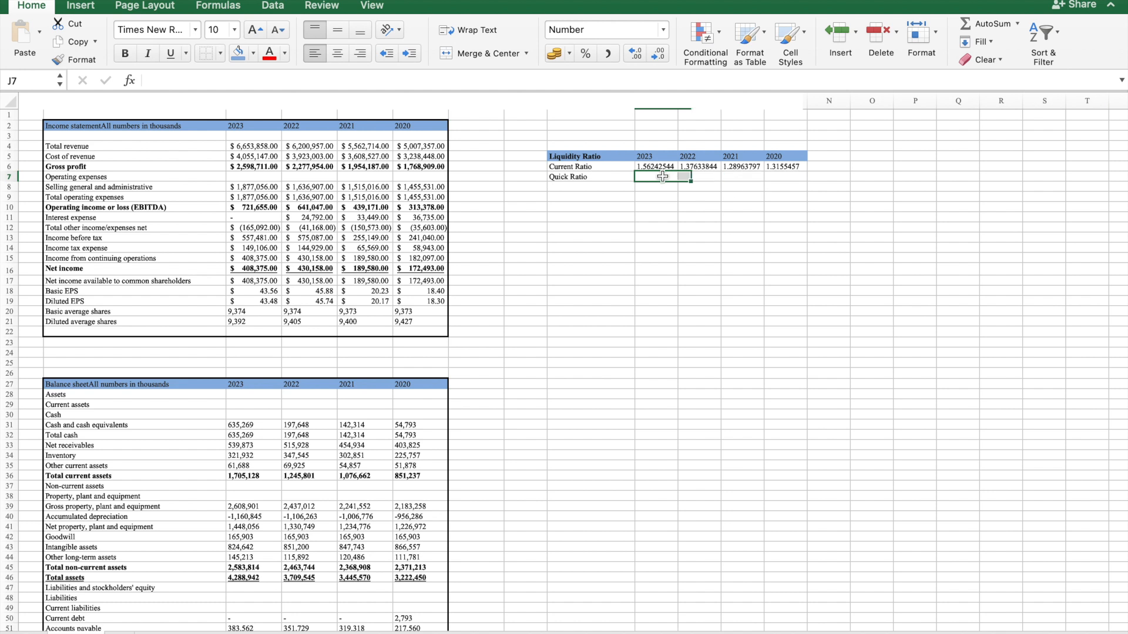
Enter the 2023 quick ratio in J7 as =SUM(C32:C33)/C55, dividing total cash plus net receivables by total current liabilities.
text(=)
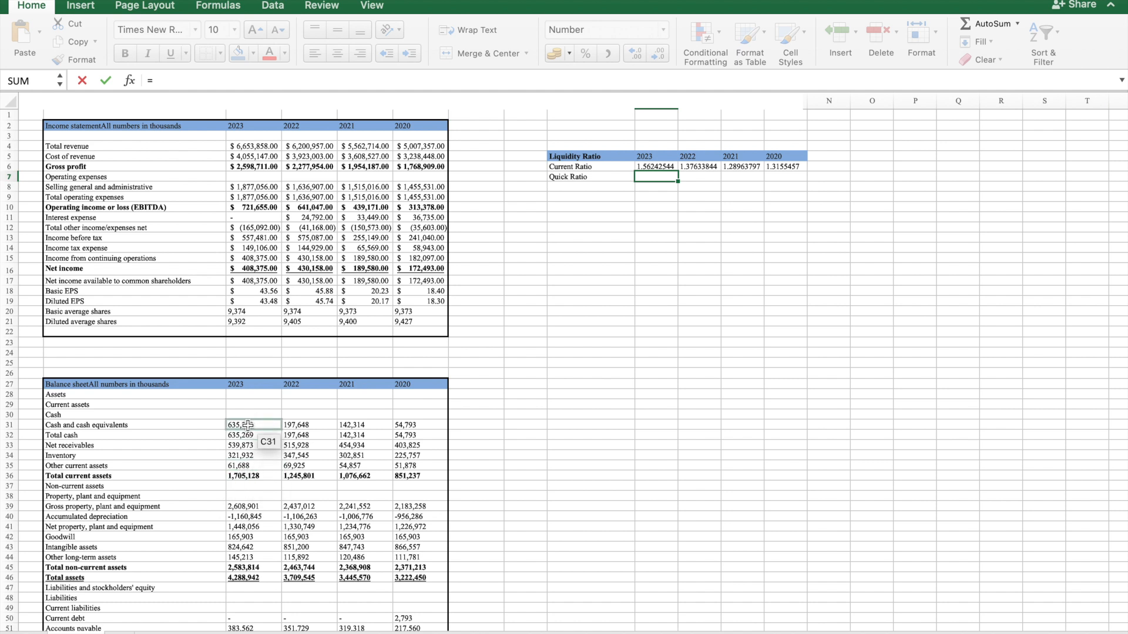
text(su)
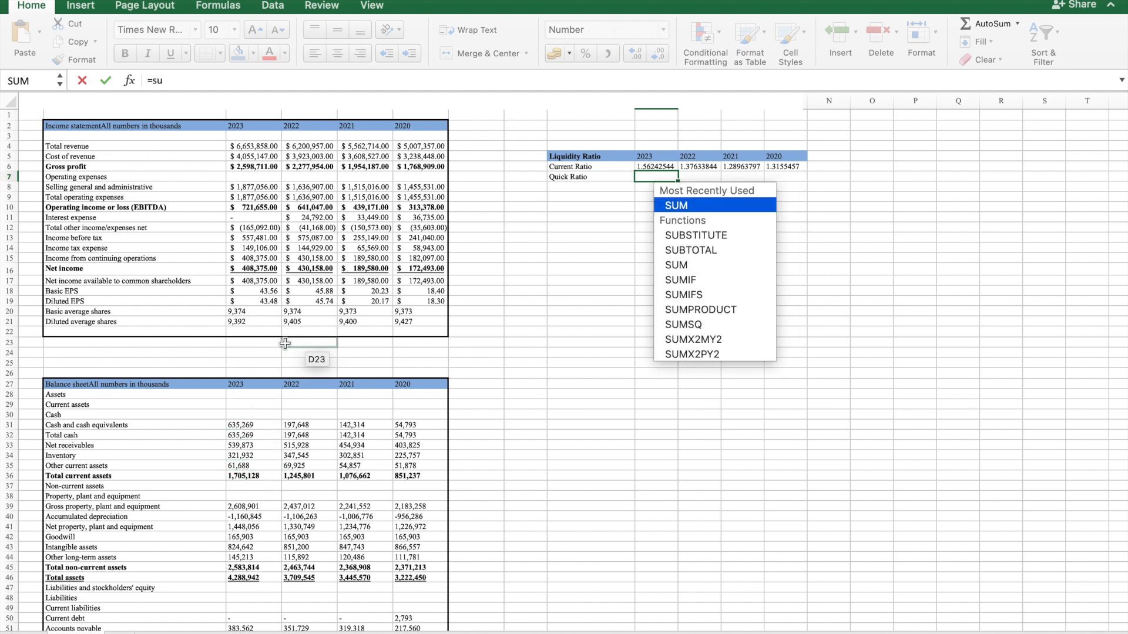
click(682, 205)
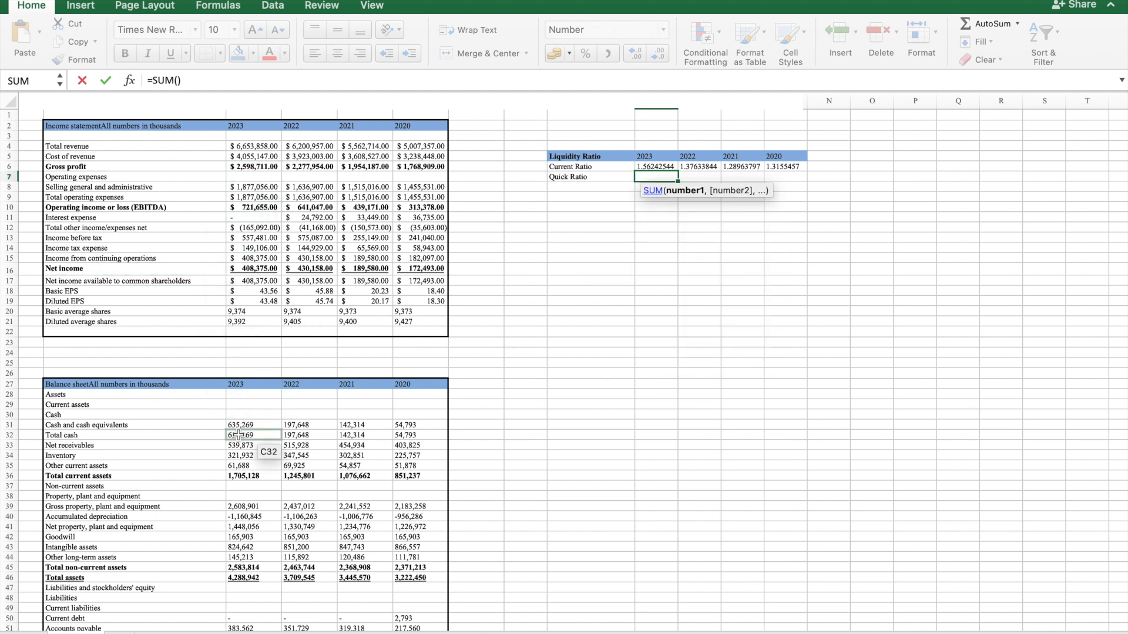
drag(238, 435, 247, 445)
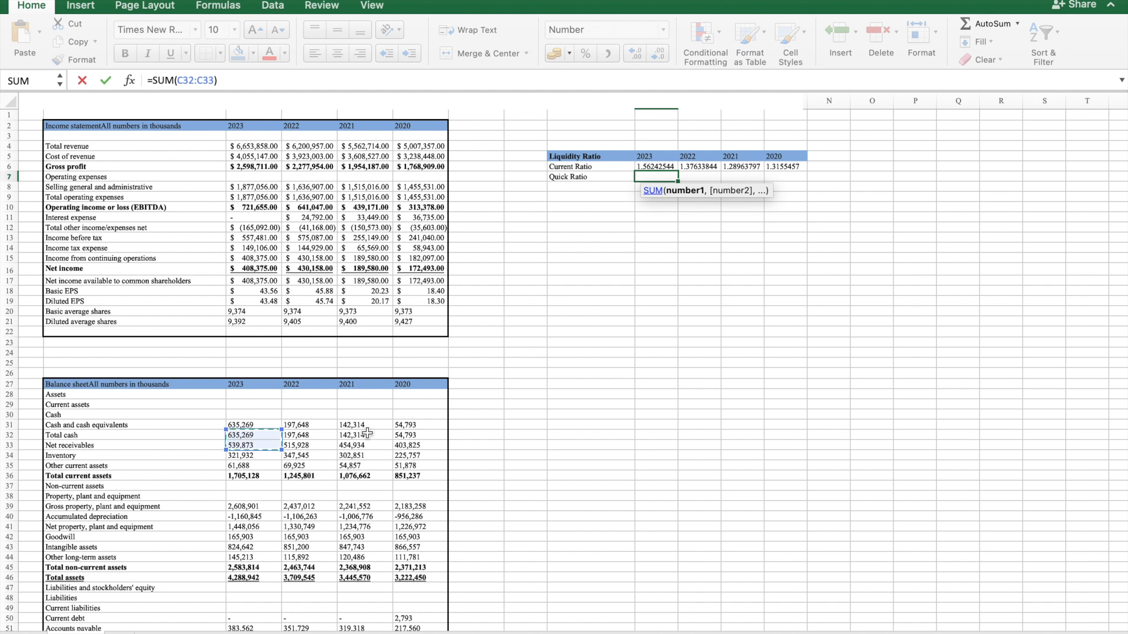
click(247, 81)
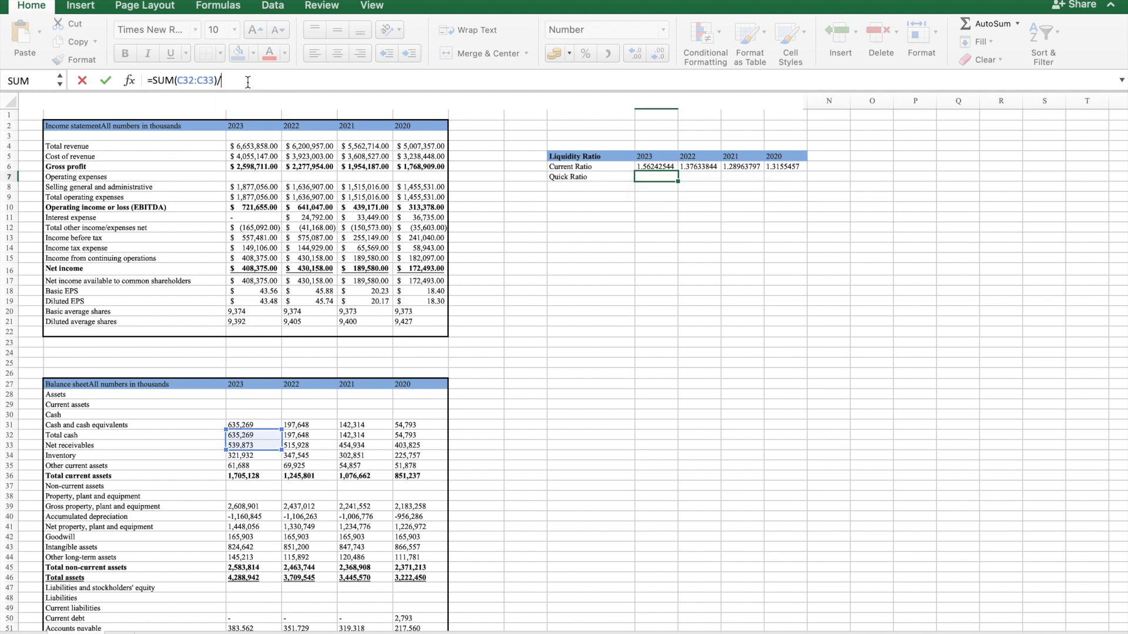
scroll(206, 339, down, 10)
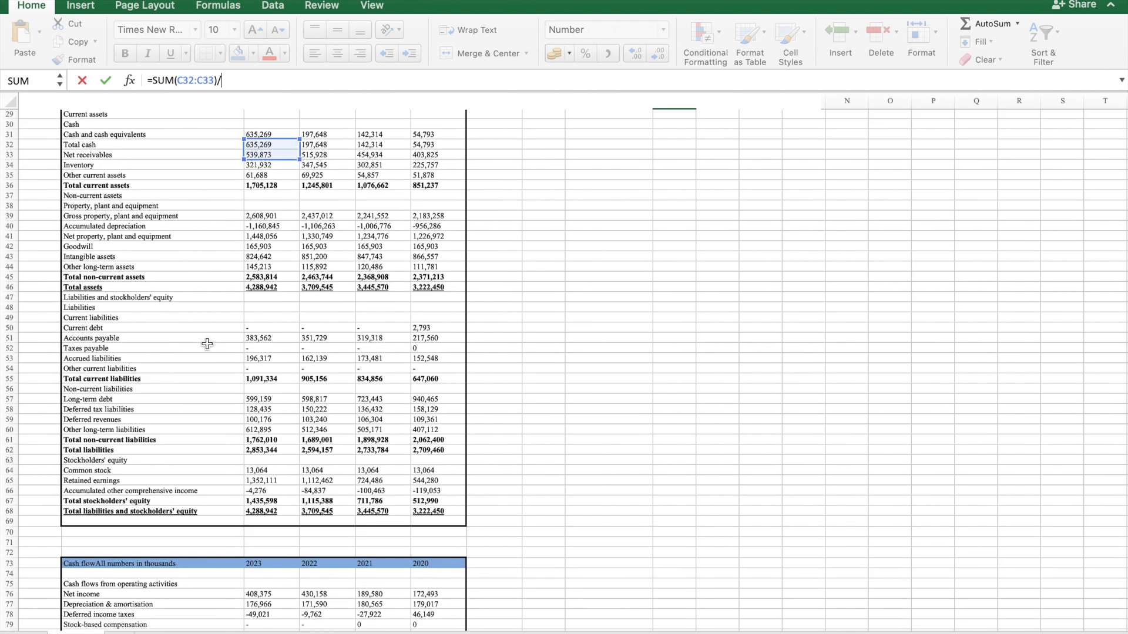
click(267, 379)
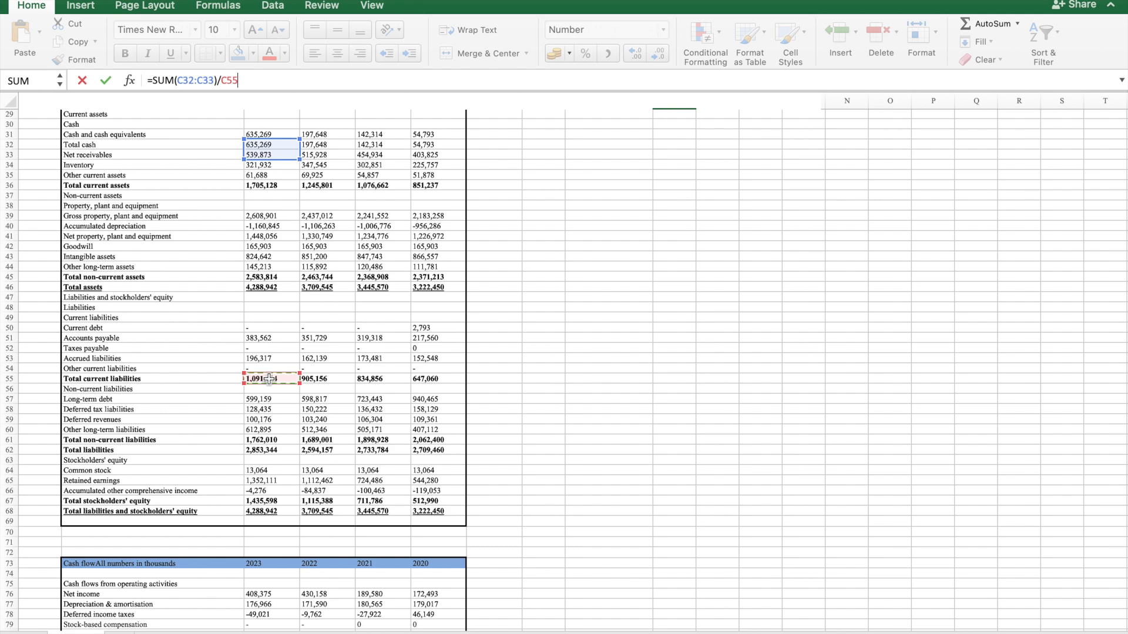
key(Return)
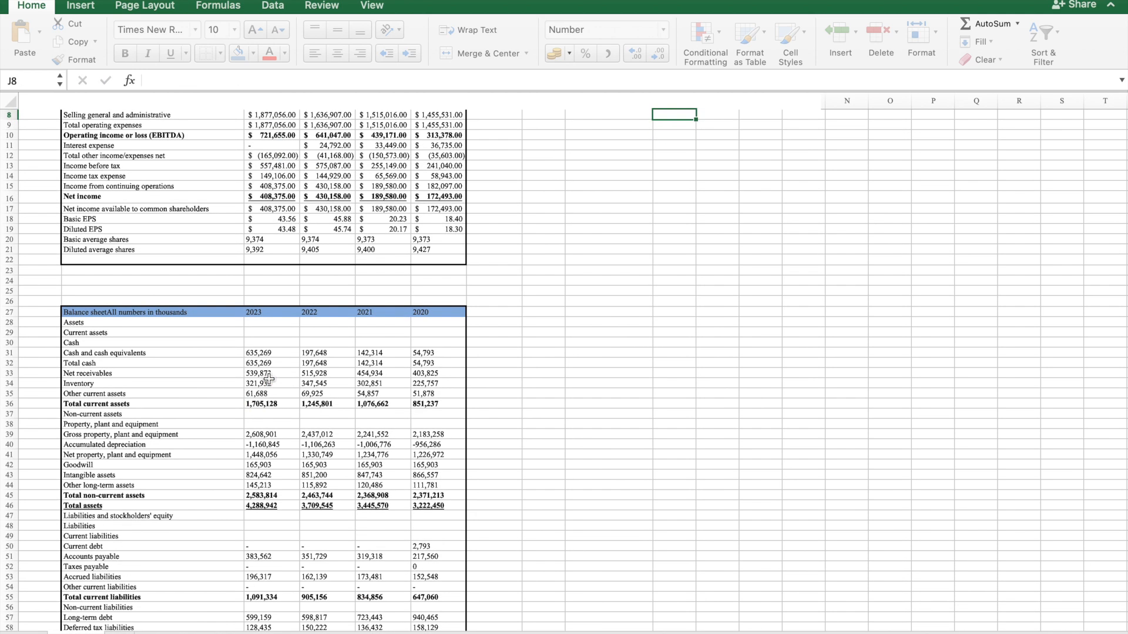
Fill the new quick ratio formula from J7 across to M7 for 2022, 2021 and 2020.
scroll(559, 403, up, 3)
click(684, 177)
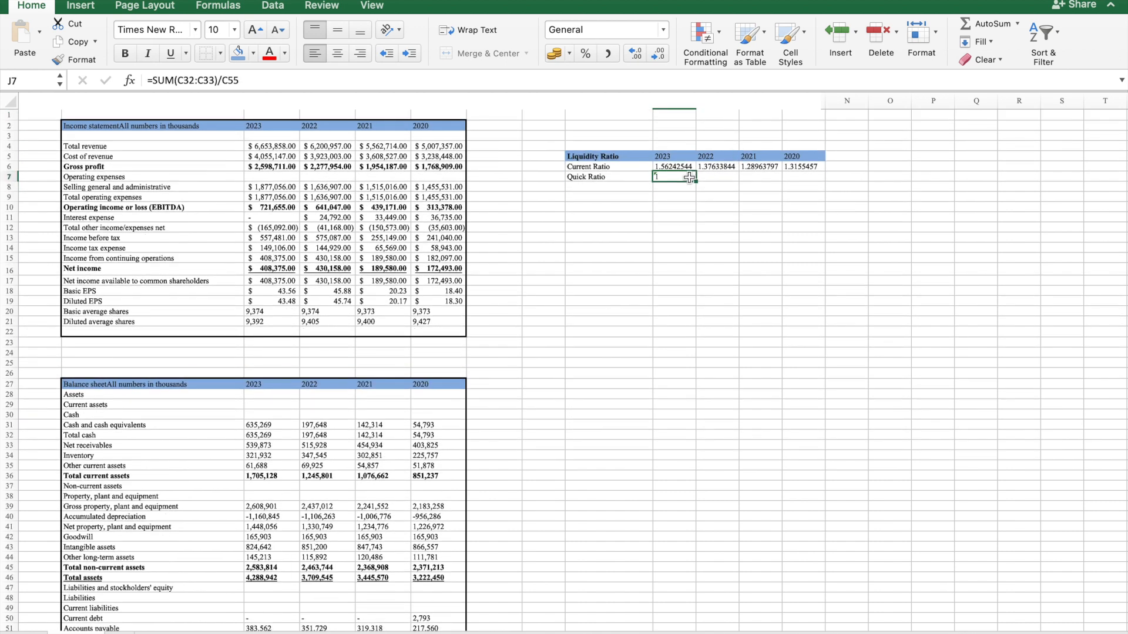
drag(696, 181, 806, 186)
click(748, 288)
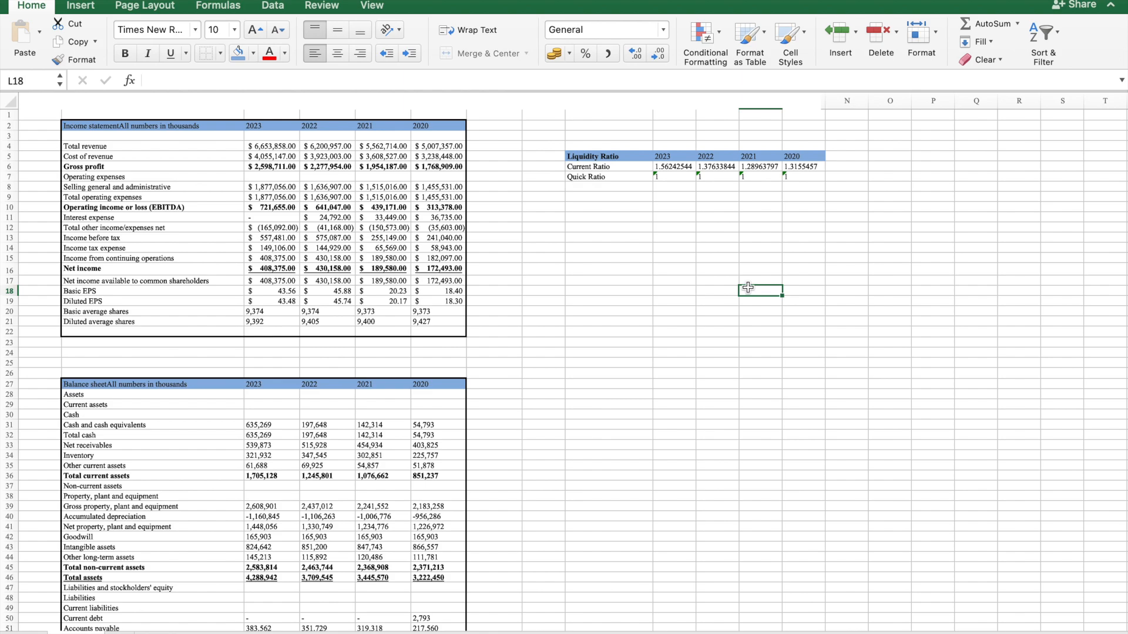
Switch to the browser and read the solvency ratios section of Investopedia's ratio analysis article, then return to the Excel sheet.
key(ctrl+Left)
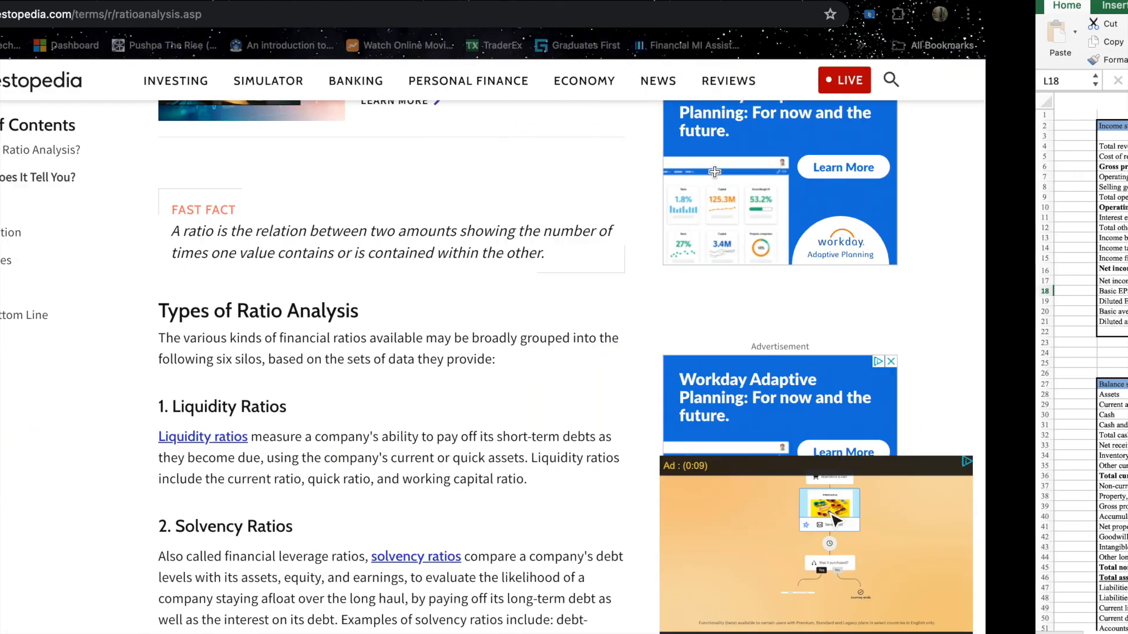
scroll(372, 522, down, 1)
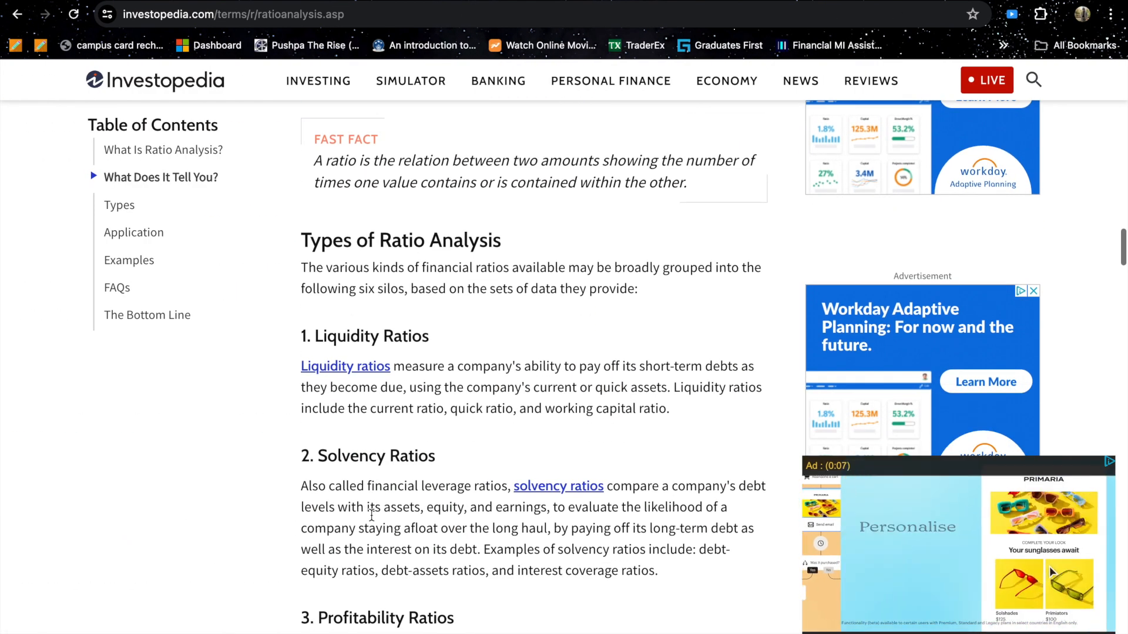
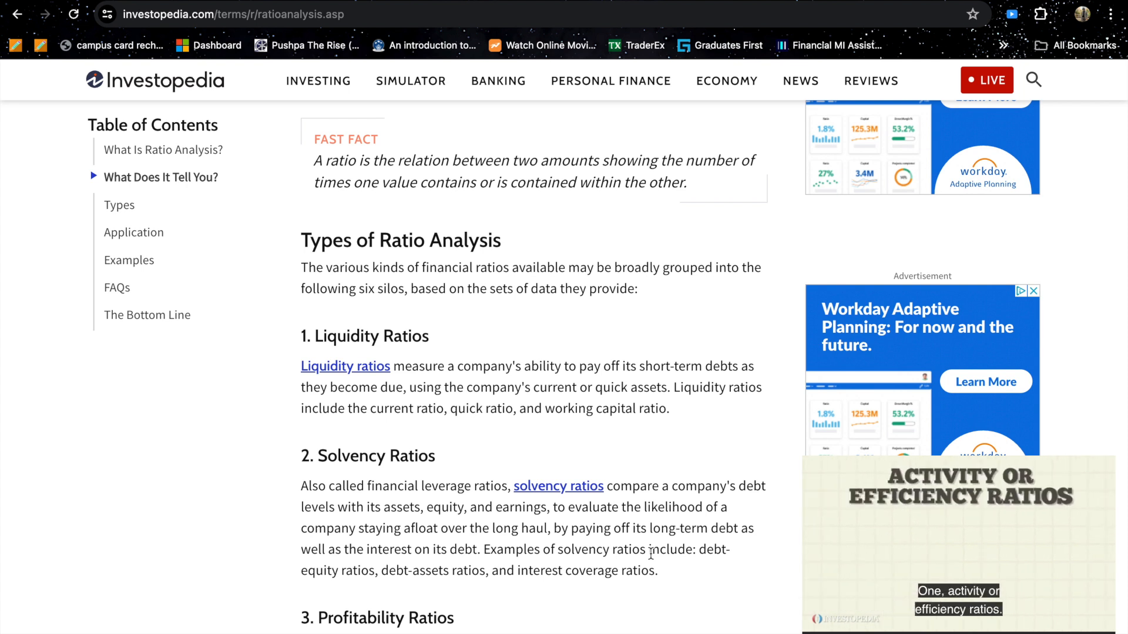
key(ctrl+Left)
key(ctrl+Right)
key(ctrl+Right)
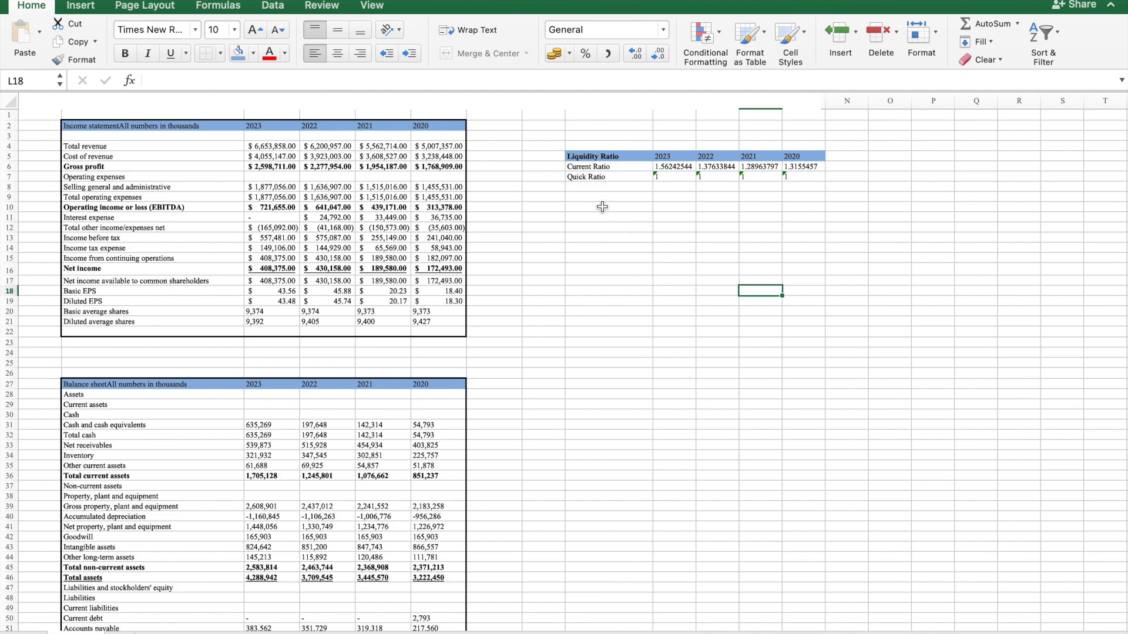
key(ctrl+Left)
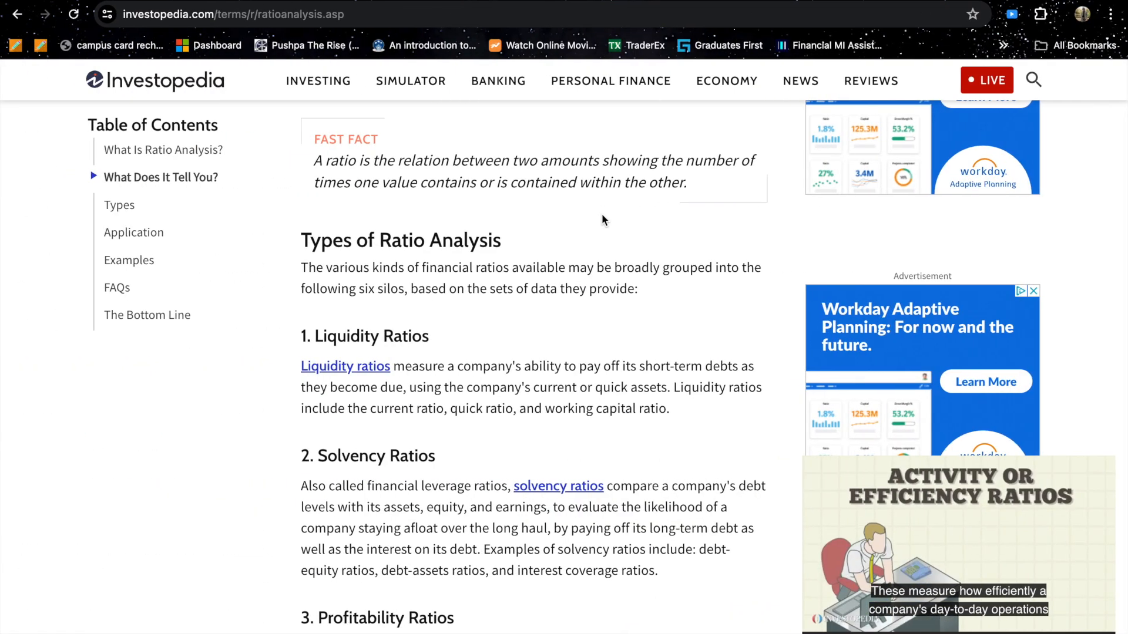
key(ctrl+Right)
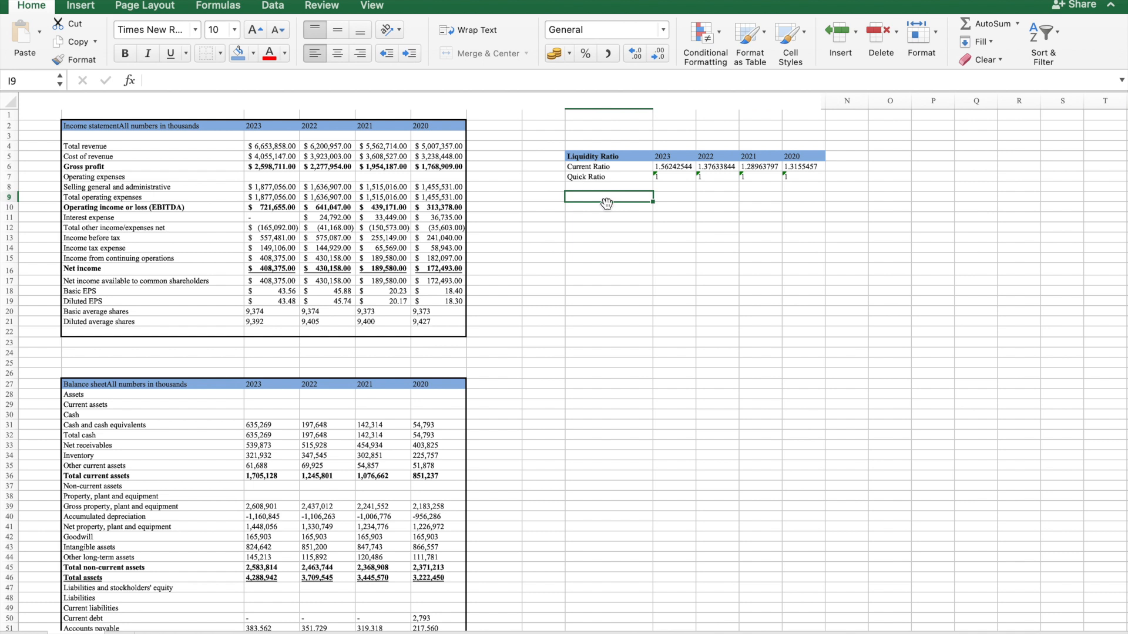
Enter the heading "Solvency ratios" in I9 and copy the formatted 2023 to 2020 year headers from J5:M5 into J9:M9.
text(So)
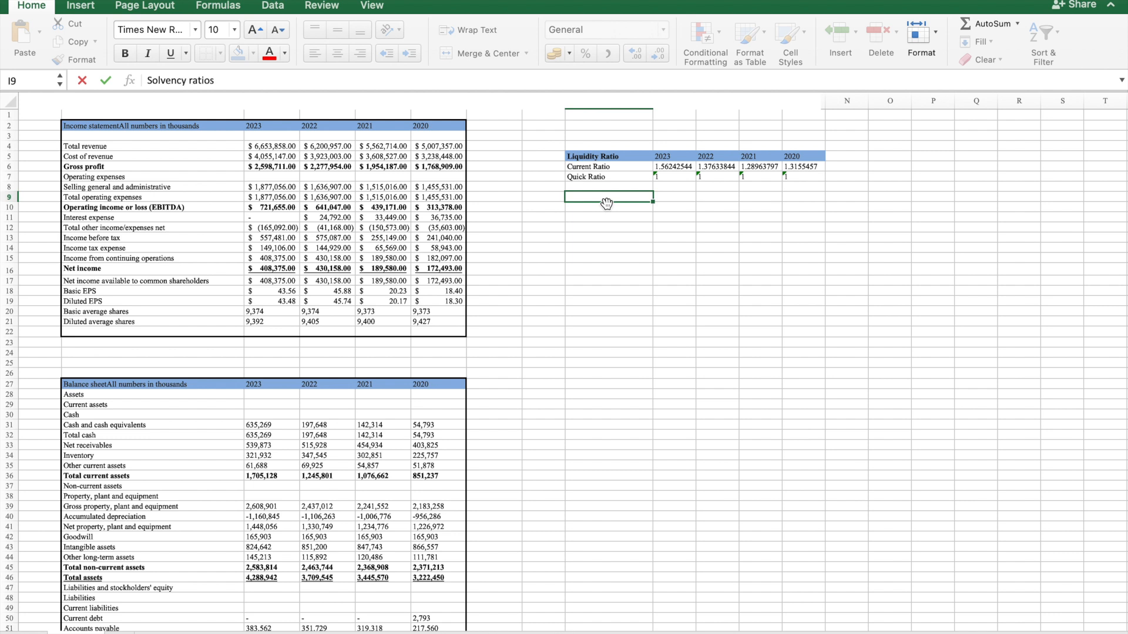
text(lvency ratios)
key(Return)
drag(664, 157, 791, 157)
key(cmd+c)
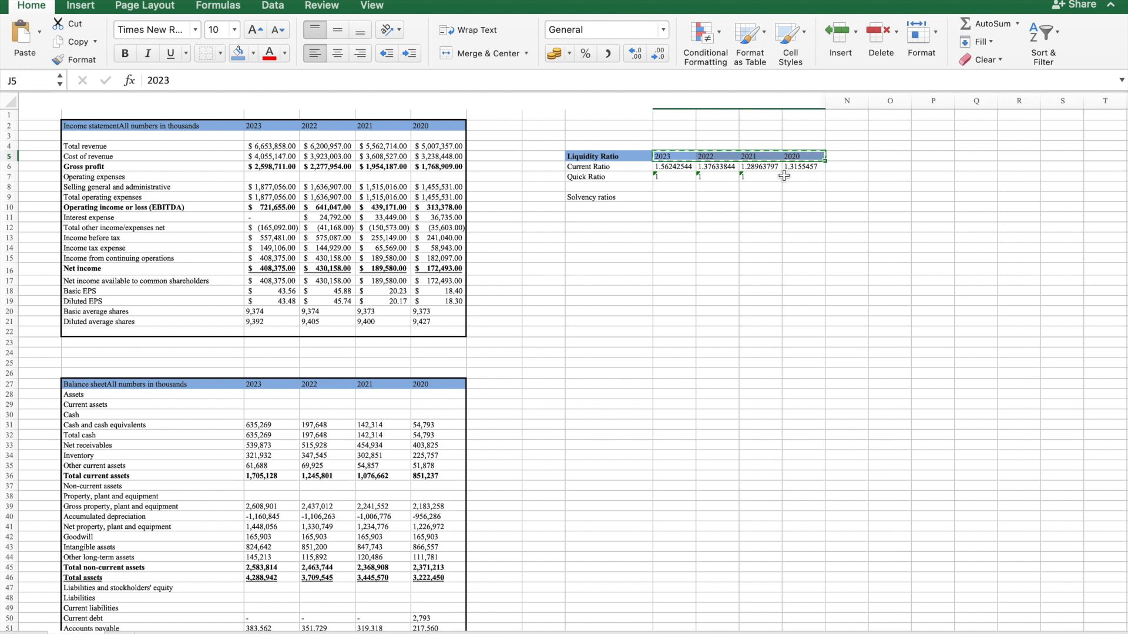
click(685, 198)
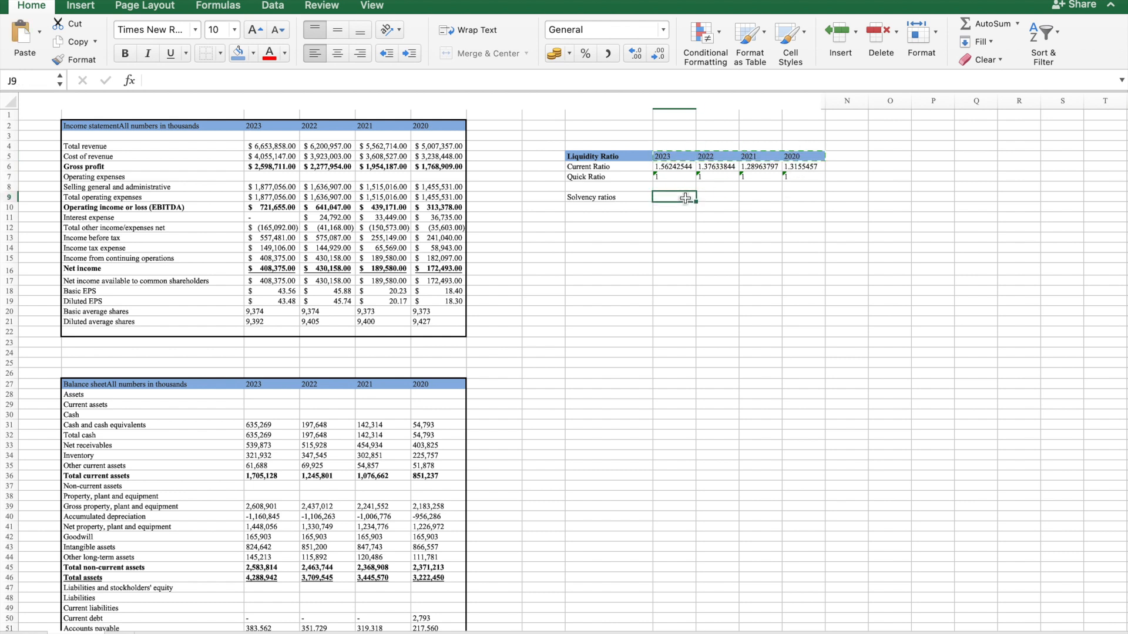
key(cmd+v)
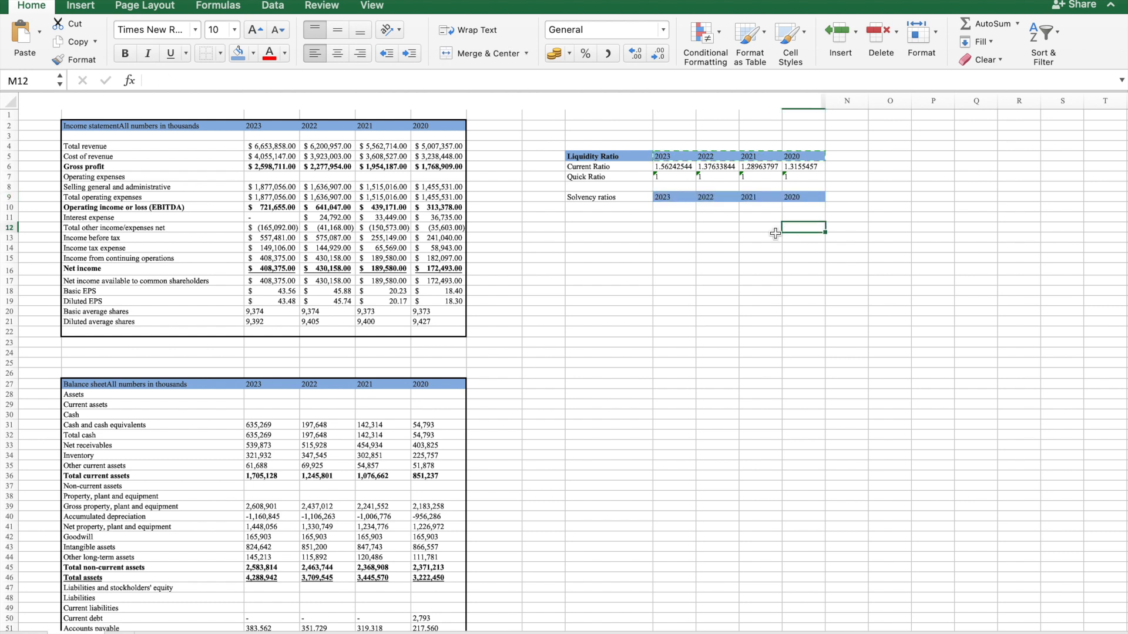
Label cell I10 below the solvency heading as "Debt- equity".
click(586, 207)
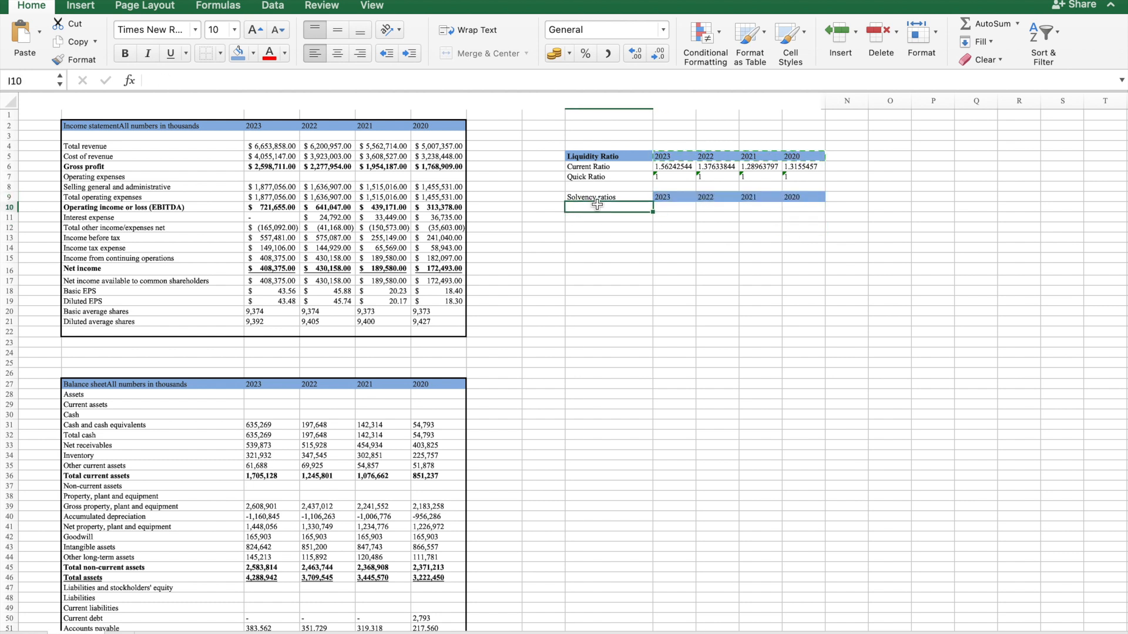
text(Debt equity)
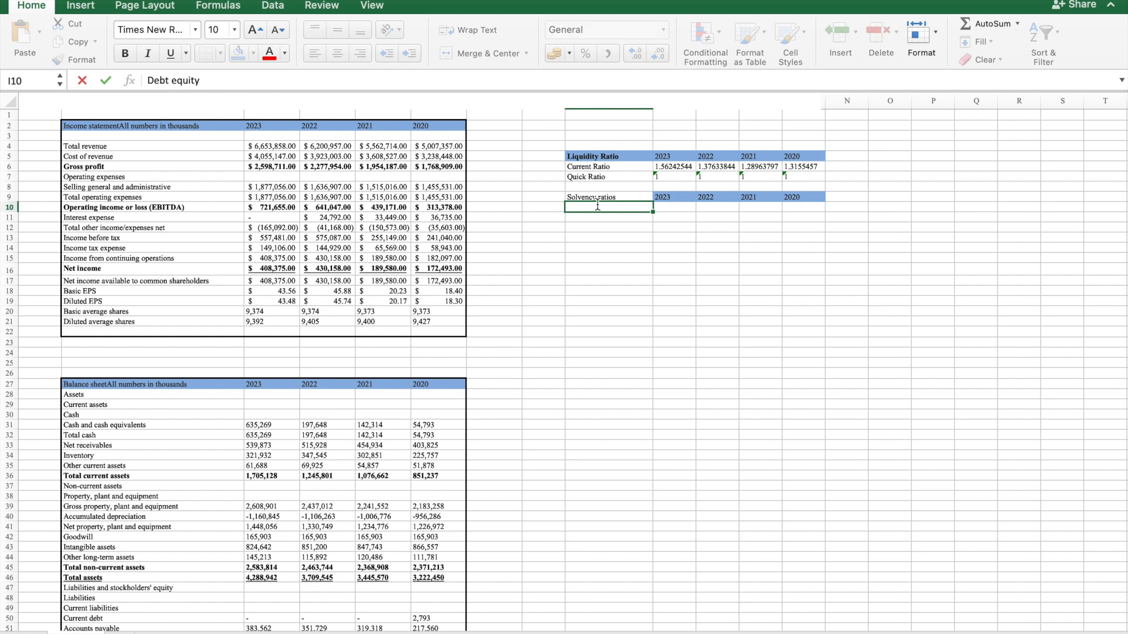
key(Return)
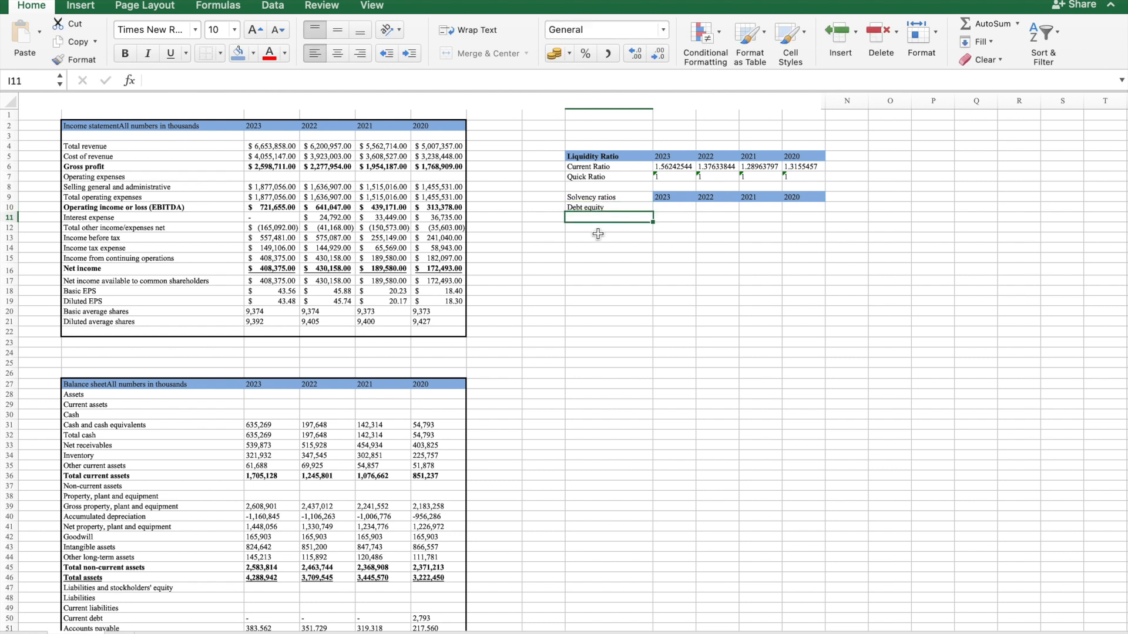
click(586, 209)
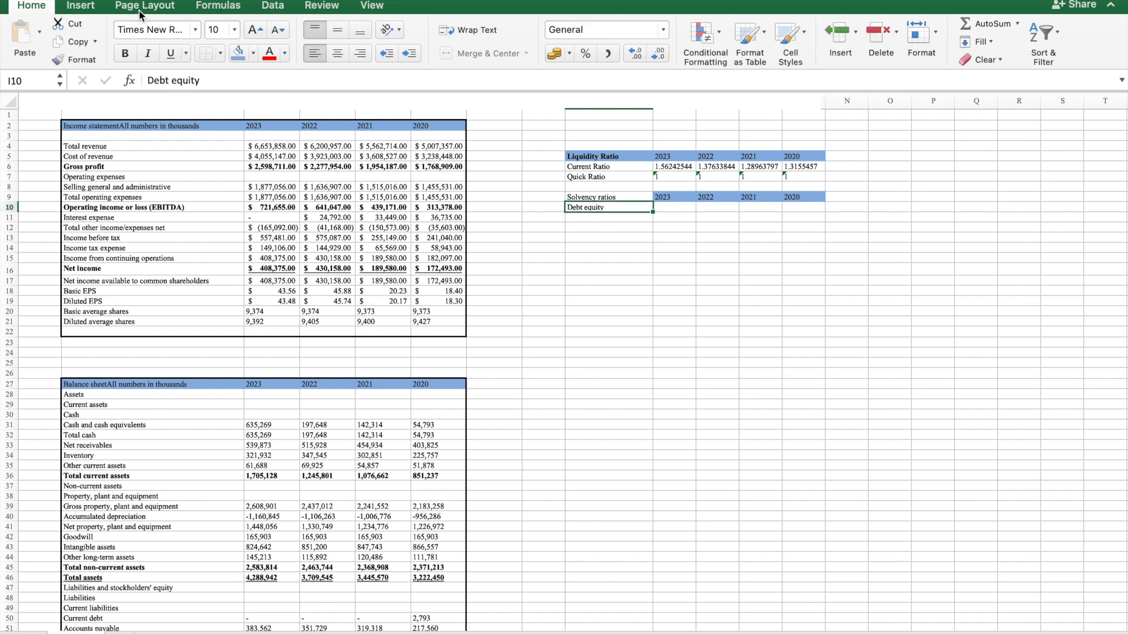
click(171, 80)
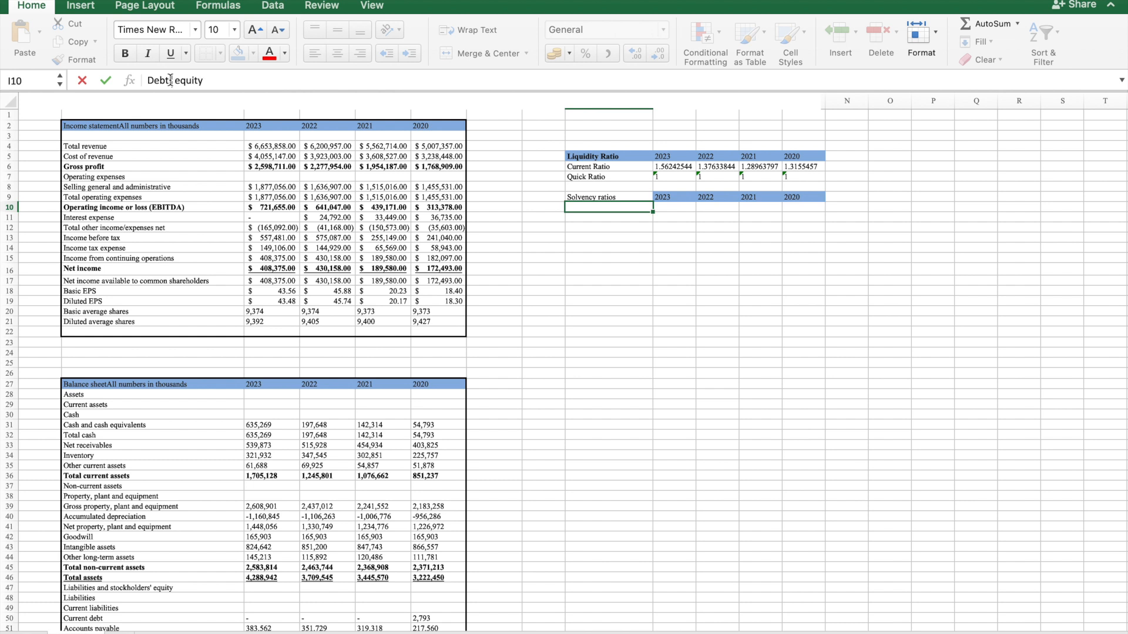
click(623, 218)
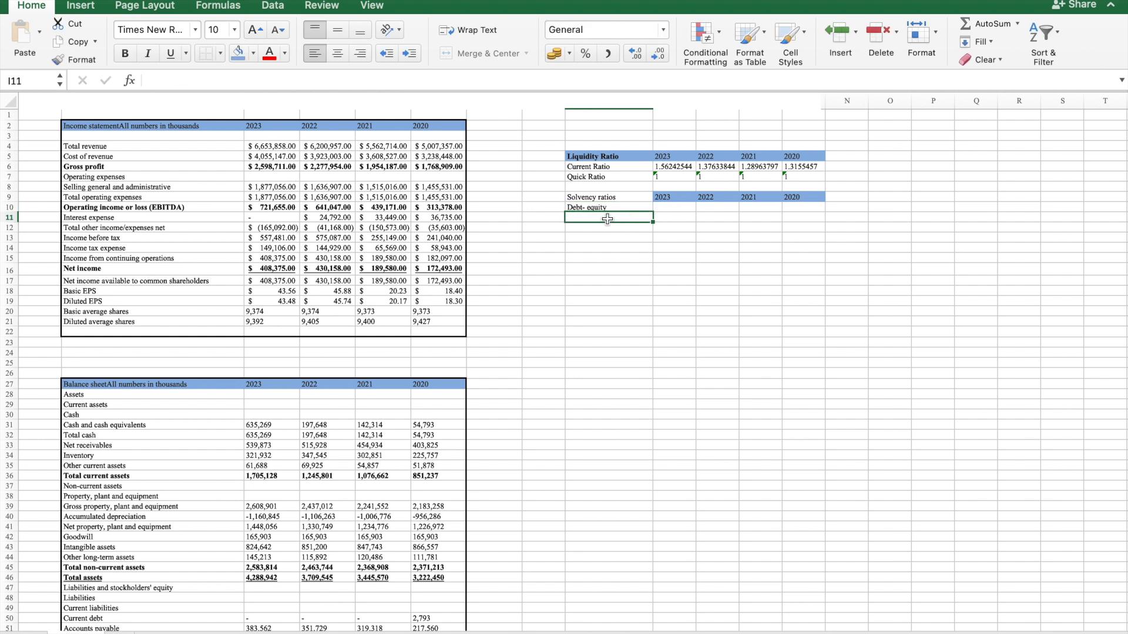
Label cell I11 as "Debt- Asset".
text(D)
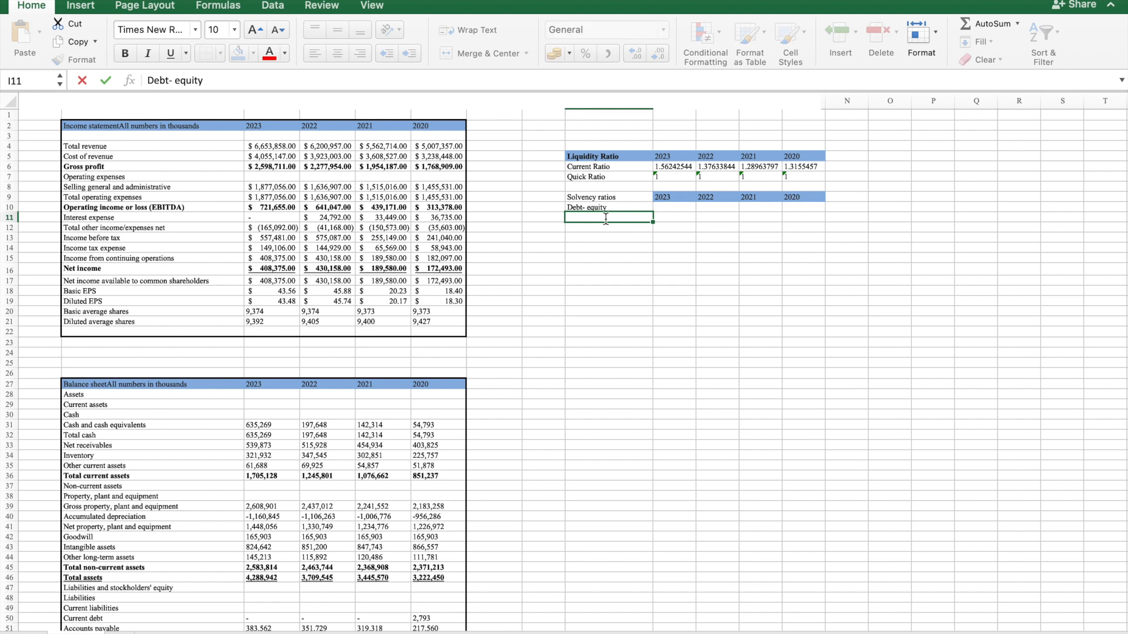
text(ebt- Asst)
key(Return)
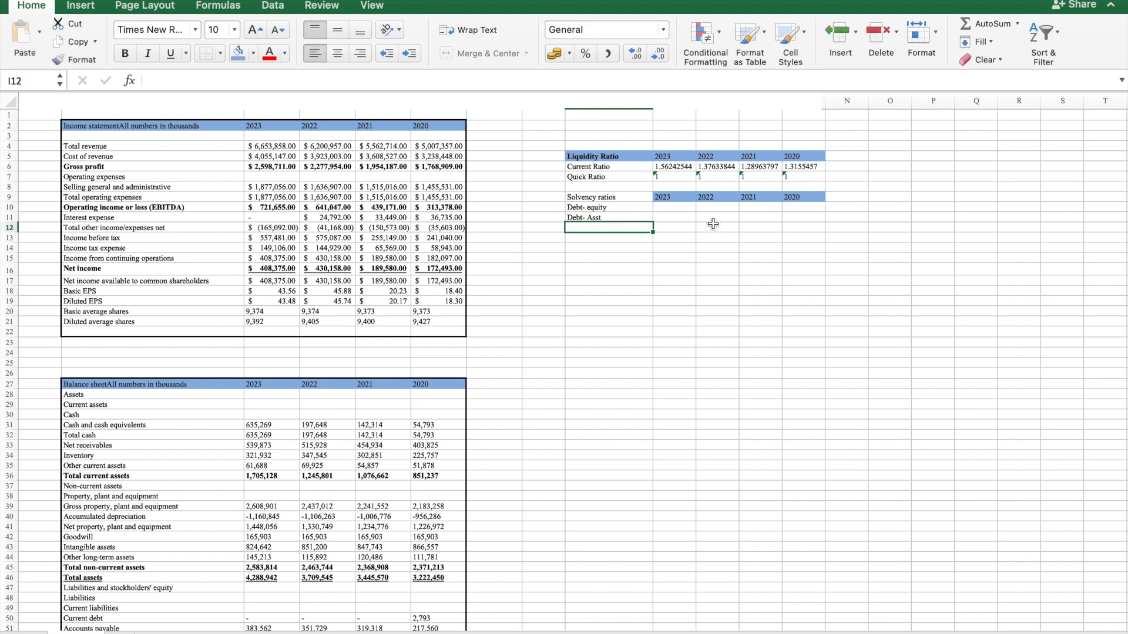
click(615, 219)
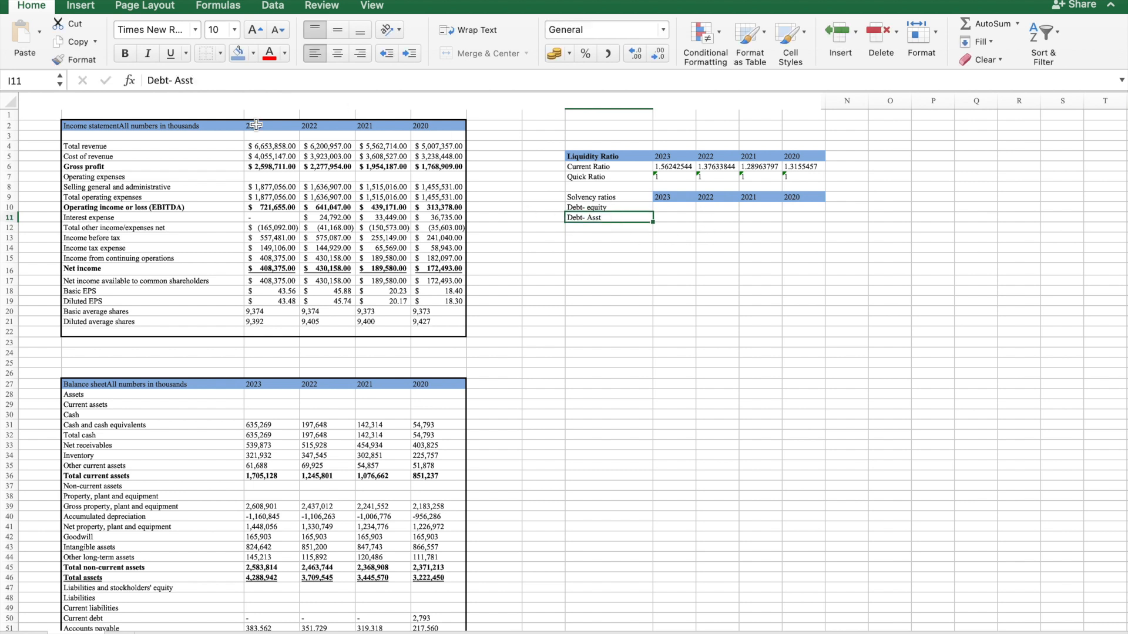
click(206, 81)
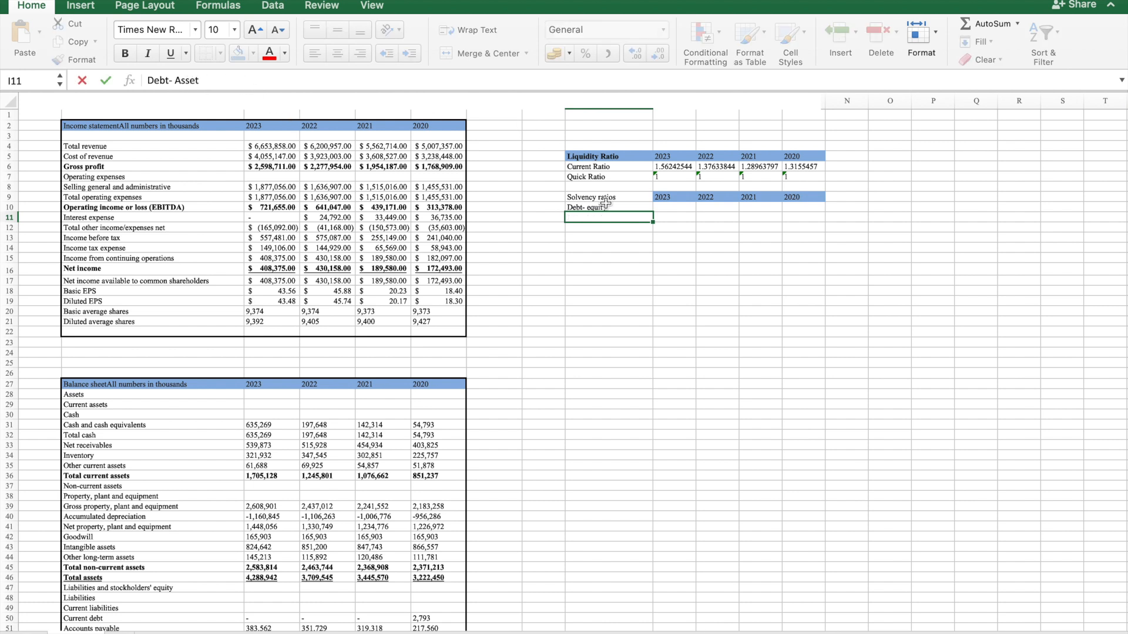
click(596, 228)
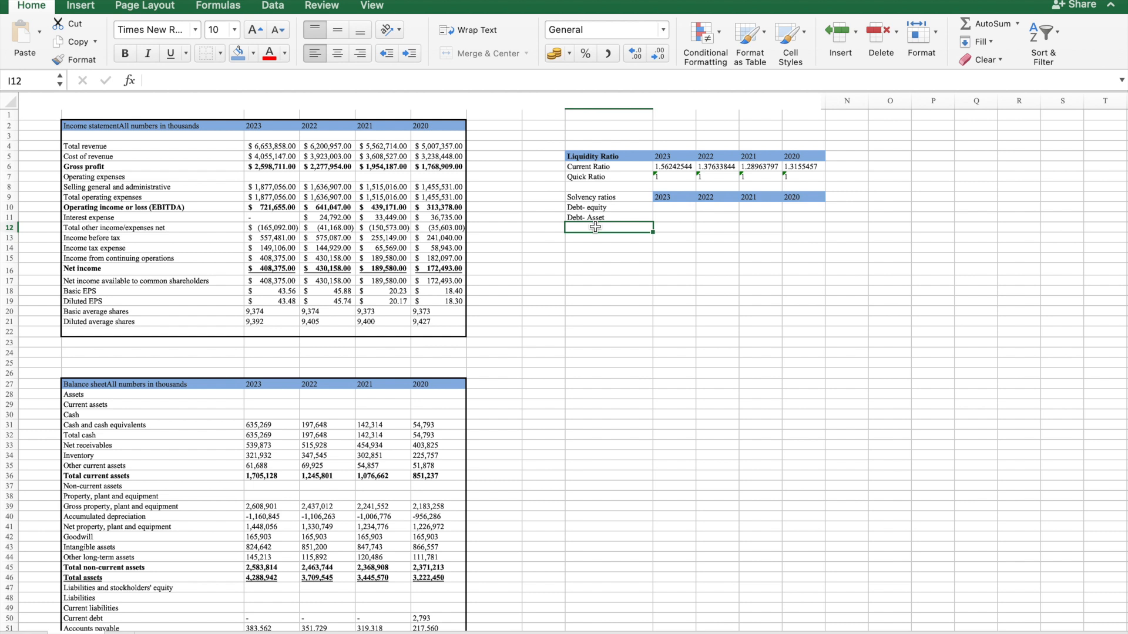
Label cell I12 as "Interest coverage".
double_click(596, 228)
text(Interest coverage)
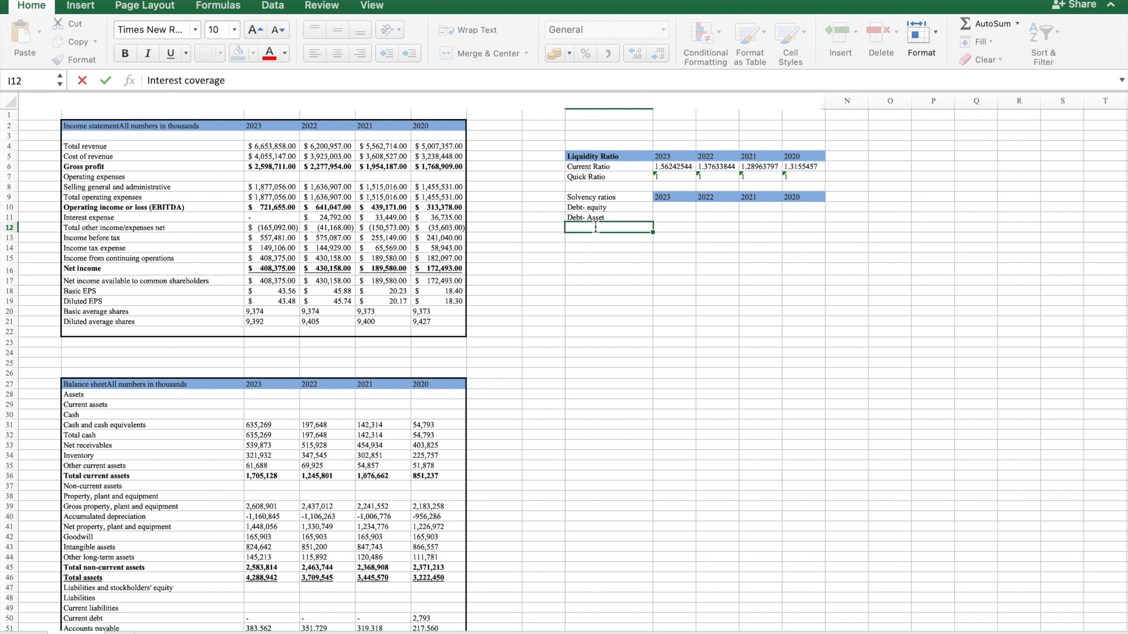
key(Return)
click(655, 289)
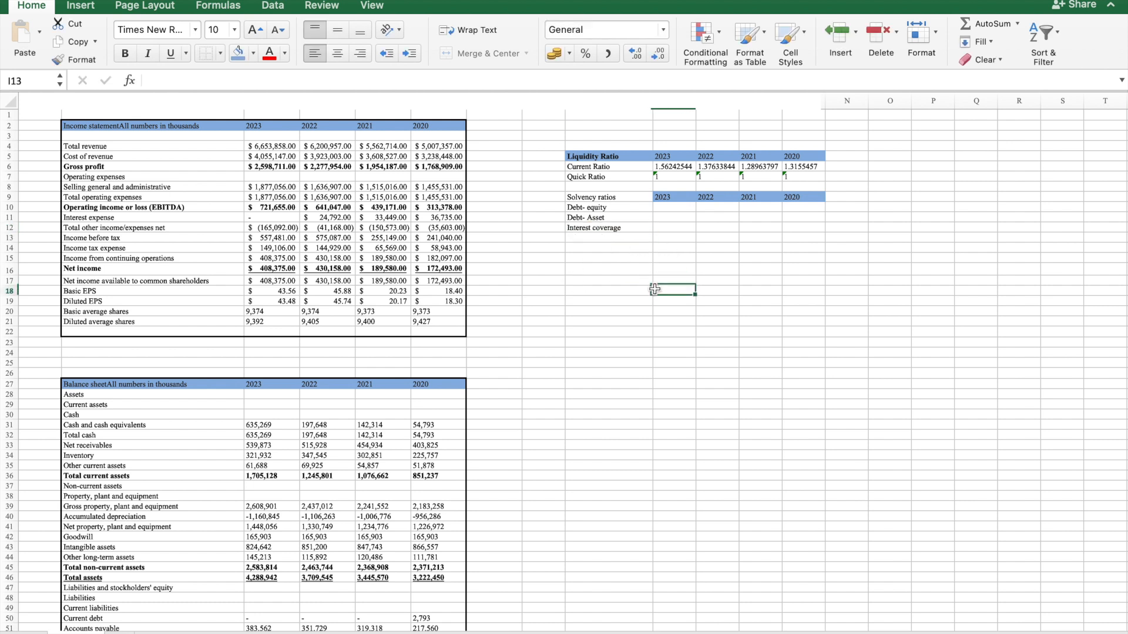
Calculate the 2023 debt-equity ratio in J10 as total liabilities divided by total stockholders' equity, =C62/C67.
click(663, 208)
text(=)
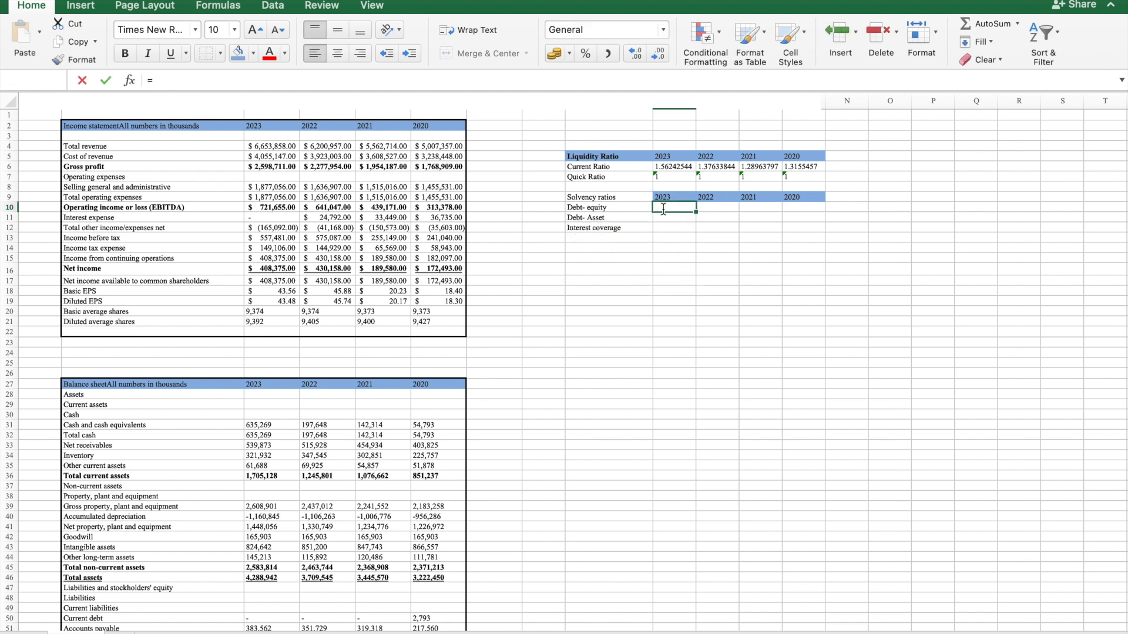
scroll(244, 458, down, 10)
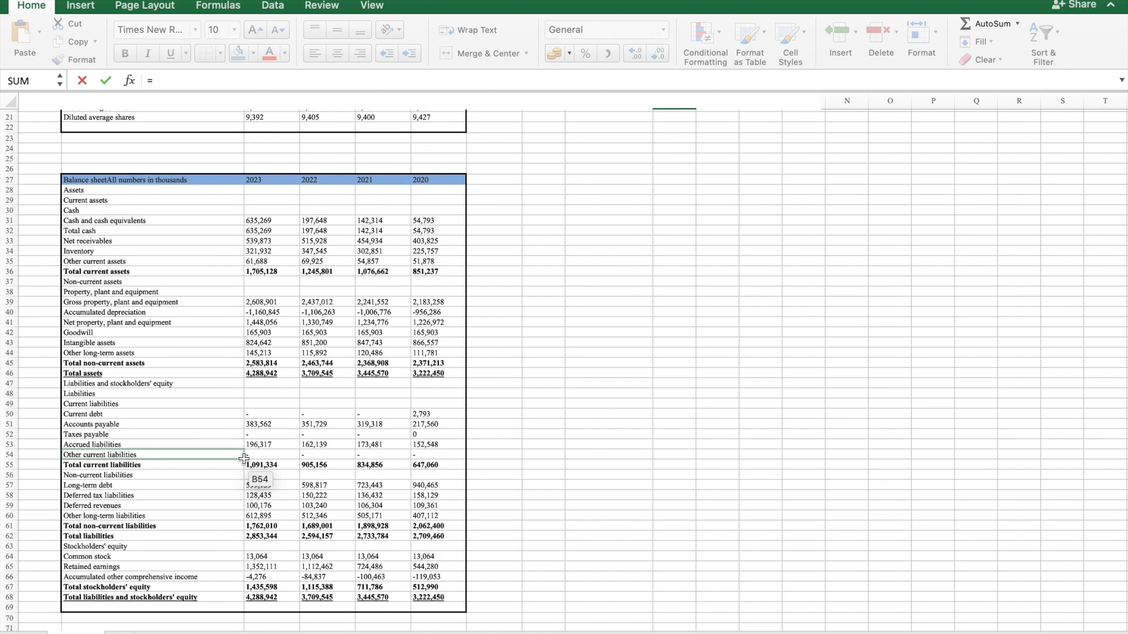
click(268, 536)
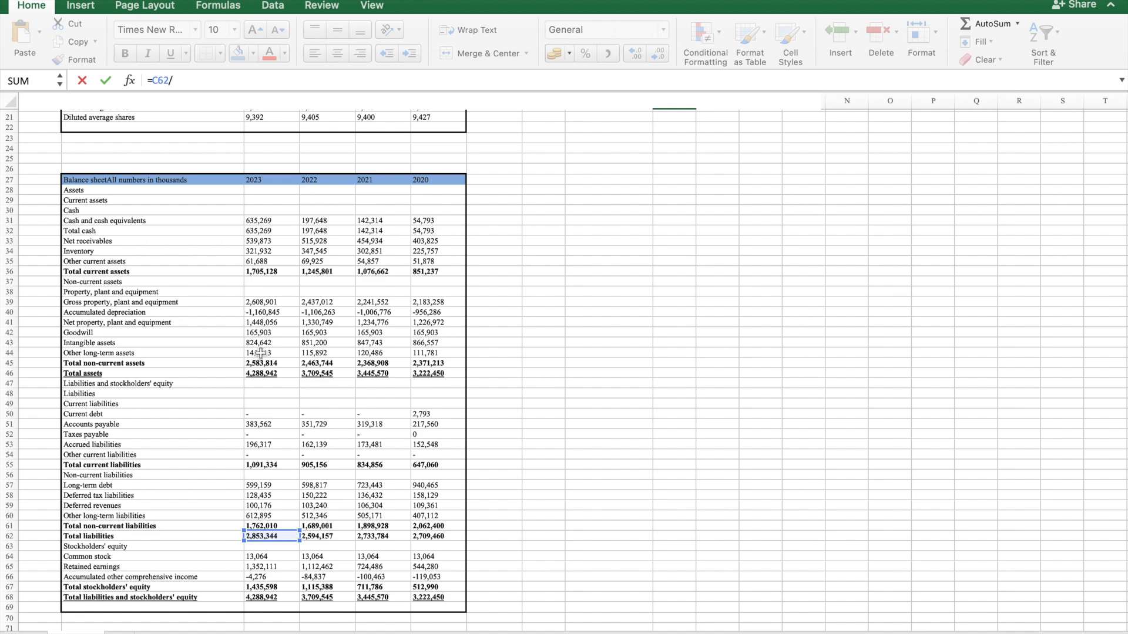
click(270, 587)
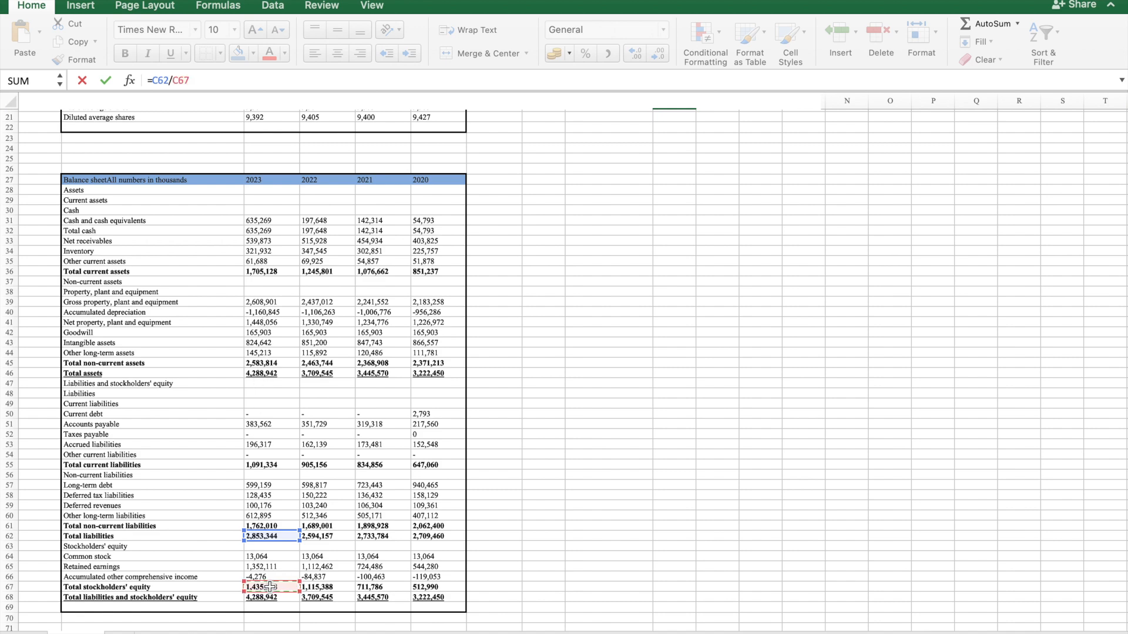
key(Return)
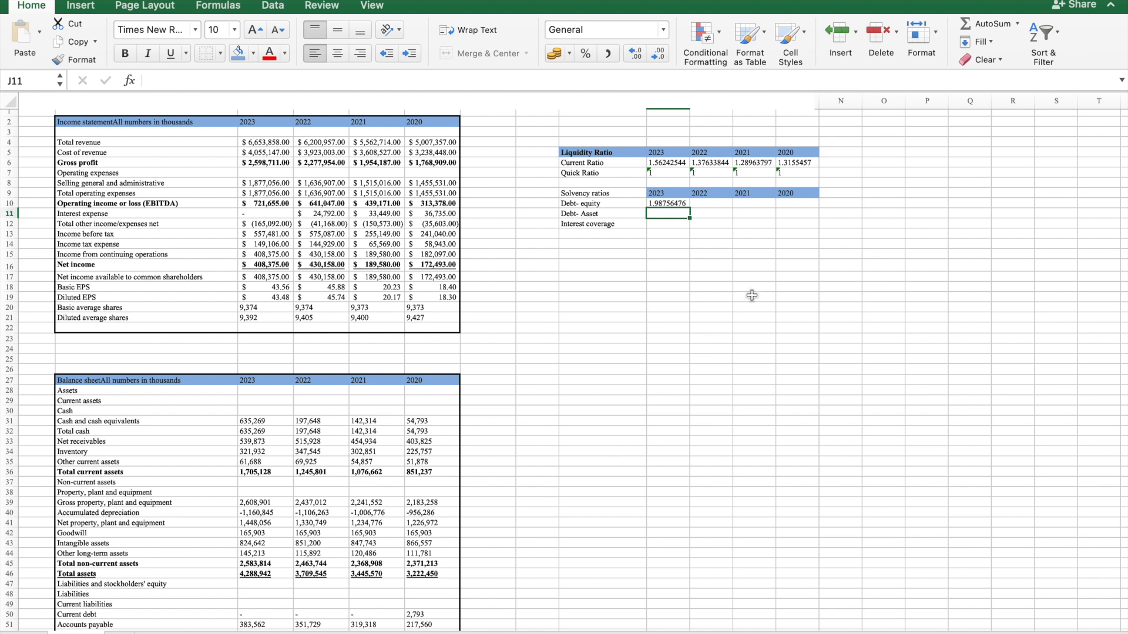
Fill the debt-equity formula from J10 across to M10 and format the four ratios as percentages.
click(674, 203)
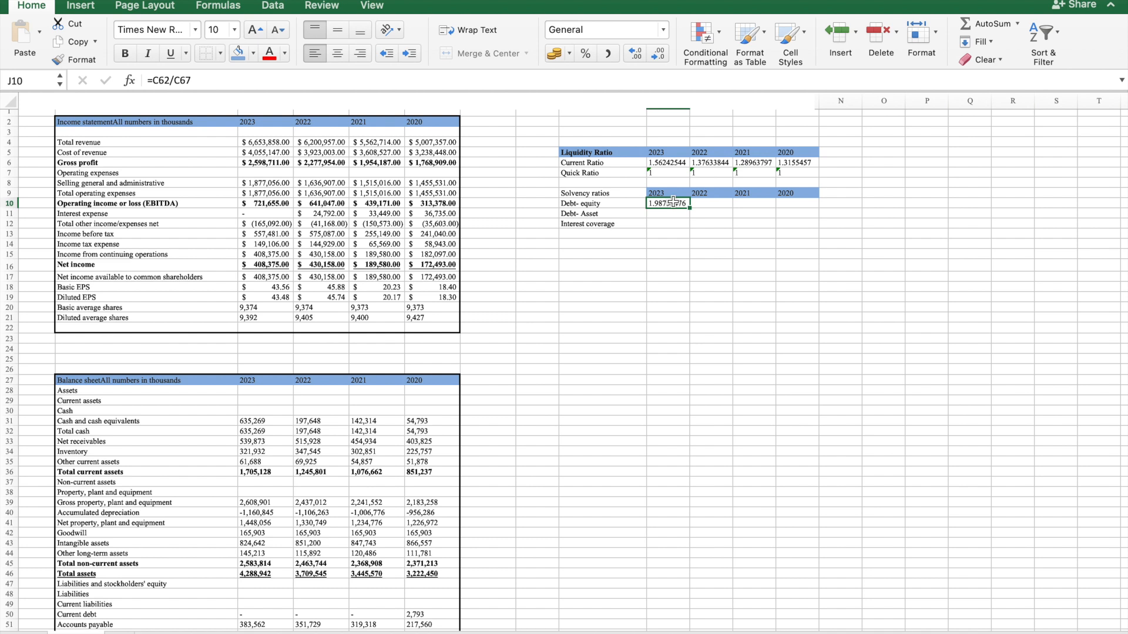
drag(689, 208, 799, 210)
click(589, 52)
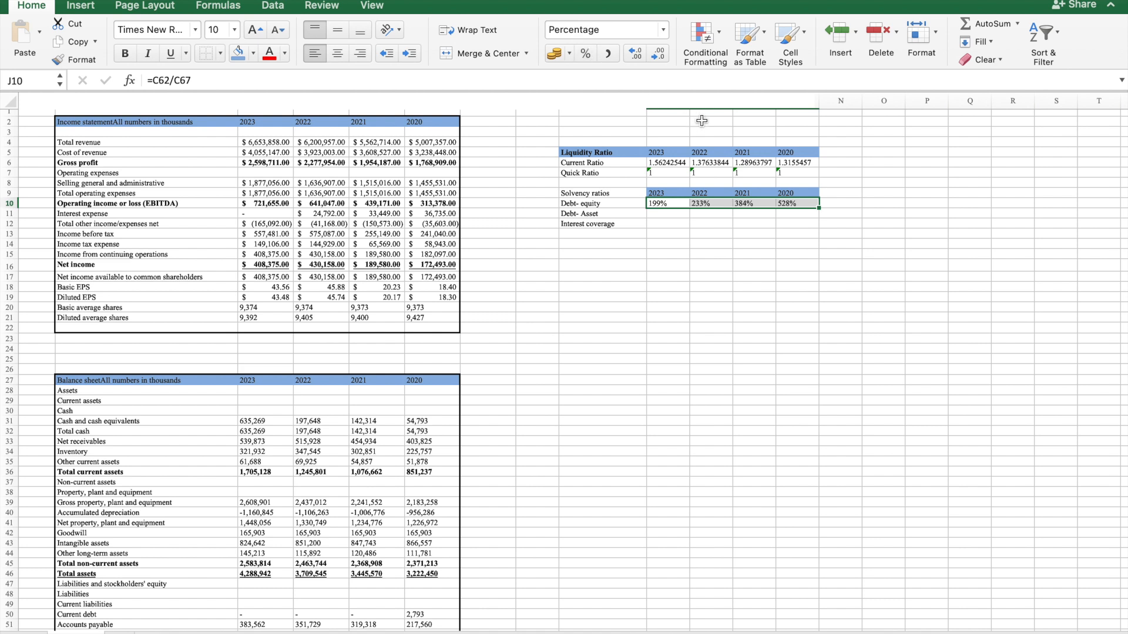
click(743, 216)
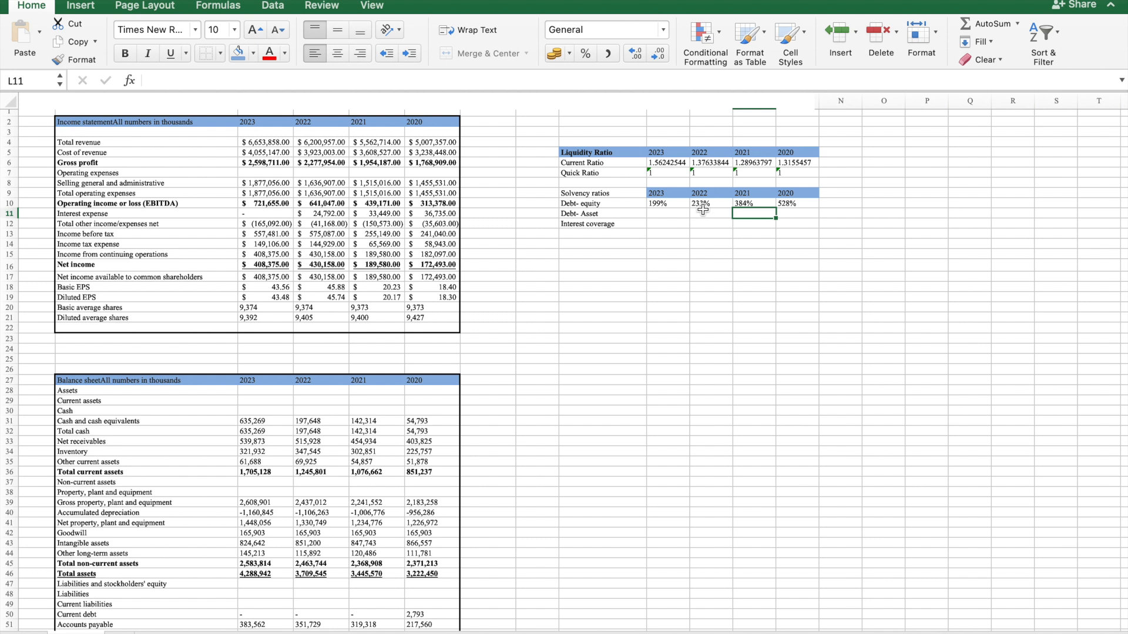
Calculate the 2023 debt-asset ratio in J11 as total liabilities over total assets, =C62/C46, and fill it across to M11.
click(663, 216)
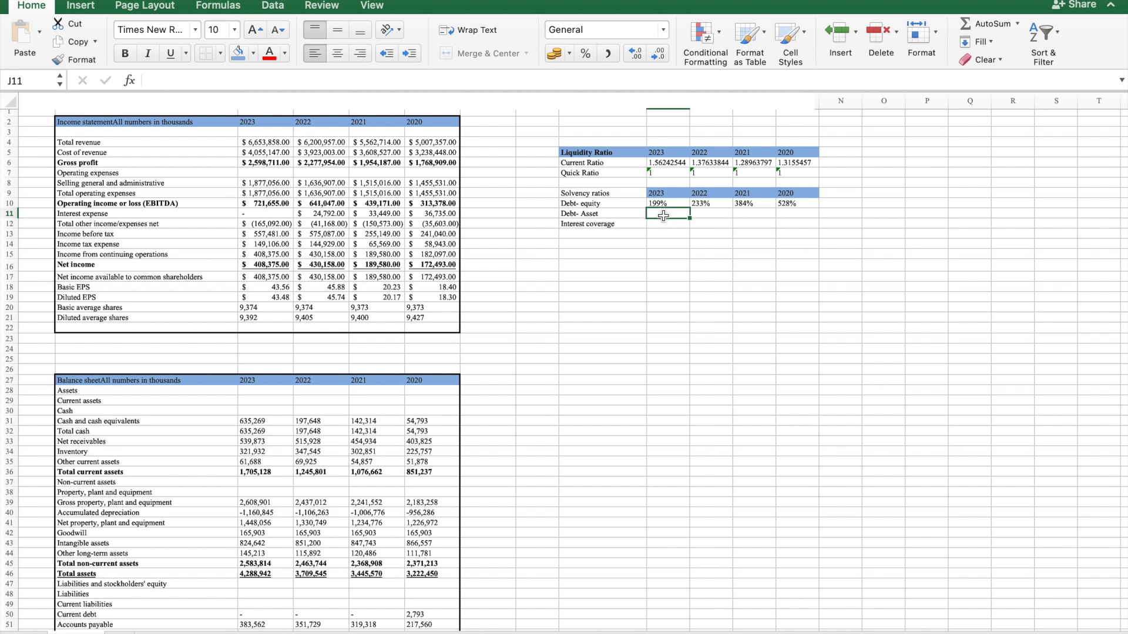
text(=)
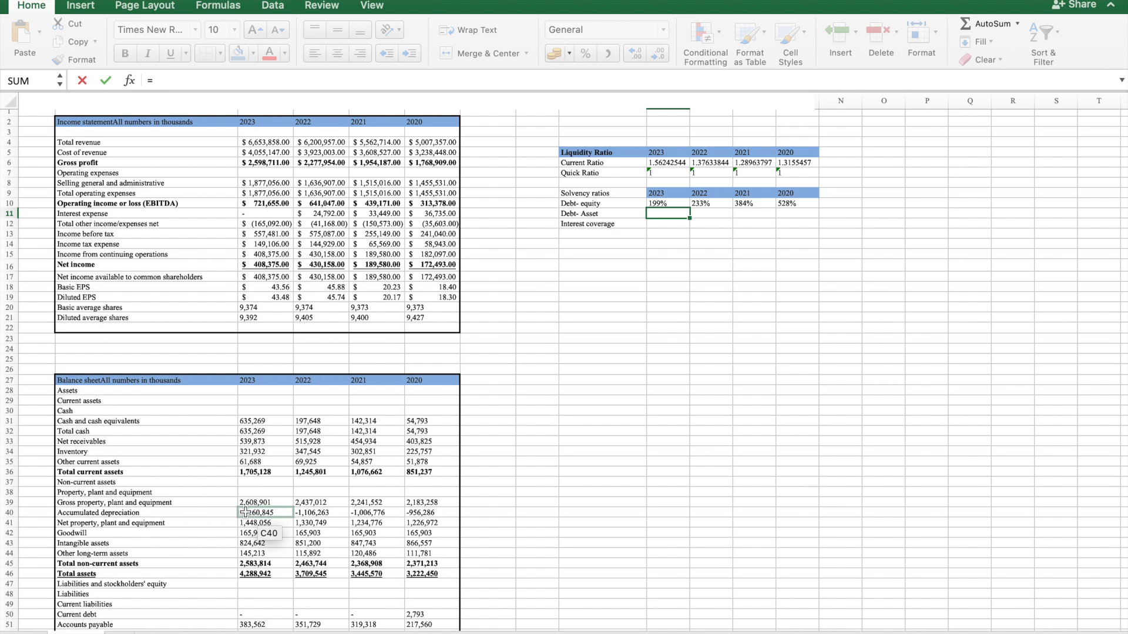
scroll(245, 512, down, 5)
scroll(245, 513, up, 1)
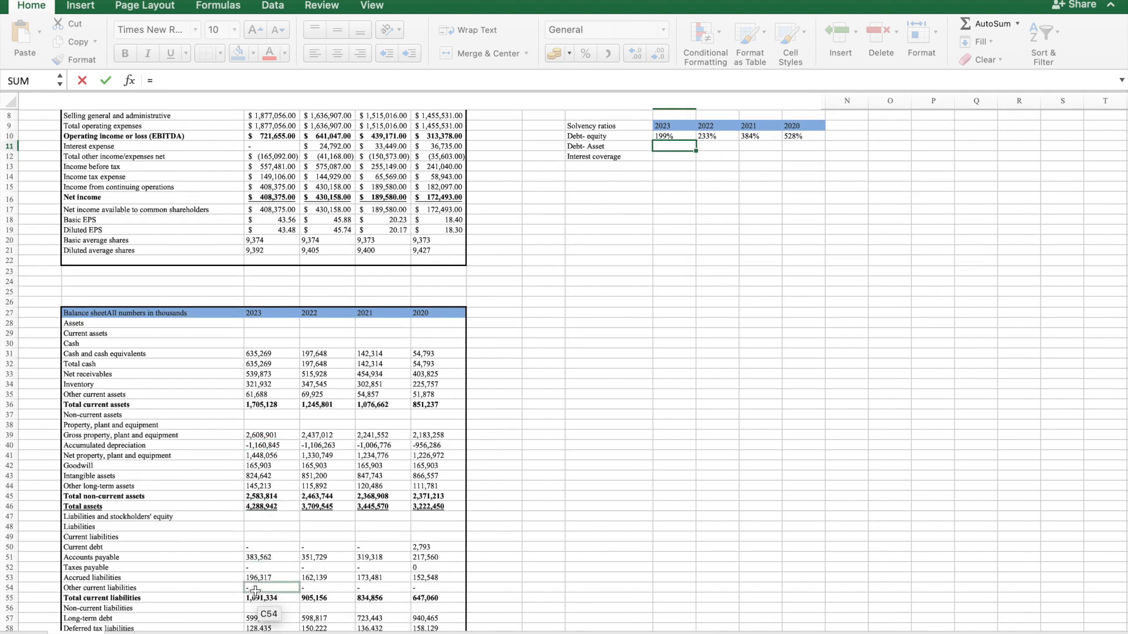
scroll(255, 590, down, 5)
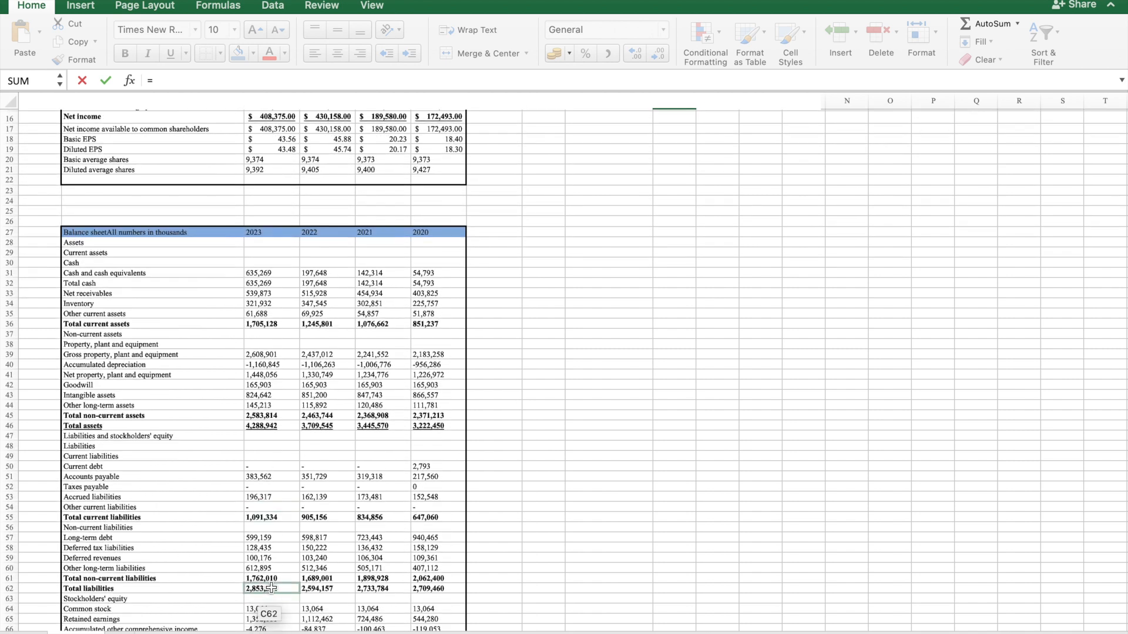
click(271, 588)
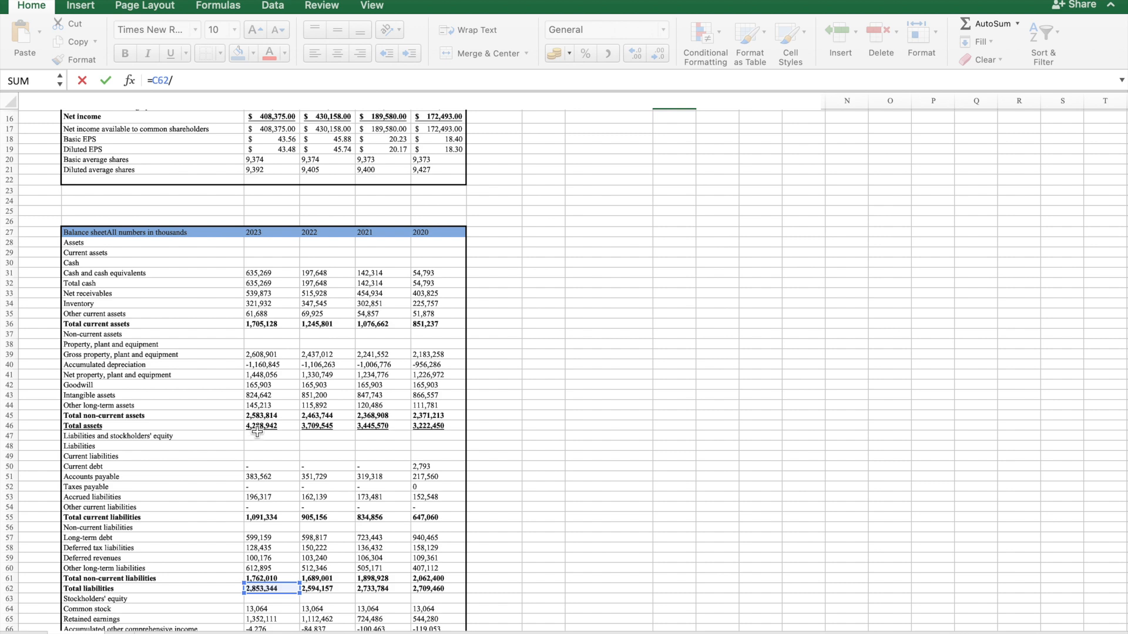
click(259, 427)
key(Return)
scroll(573, 342, up, 5)
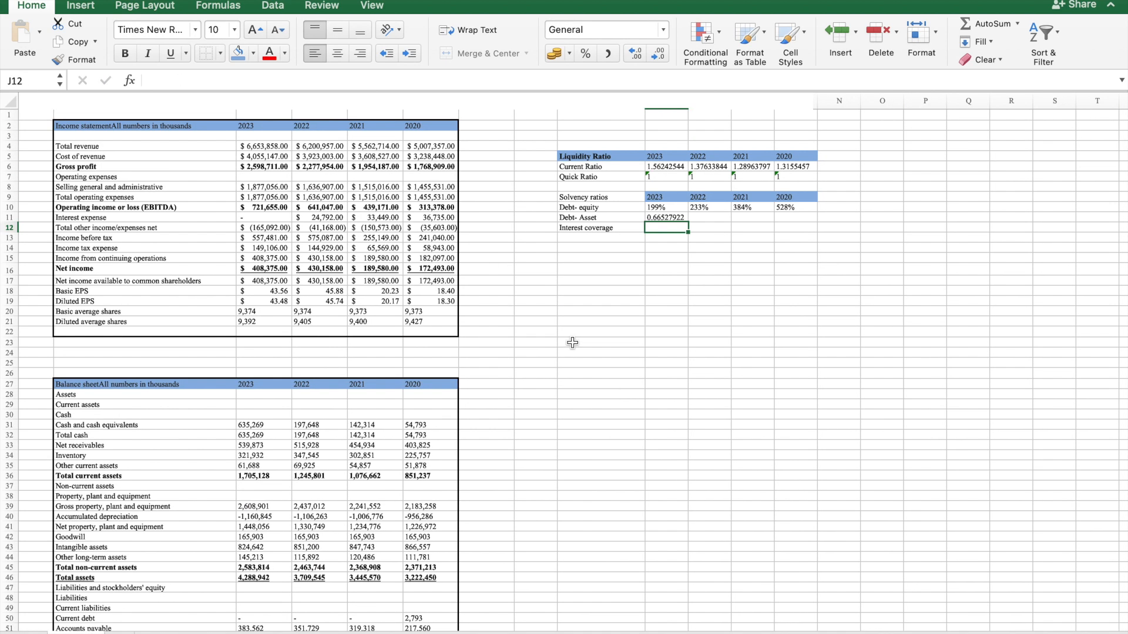
click(668, 216)
drag(693, 221, 814, 219)
Calculate the 2023 interest coverage in J12 as operating income divided by interest expense, =C10/C11.
click(656, 231)
text(=)
scroll(405, 536, down, 6)
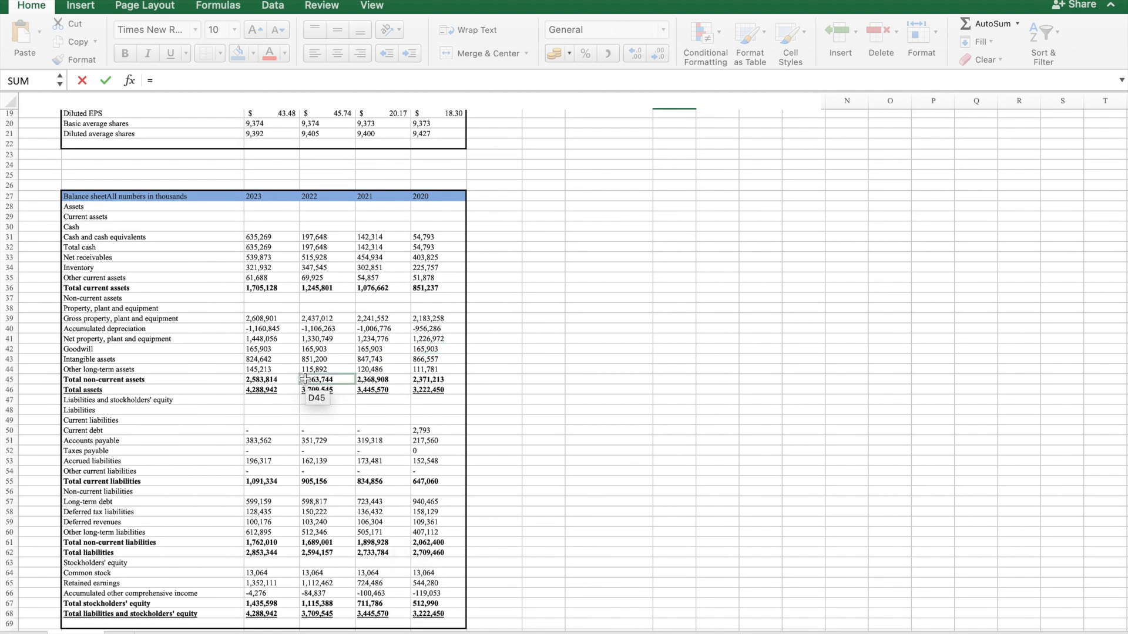
scroll(232, 301, up, 6)
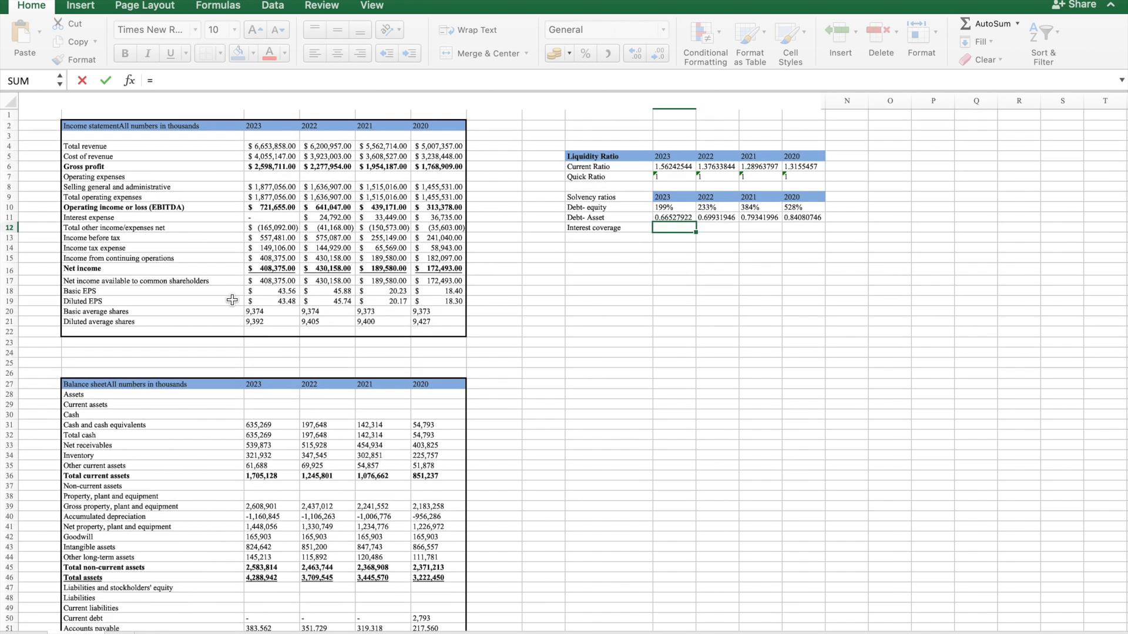
click(276, 209)
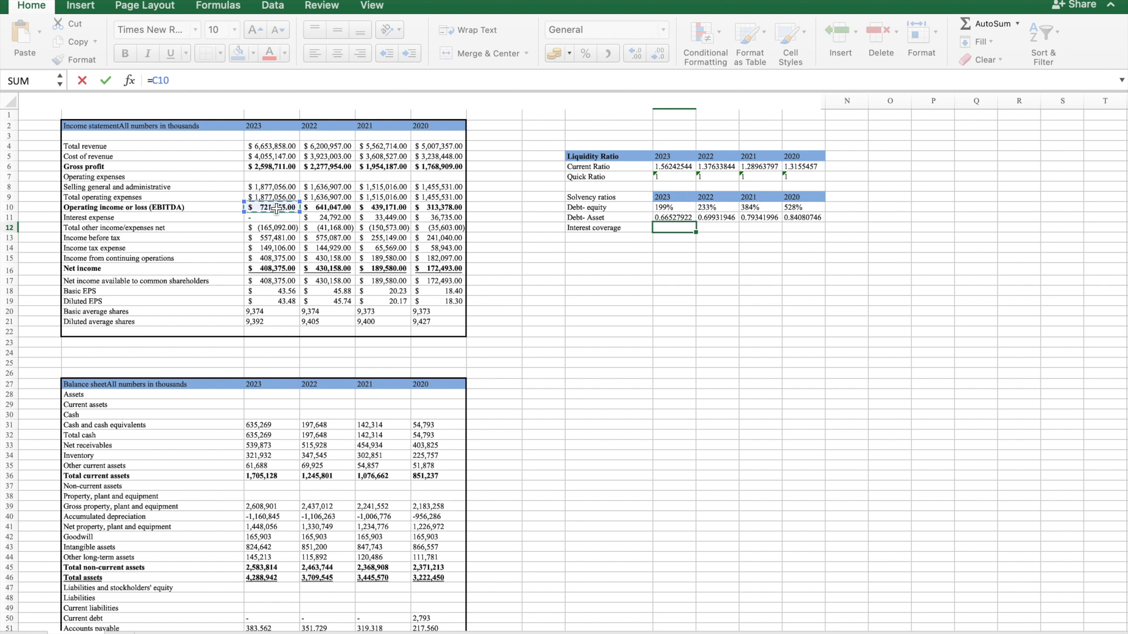
text(/)
click(264, 218)
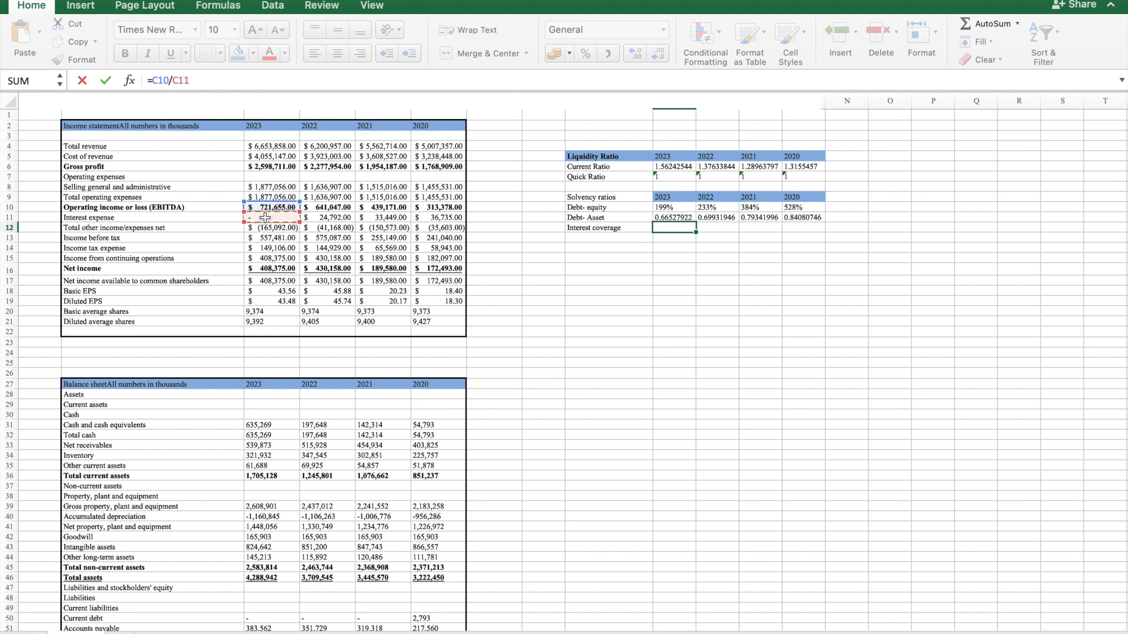
key(Return)
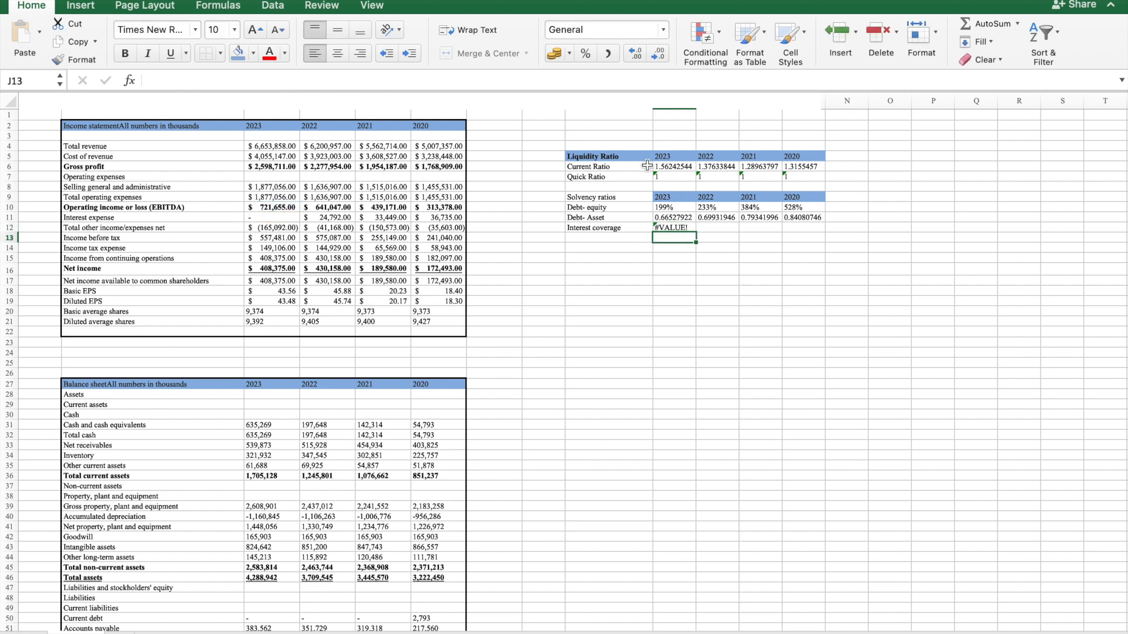
Fill the interest coverage formula from J12 across to M12 for 2022 to 2020.
click(690, 228)
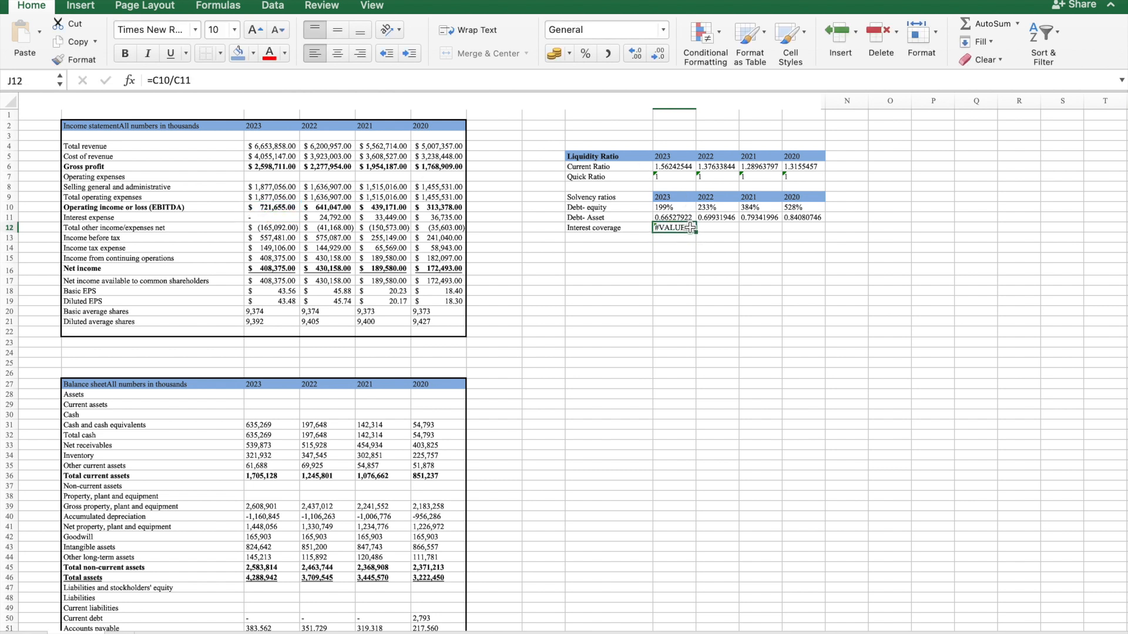
drag(695, 232, 815, 237)
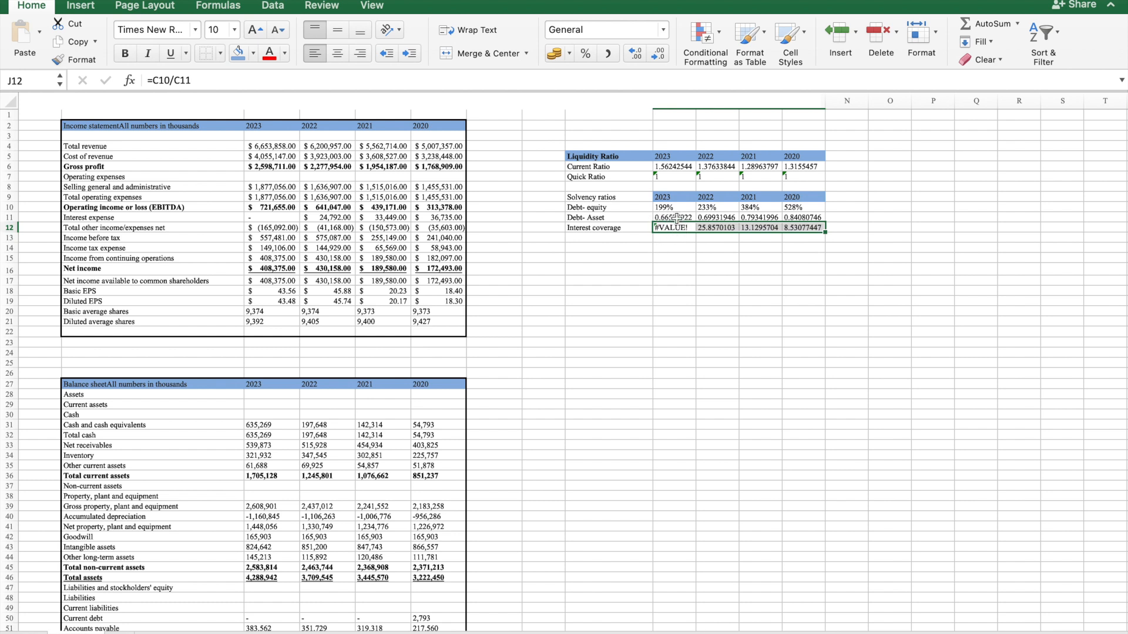
click(690, 259)
click(621, 248)
click(675, 231)
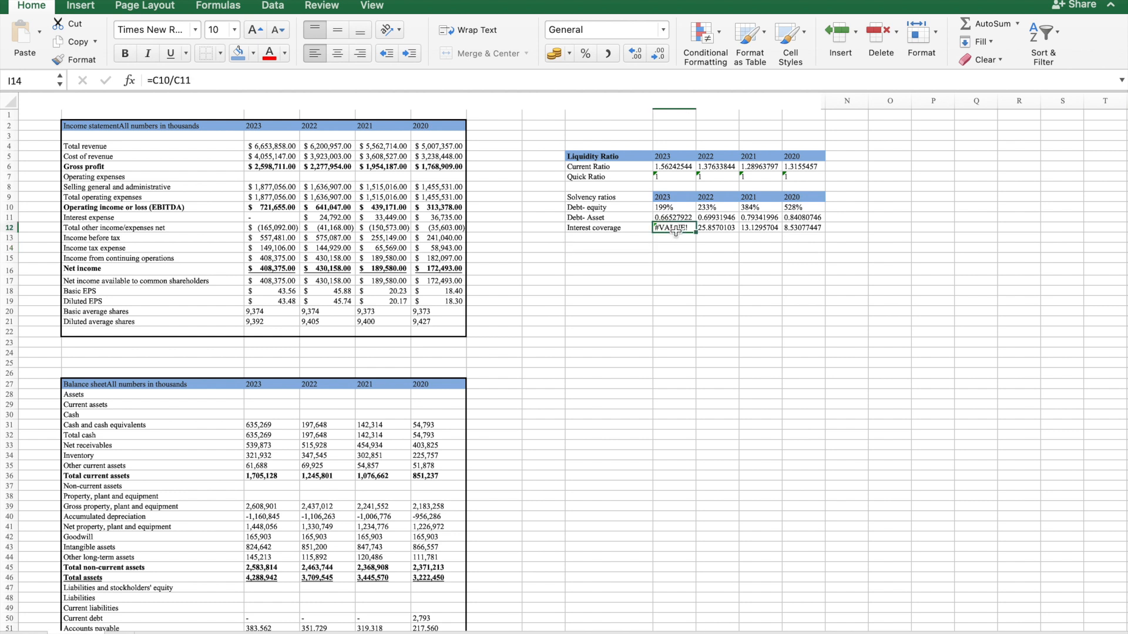
Format the 2022, 2021 and 2020 interest coverage values in K12:M12 to one decimal place.
drag(686, 230, 805, 229)
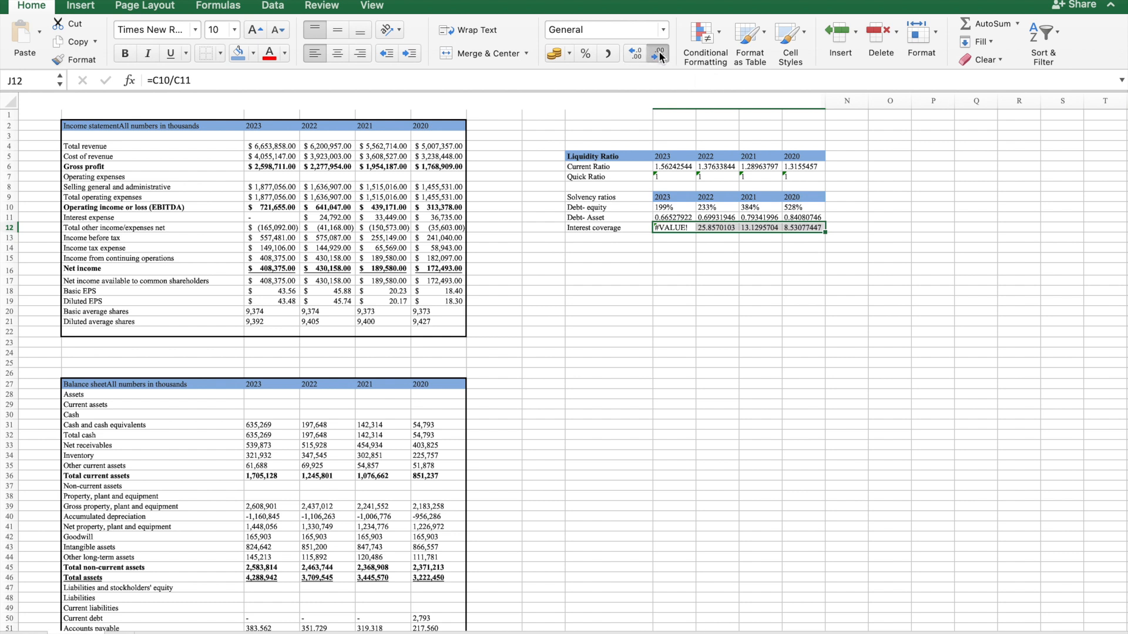
click(735, 254)
drag(714, 228, 793, 227)
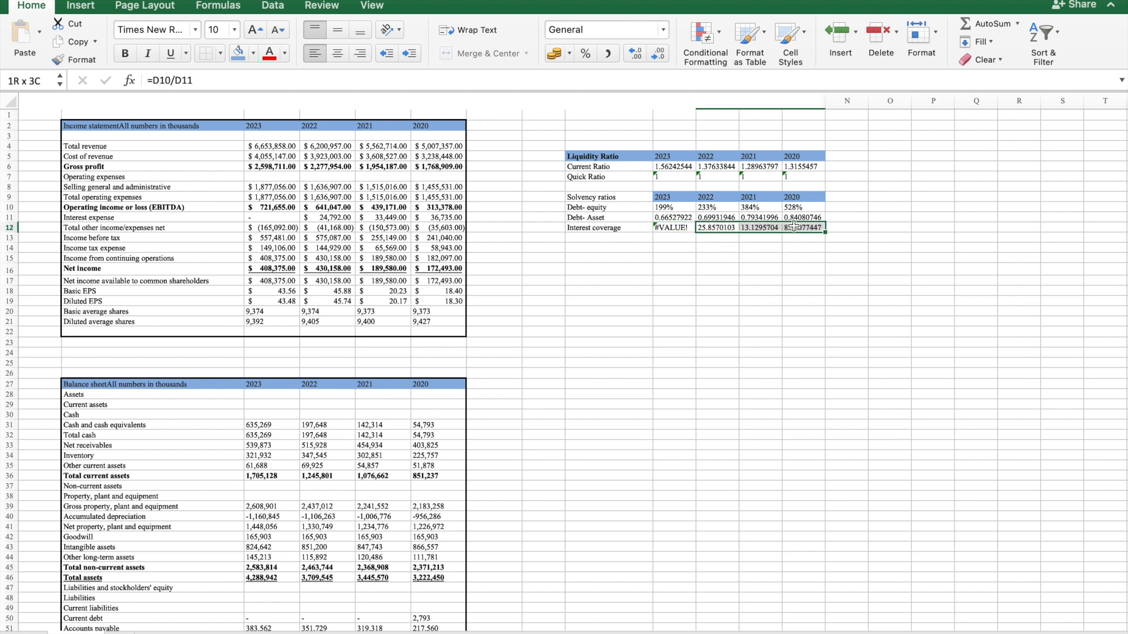
click(636, 52)
click(636, 52)
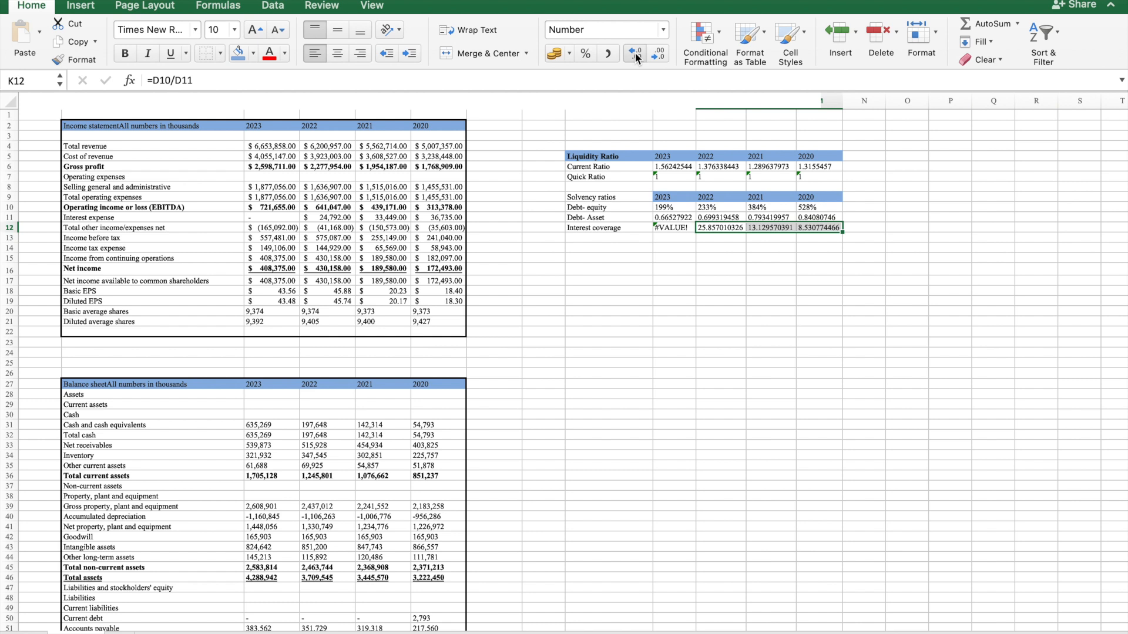
click(653, 54)
click(653, 54)
click(653, 54)
click(654, 54)
click(654, 54)
click(653, 54)
click(653, 54)
click(820, 207)
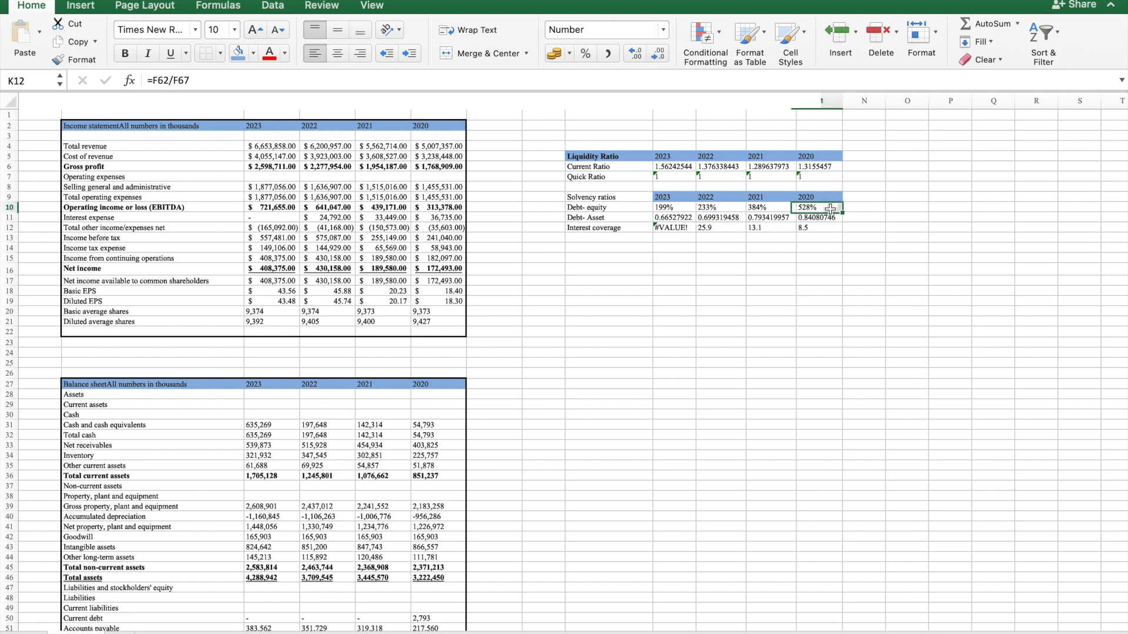
Format the Debt-Asset row for 2023 to 2020 as percentages with two decimal places.
click(686, 218)
drag(685, 218, 831, 220)
click(591, 52)
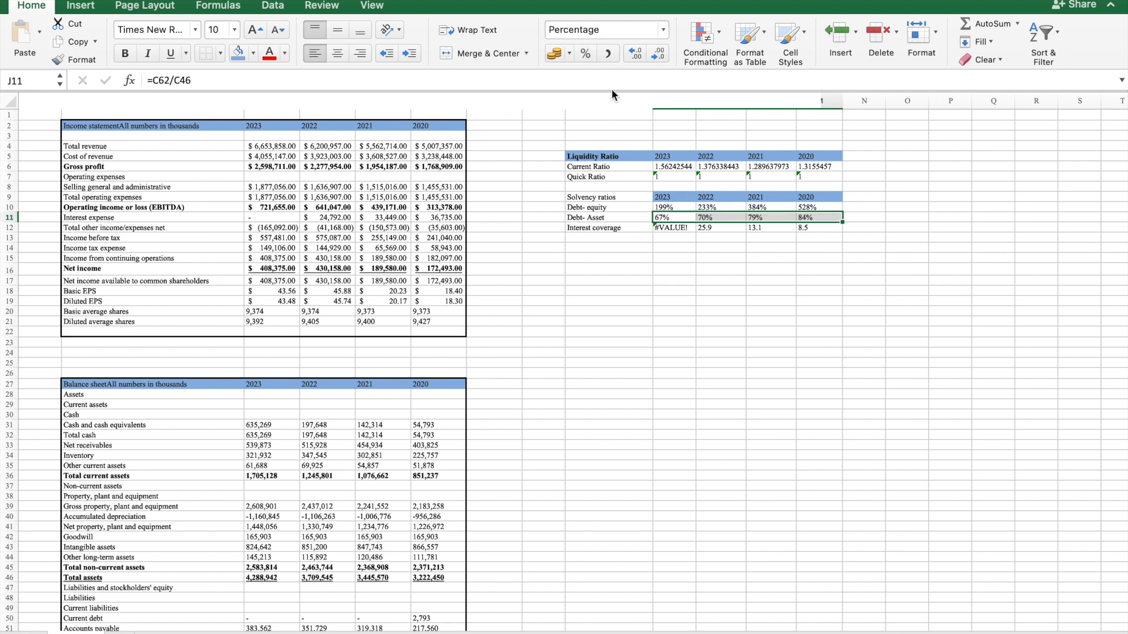
click(637, 55)
click(636, 55)
Show the Debt-equity percentages with two decimal places and fill the Solvency ratios heading cell with the blue header color.
click(675, 206)
drag(676, 204, 820, 207)
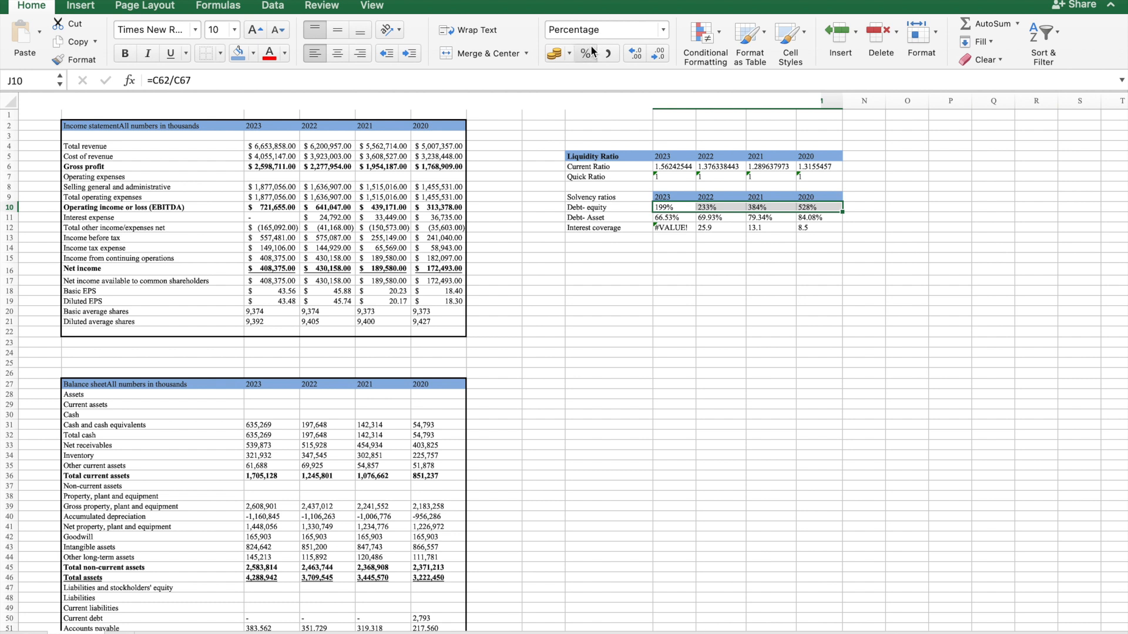
click(635, 53)
click(634, 53)
drag(693, 270, 724, 296)
click(724, 296)
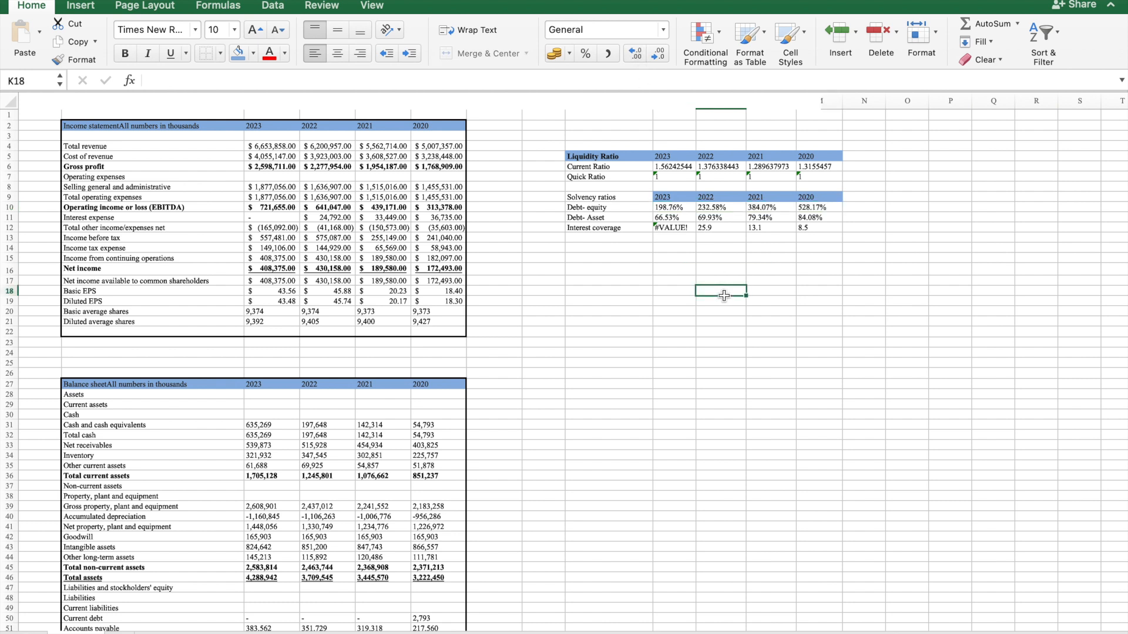
click(615, 195)
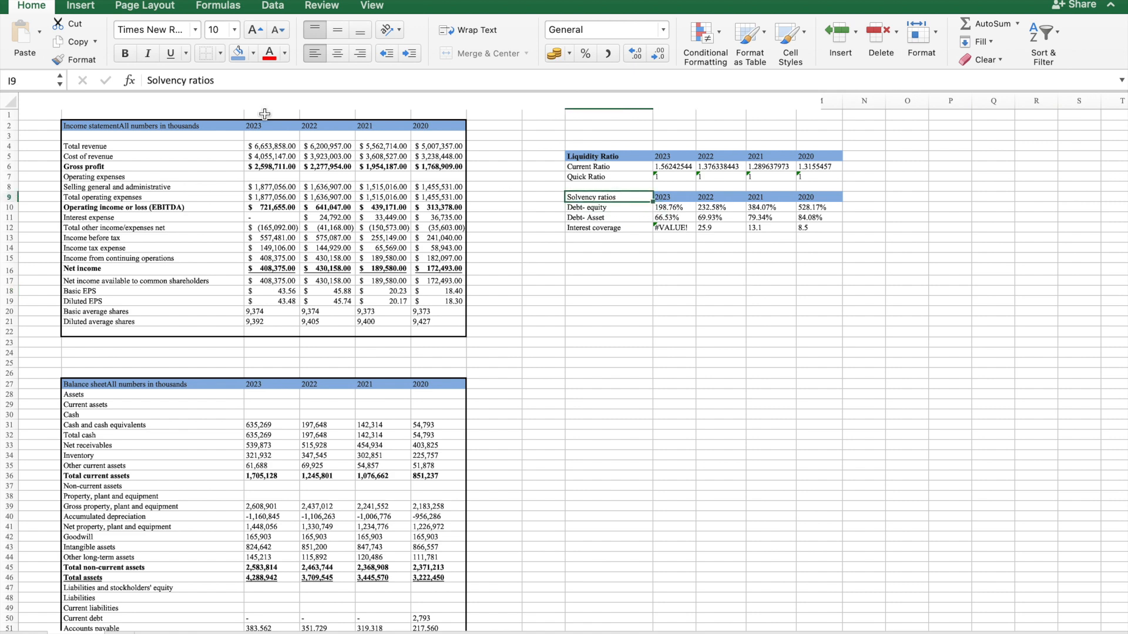
click(238, 54)
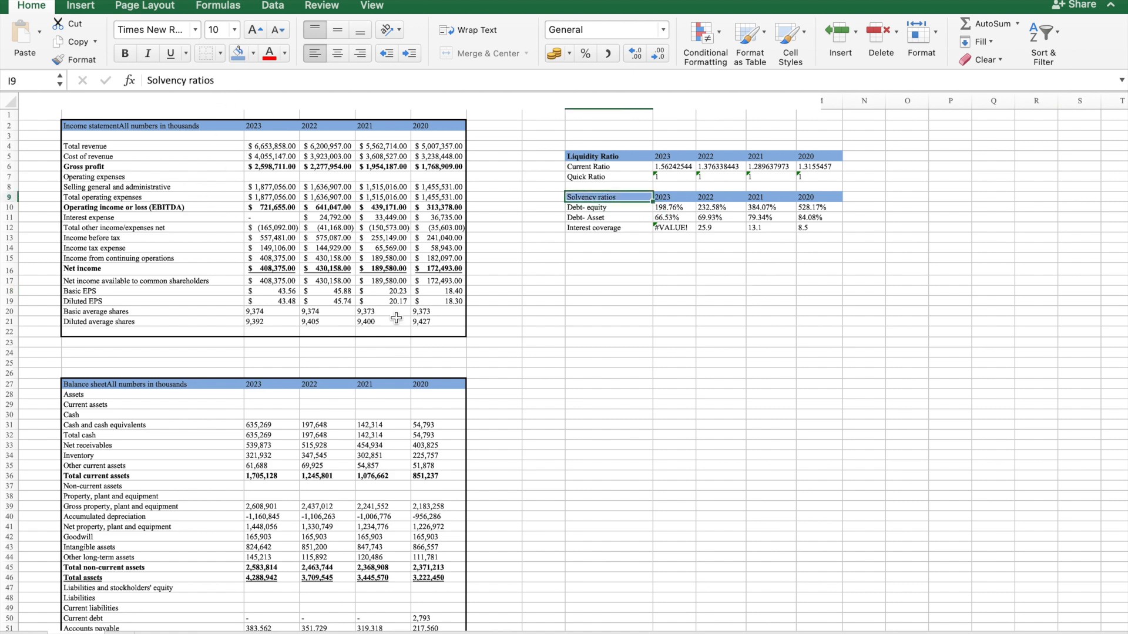
Consult the Profitability Ratios section on Investopedia, return to Excel and enter the heading "Profitabilty Ratios" in cell I14.
key(ctrl+Left)
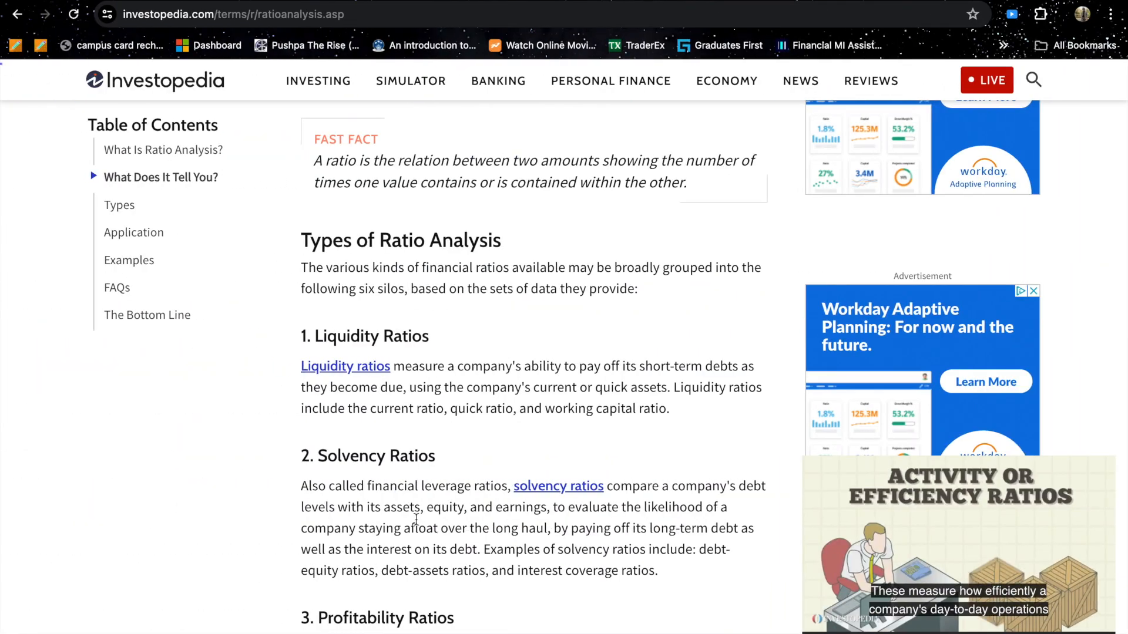
scroll(416, 519, down, 4)
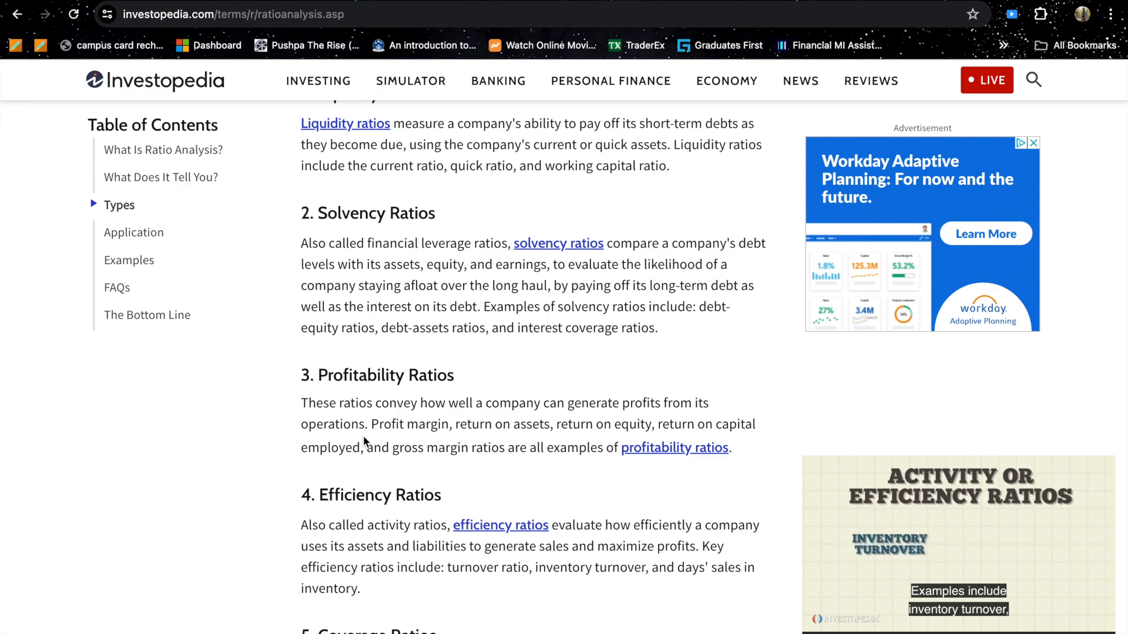
key(ctrl+Right)
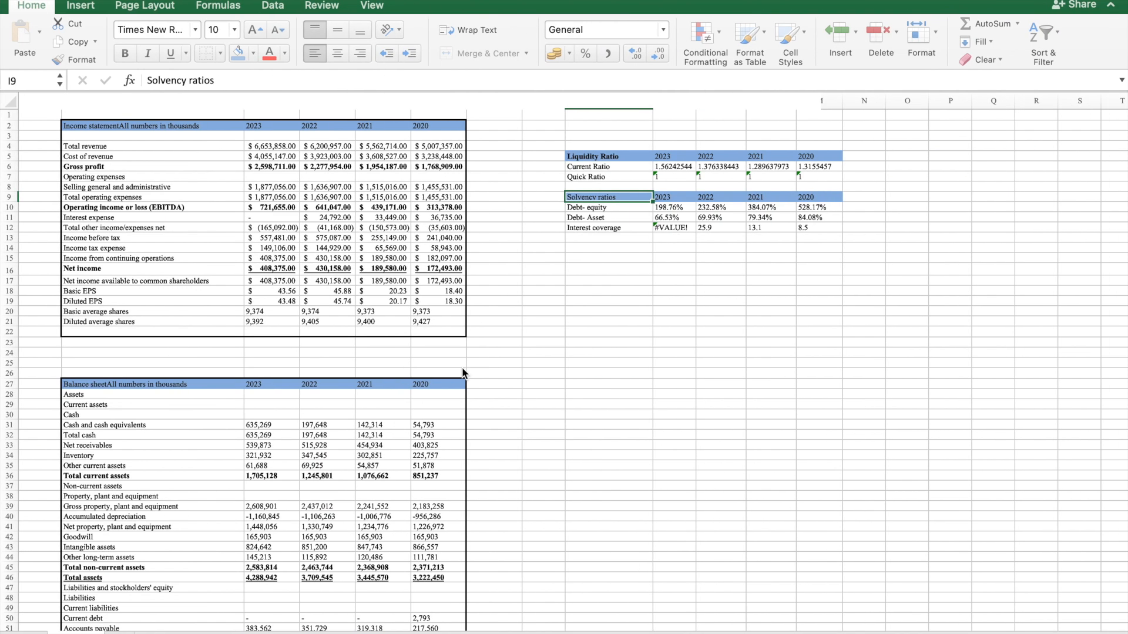
click(606, 248)
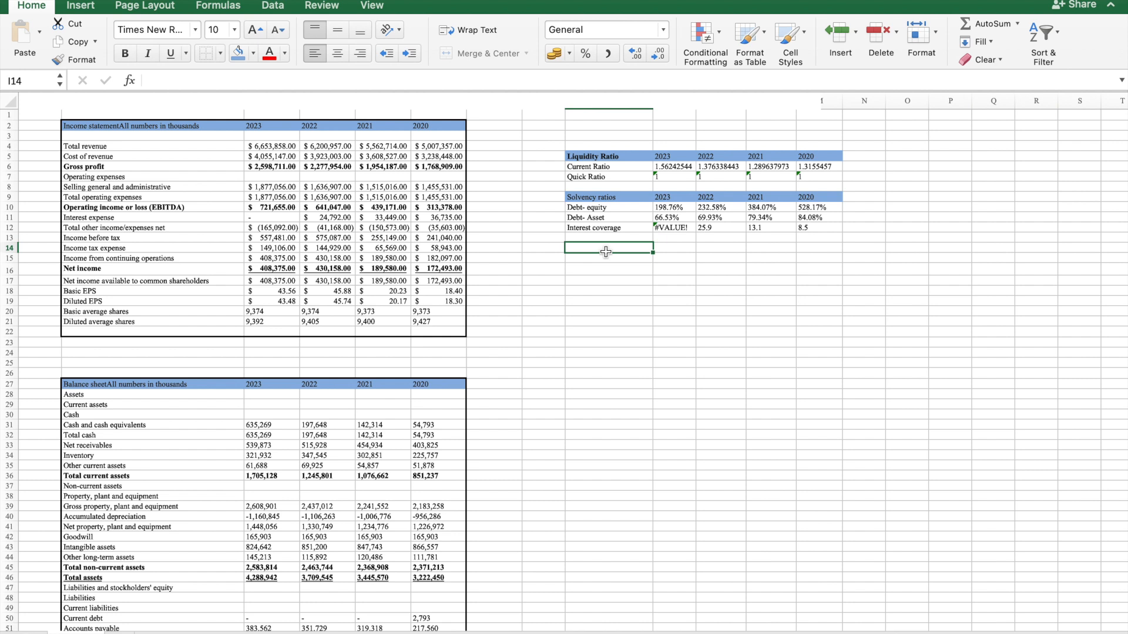
text(Profitabilty Ratios)
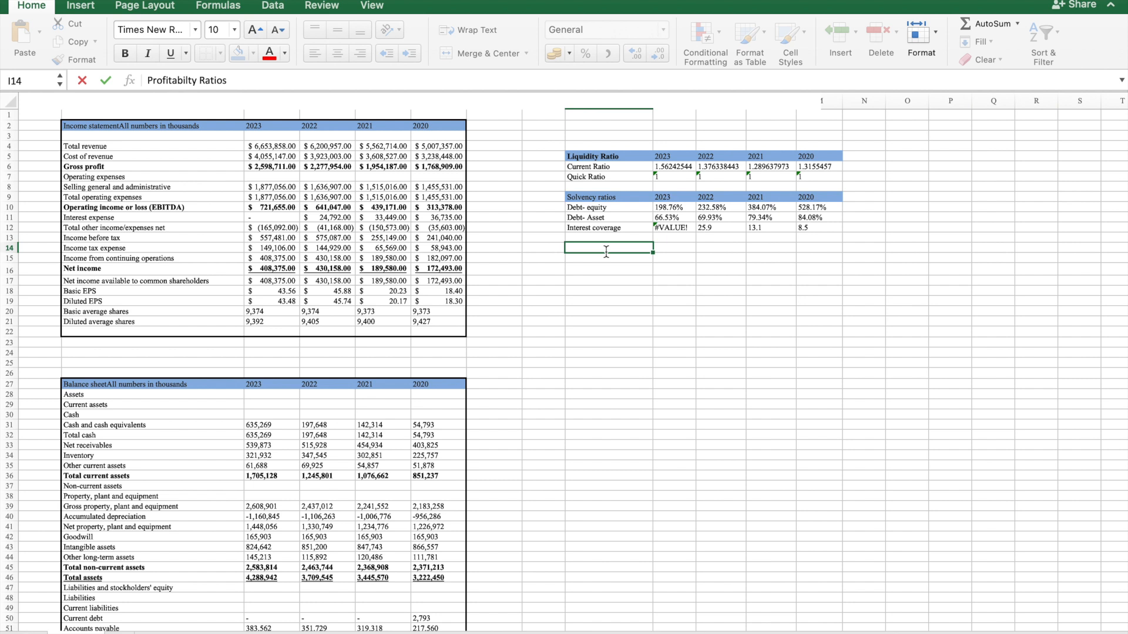
key(Return)
Copy the 2023 to 2020 year headers from the solvency table to J14:M14, beside the Profitabilty Ratios heading.
click(660, 247)
drag(664, 197, 818, 202)
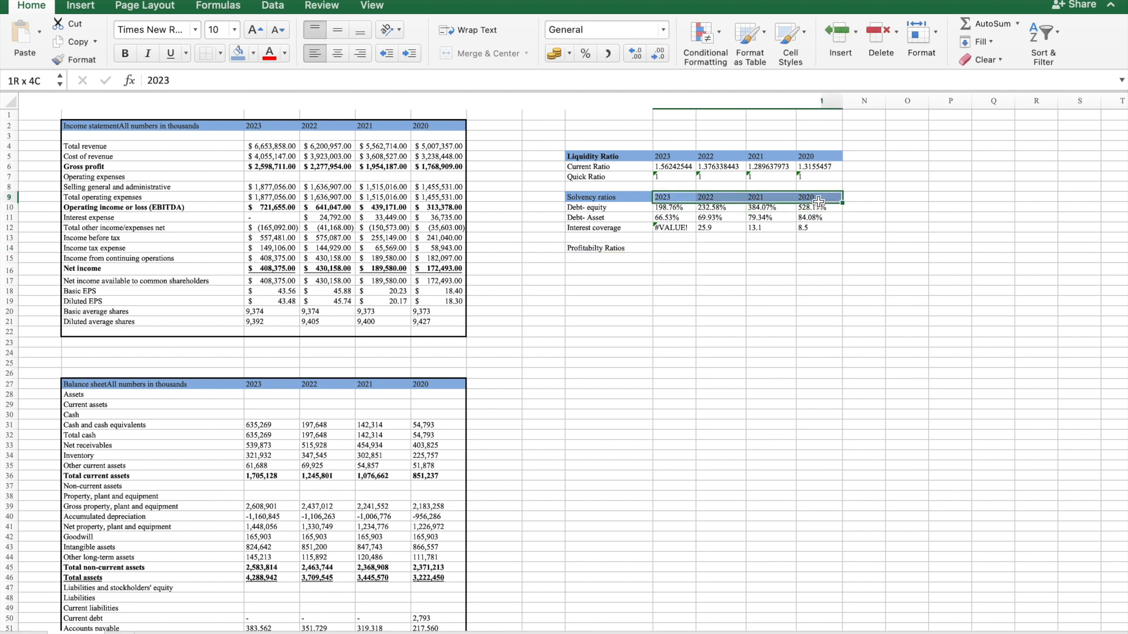
key(super+c)
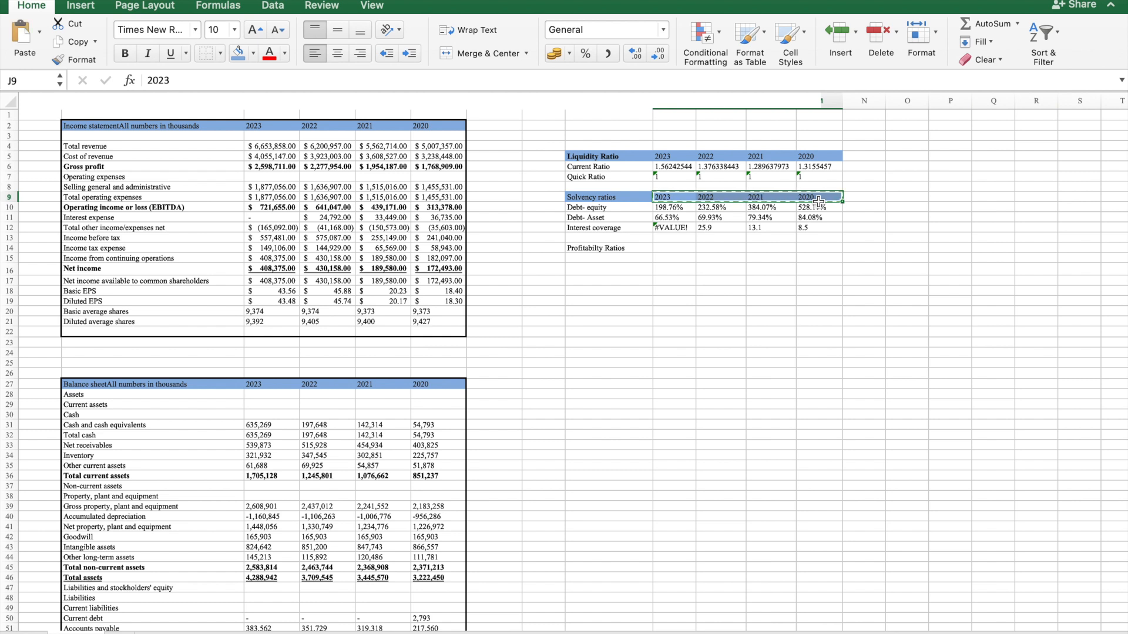
click(671, 246)
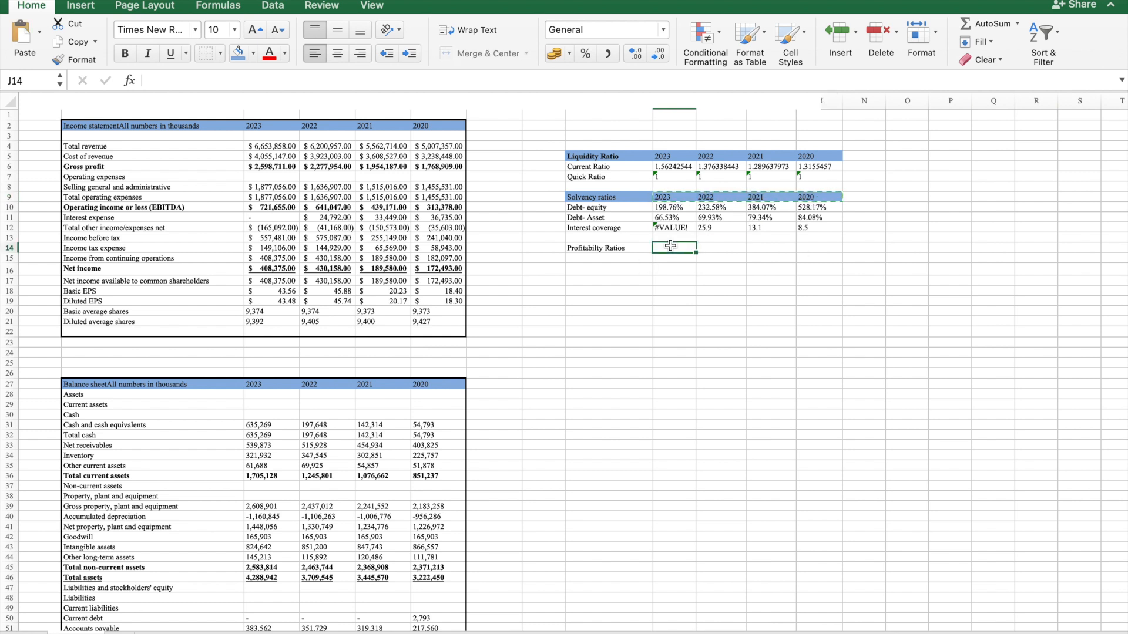
key(super+v)
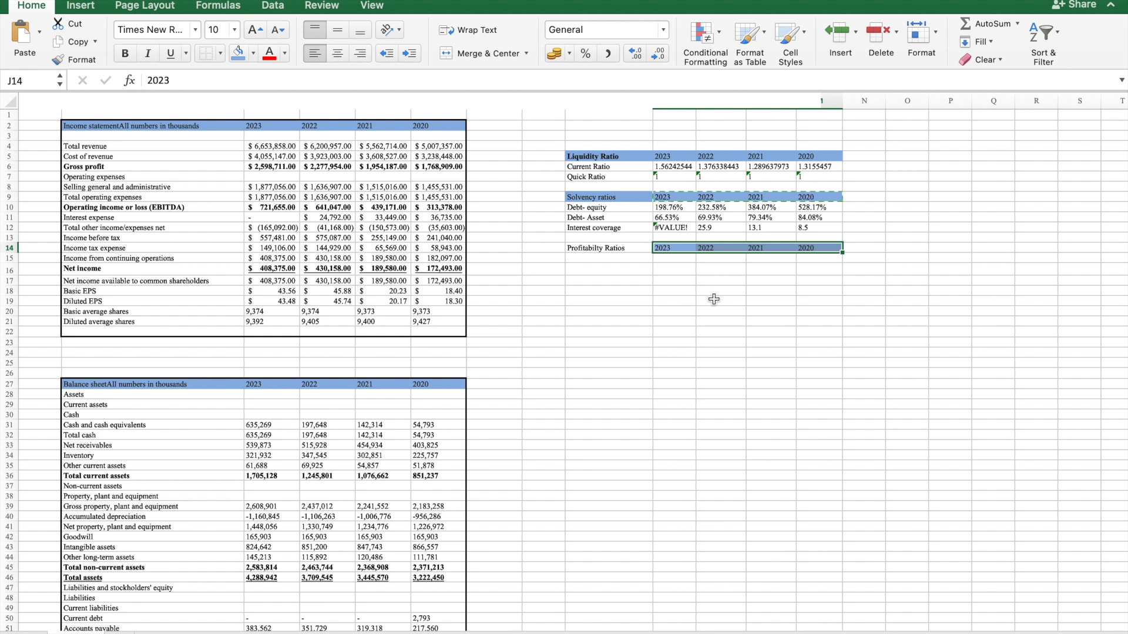
Fill the Profitabilty Ratios heading cell with the blue header color.
click(633, 252)
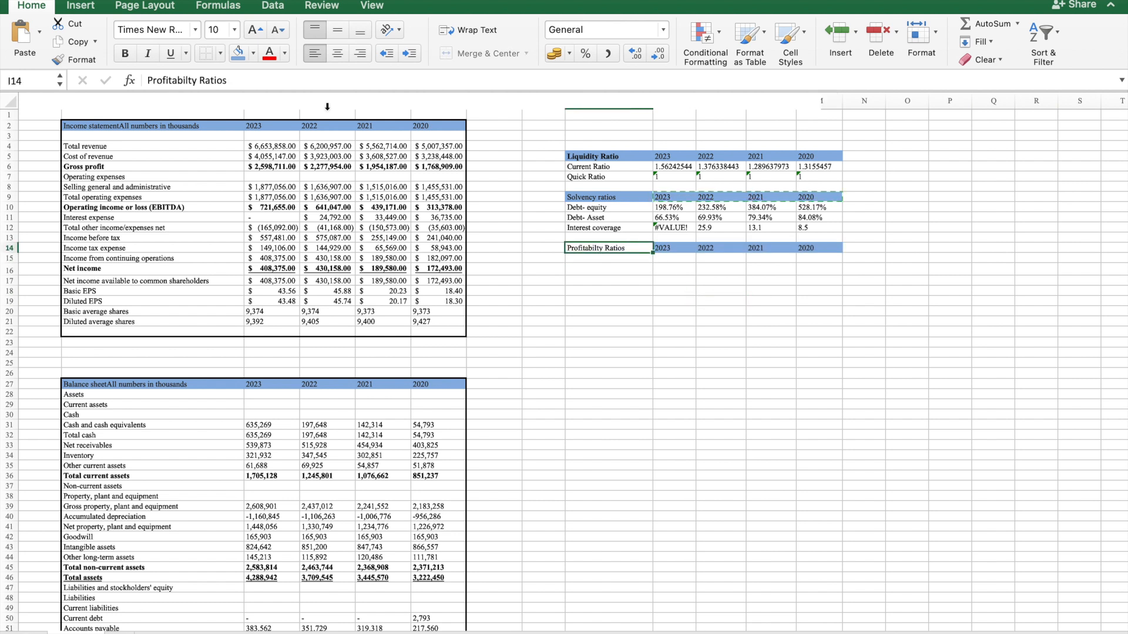
click(238, 53)
click(725, 381)
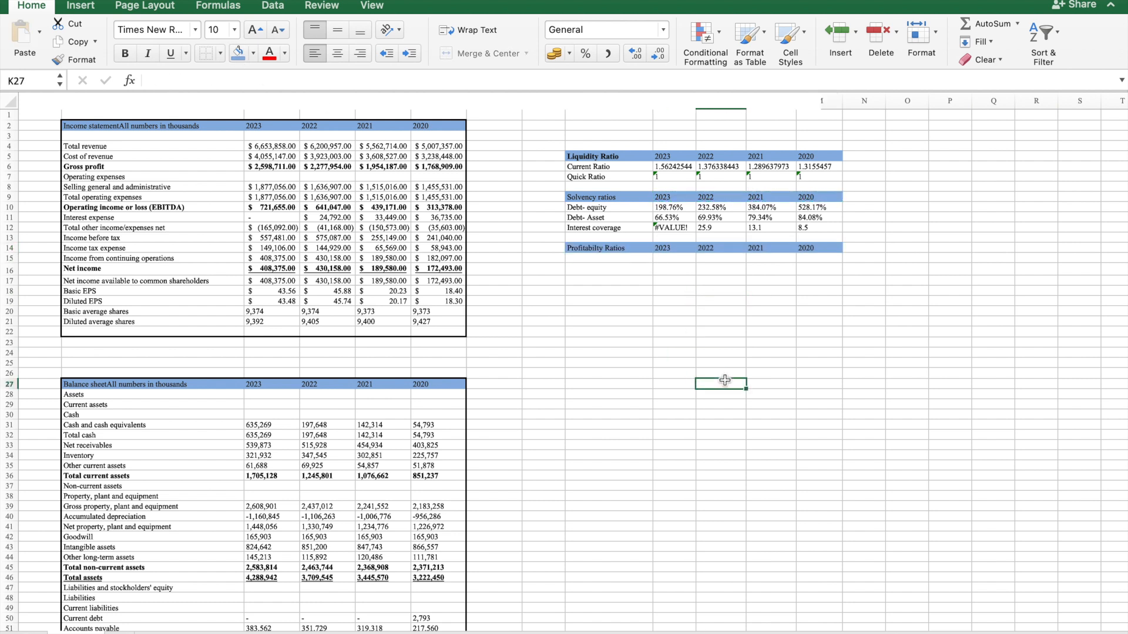
Enter the row labels "Gross Magrin", "Operationg ,argin" and "Net Margin" in I15:I17 under the Profitabilty Ratios heading.
click(597, 262)
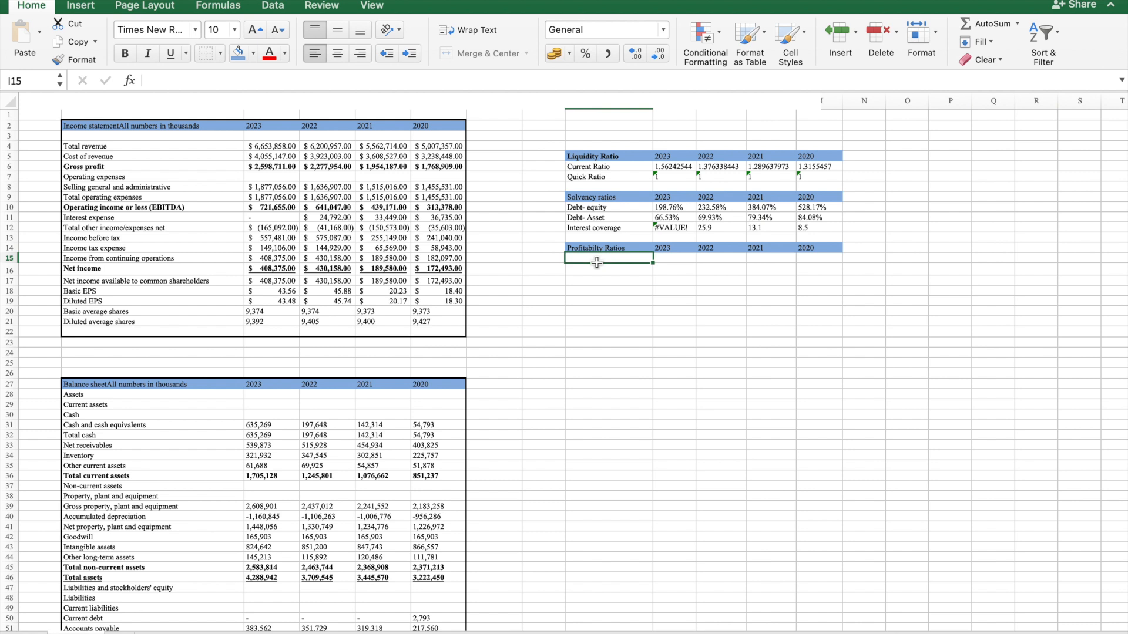
text(Gross Magrin)
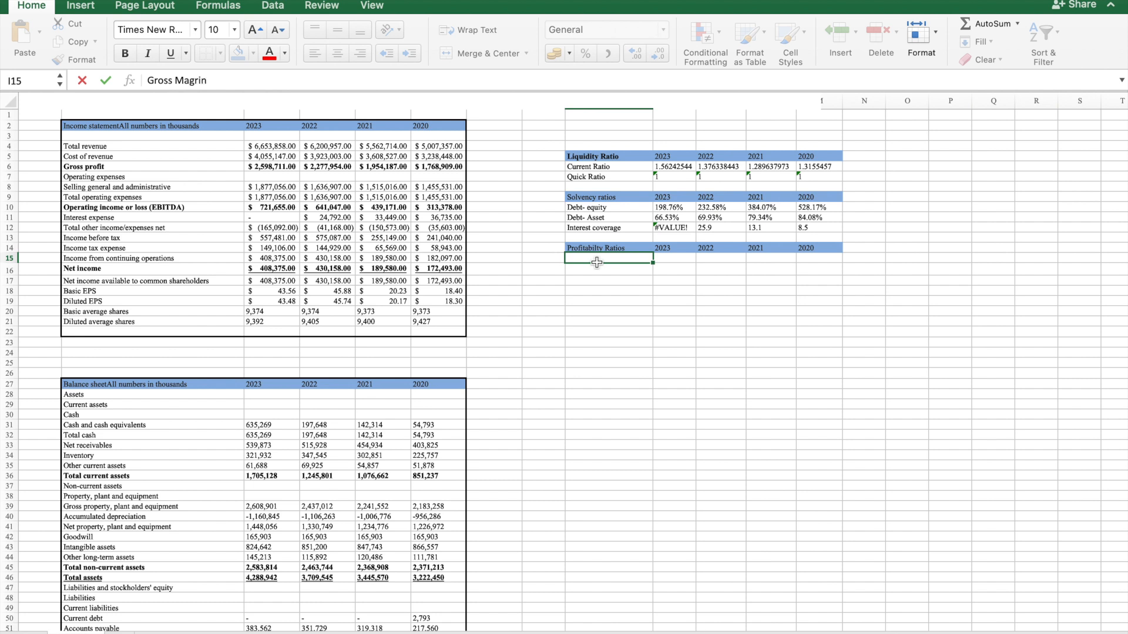
key(Return)
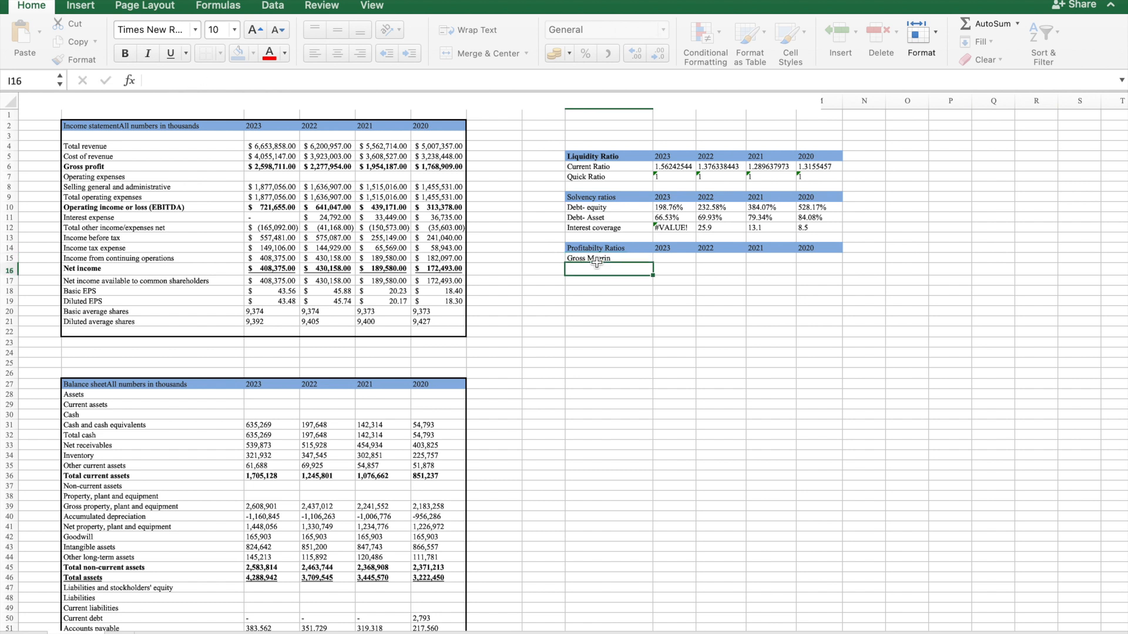
text(Opera)
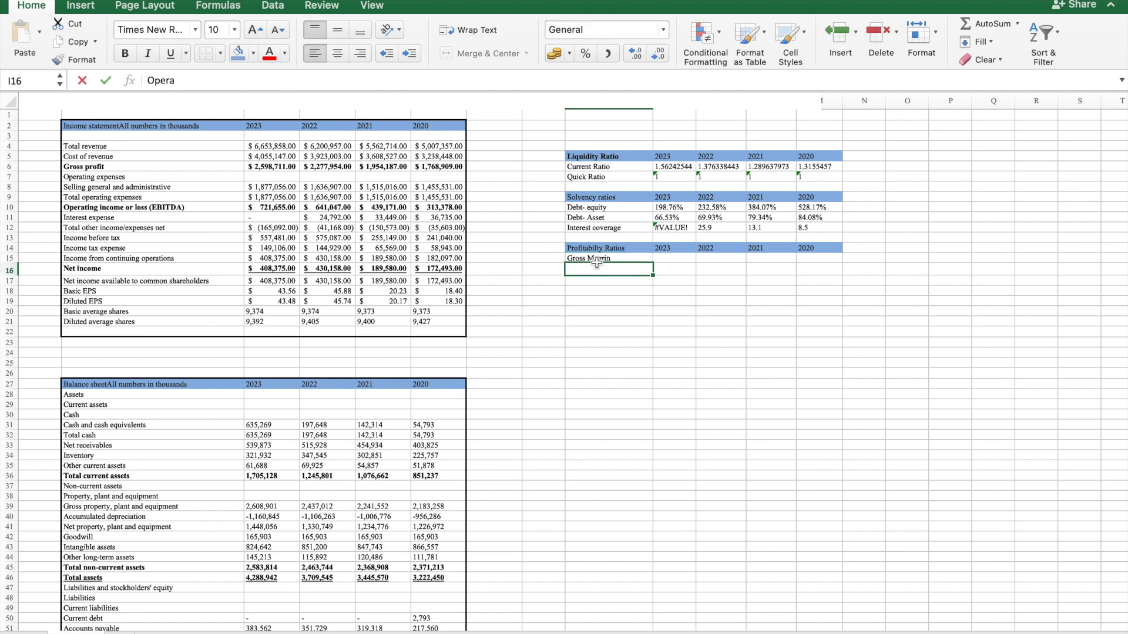
text(tiong ,argin)
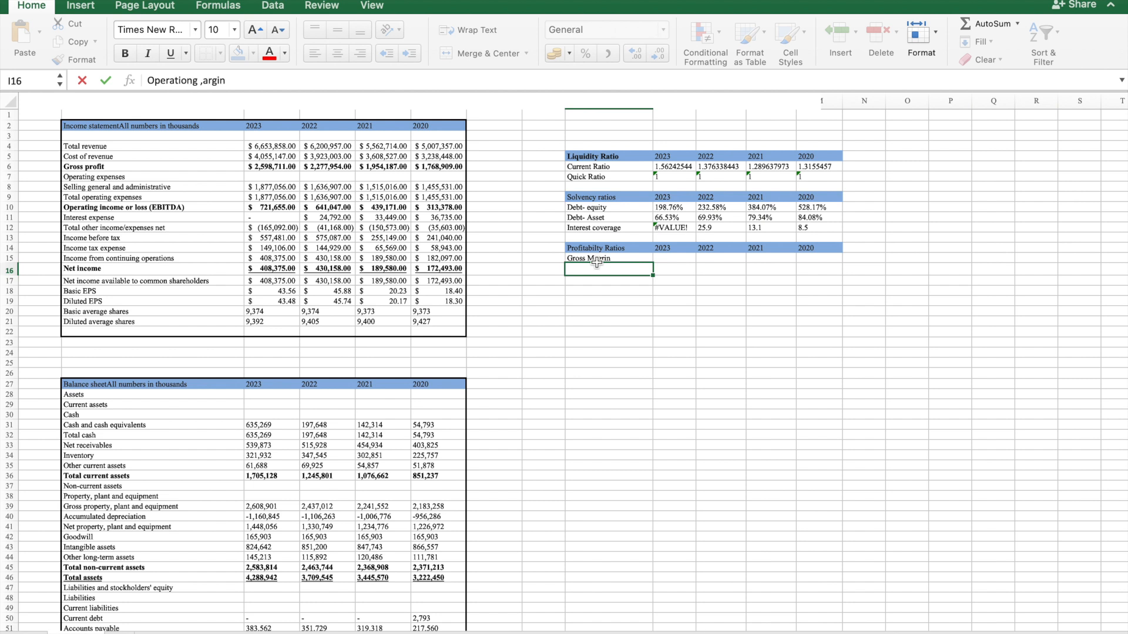
key(Return)
text(Net Margin)
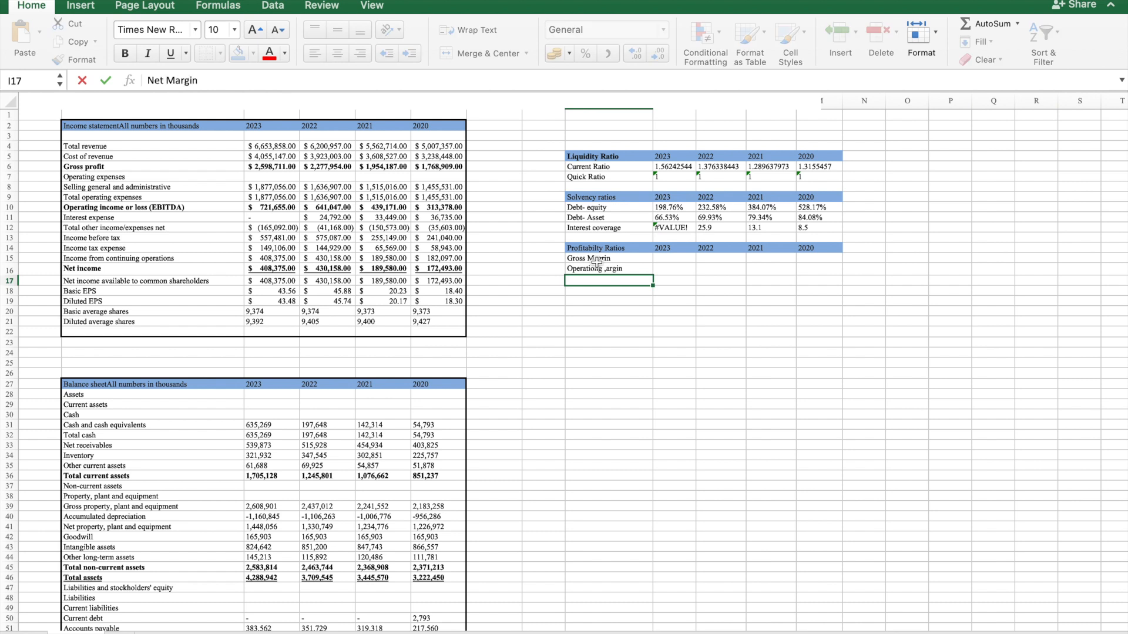
key(Return)
Enter the row labels "Retun on asst" and "retun on equity" in I18 and I19, below Net Margin.
key(ctrl+Left)
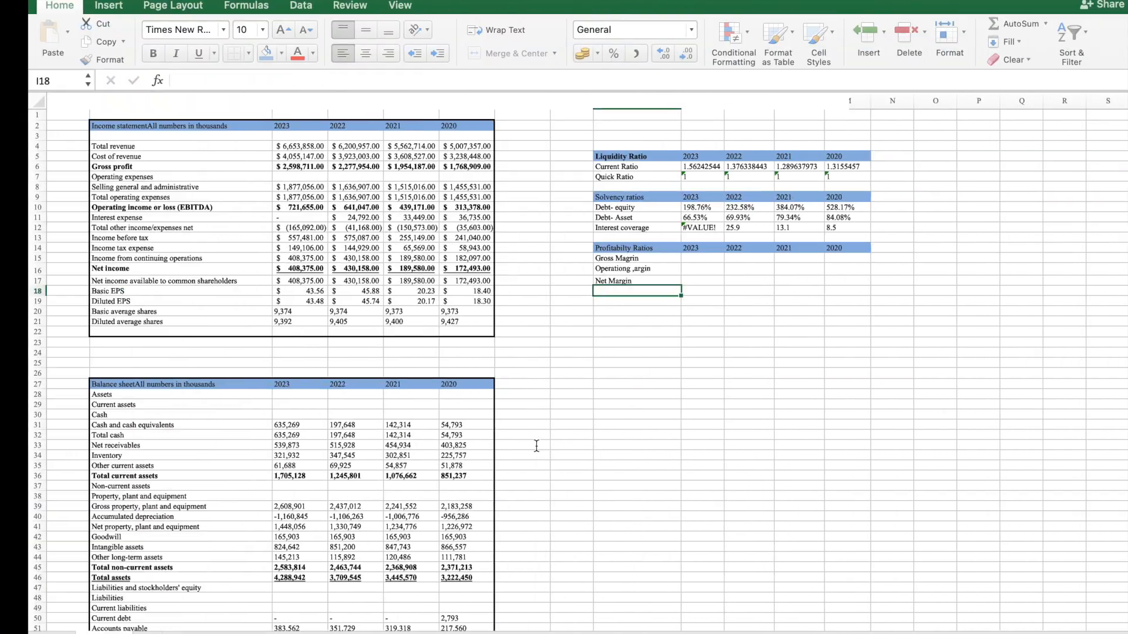
text(tun on asst)
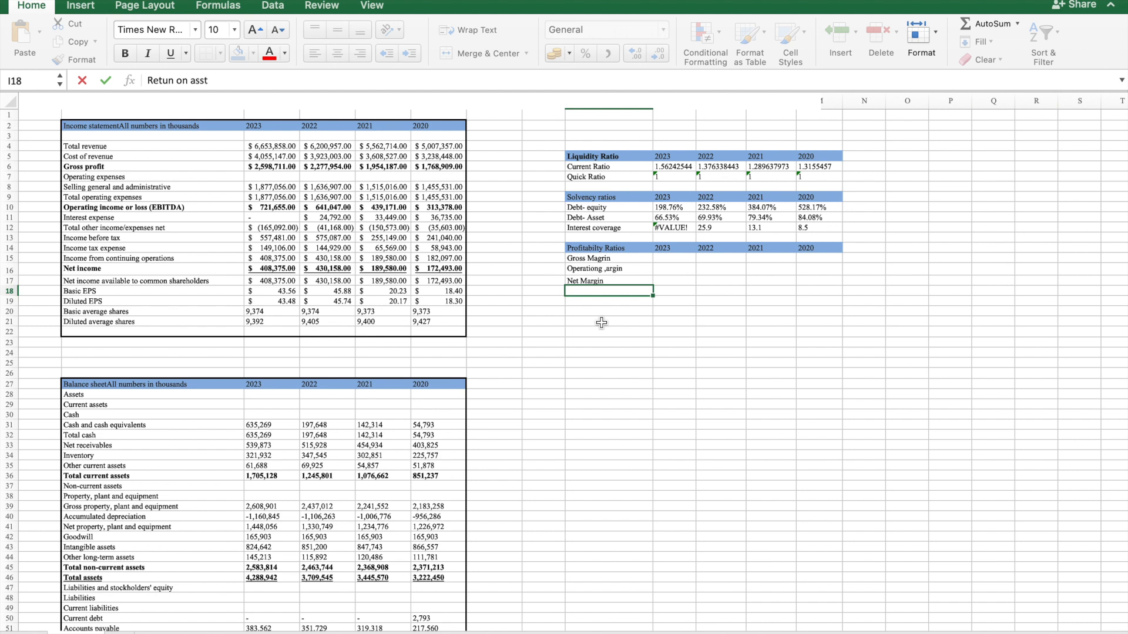
key(Return)
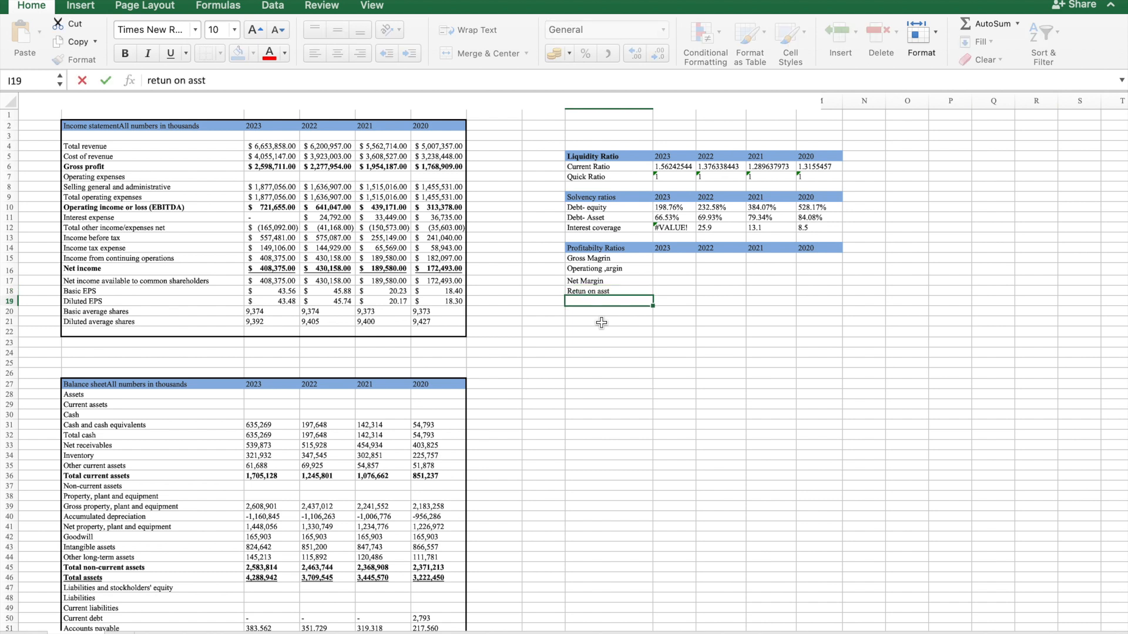
text(retun on equity)
key(Return)
Recheck Investopedia's profitability ratio examples, then return to Excel and enter the label "return on capital employed" in I20.
text(re)
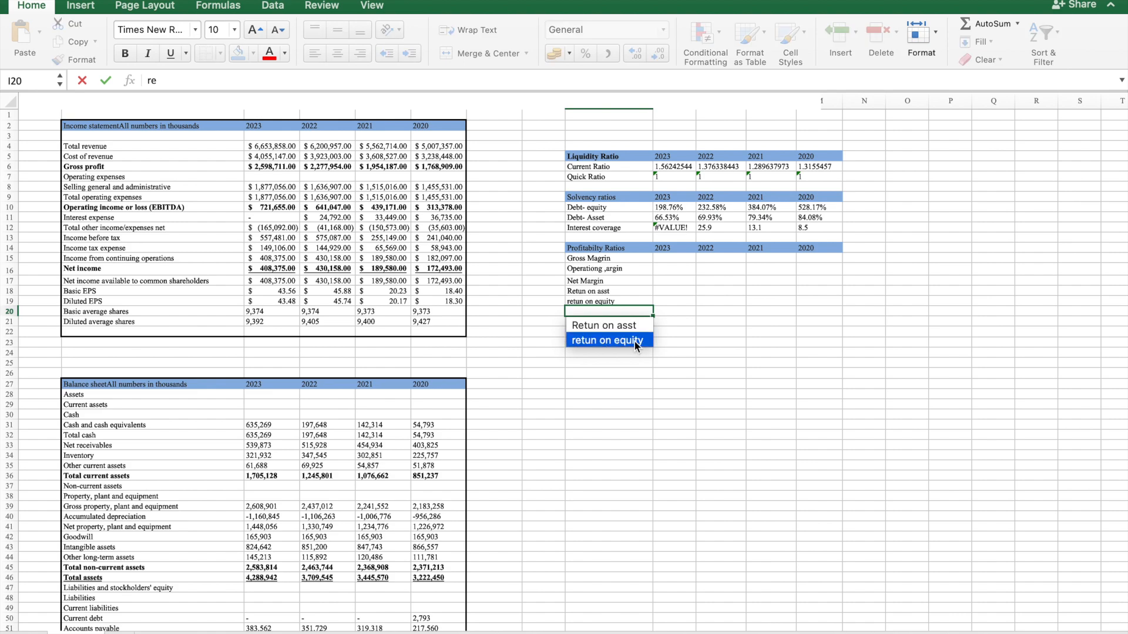
key(ctrl+Left)
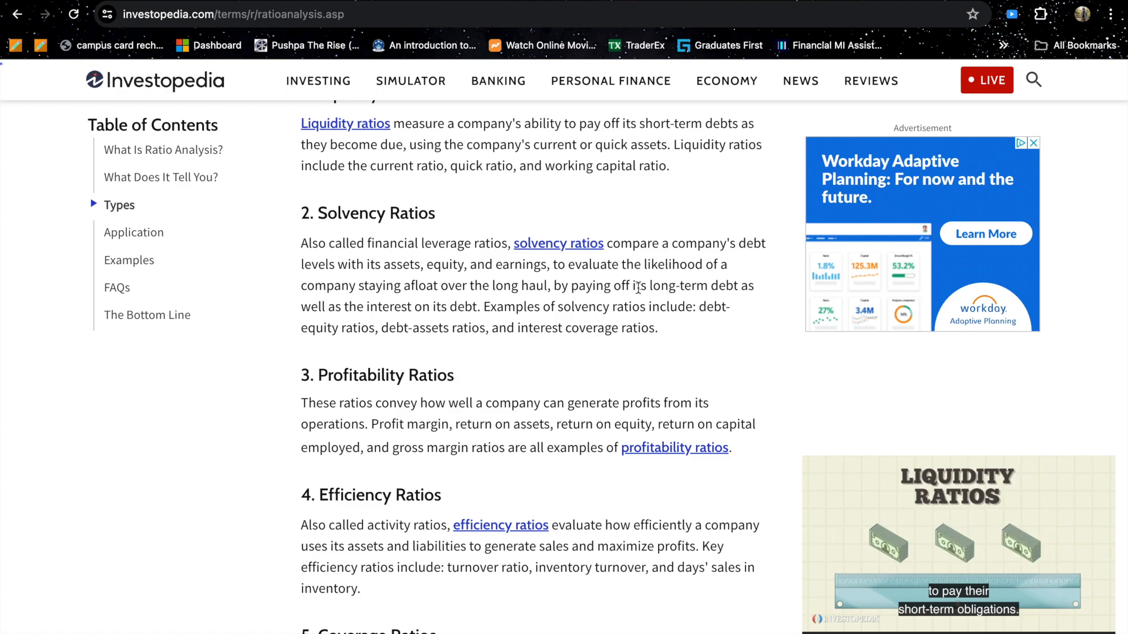
key(ctrl+Right)
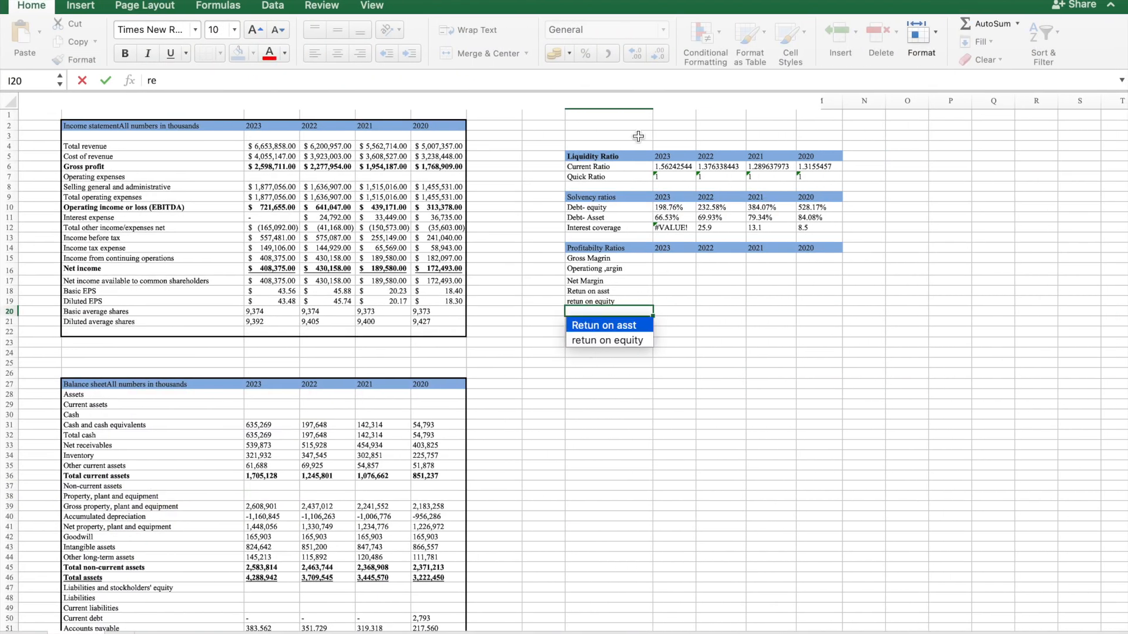
text(turn on capital employed)
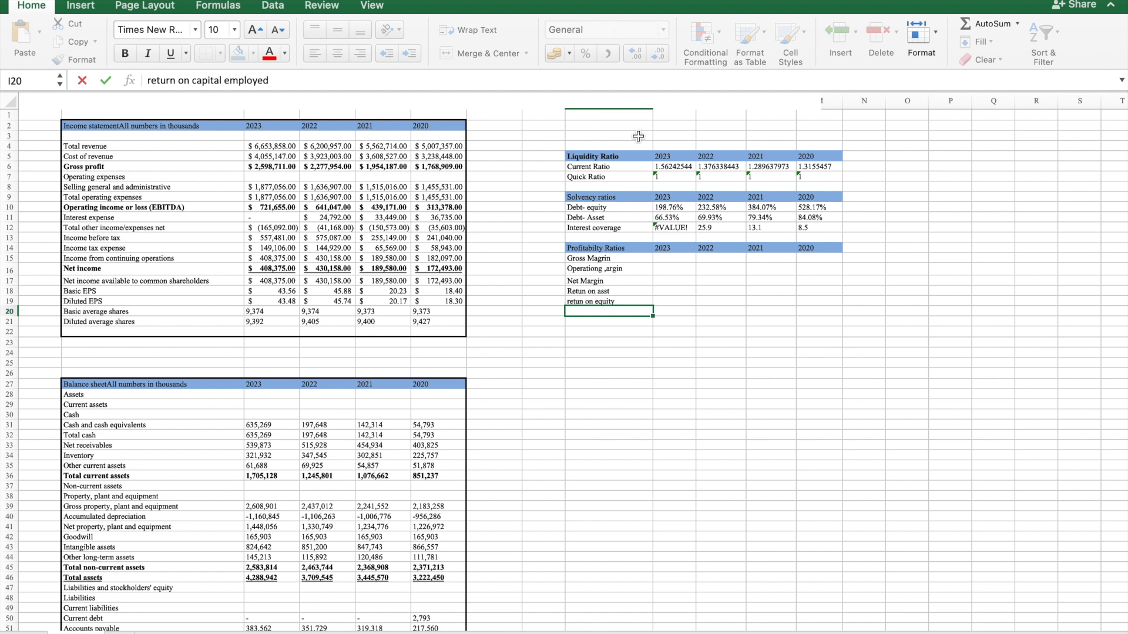
key(Return)
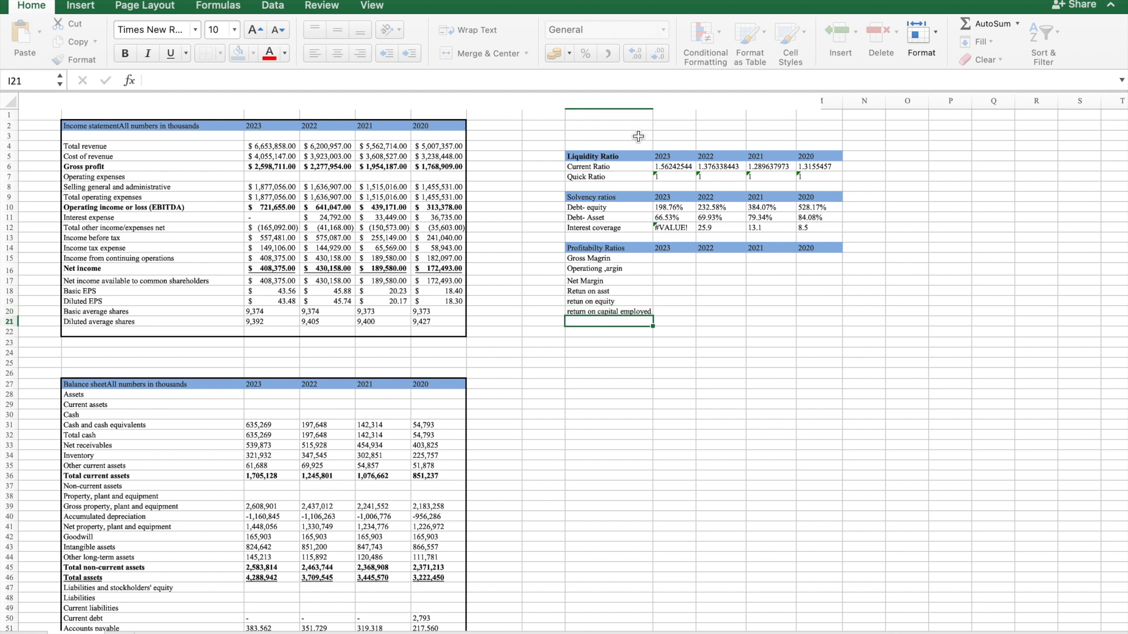
click(586, 312)
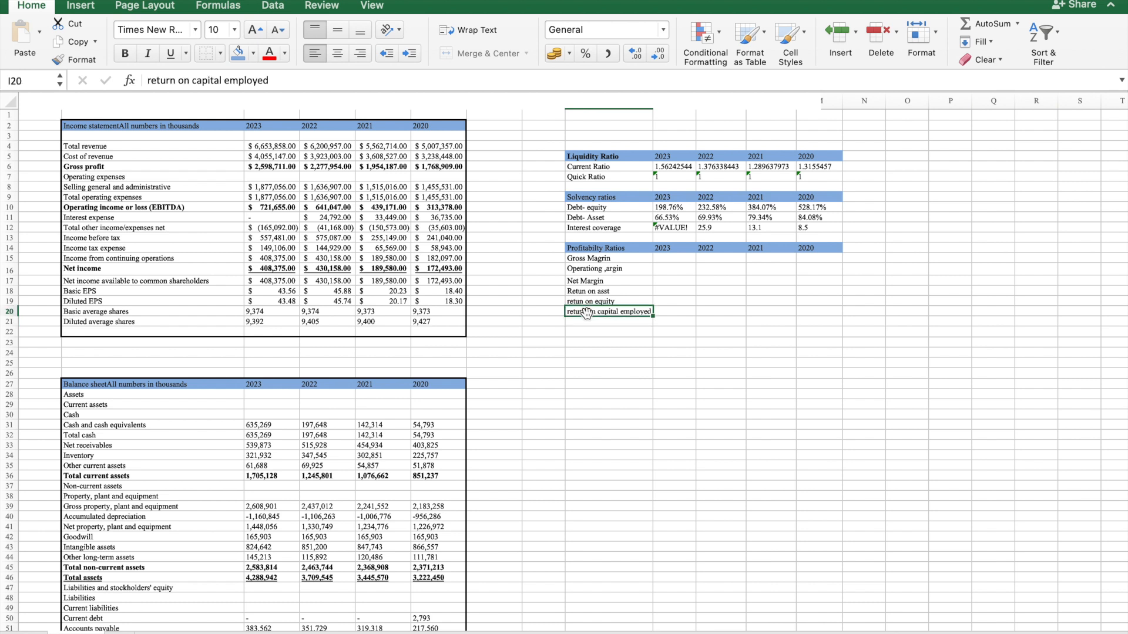
Calculate the 2023 gross margin in J15 as gross profit over total revenue (=C6/C4) and fill it across to 2020.
click(585, 292)
click(584, 271)
click(590, 259)
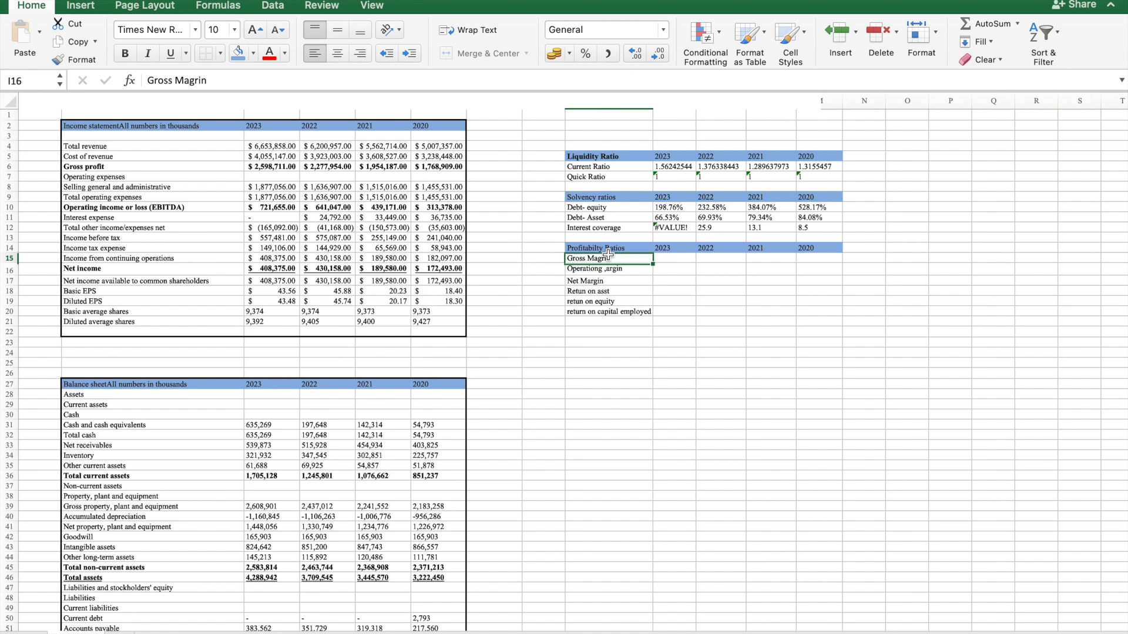
click(688, 260)
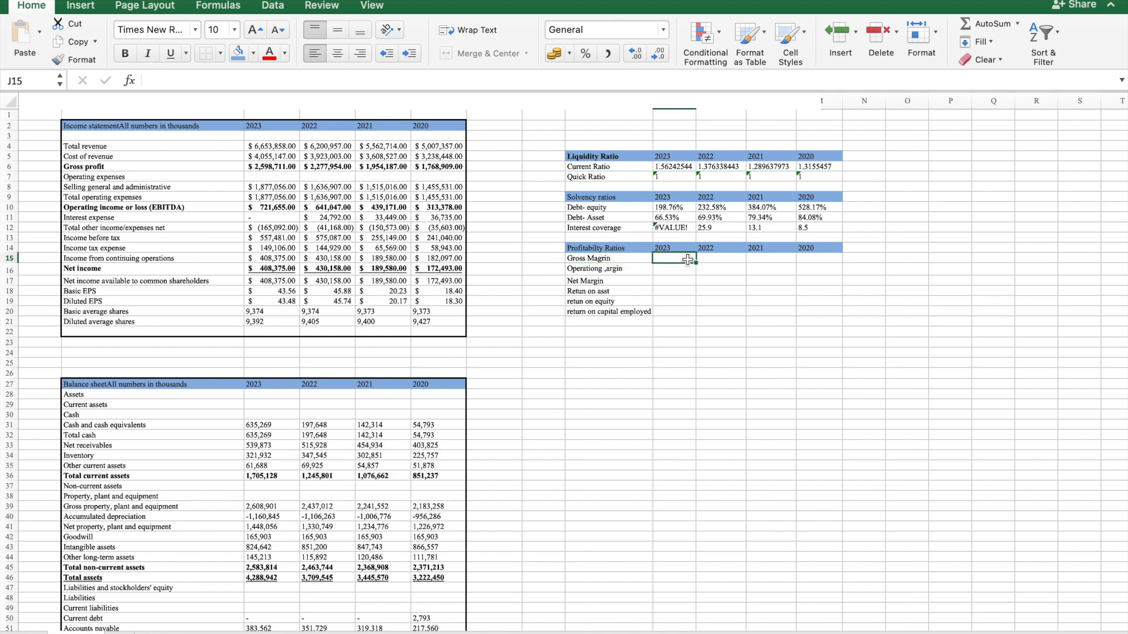
text(=)
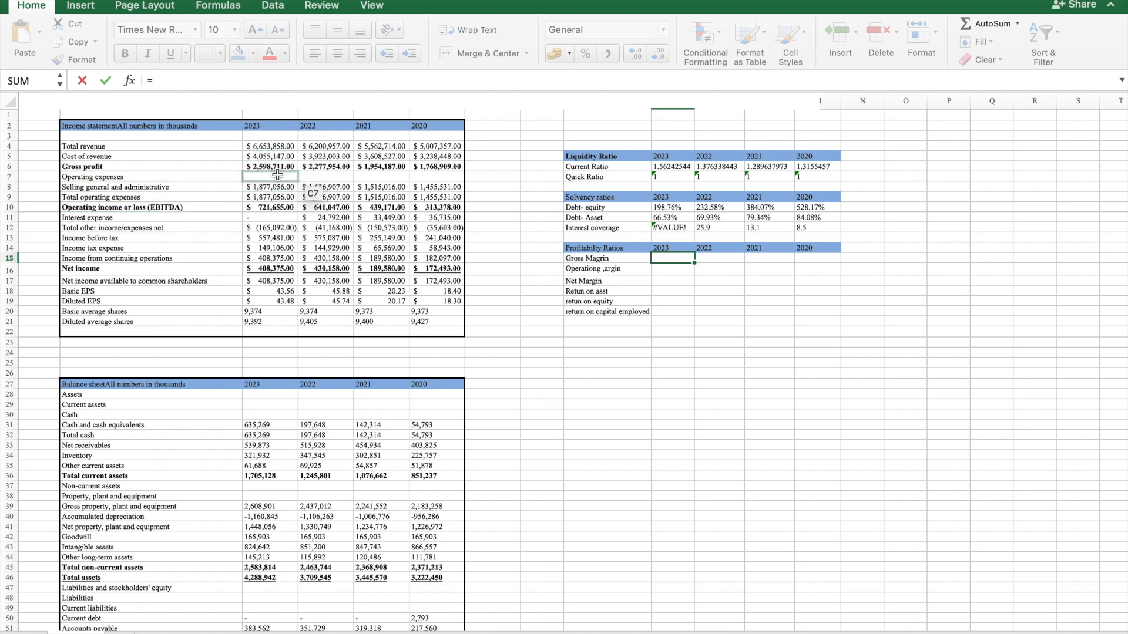
click(279, 168)
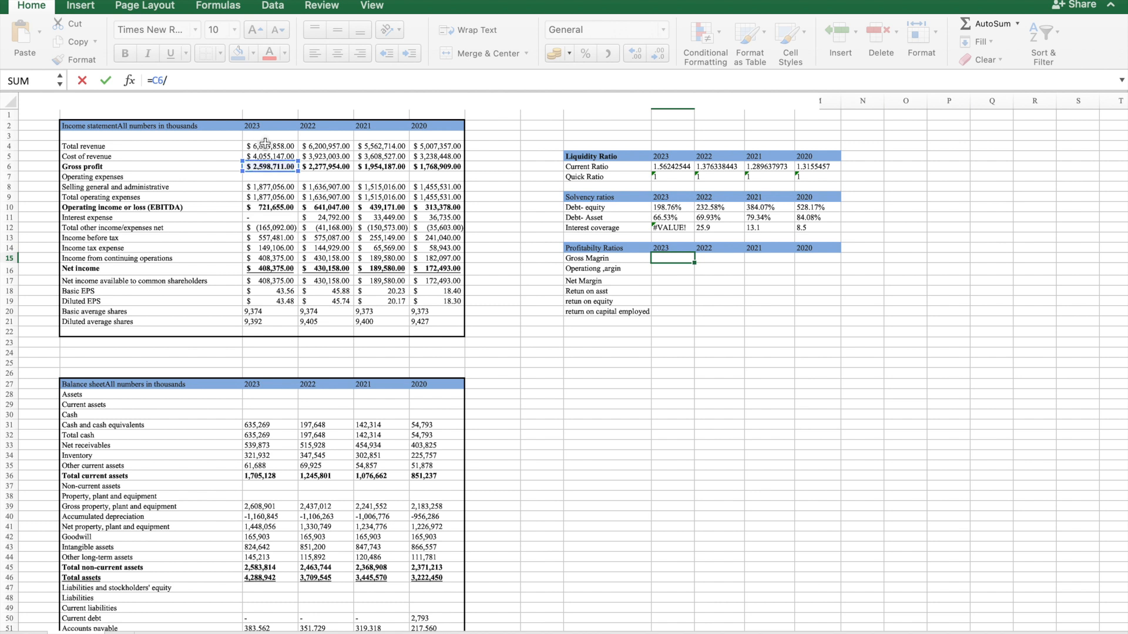
click(268, 145)
key(Return)
click(672, 258)
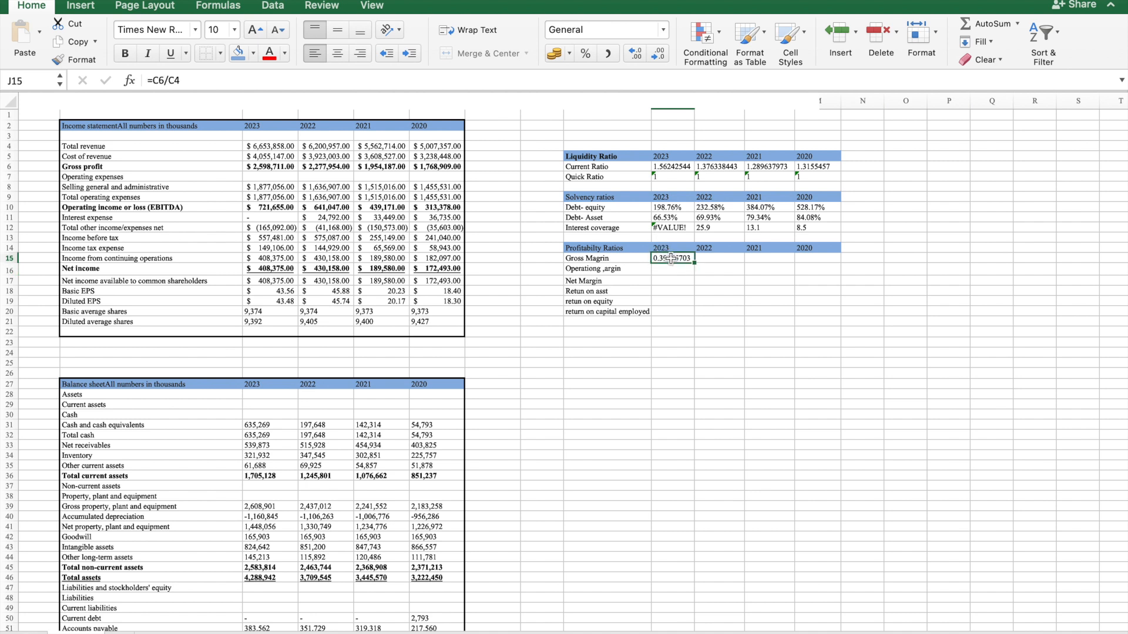
drag(694, 264, 666, 272)
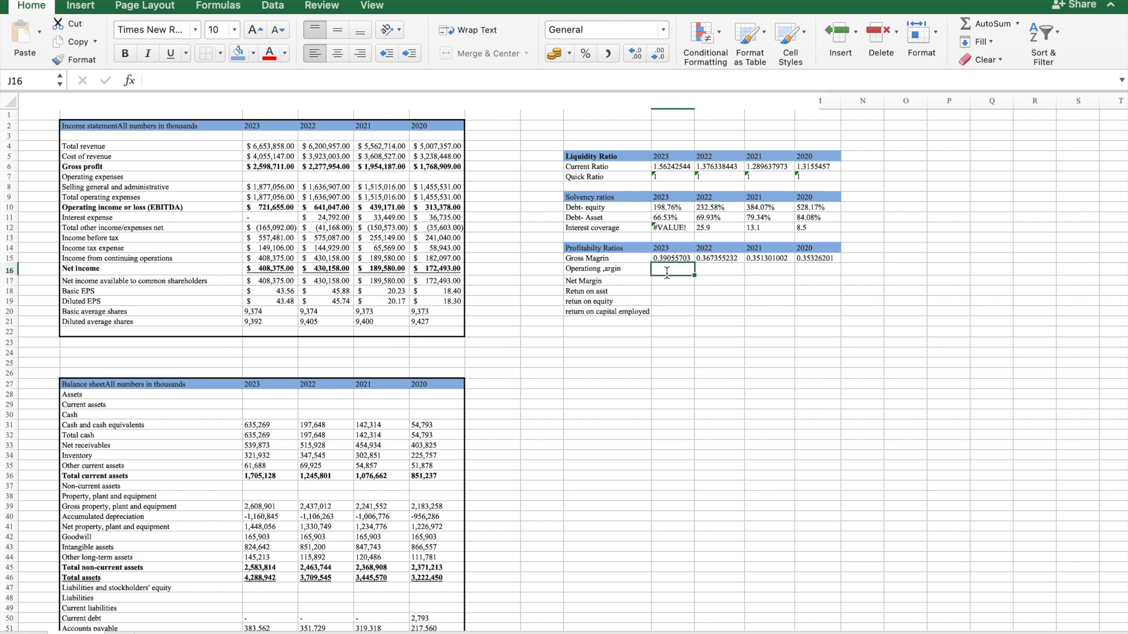
Calculate the 2023 operating margin in J16 as operating income over total revenue (=C10/C4) and fill it across to 2020.
text(=)
click(263, 148)
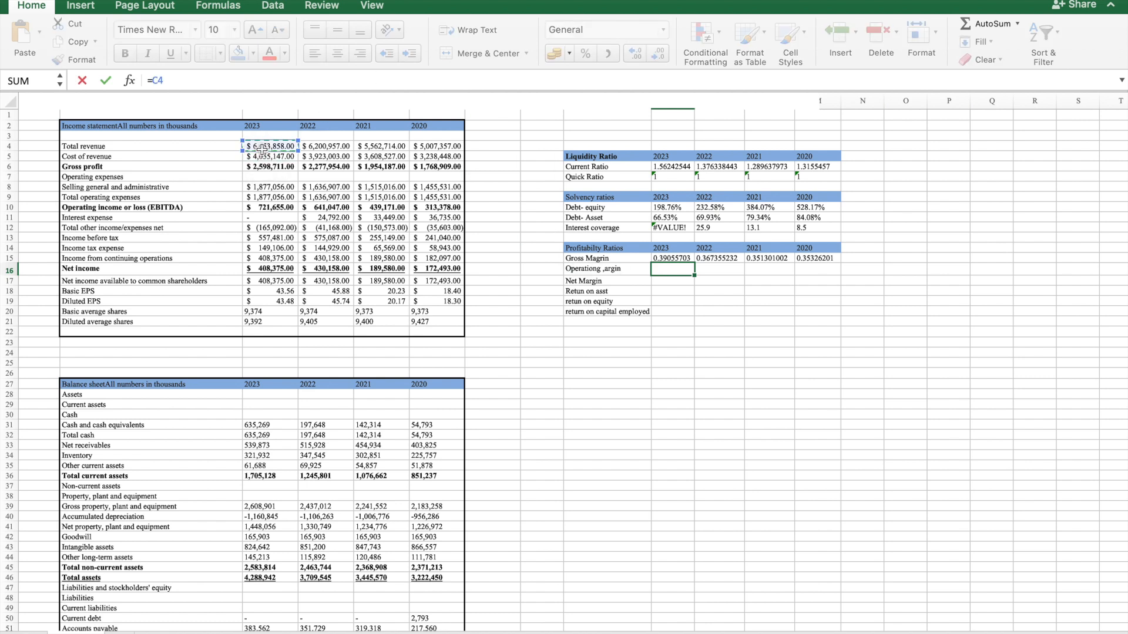
click(263, 209)
text(/)
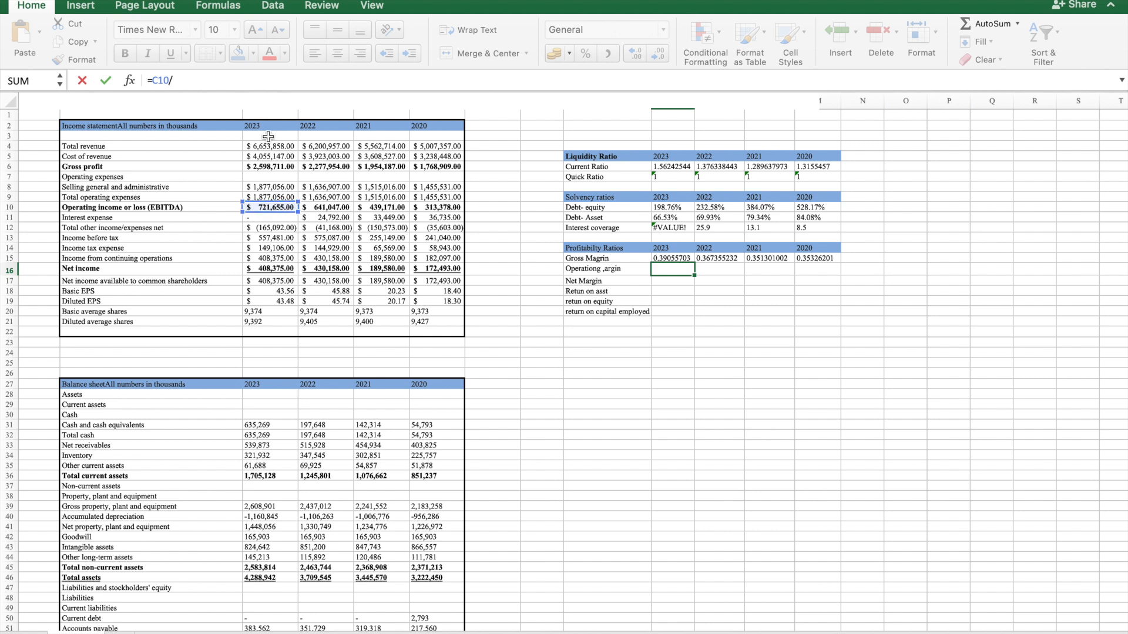
click(269, 145)
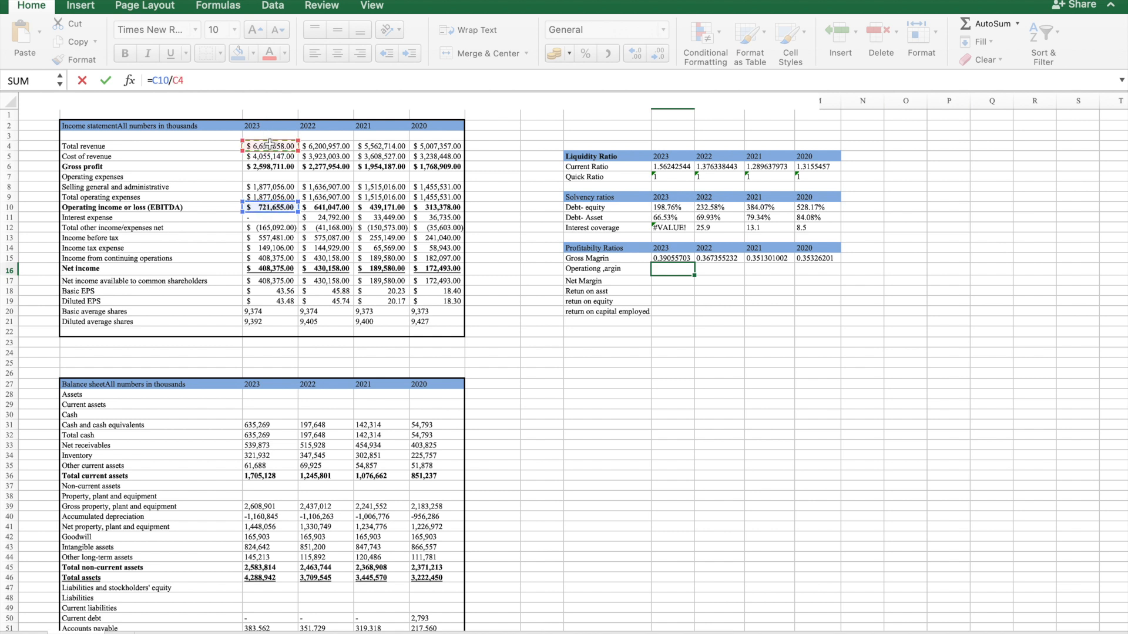
key(Return)
click(689, 270)
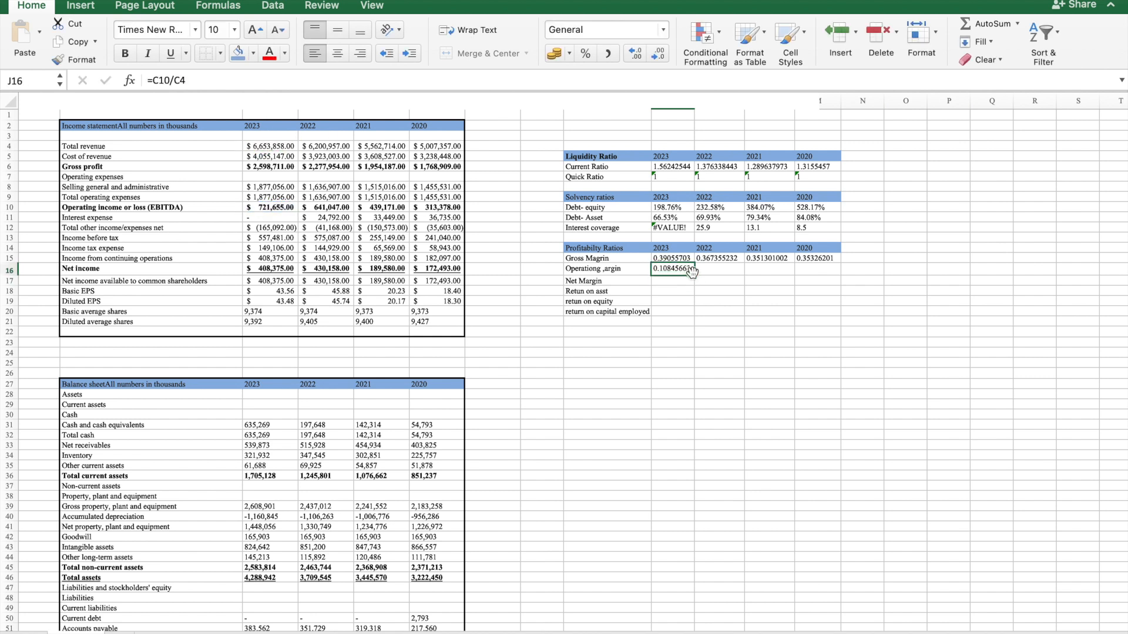
drag(693, 273, 819, 275)
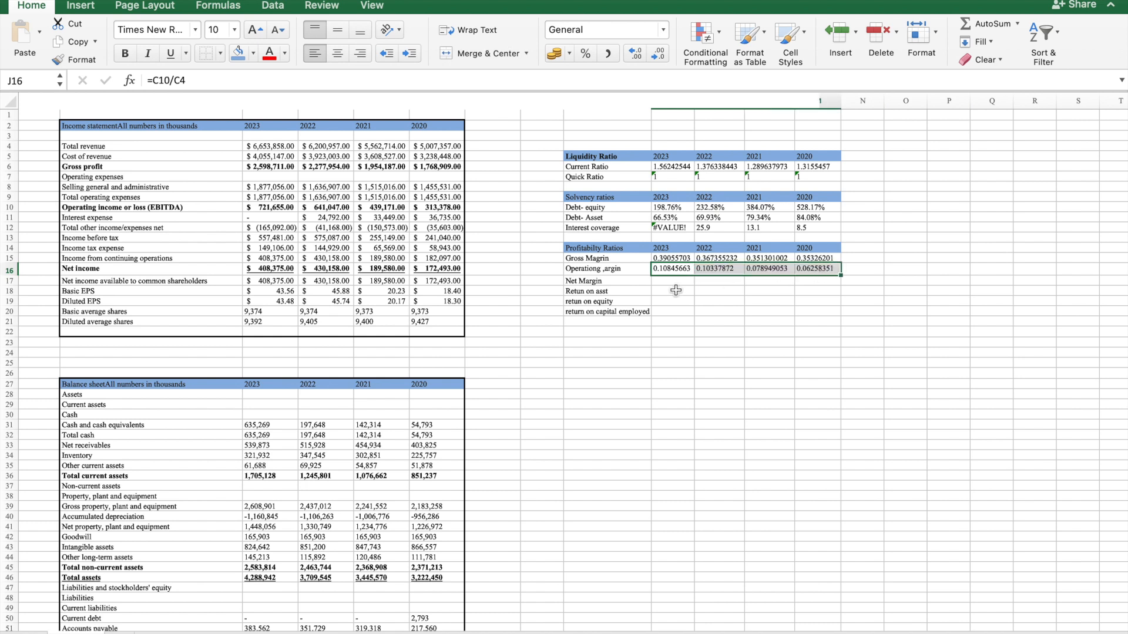
Calculate the 2023 net margin in J17 as net income over total revenue (=C16/C4) and fill it across to 2020.
click(671, 282)
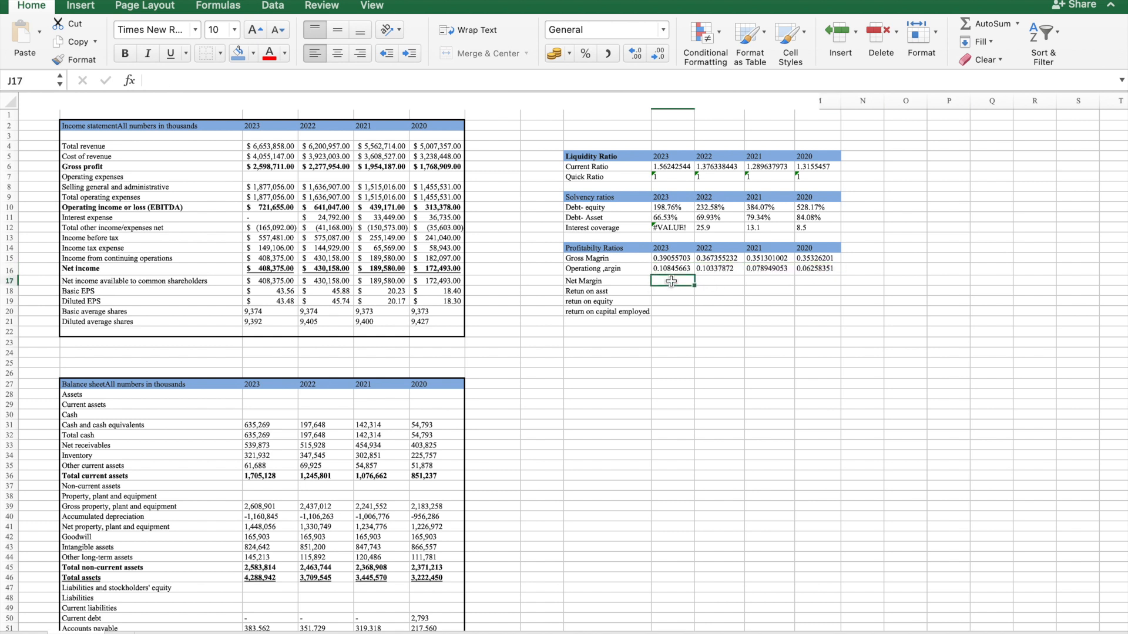
text(=)
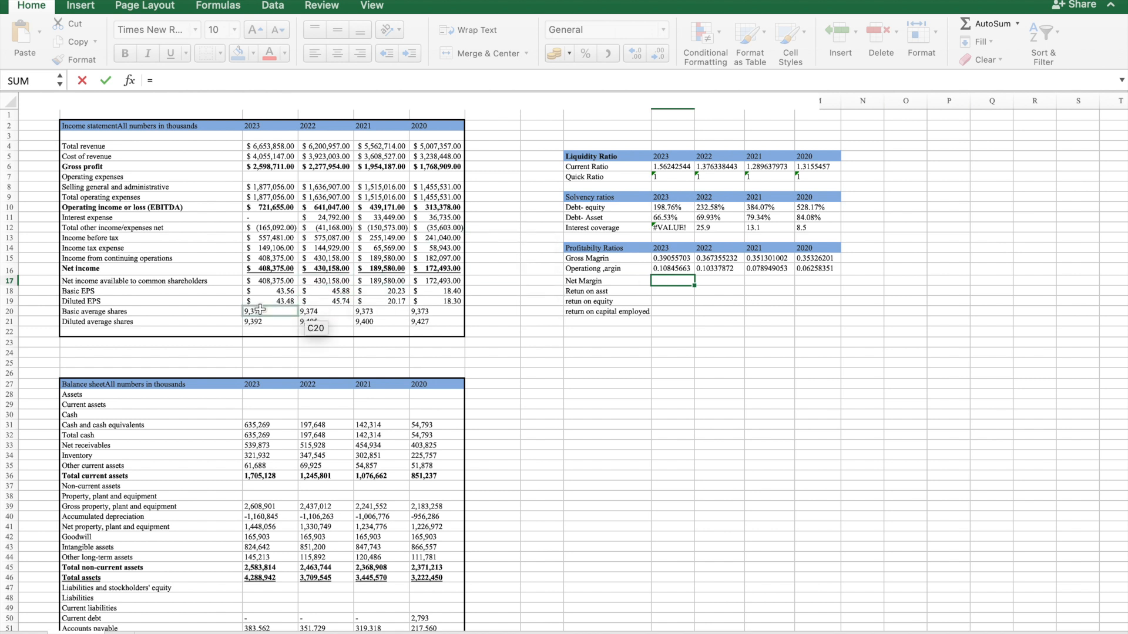
click(269, 268)
text(/)
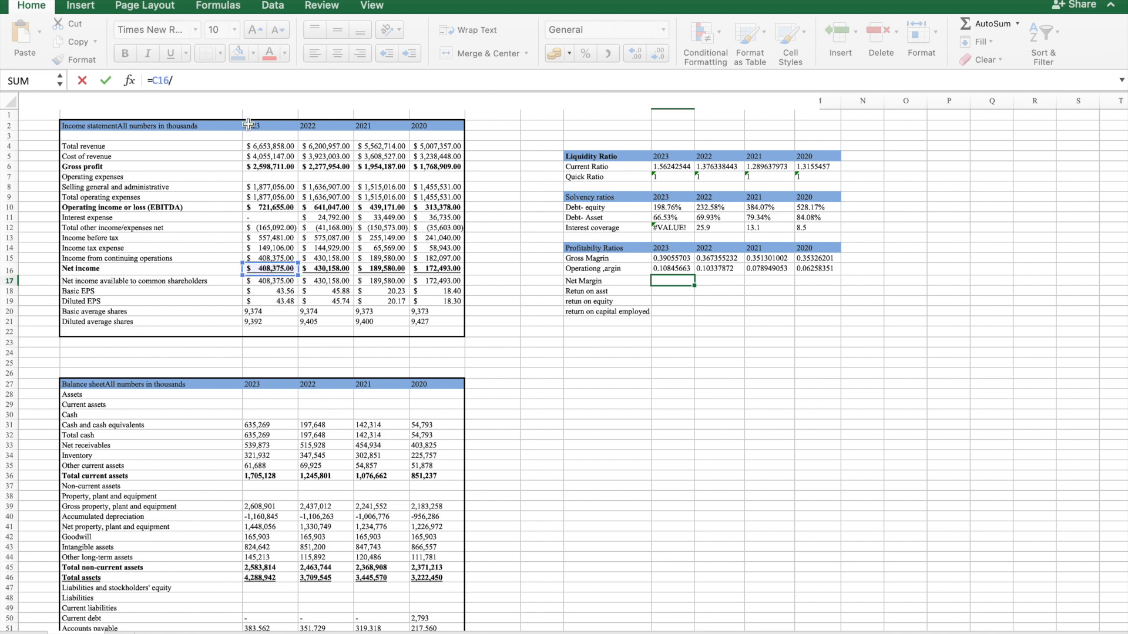
click(264, 145)
key(Return)
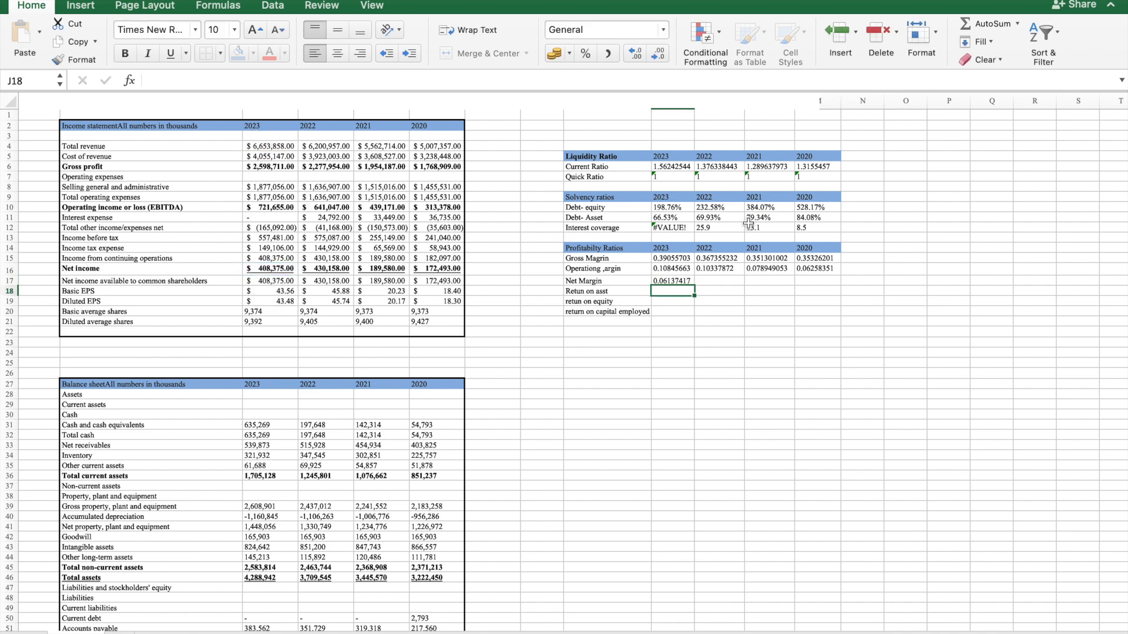
click(685, 284)
drag(694, 286, 808, 287)
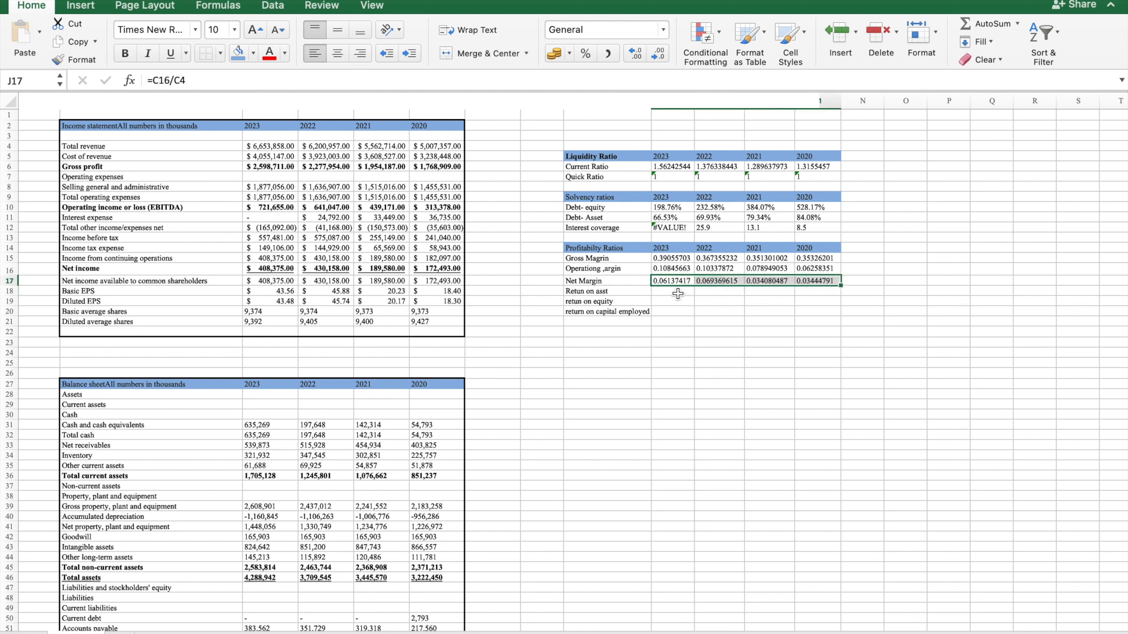
Correct the label in I18 to "Retun on asset".
click(678, 293)
click(620, 294)
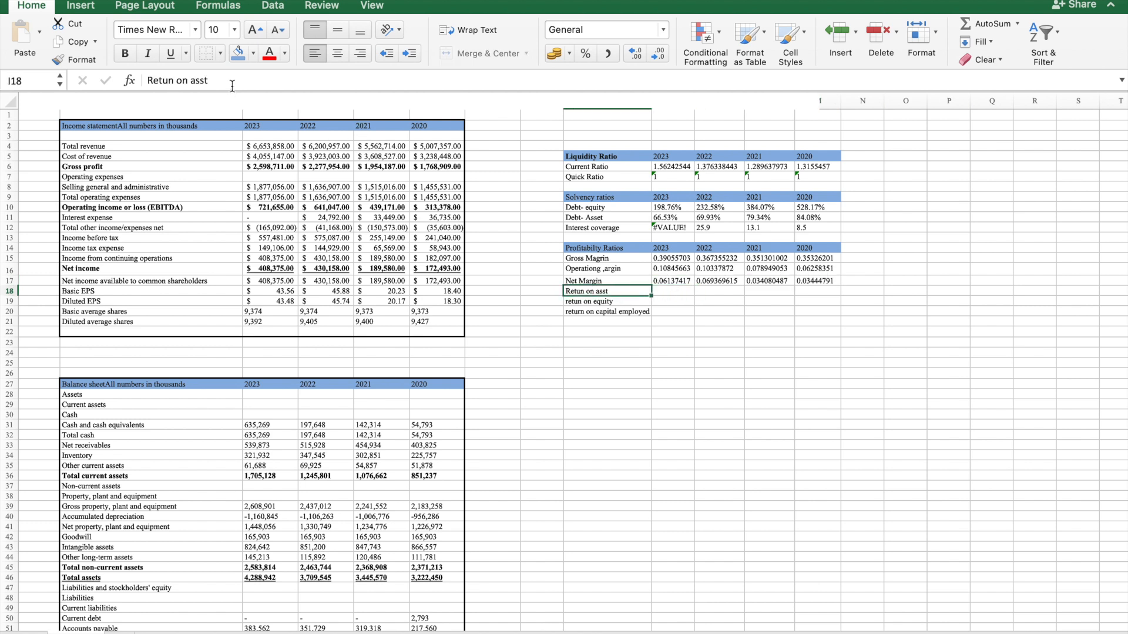
click(200, 84)
text(e)
click(621, 353)
Calculate the 2023 return on assets in J18 as net income divided by total assets (=C16/C46).
click(668, 292)
text(=)
scroll(225, 481, down, 2)
scroll(225, 481, up, 2)
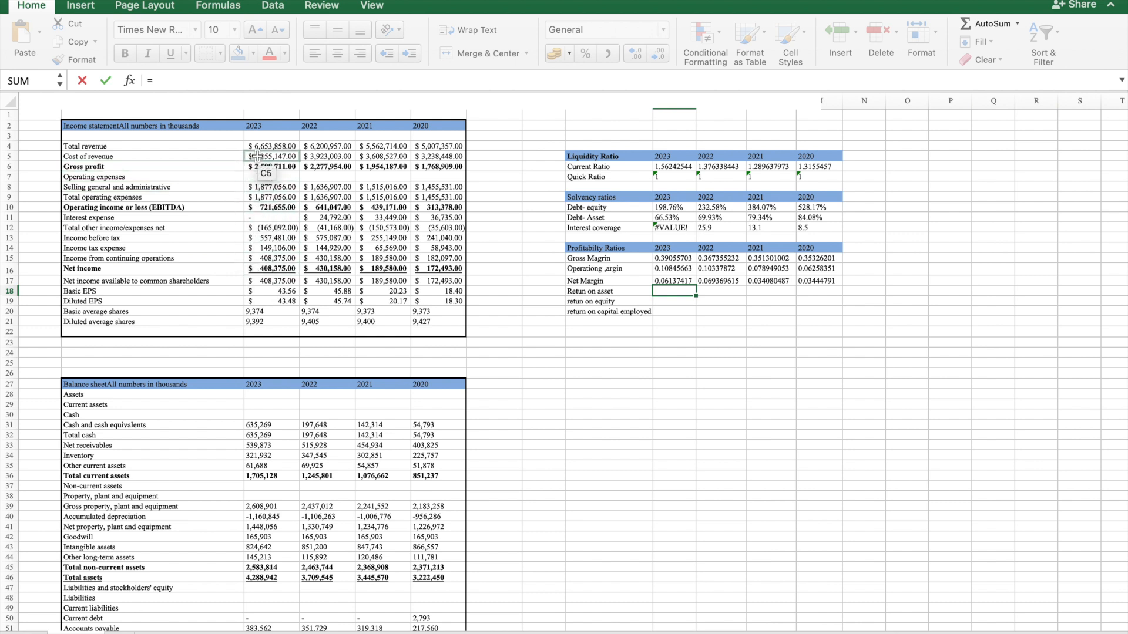
click(272, 267)
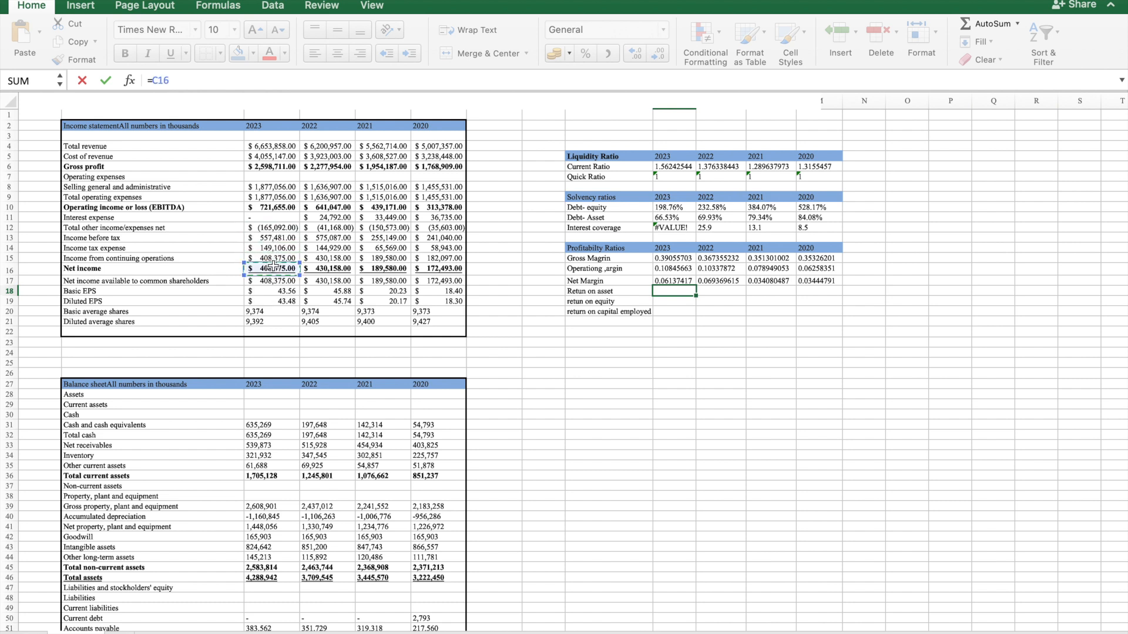
text(/)
scroll(324, 517, down, 15)
scroll(324, 518, up, 6)
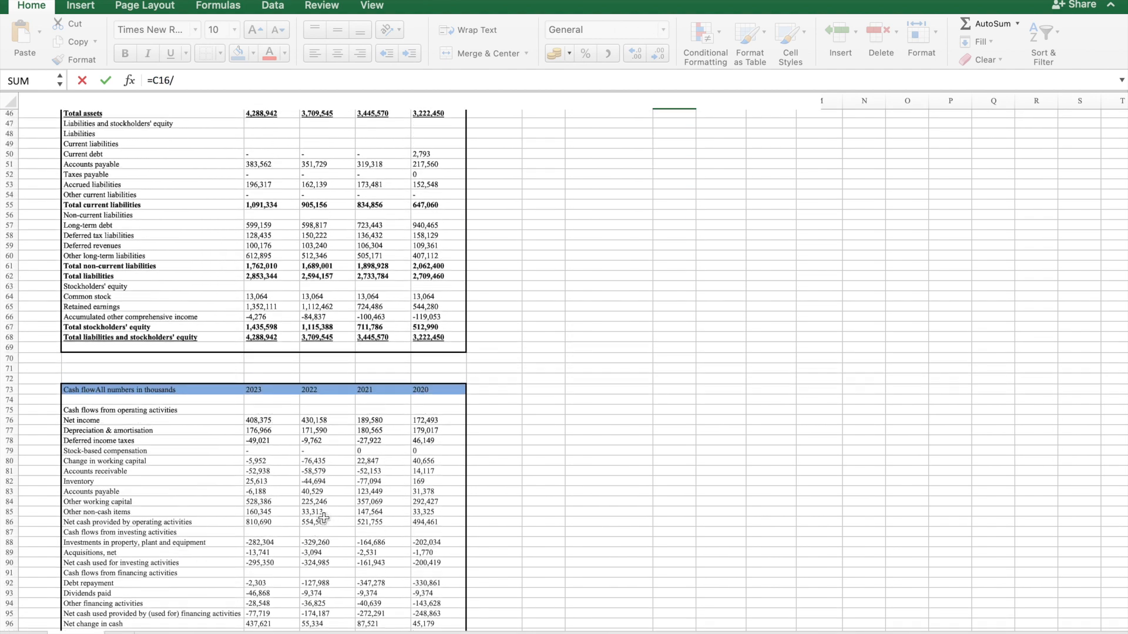
scroll(324, 518, up, 1)
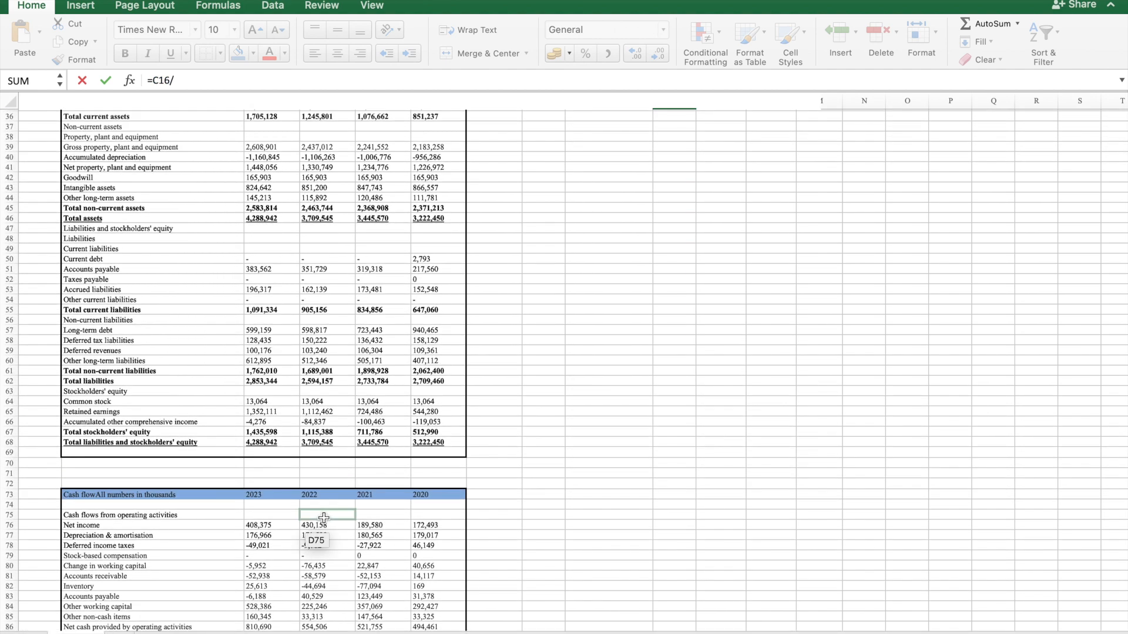
click(257, 221)
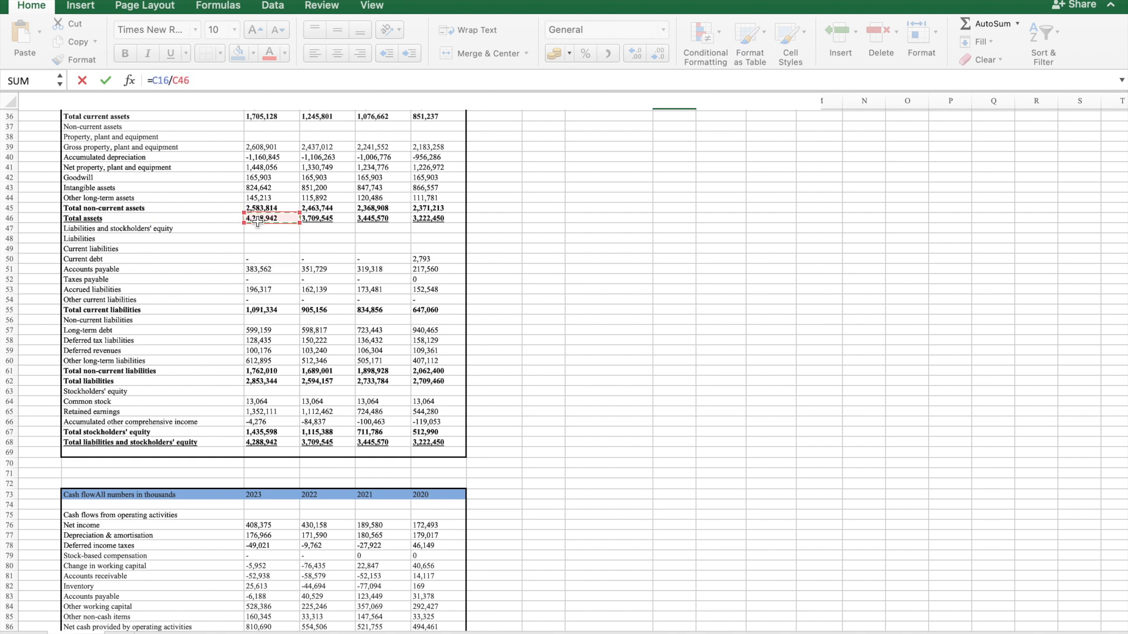
key(Return)
Fill the return on assets formula from J18 across to the 2020 column.
scroll(647, 307, up, 4)
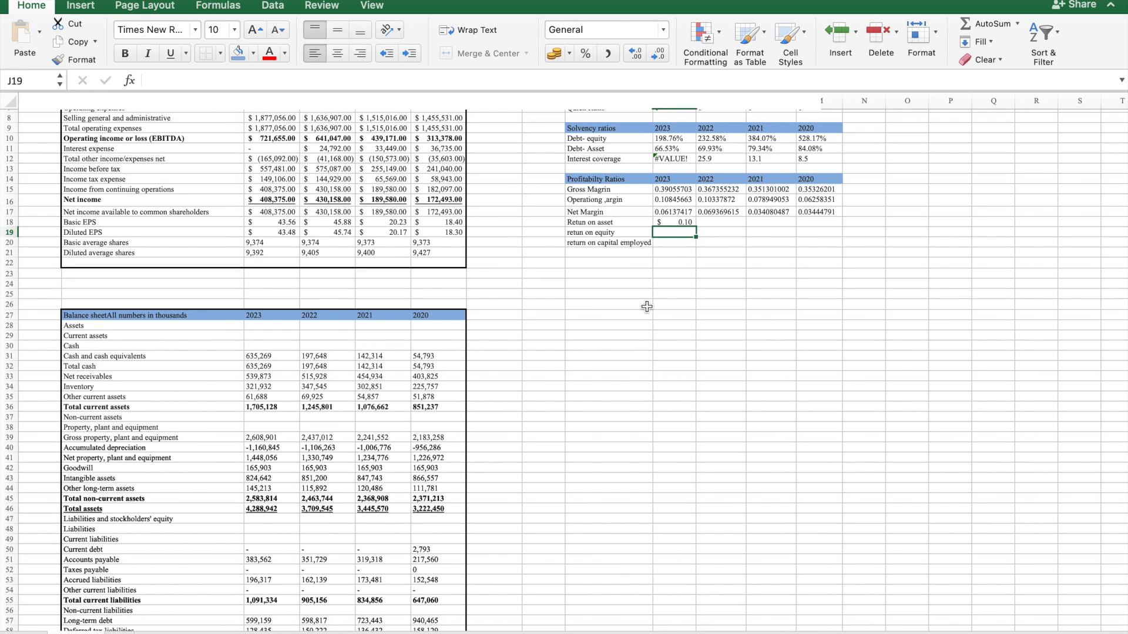
click(675, 222)
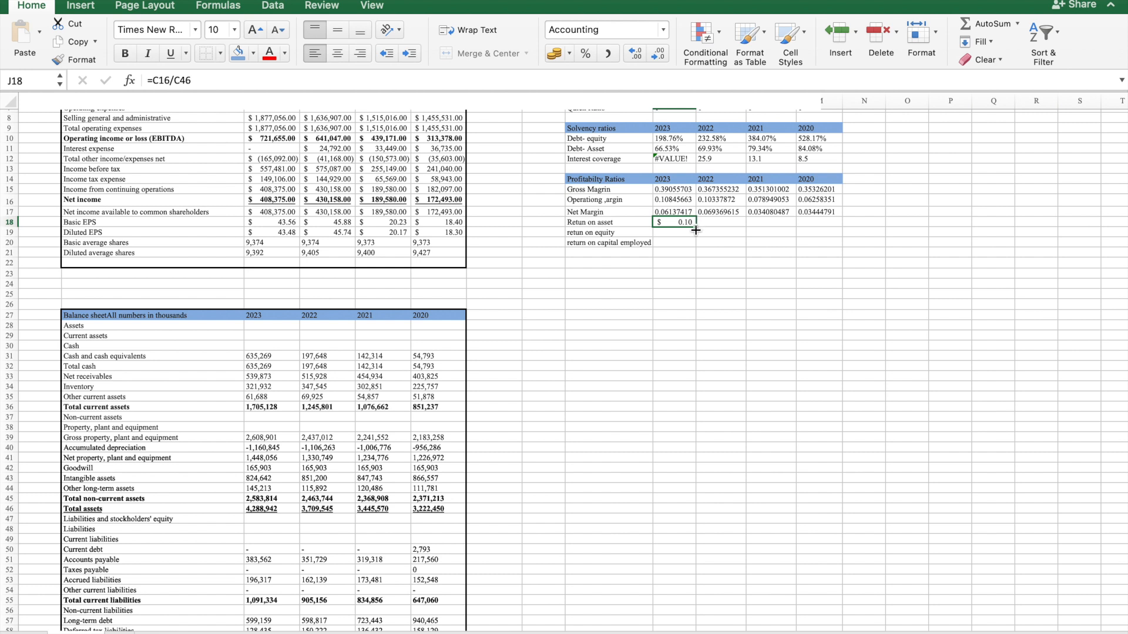
drag(695, 225, 836, 242)
Calculate the 2023 return on equity in J19 as net income divided by total stockholders' equity (=C16/C67).
click(668, 234)
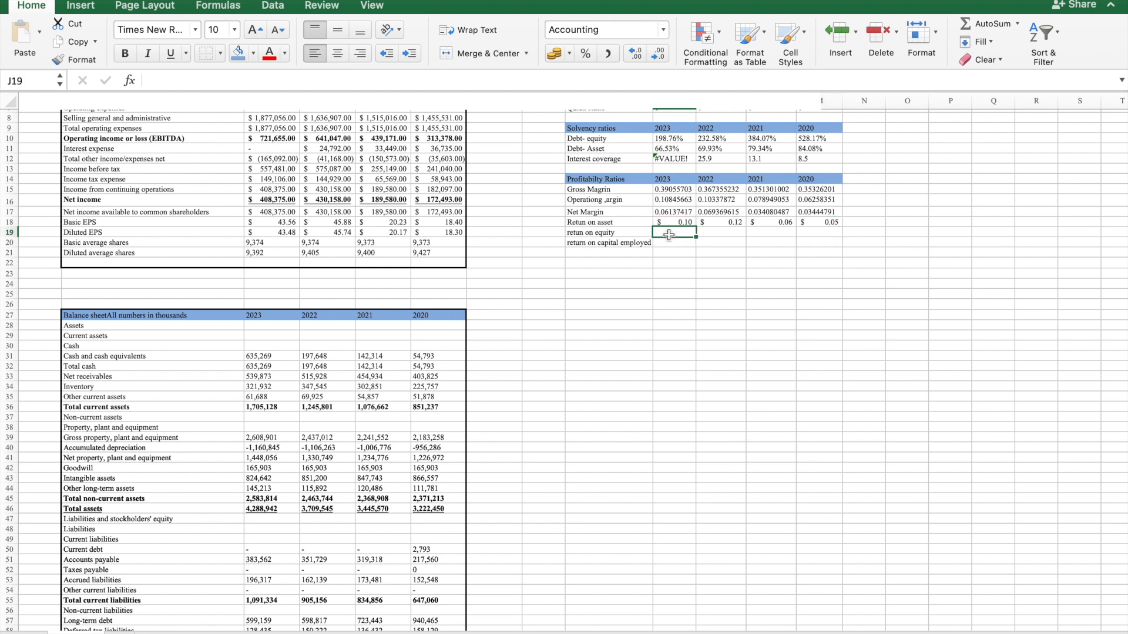
text(=)
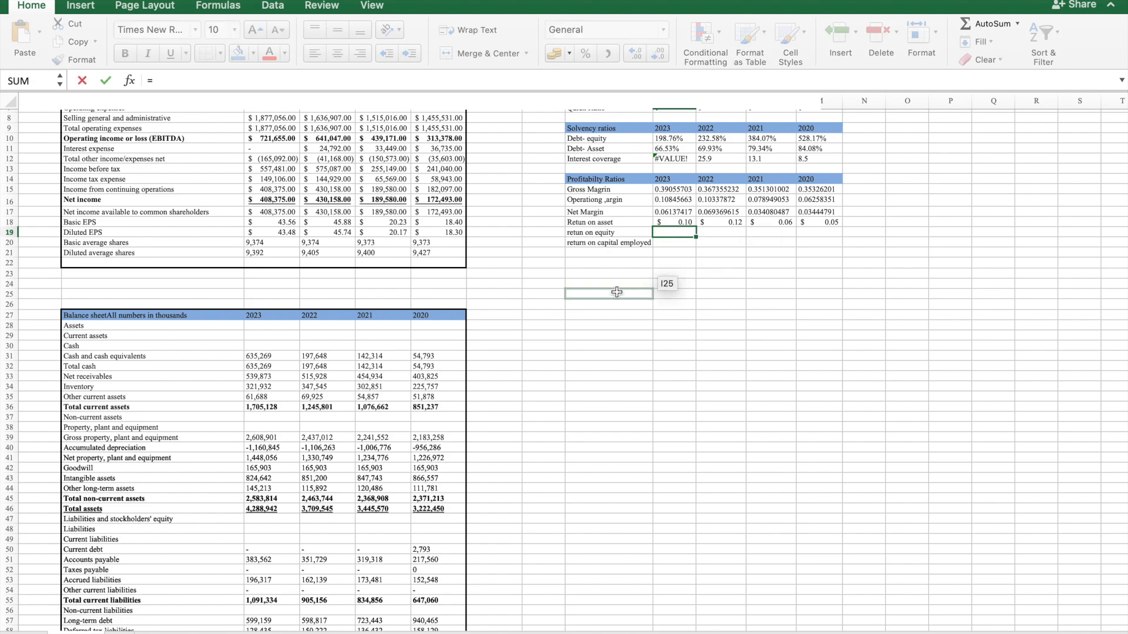
scroll(486, 441, down, 15)
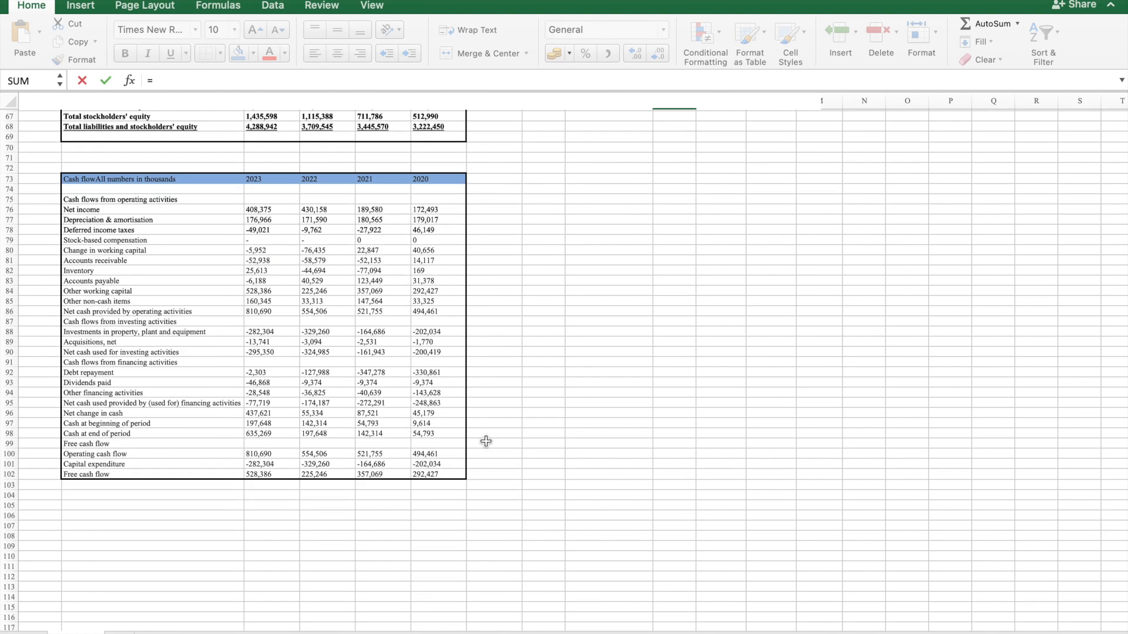
scroll(486, 441, up, 20)
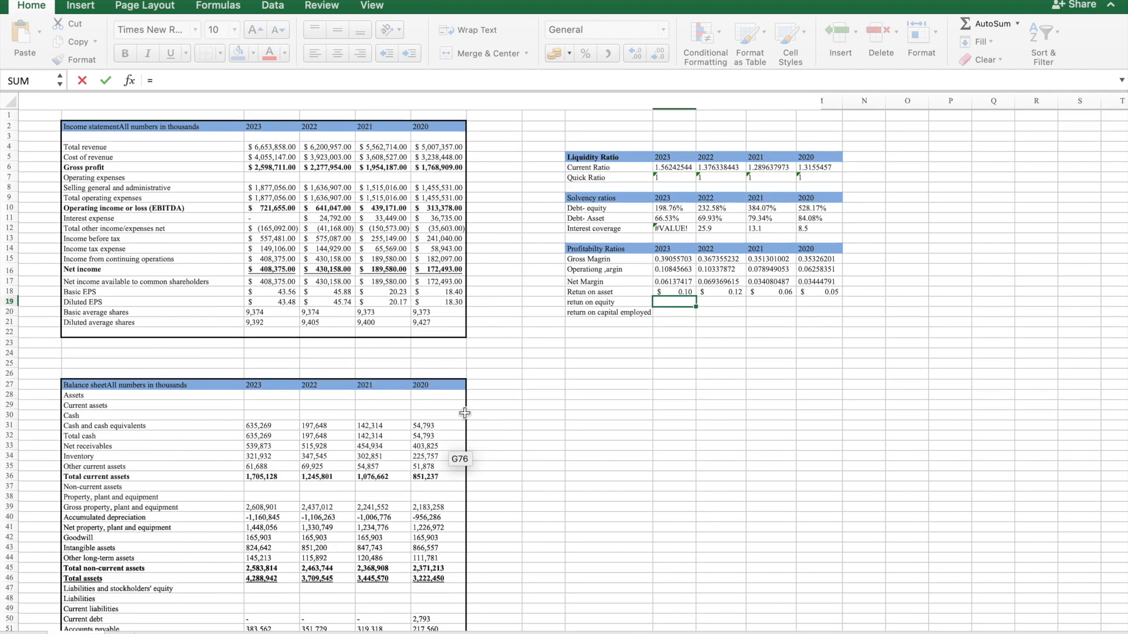
click(282, 269)
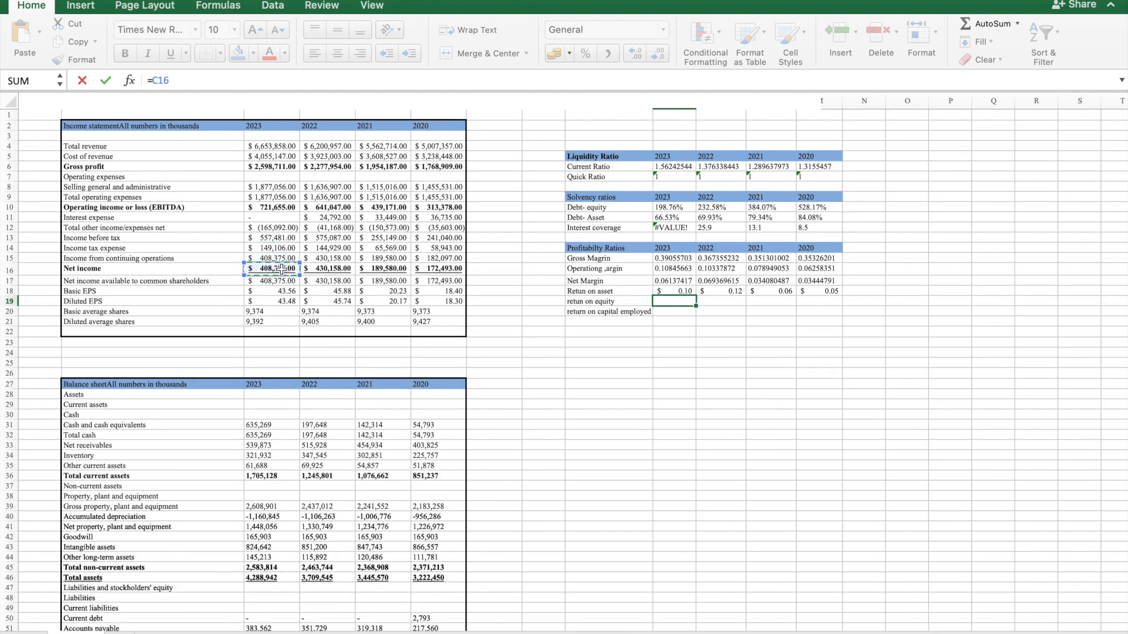
text(/)
scroll(197, 448, down, 5)
scroll(196, 449, down, 3)
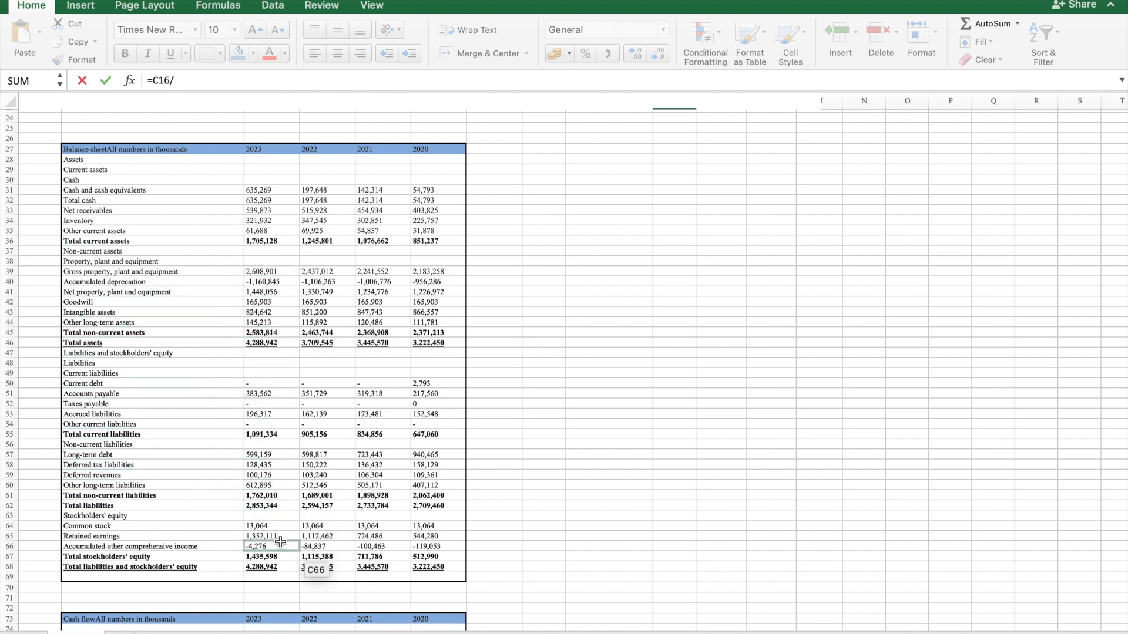
click(276, 556)
key(Return)
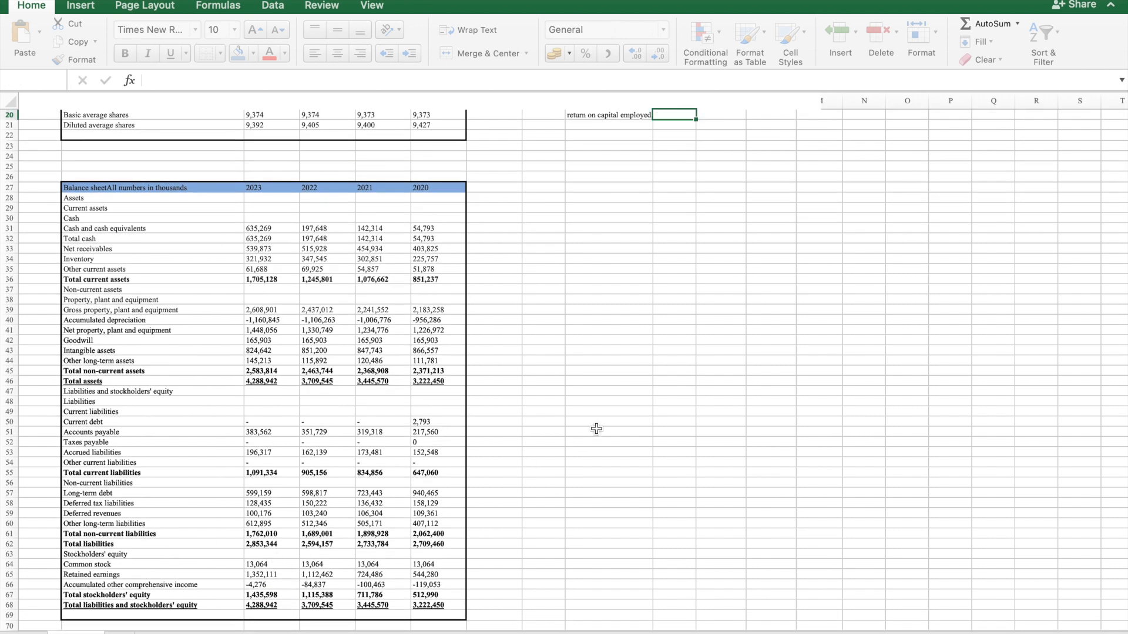
Fill the return on equity formula from J19 across to the 2020 column.
scroll(596, 429, up, 6)
click(674, 300)
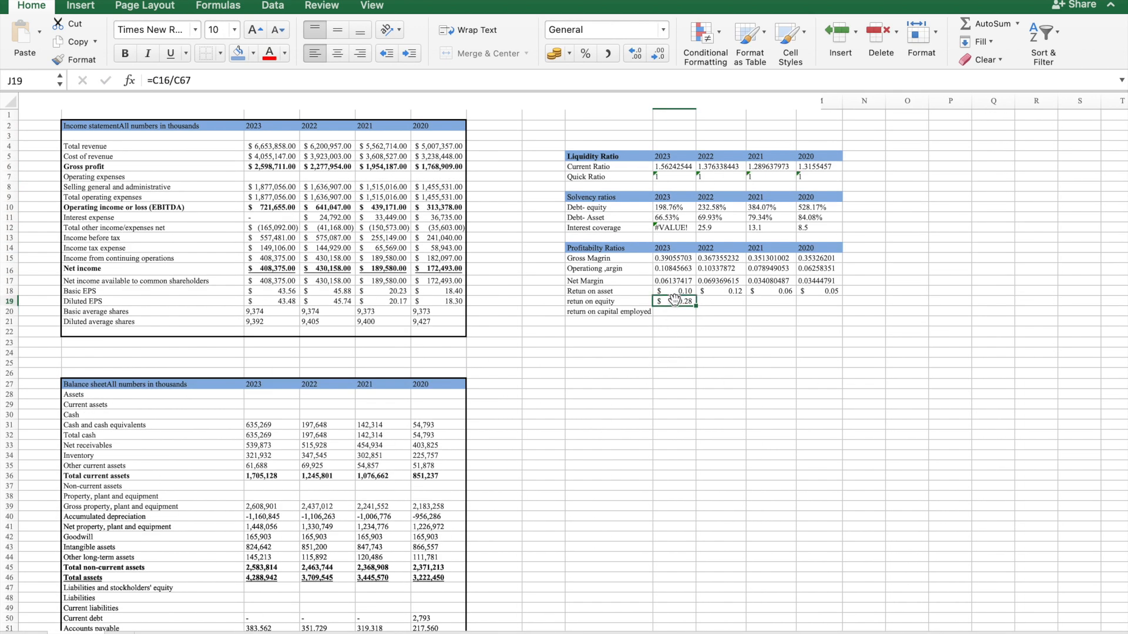
drag(696, 306, 822, 309)
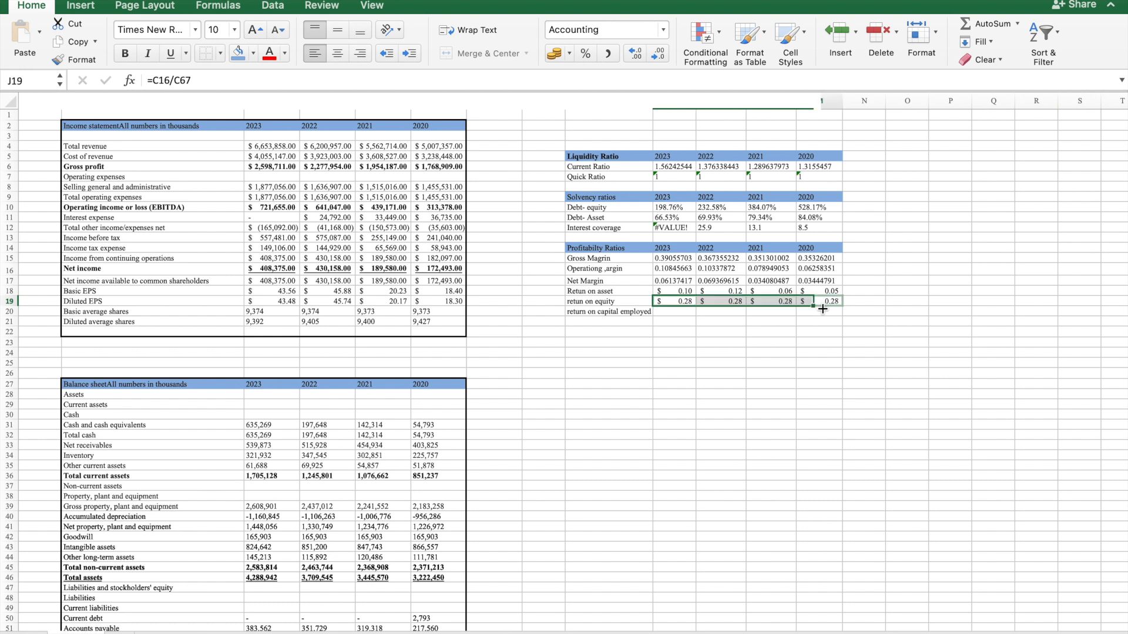
Calculate the 2023 return on capital employed in J20 as net income divided by total assets minus total current liabilities (=C16/(C46-C55)).
click(677, 315)
text(=)
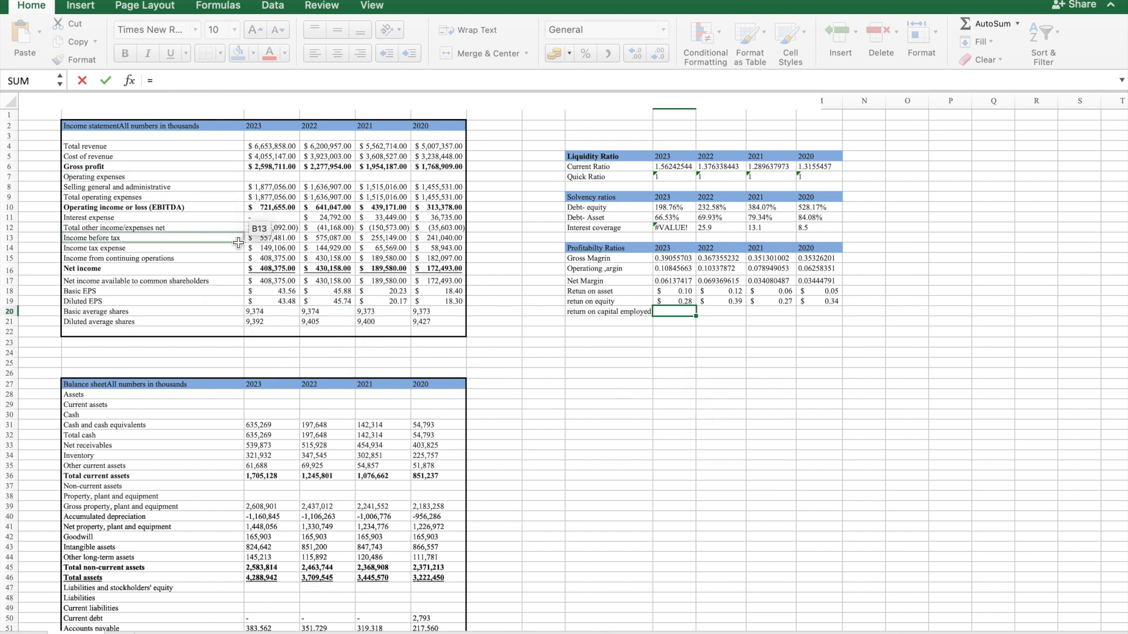
click(255, 270)
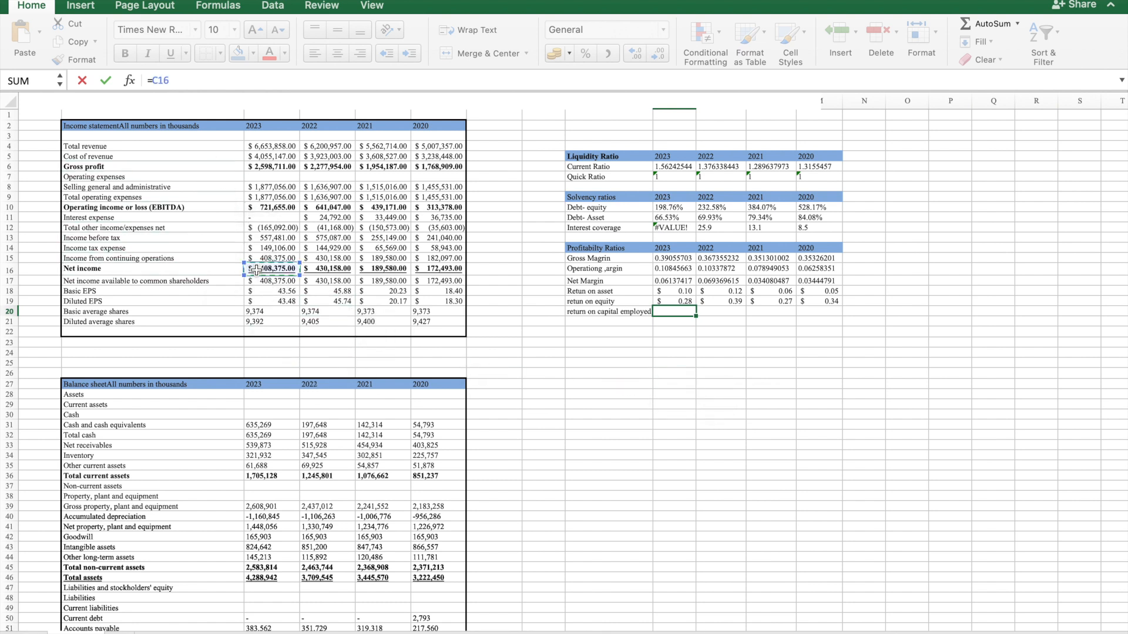
text(/()
scroll(275, 534, down, 2)
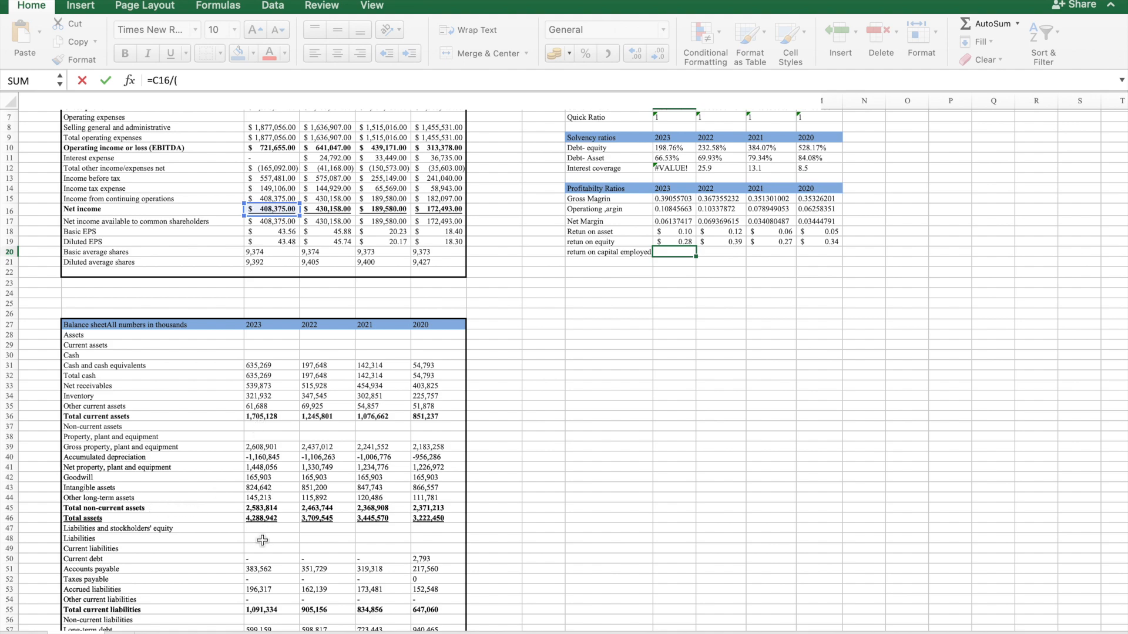
scroll(262, 540, down, 4)
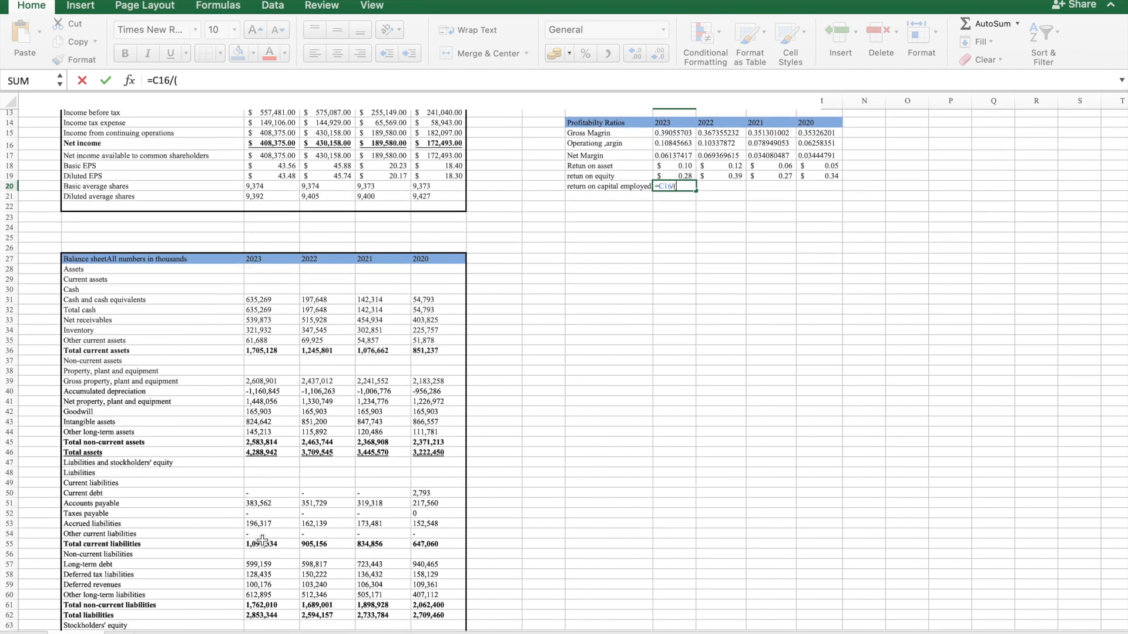
scroll(262, 540, up, 4)
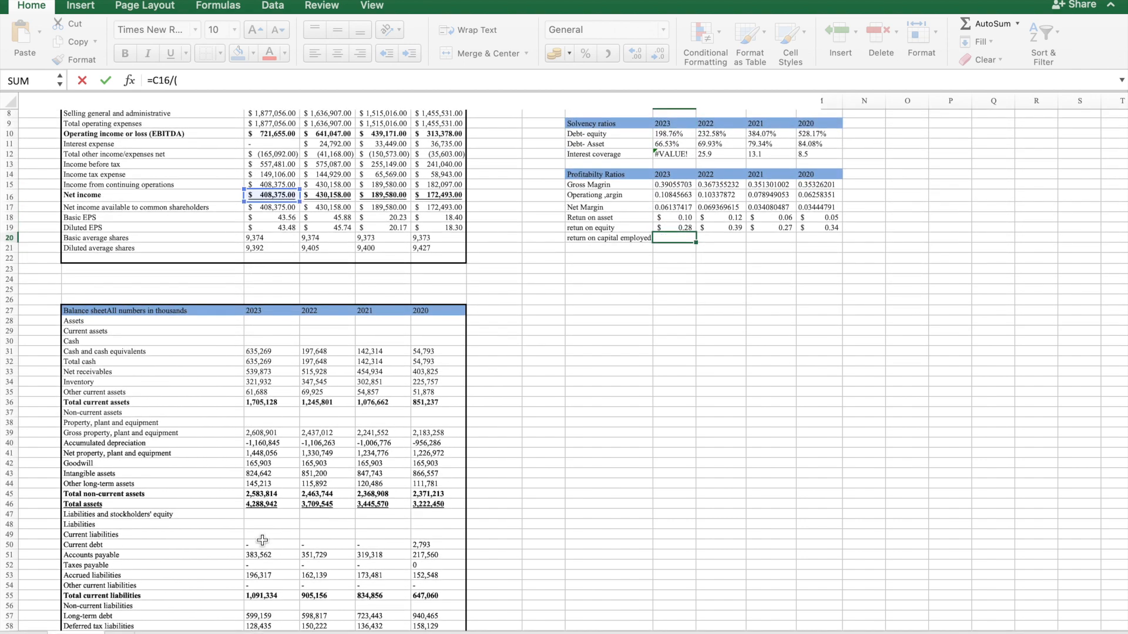
scroll(262, 540, down, 5)
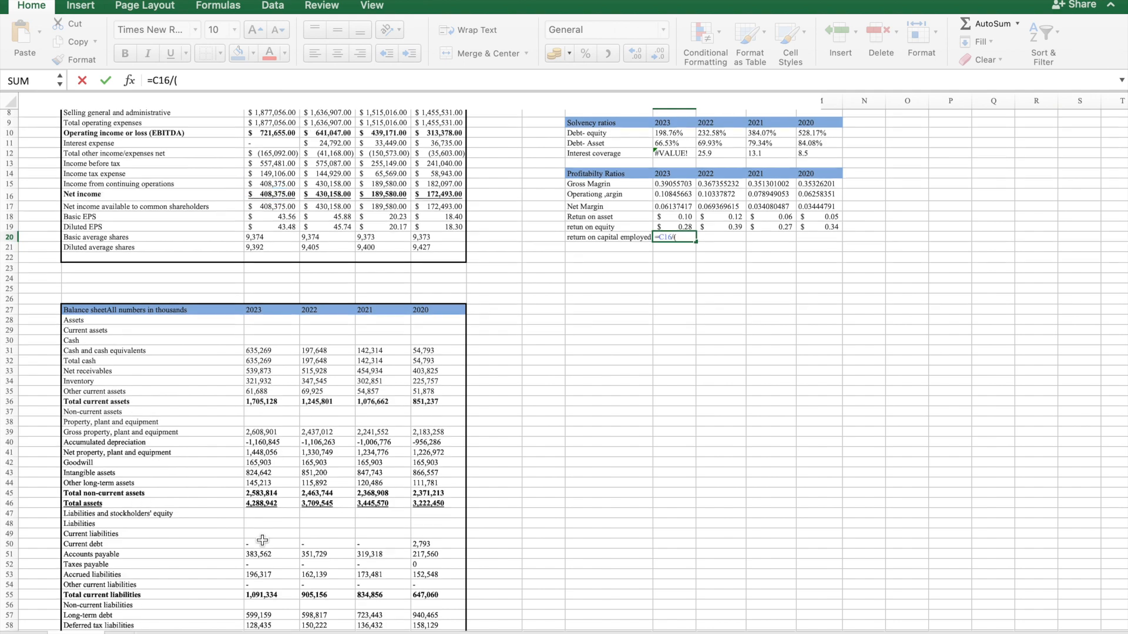
scroll(262, 540, down, 5)
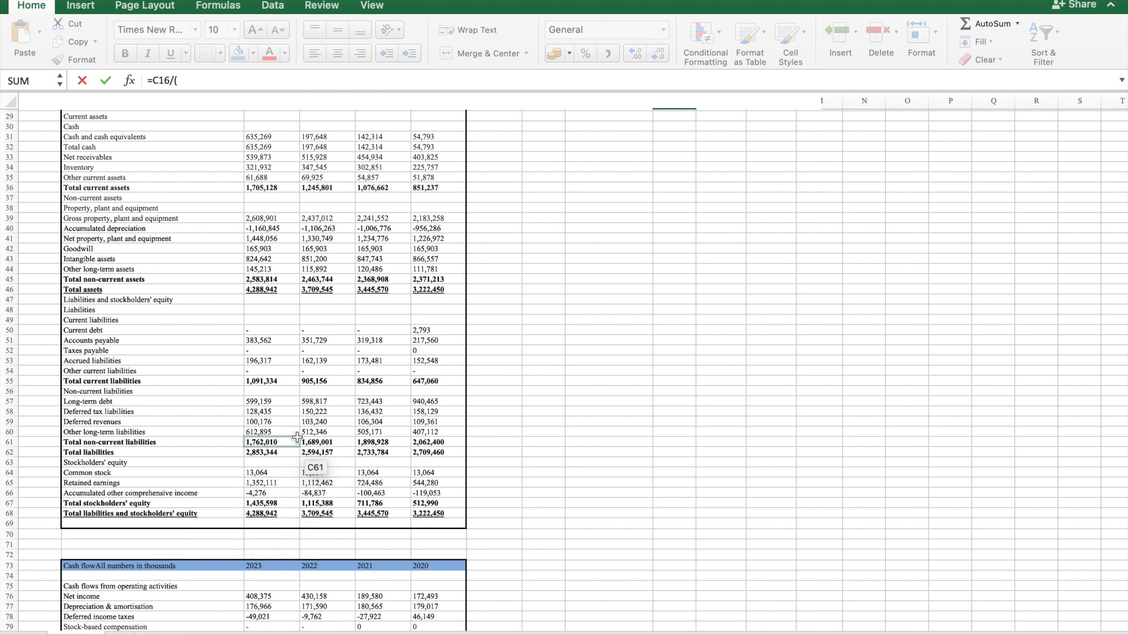
click(282, 291)
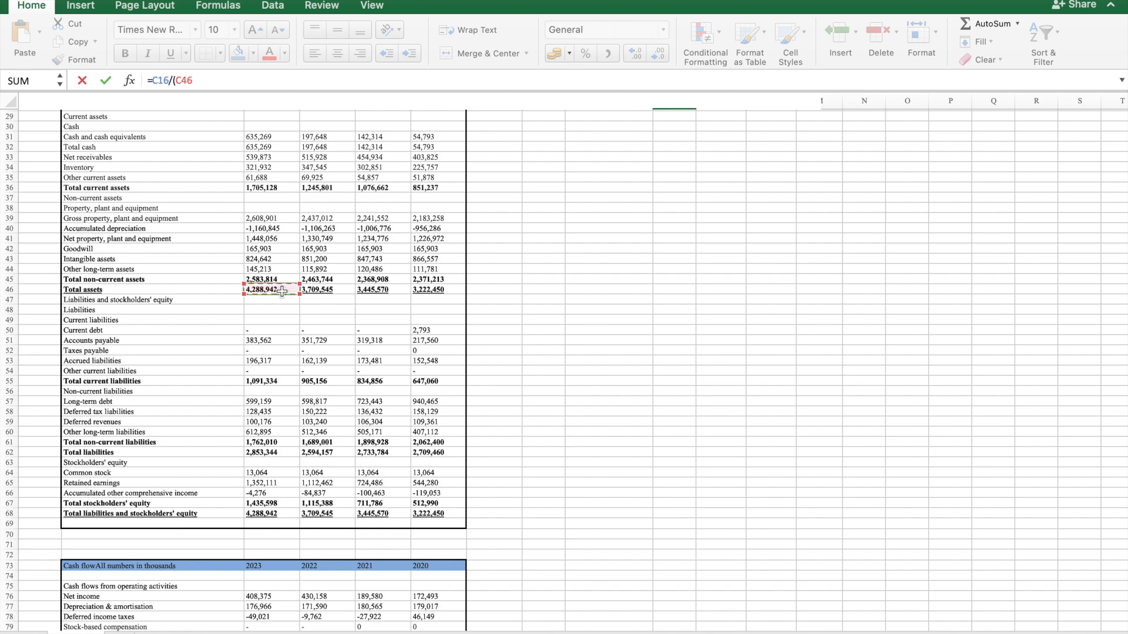
scroll(280, 250, up, 5)
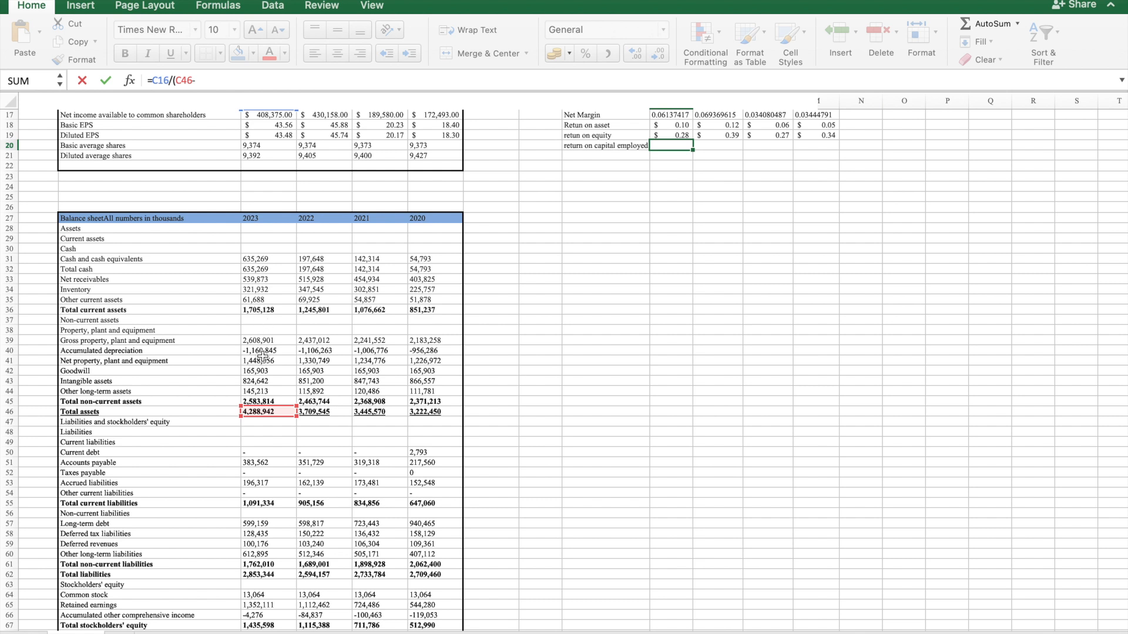
click(257, 505)
text())
key(Return)
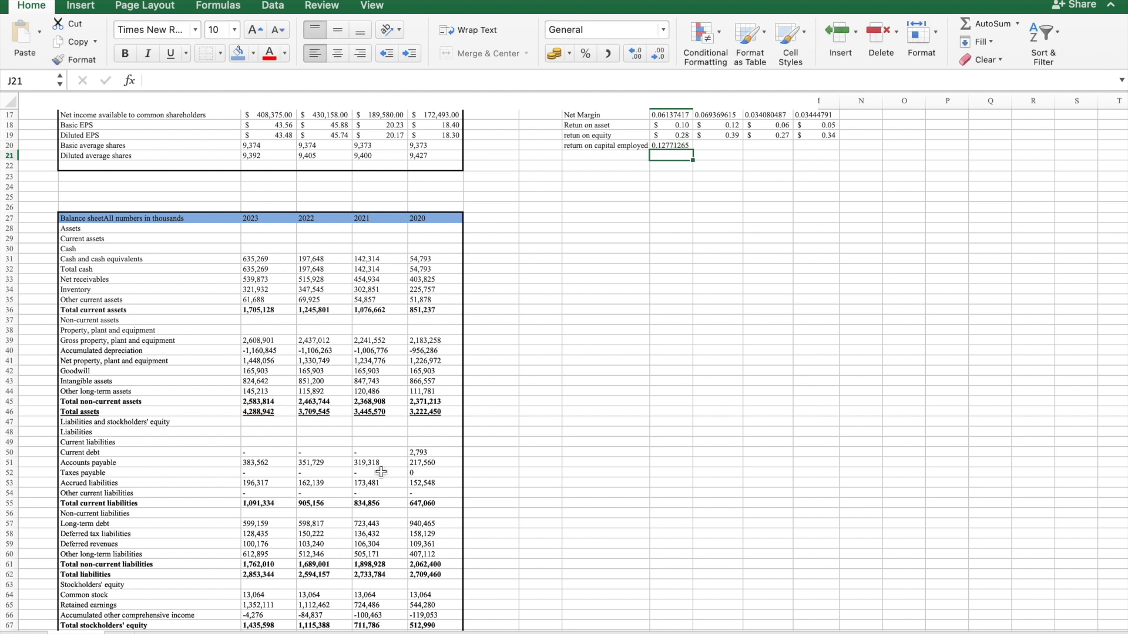
Fill the return on capital employed formula from J20 across to the 2020 column and auto-fit the ratio label column's width.
click(676, 145)
mouse_move(714, 155)
mouse_down()
mouse_move(743, 155)
mouse_move(717, 150)
mouse_up()
click(683, 146)
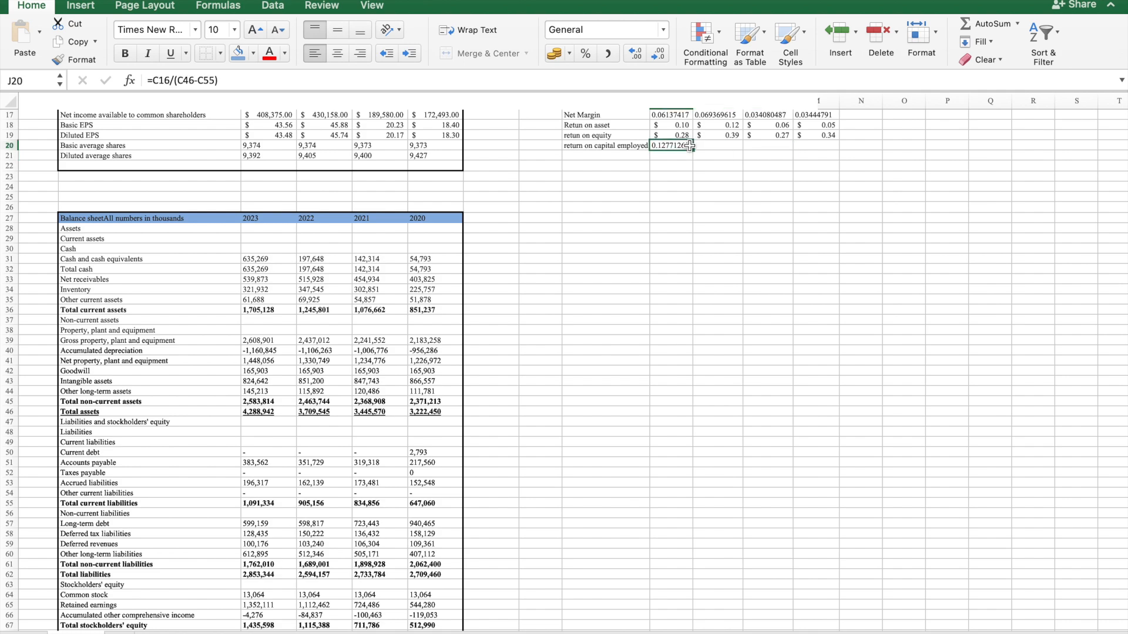
drag(695, 150, 837, 149)
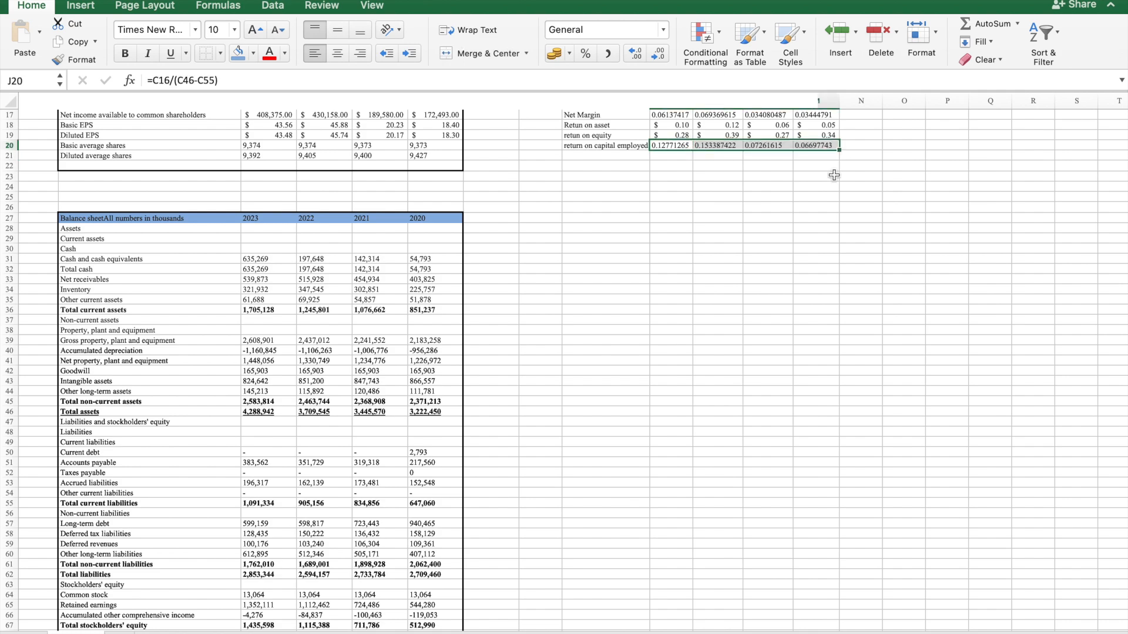
scroll(788, 273, up, 5)
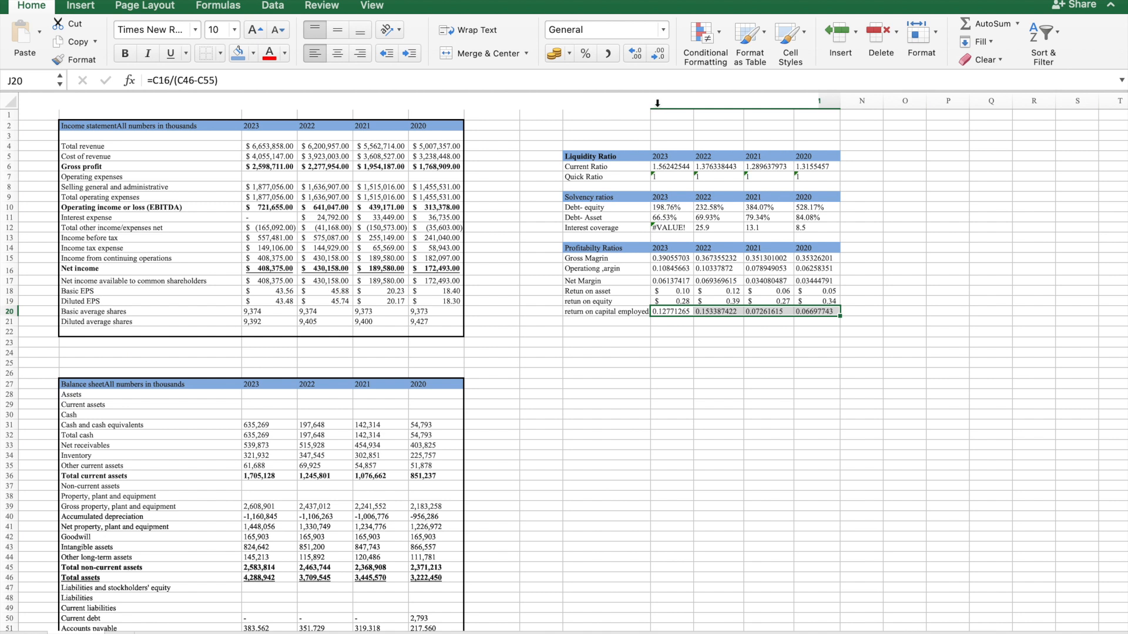
double_click(652, 104)
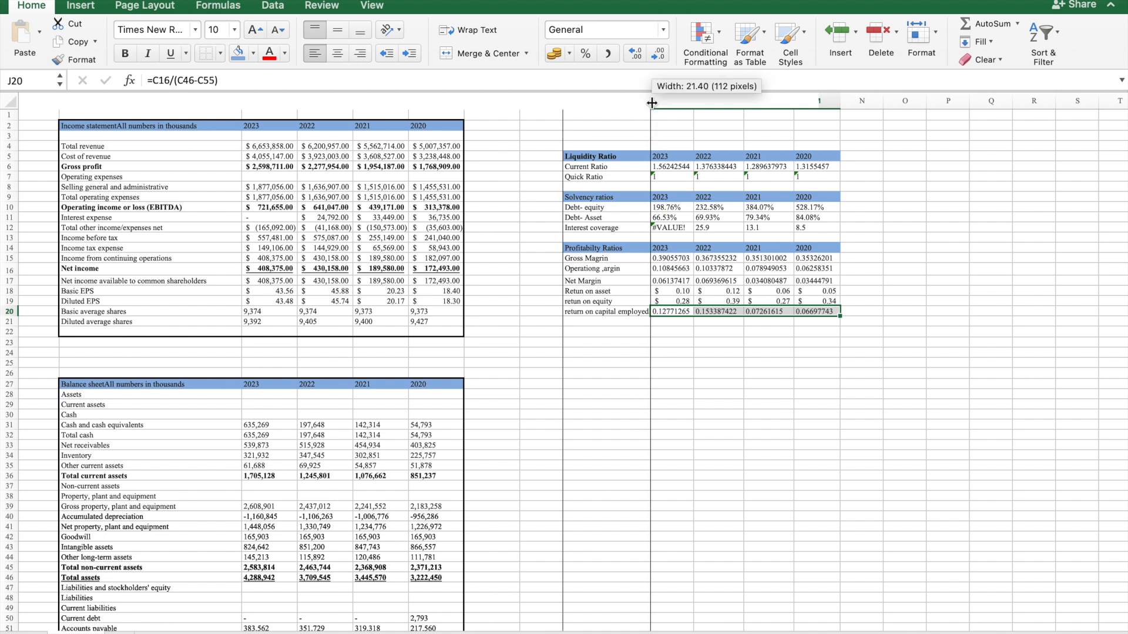
Format the profitability ratios in J15:M20 as percentages with two decimal places.
click(736, 235)
drag(675, 258, 824, 312)
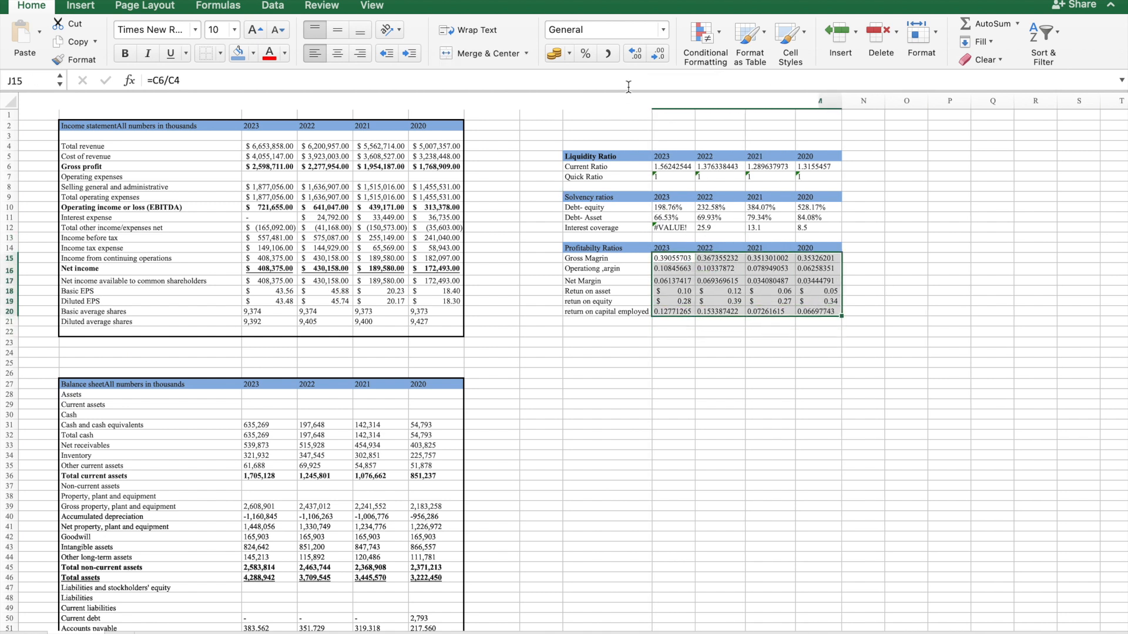
click(586, 53)
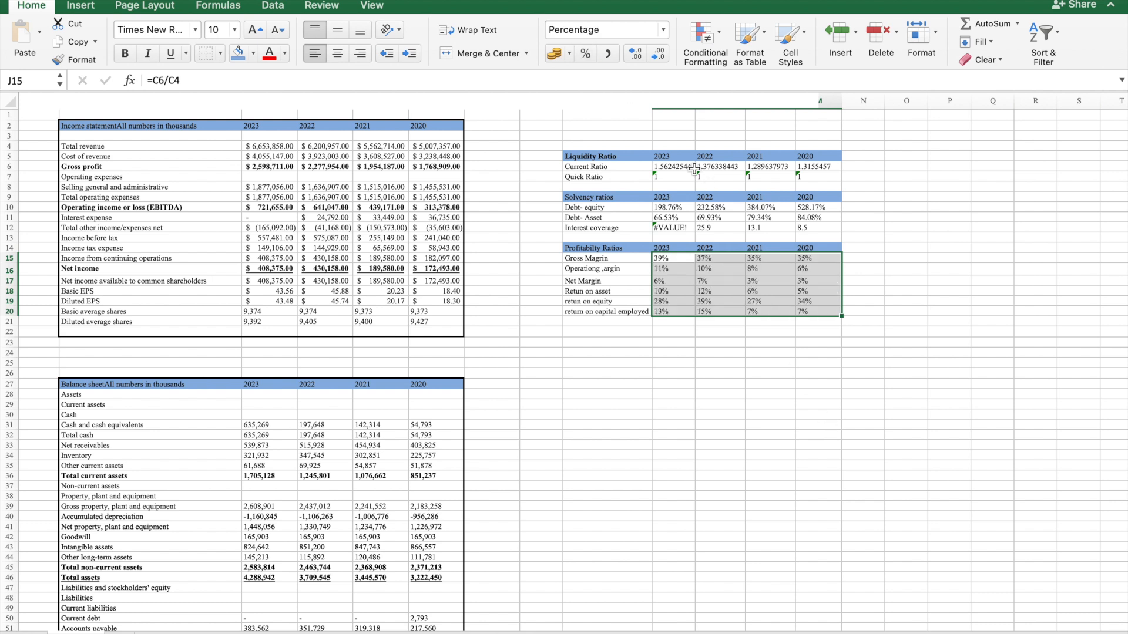
click(635, 53)
click(630, 56)
click(862, 197)
click(847, 421)
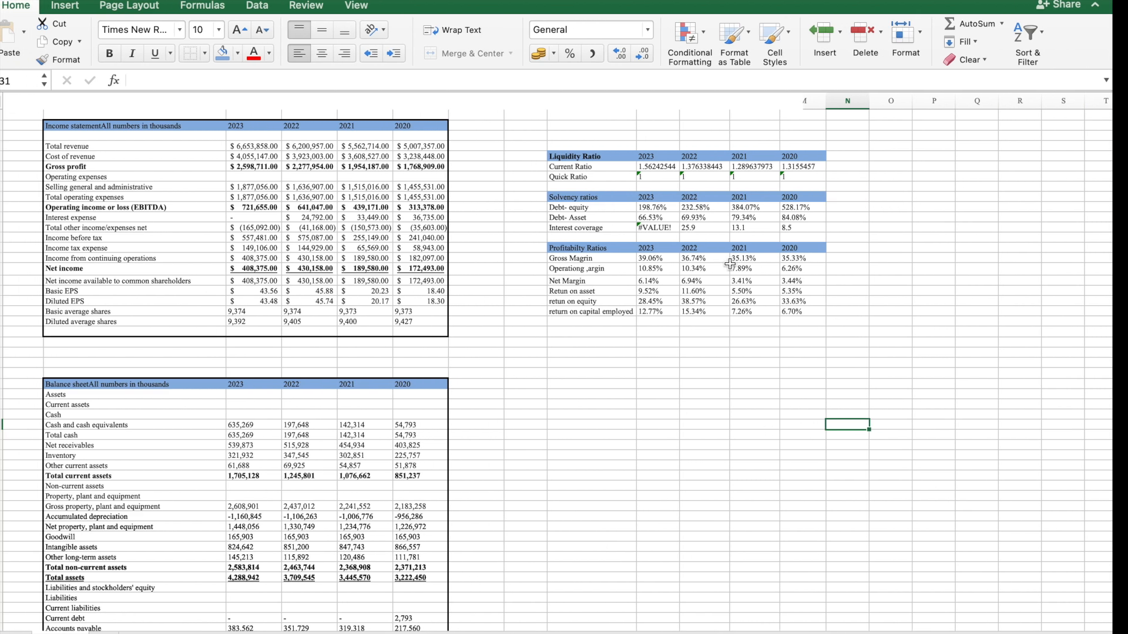
Review the efficiency ratios section of Investopedia's ratio analysis page in the browser, along with the neighbouring ratio types, and return to Excel.
key(ctrl+Left)
scroll(409, 611, down, 6)
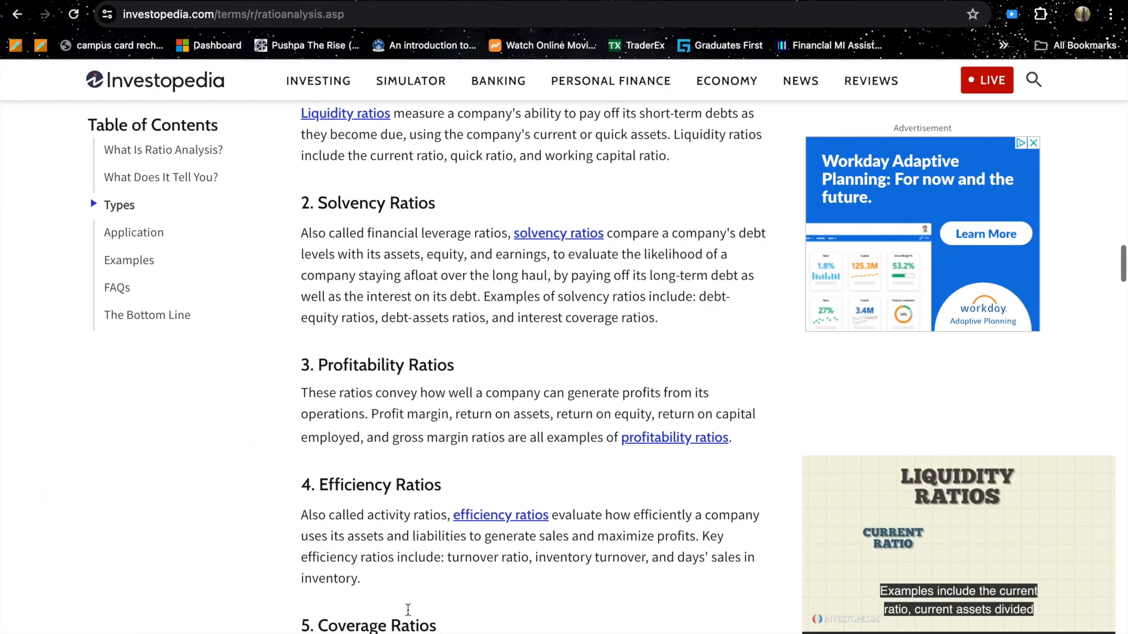
scroll(408, 610, up, 3)
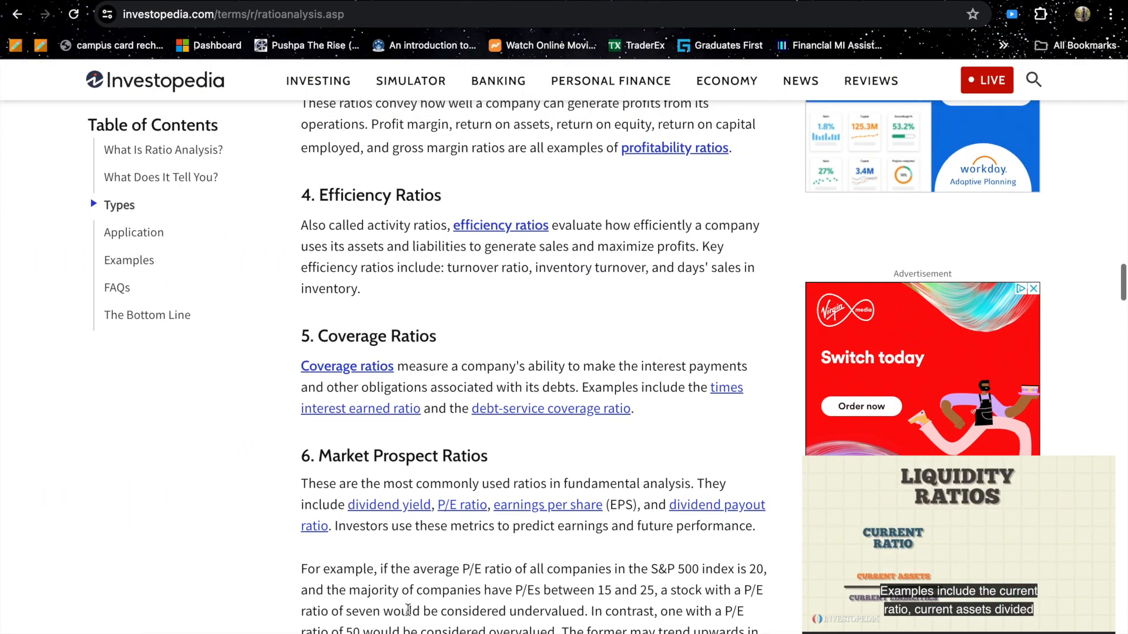
scroll(409, 610, up, 1)
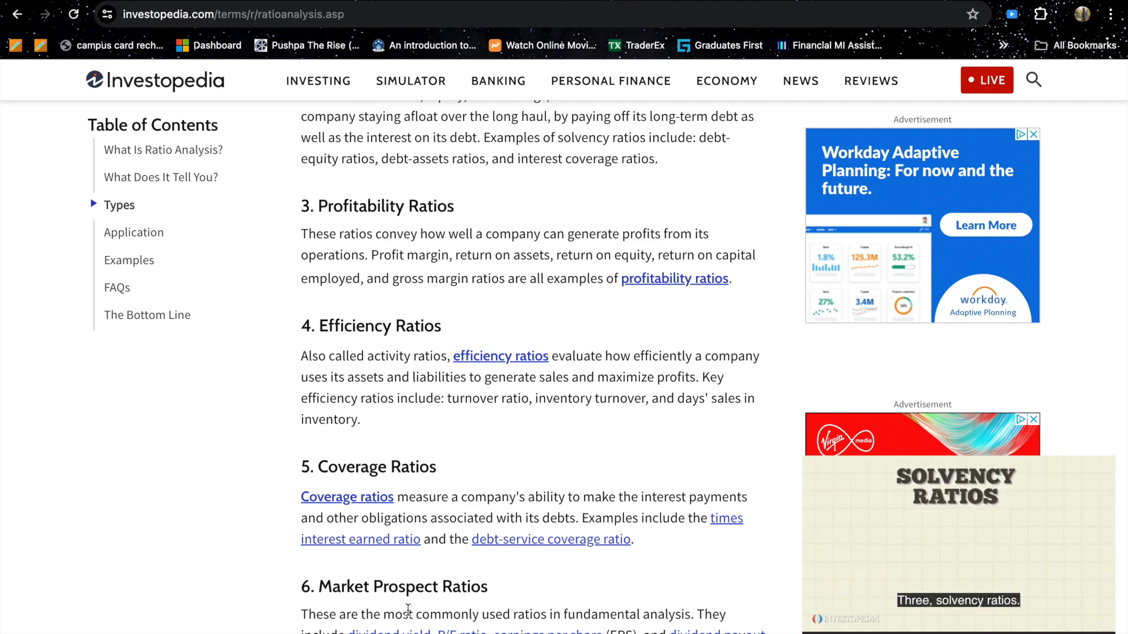
key(ctrl+Right)
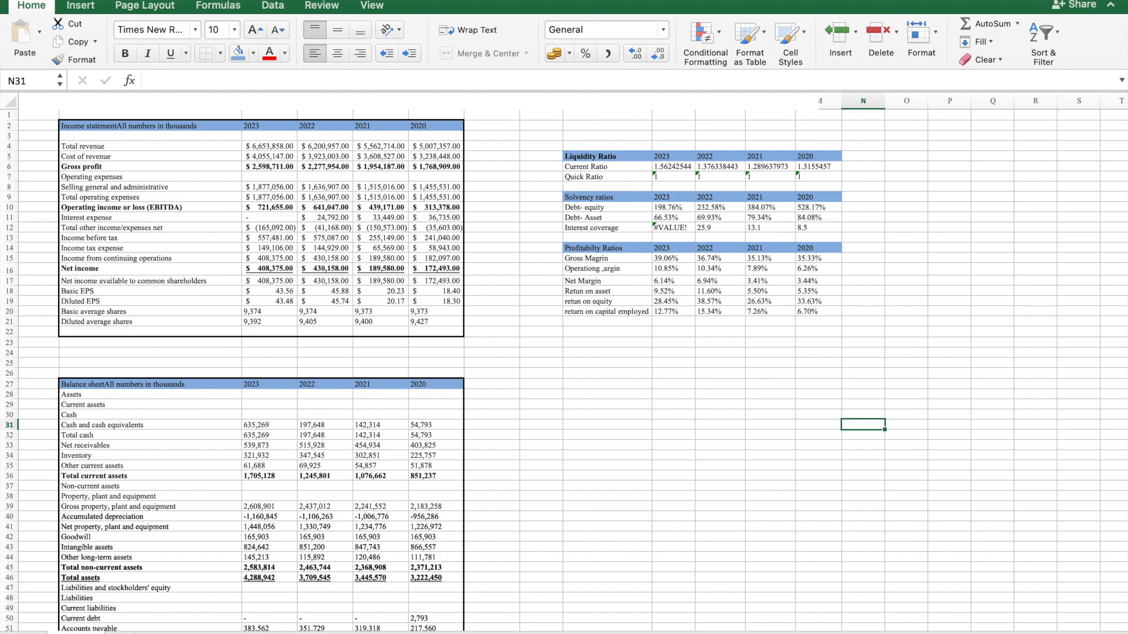
key(ctrl+Left)
key(ctrl+Right)
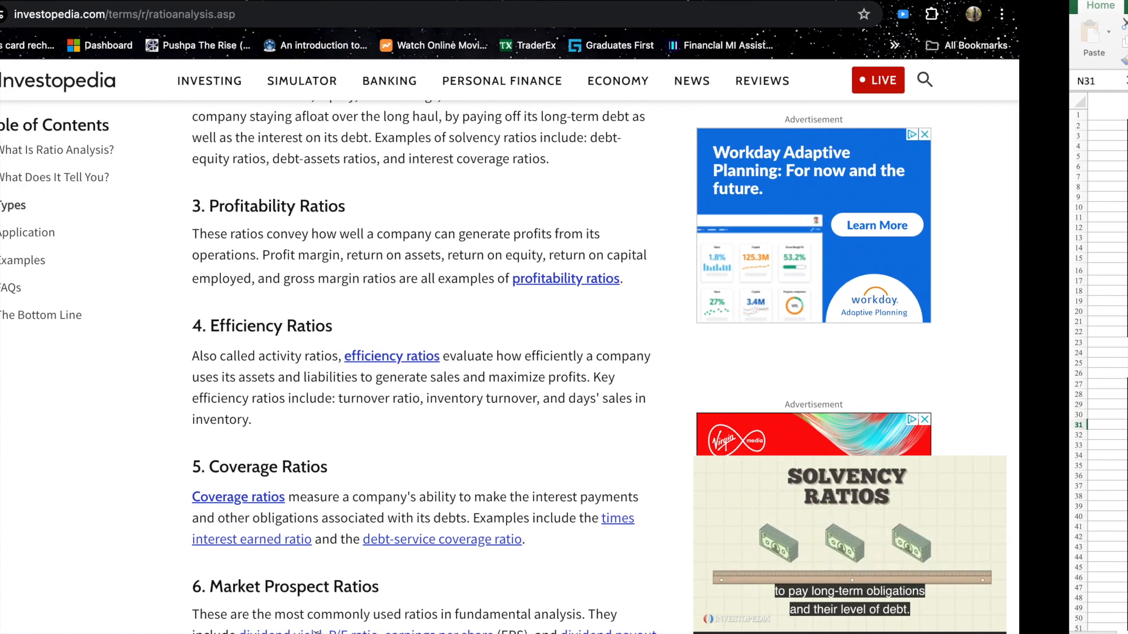
key(ctrl+Left)
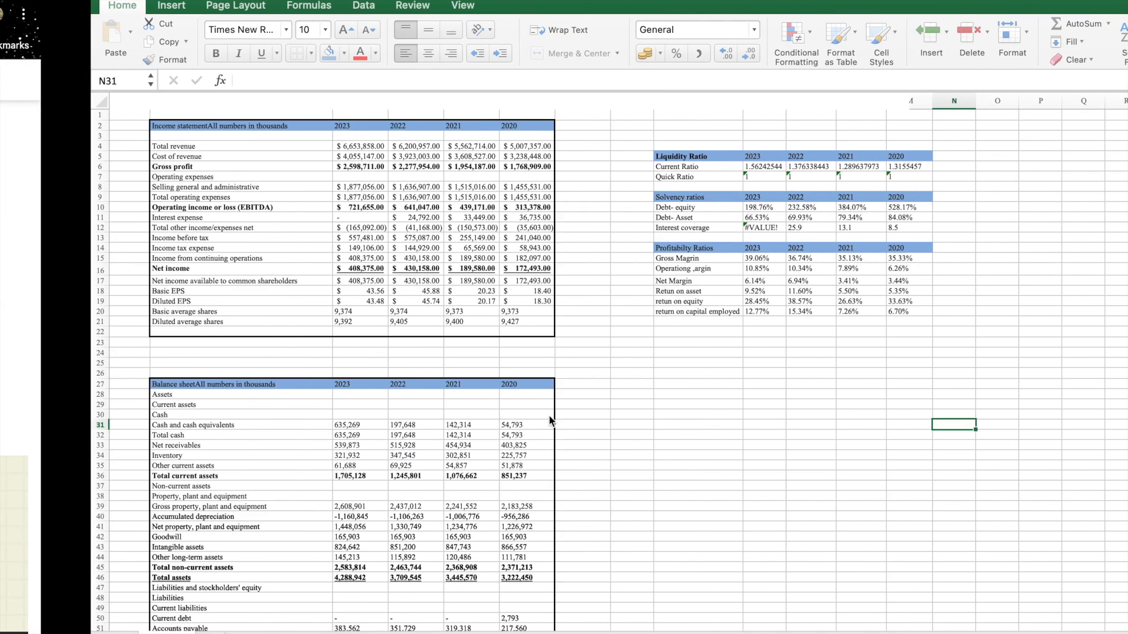
Enter the section heading "Efficieny Ratio" in I22 below the profitability ratios.
click(596, 334)
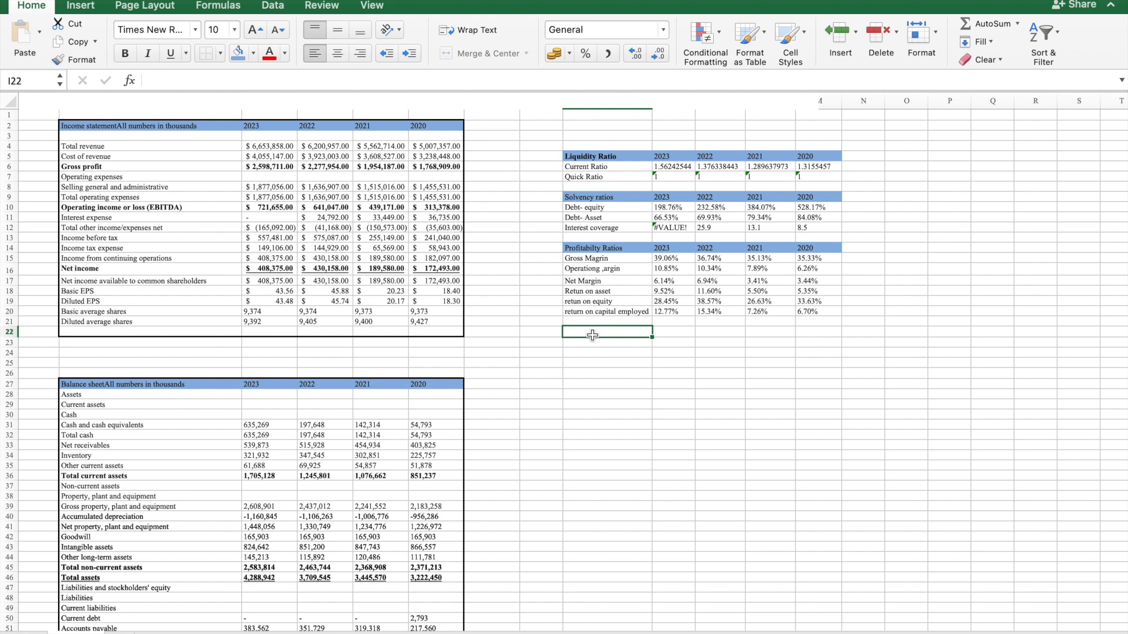
text(Efficien)
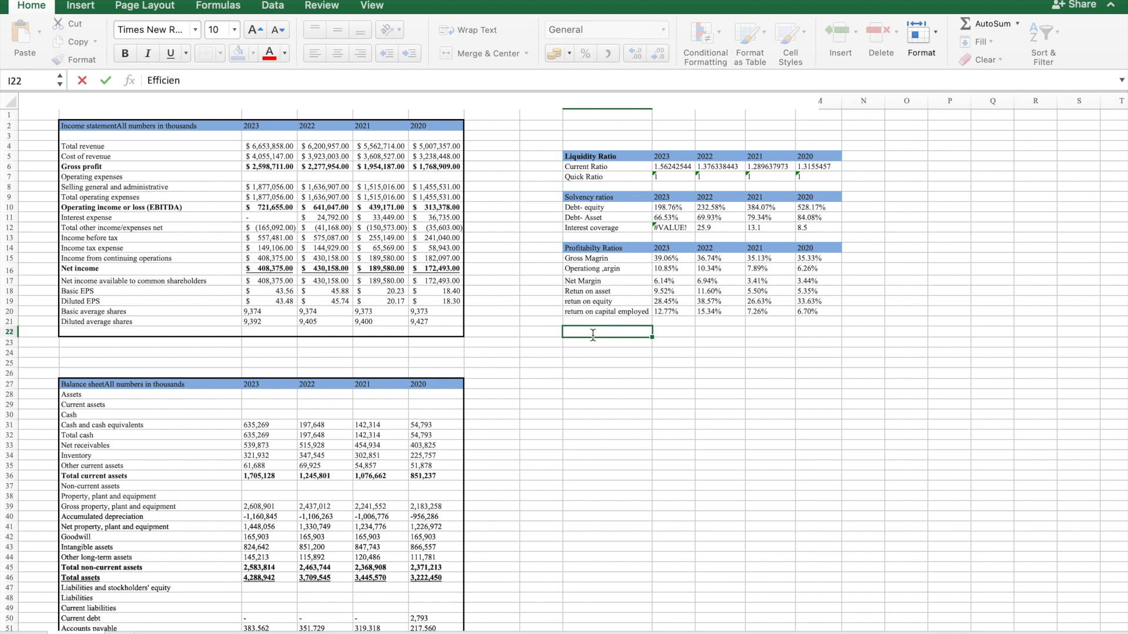
text(io)
click(687, 333)
Copy the 2023–2020 year headers from J14:M14 to J22:M22 and give heading cell I22 the same blue fill.
drag(675, 245, 811, 252)
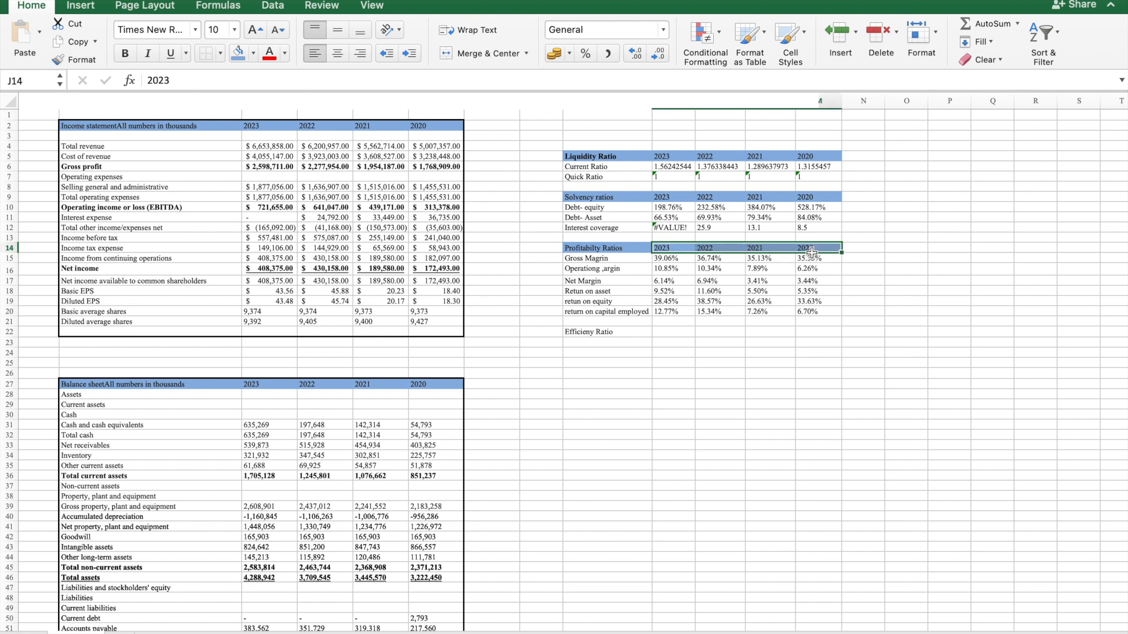
key(super+c)
click(662, 332)
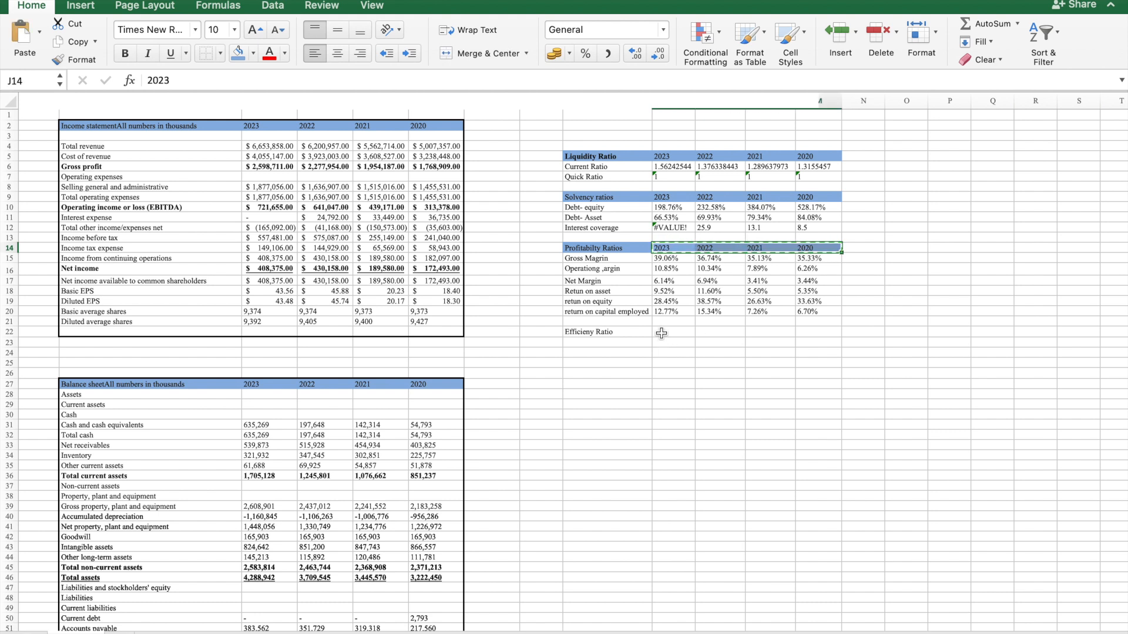
key(super+v)
click(582, 332)
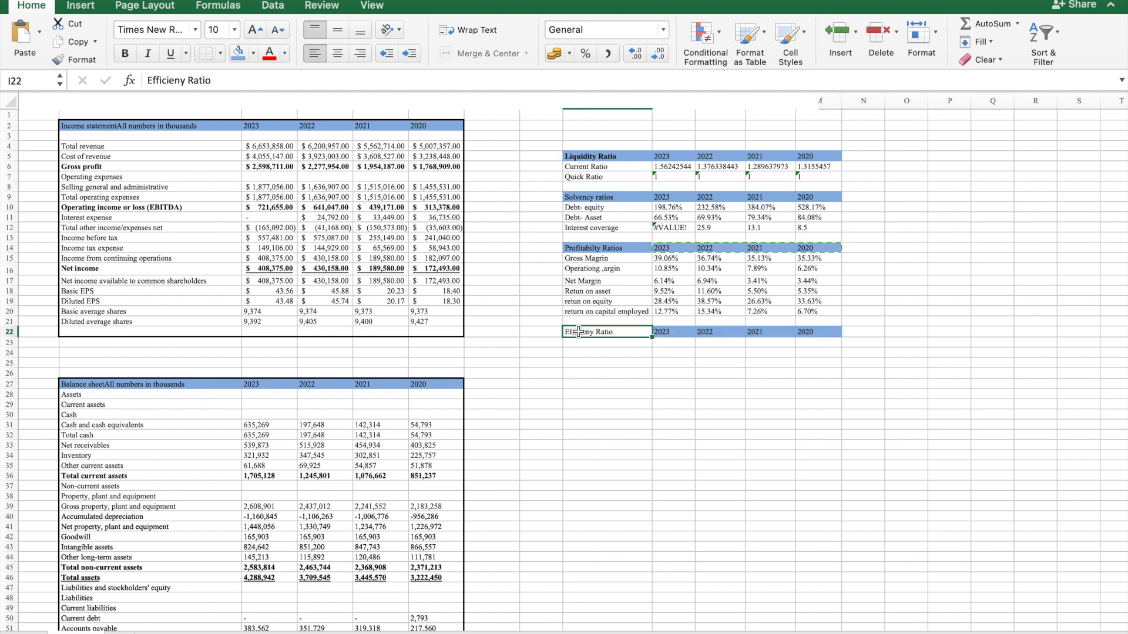
click(238, 53)
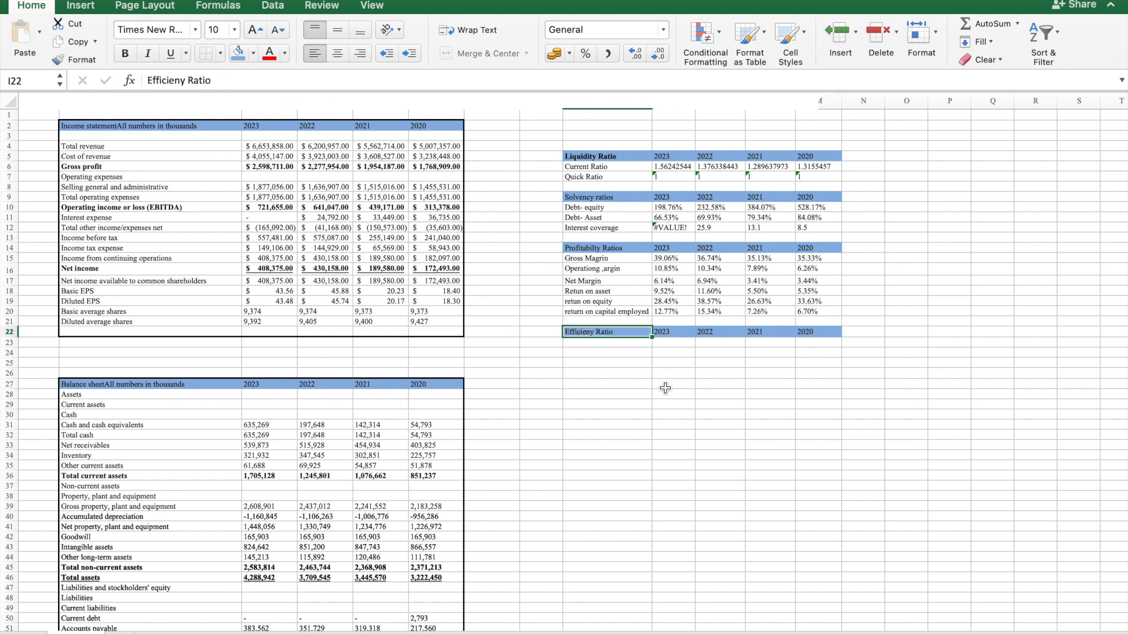
Enter the row labels "Inventory Turnover" in I23 and "Inventory in days" in I24.
click(627, 377)
click(612, 345)
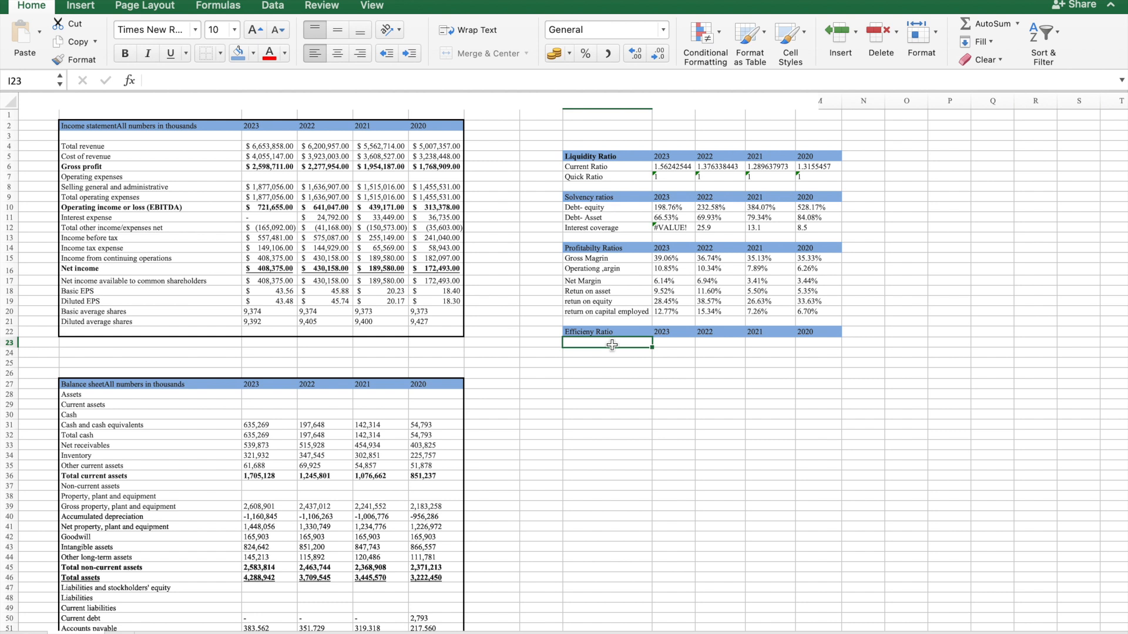
text(Inventory Turnover)
key(Return)
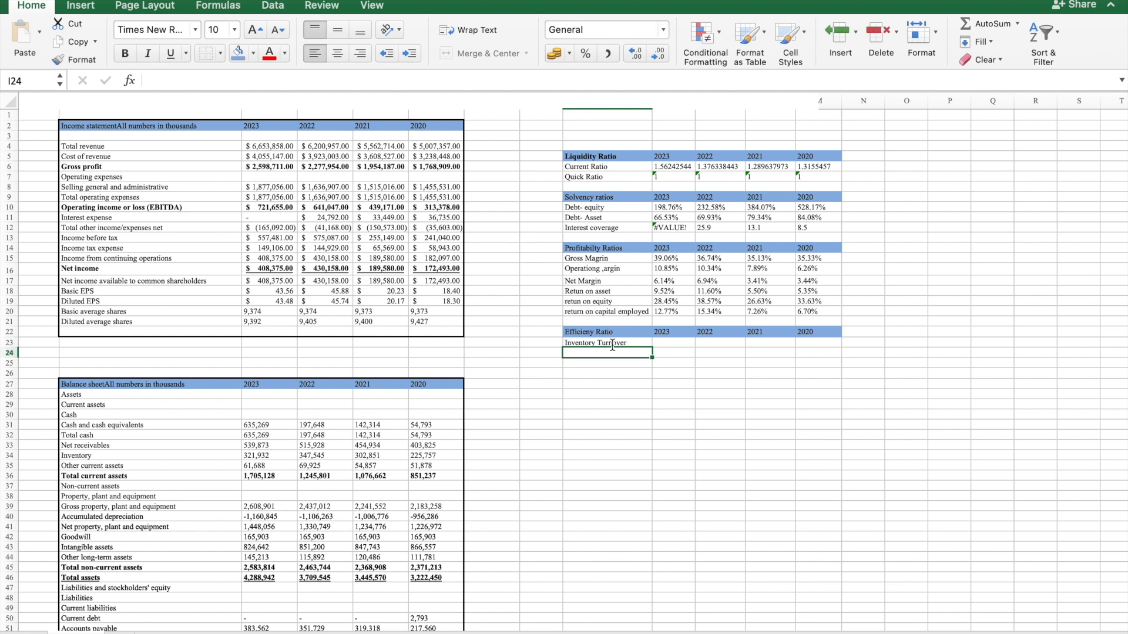
text(I)
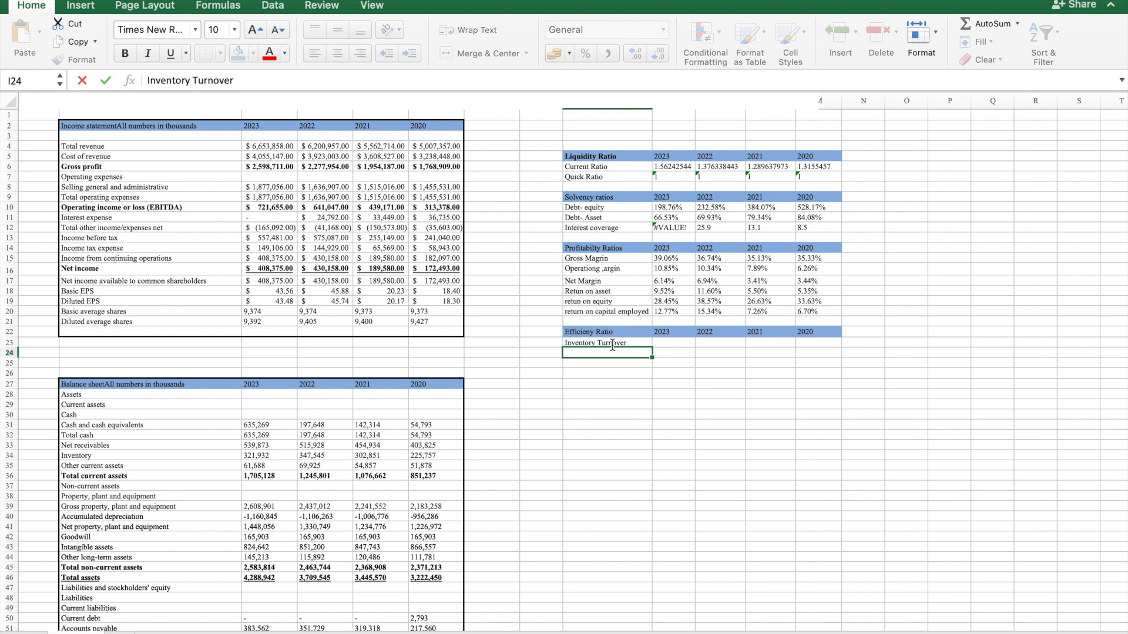
text(nventory in days)
key(Return)
Try calculating 2023 inventory turnover in J23 as total revenue divided by the cash flow statement's inventory (=C4/C82), and clear the cell.
click(682, 347)
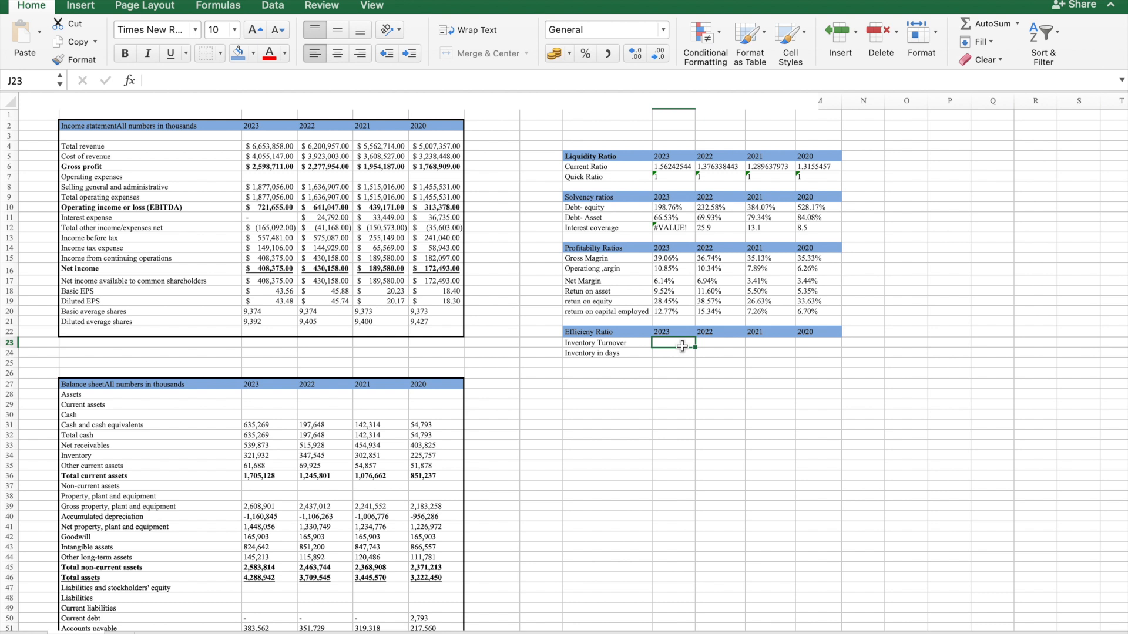
text(=)
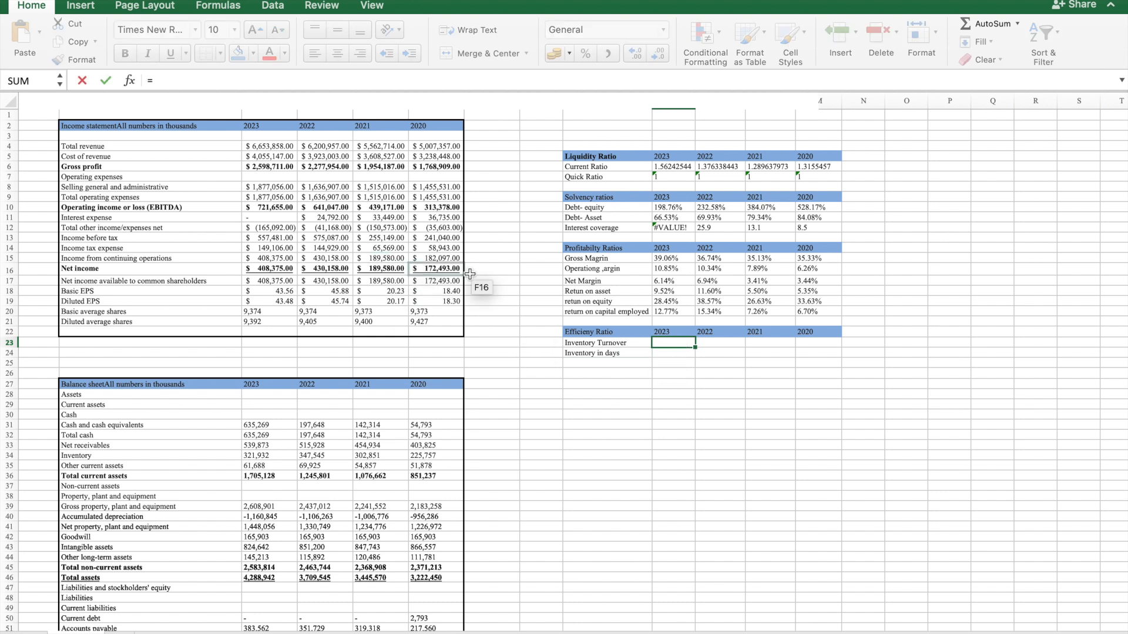
click(271, 143)
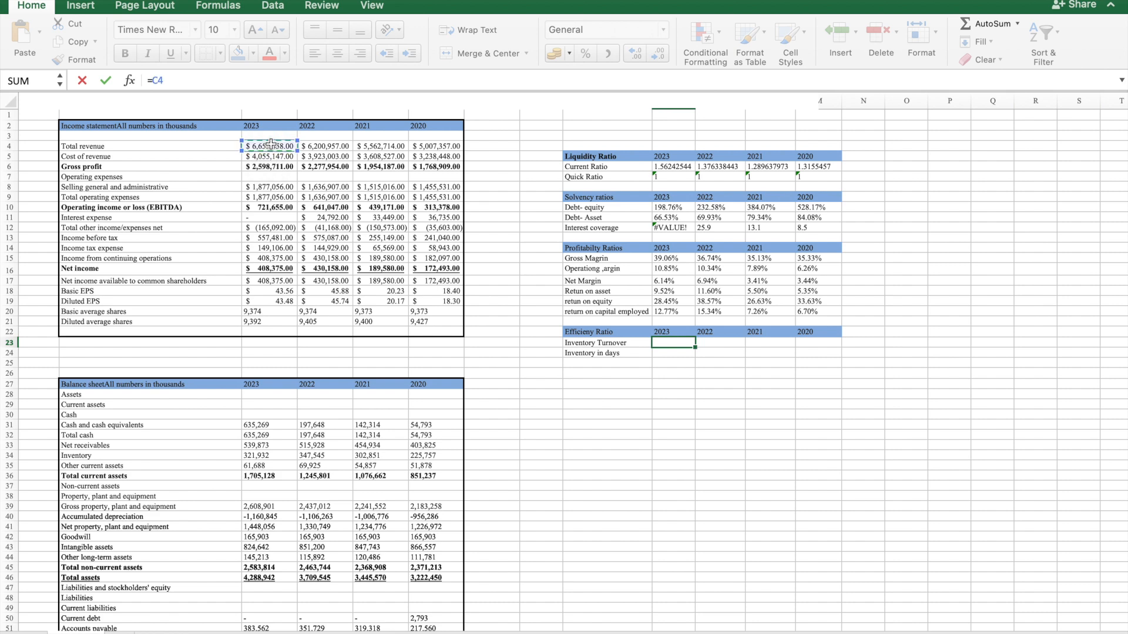
scroll(166, 467, down, 14)
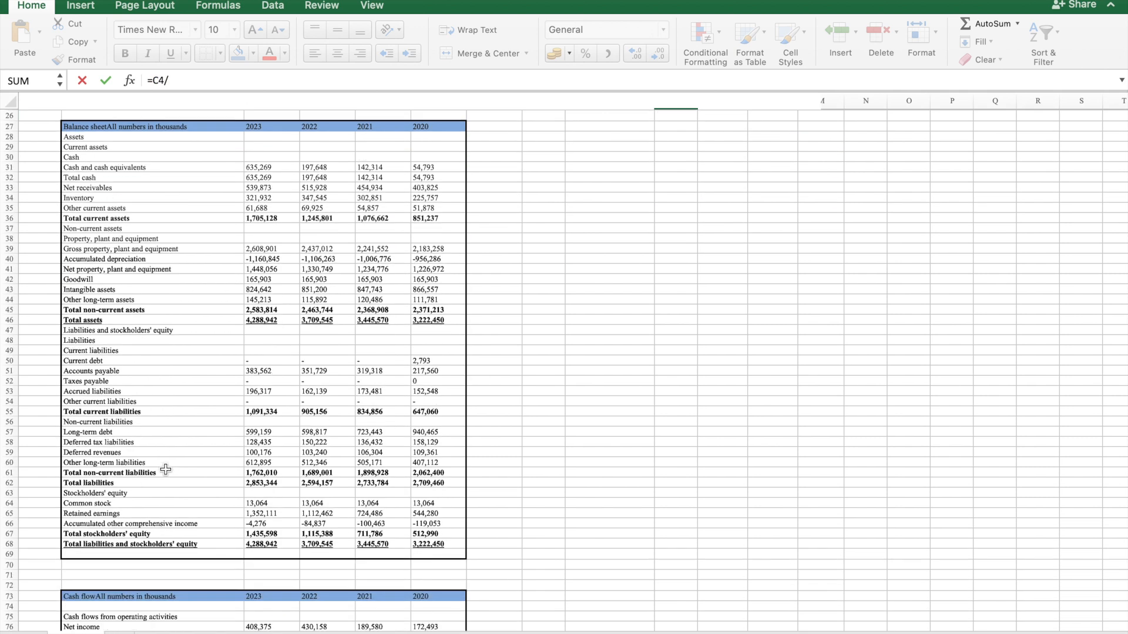
scroll(166, 470, down, 1)
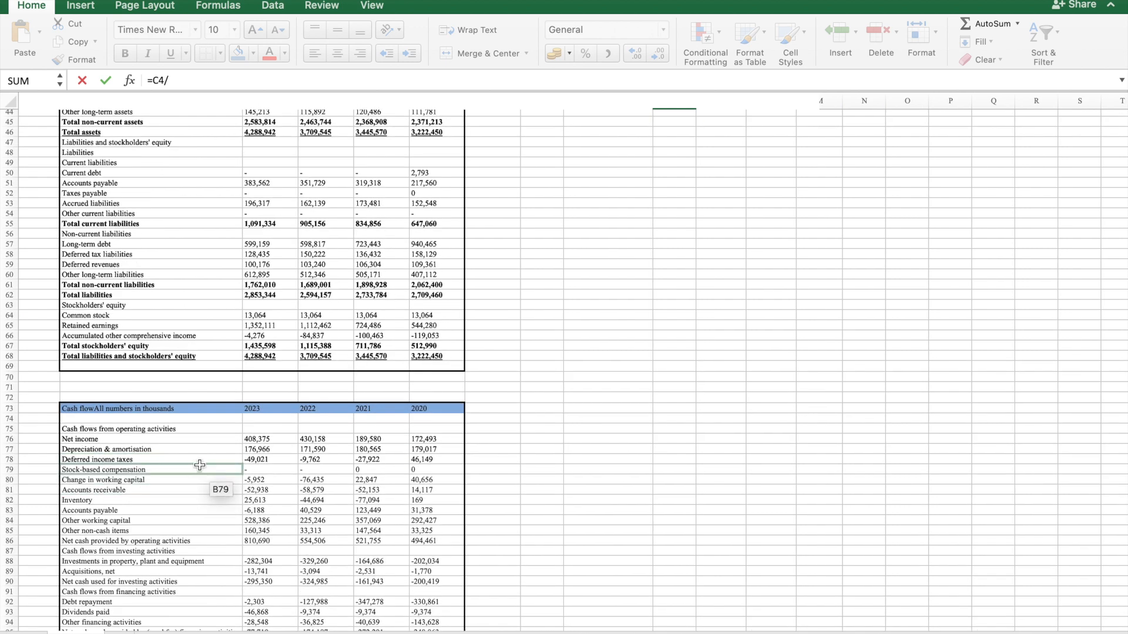
click(252, 500)
key(Return)
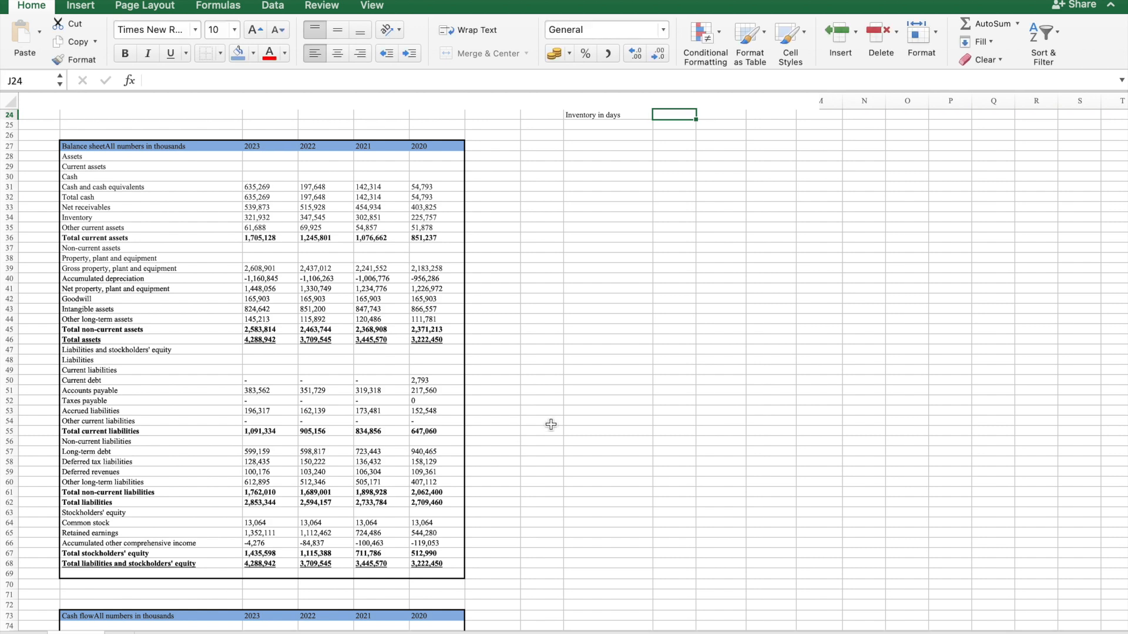
scroll(548, 423, up, 5)
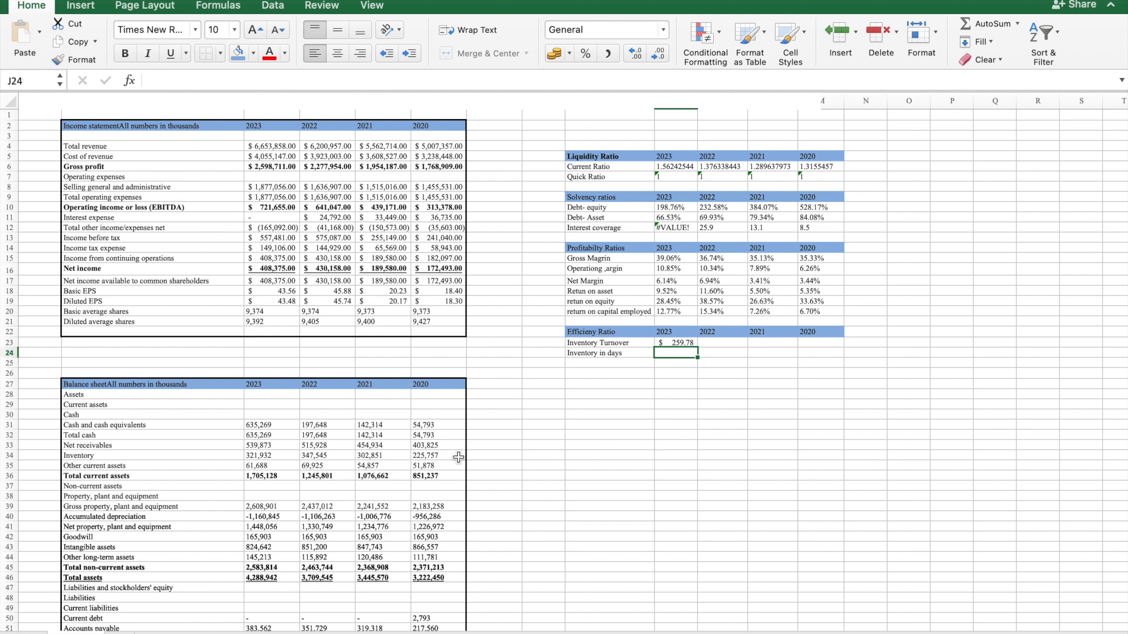
click(682, 341)
key(Delete)
Enter a 2023 inventory turnover formula in J23 dividing cost of revenue by the halved net receivables range: =C5/SUM(C33:D33*.5).
text(=)
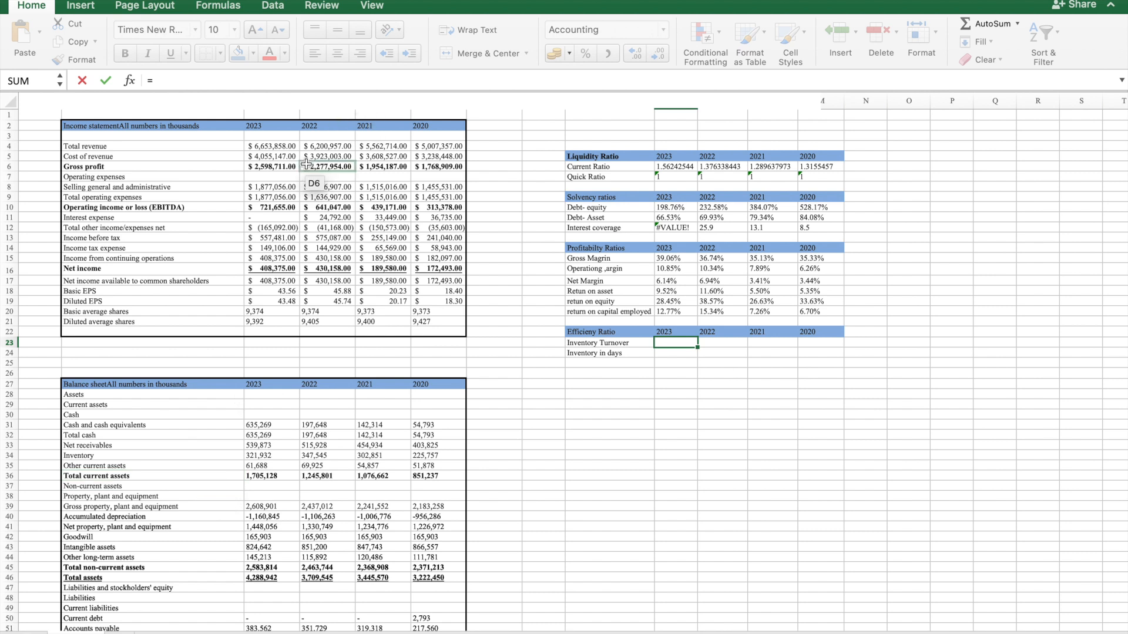
click(274, 156)
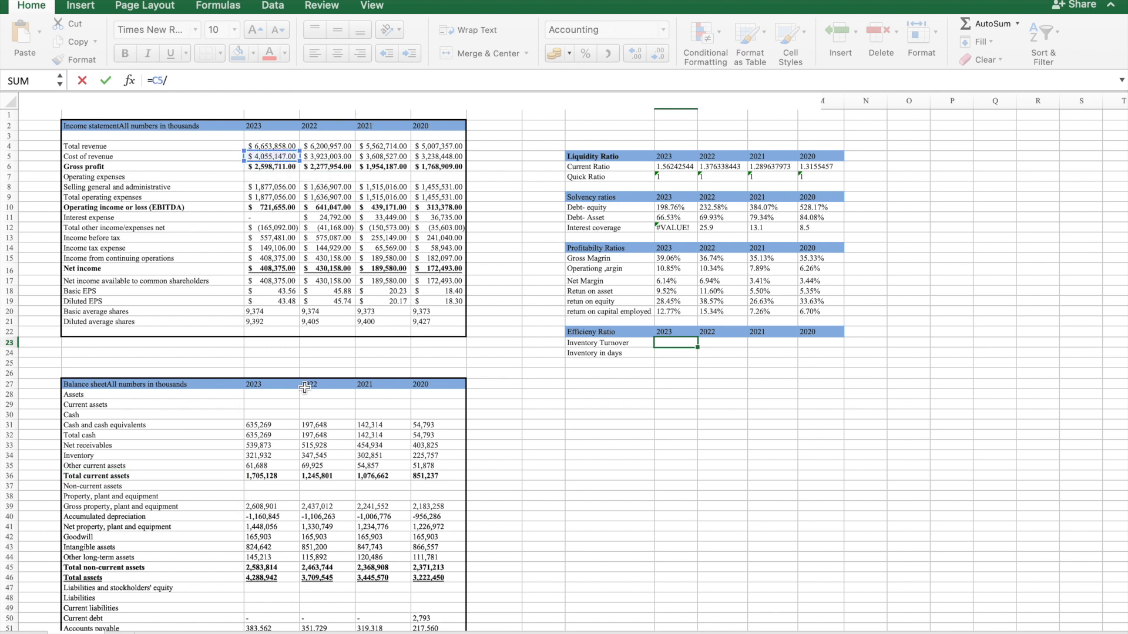
scroll(599, 440, down, 13)
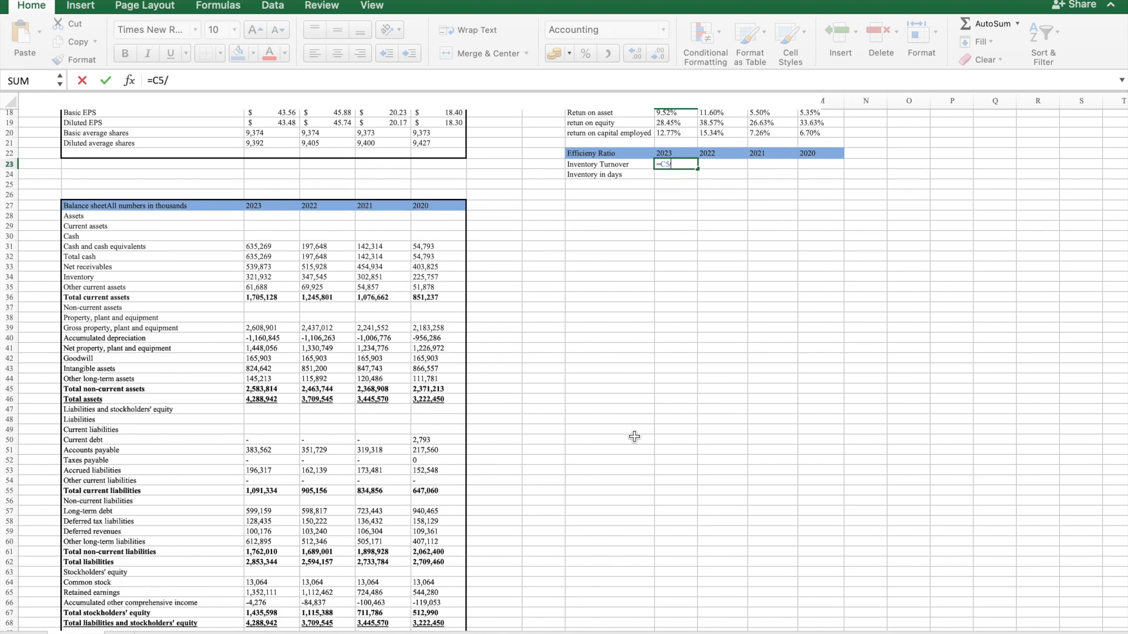
scroll(635, 437, up, 13)
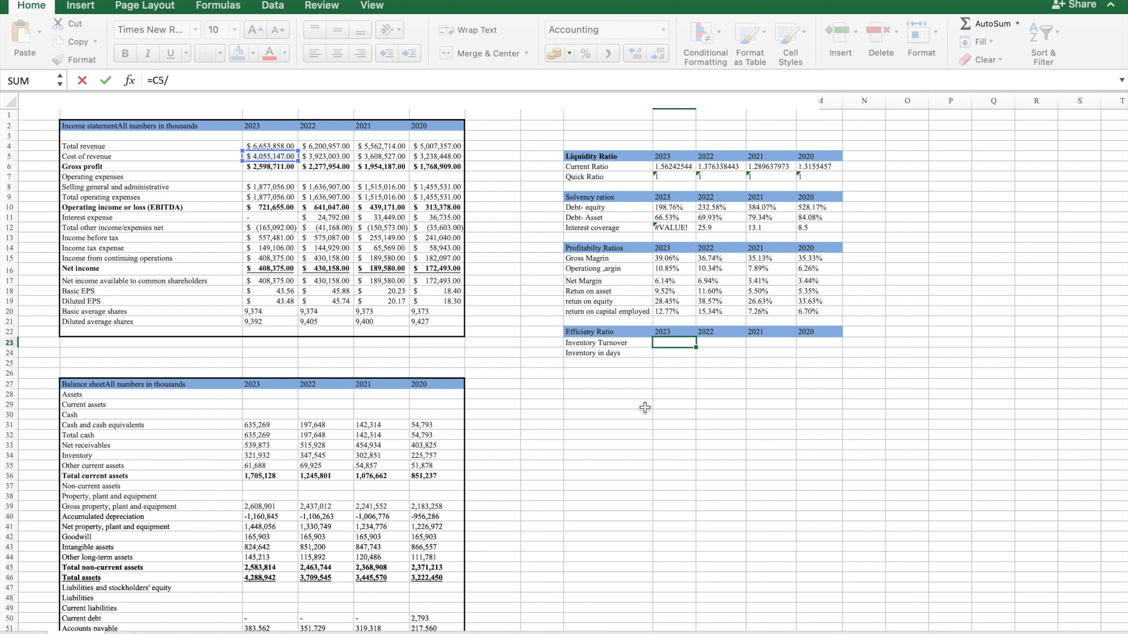
text(su)
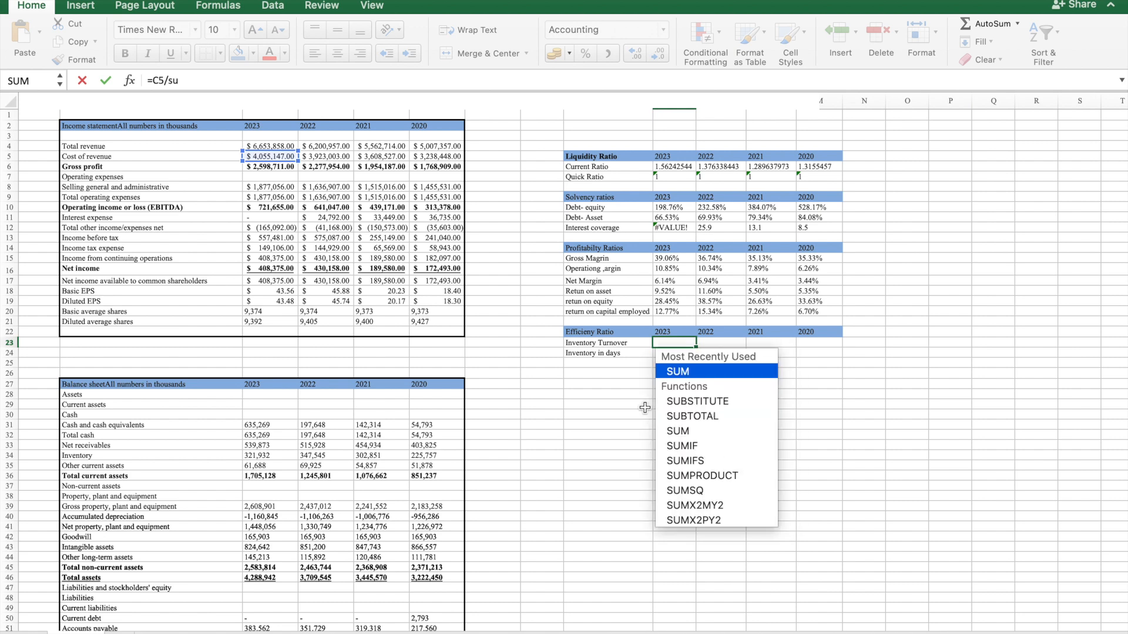
double_click(751, 373)
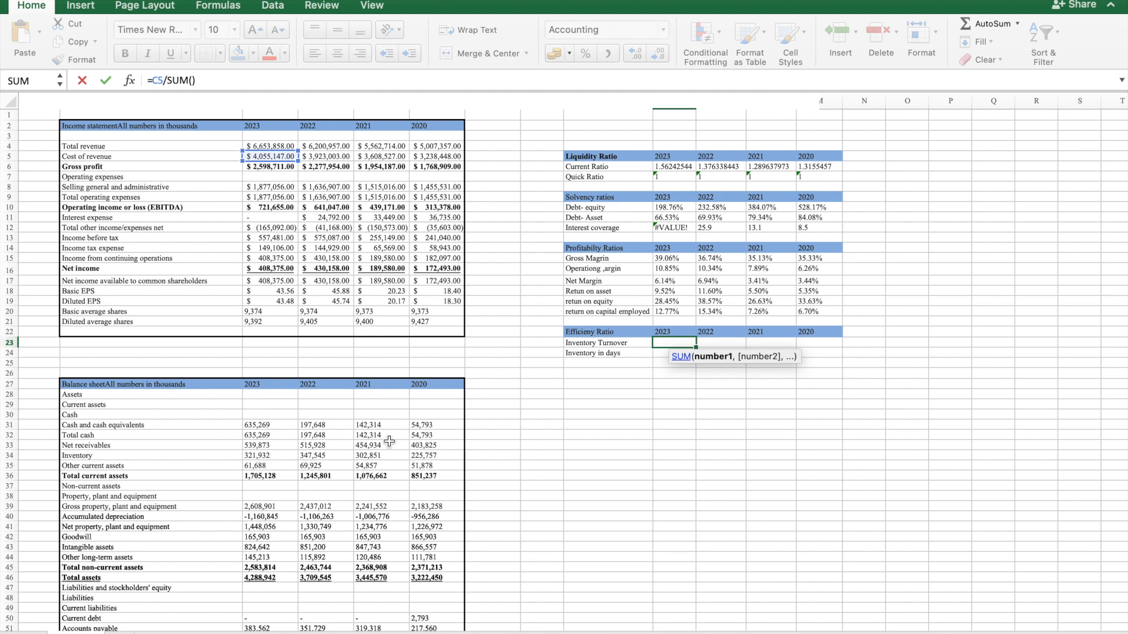
scroll(294, 540, down, 2)
scroll(293, 540, up, 1)
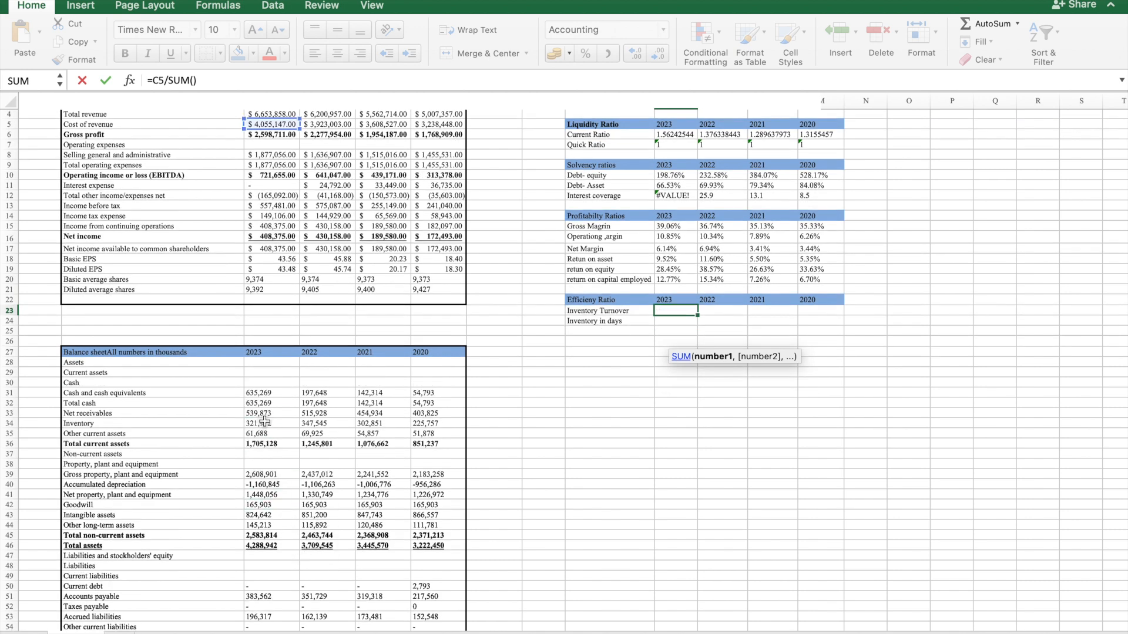
drag(265, 414, 305, 417)
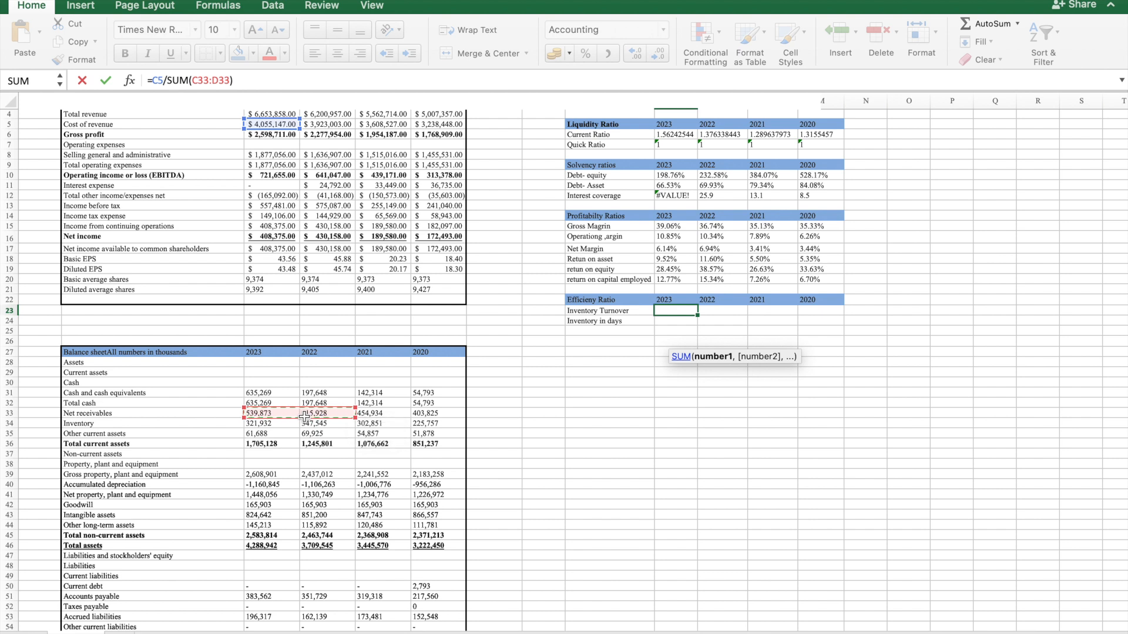
text(*)
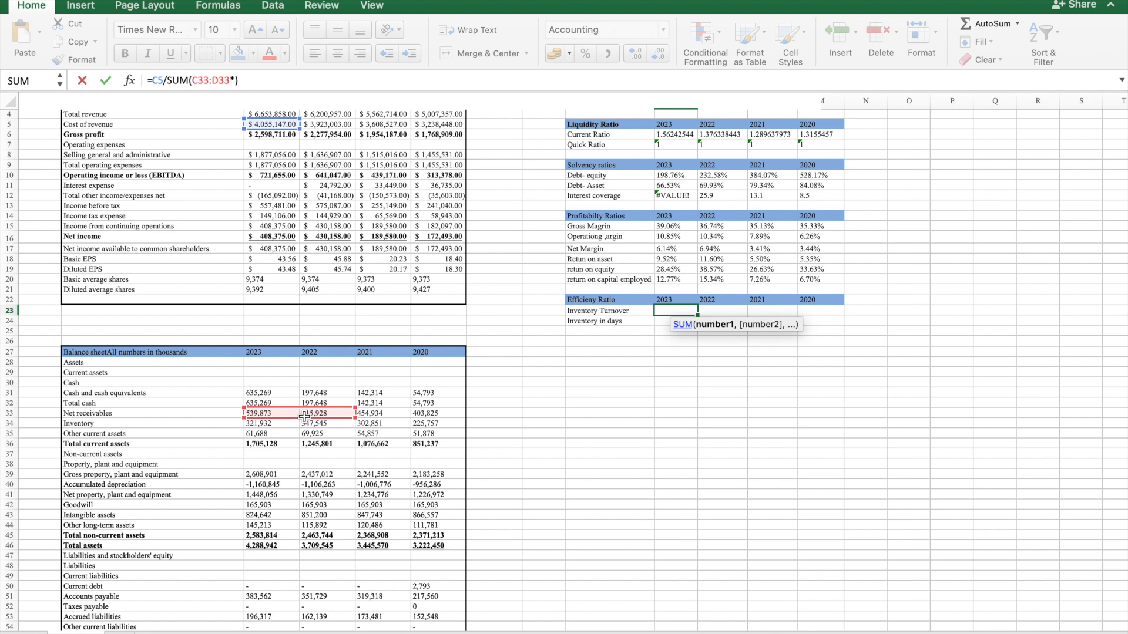
text(.5)
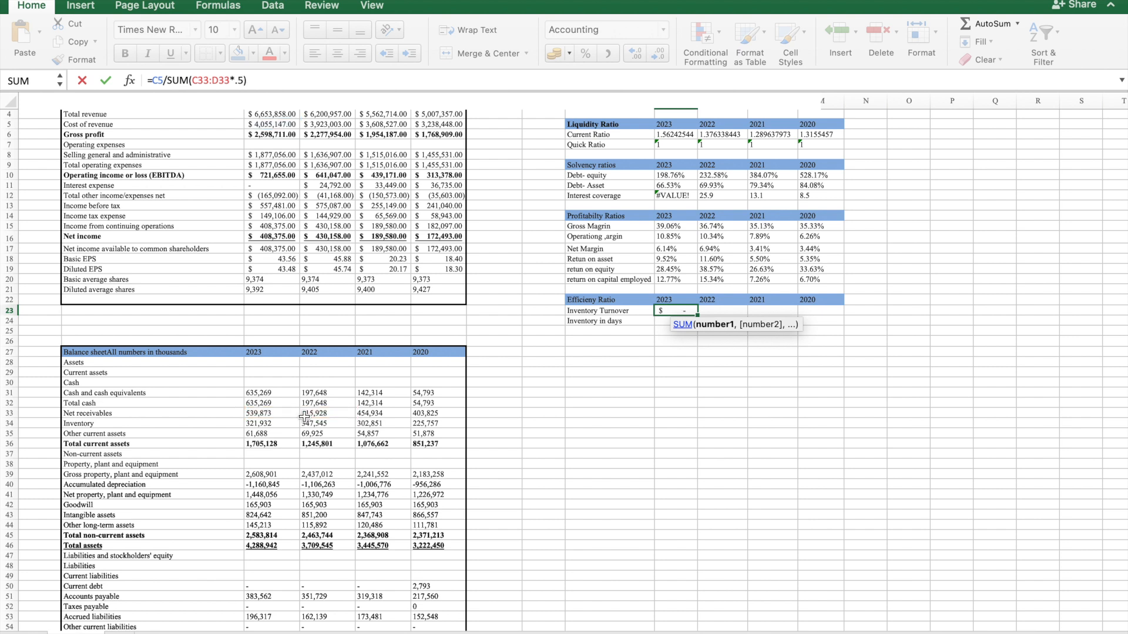
key(Return)
Correct the J23 formula to =C5/SUM(C33:D33)*0.5 and fill it across to M23.
click(666, 311)
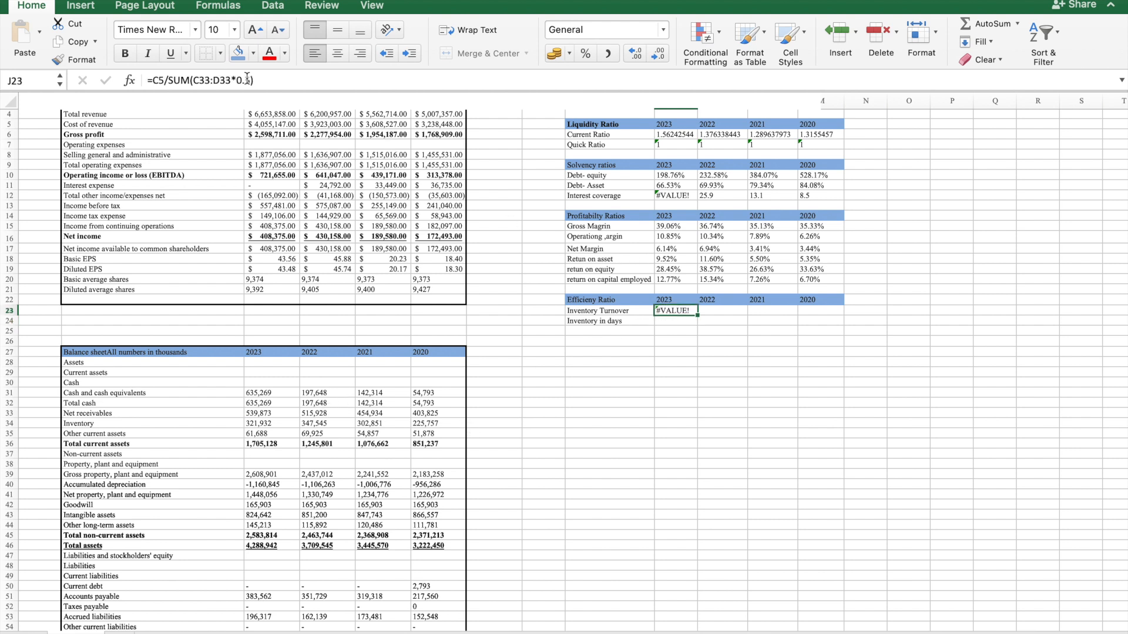
click(266, 82)
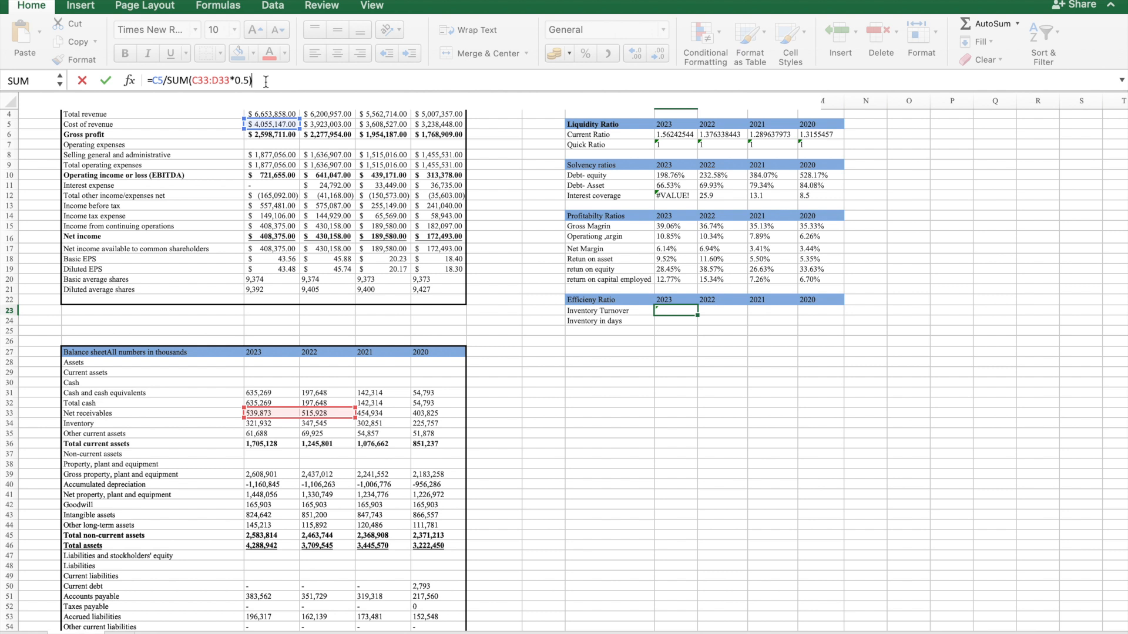
click(151, 80)
click(231, 80)
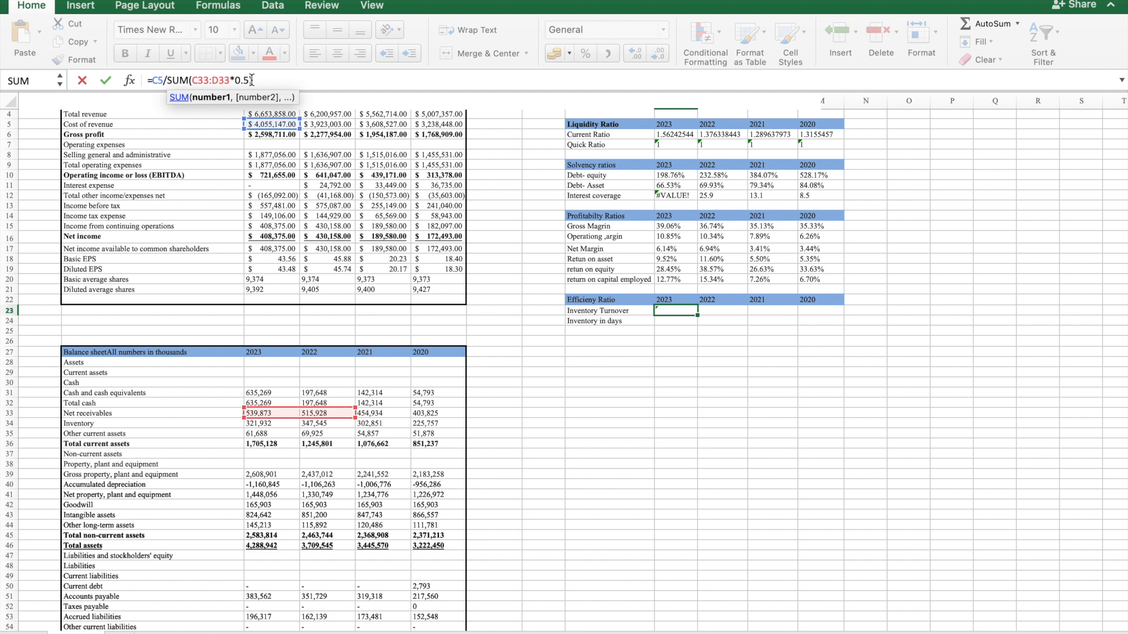
text())
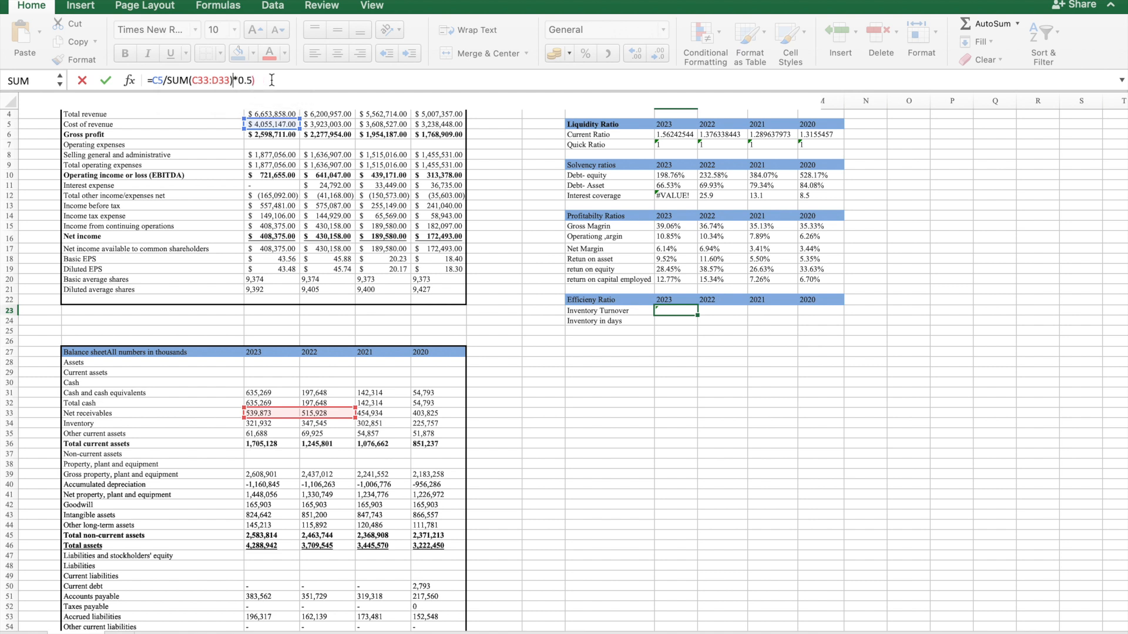
key(Return)
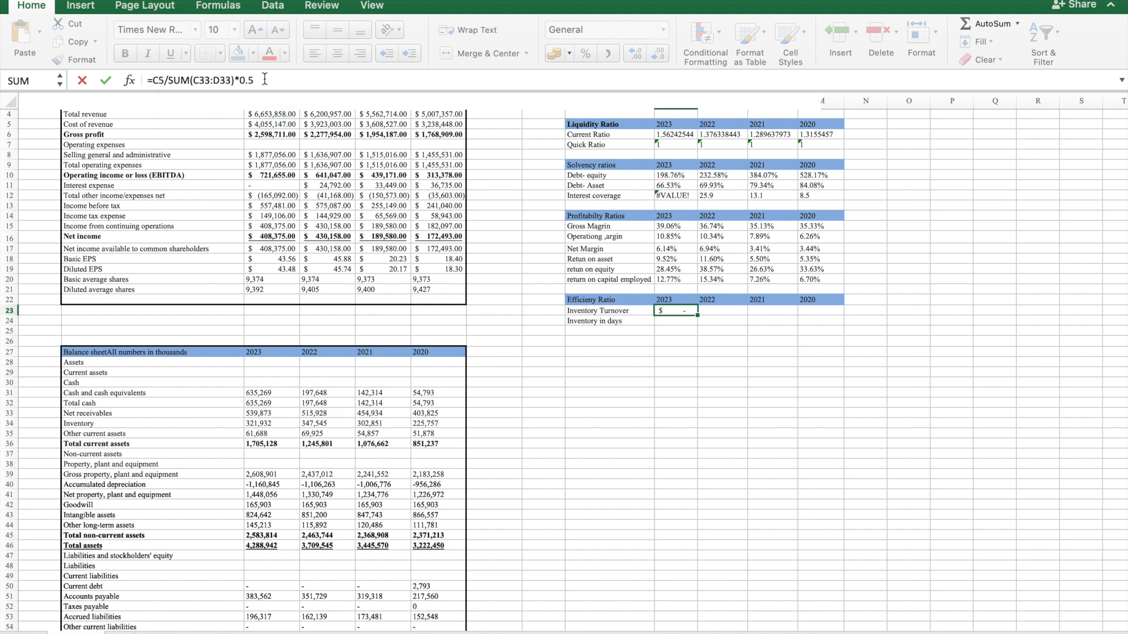
click(682, 311)
drag(699, 316, 837, 317)
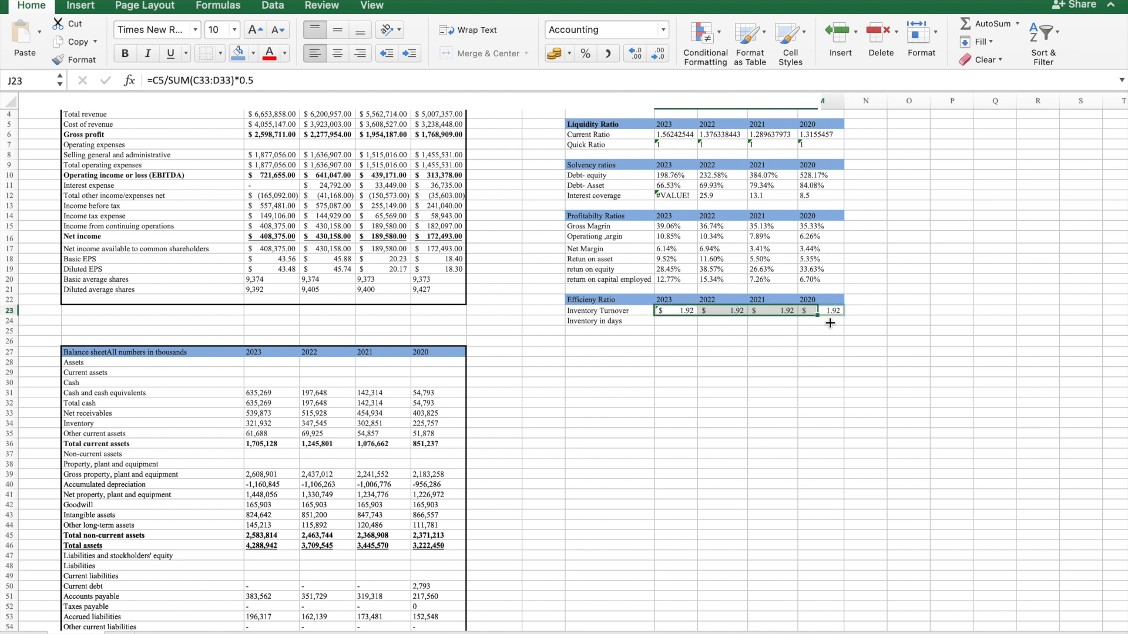
Calculate inventory in days in J24 with =365/J23 and fill the formula across to M24.
click(670, 321)
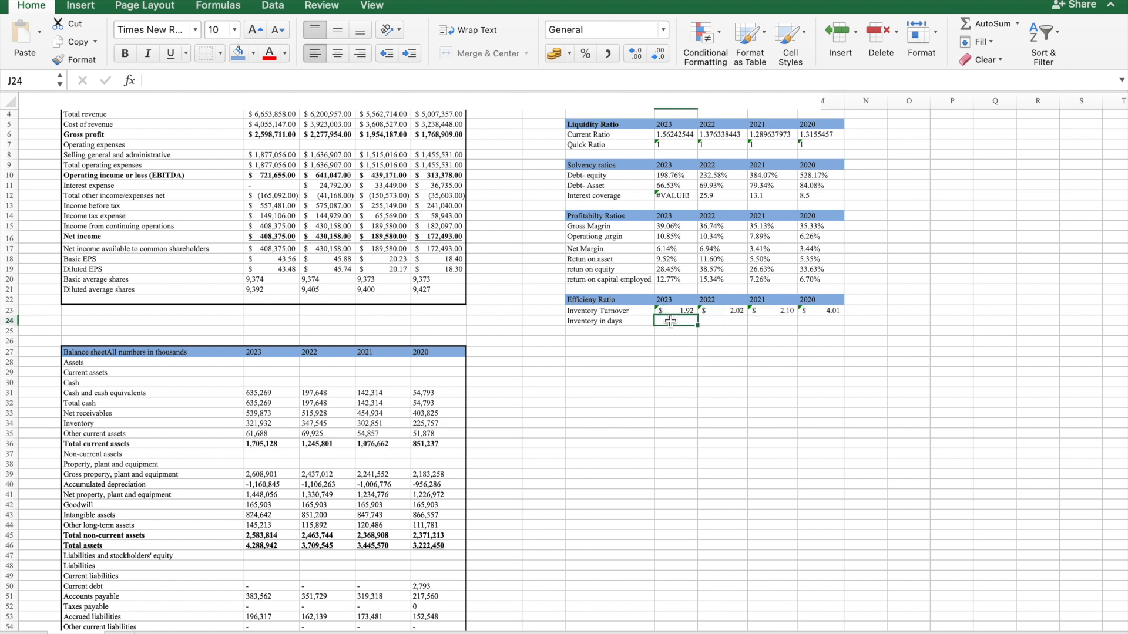
text(=3)
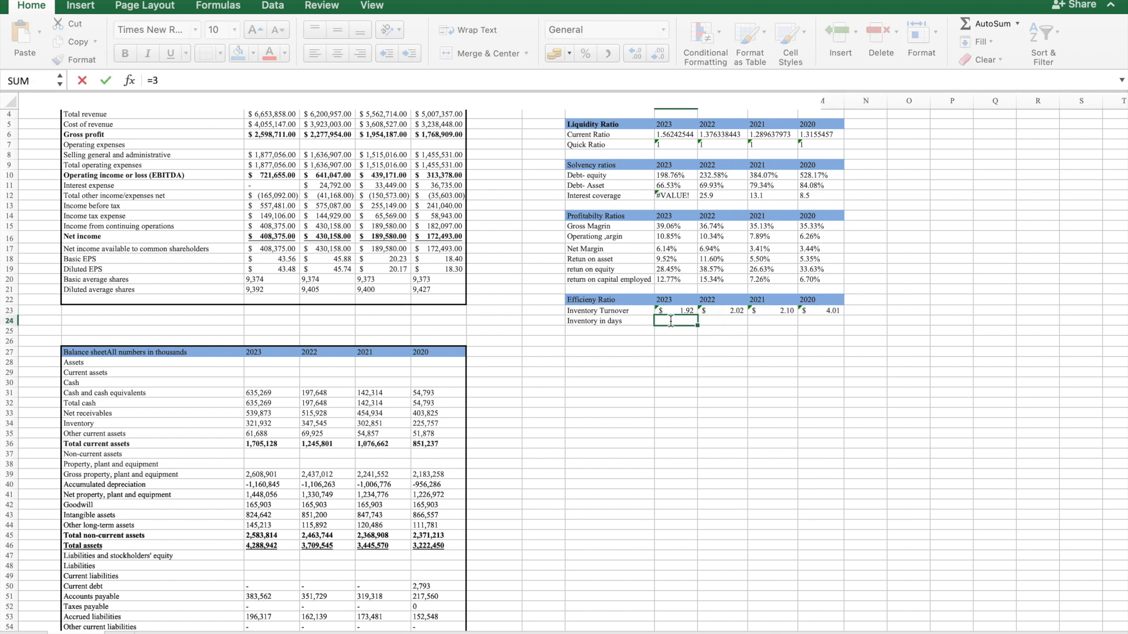
text(65/)
click(687, 310)
key(Return)
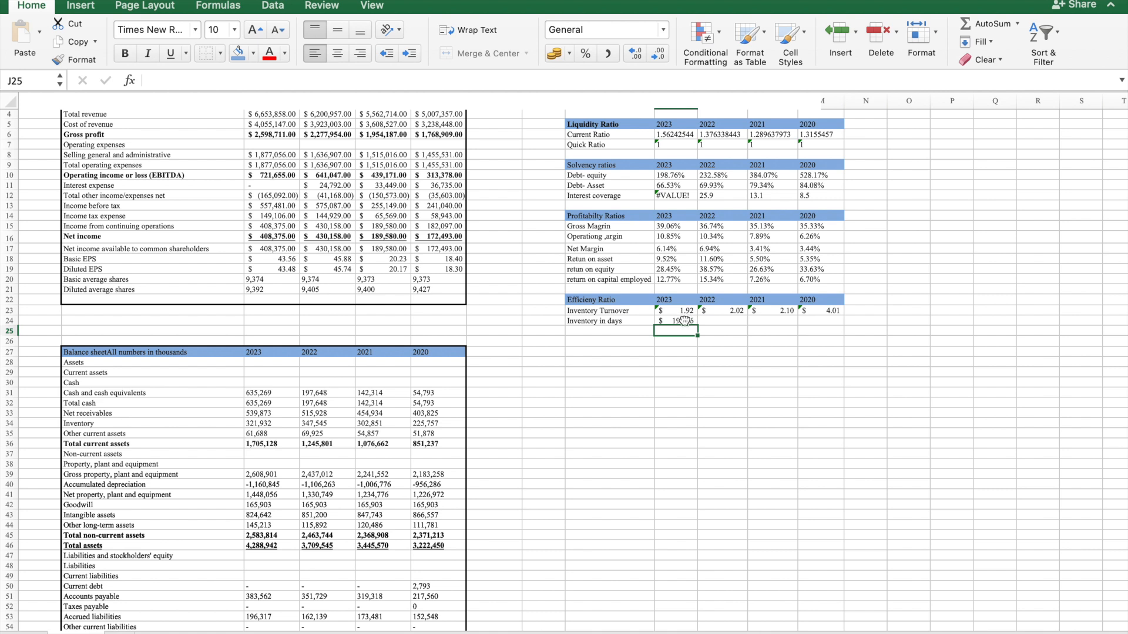
click(683, 320)
drag(697, 326, 828, 323)
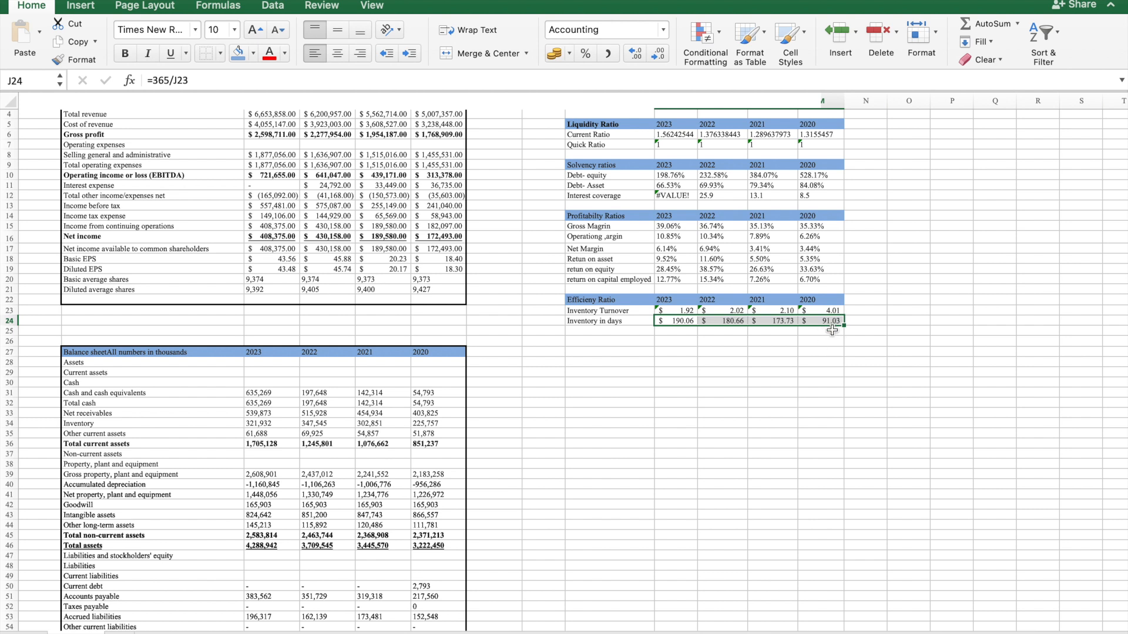
Format the inventory ratios in J23:M24 as Number with two decimal places and centre them horizontally.
click(670, 309)
drag(670, 310, 834, 323)
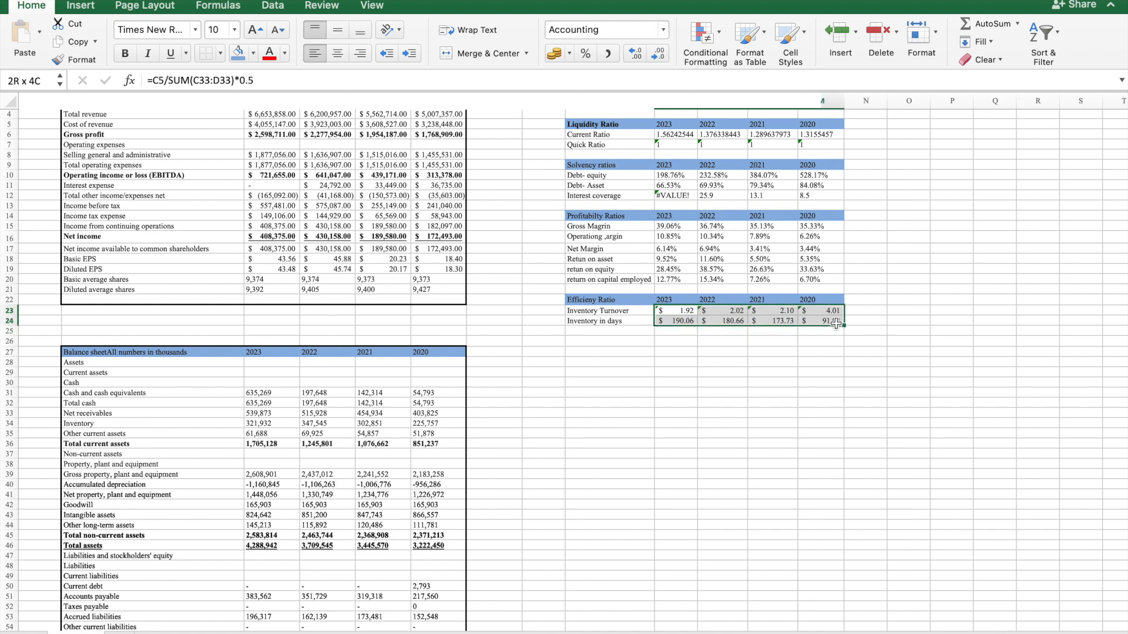
click(569, 54)
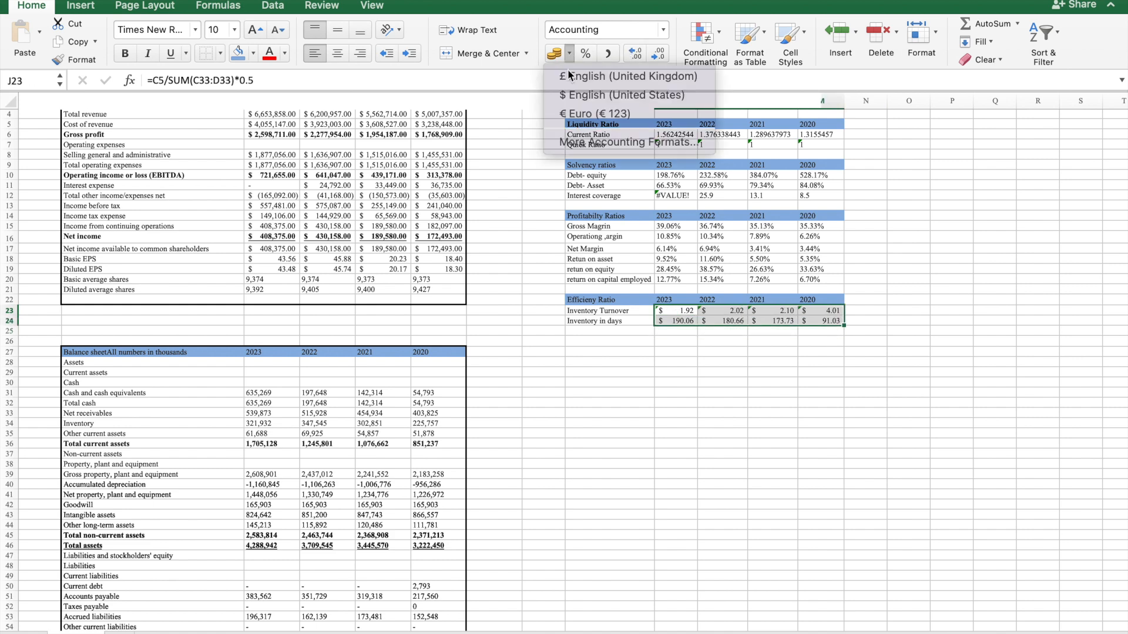
click(594, 146)
click(391, 129)
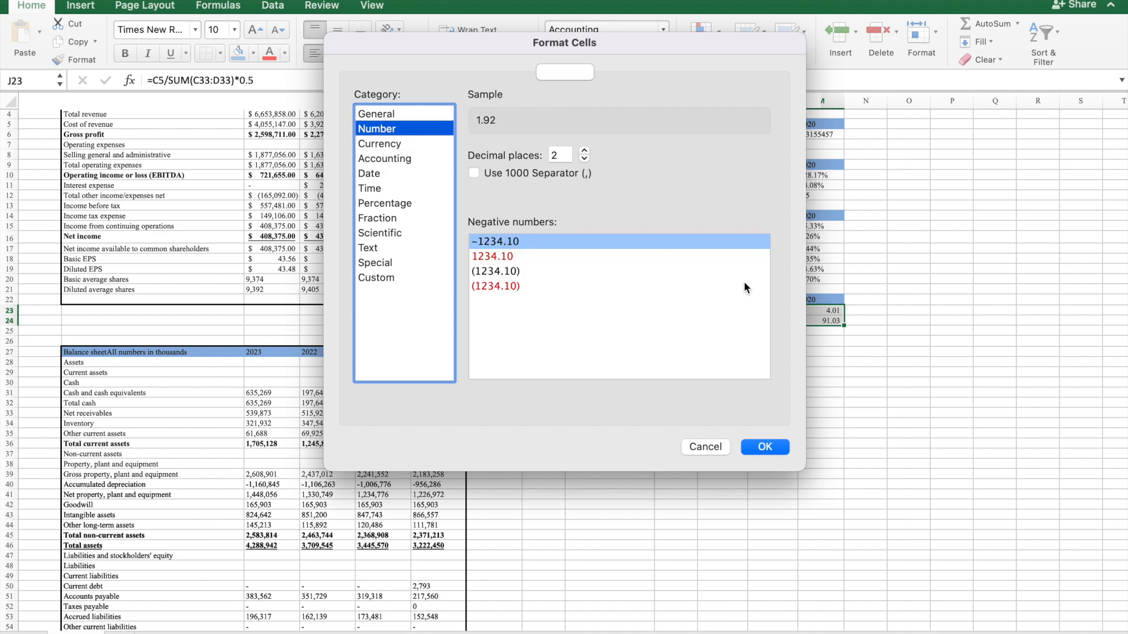
click(765, 448)
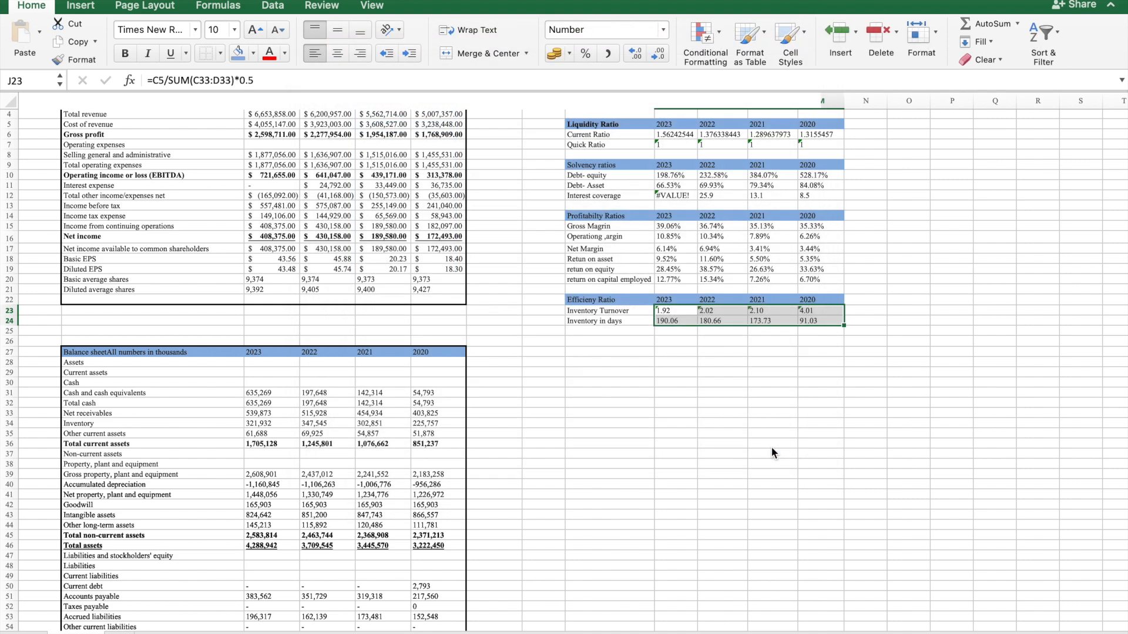
click(343, 50)
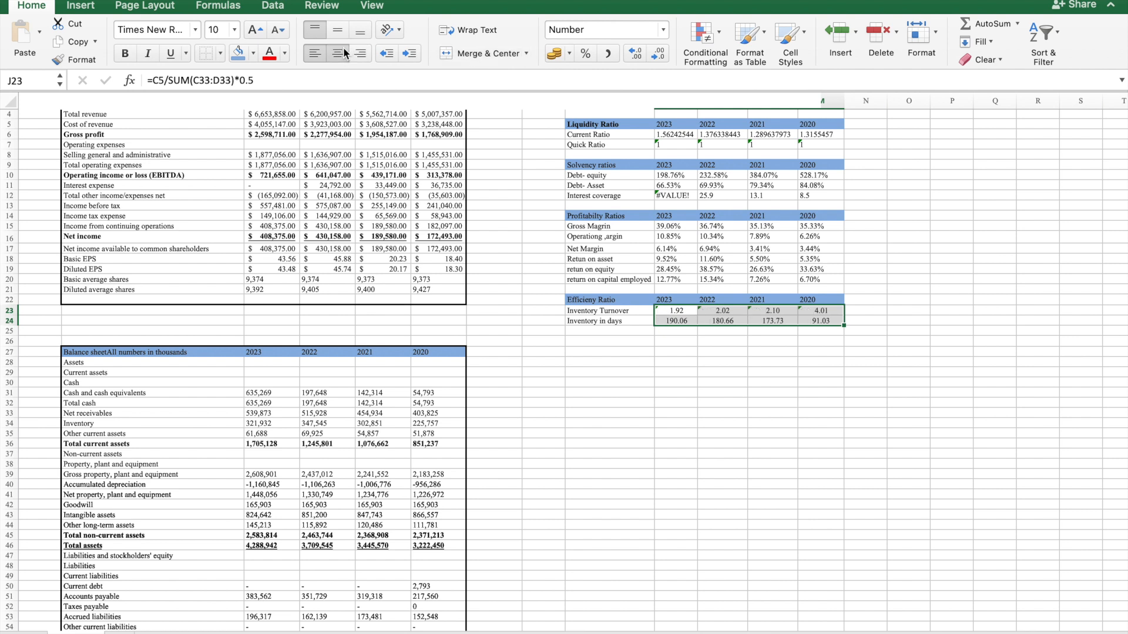
click(559, 176)
click(668, 410)
click(635, 339)
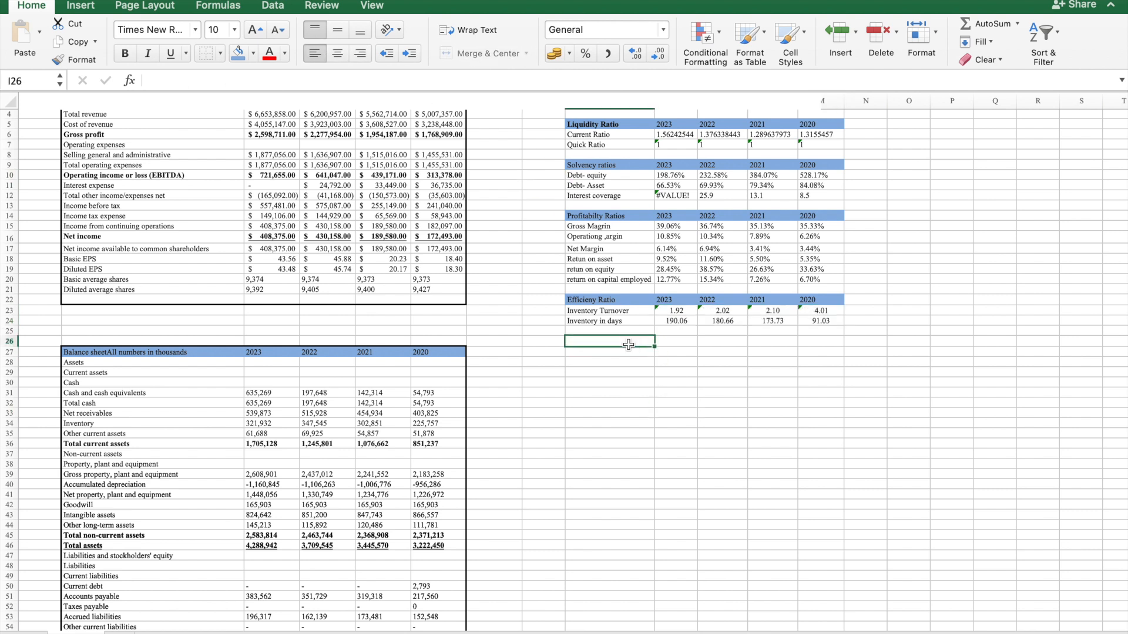
Switch to Investopedia's ratio analysis page in the browser and read the coverage ratios and market prospect ratios sections.
key(ctrl+Left)
scroll(625, 338, down, 6)
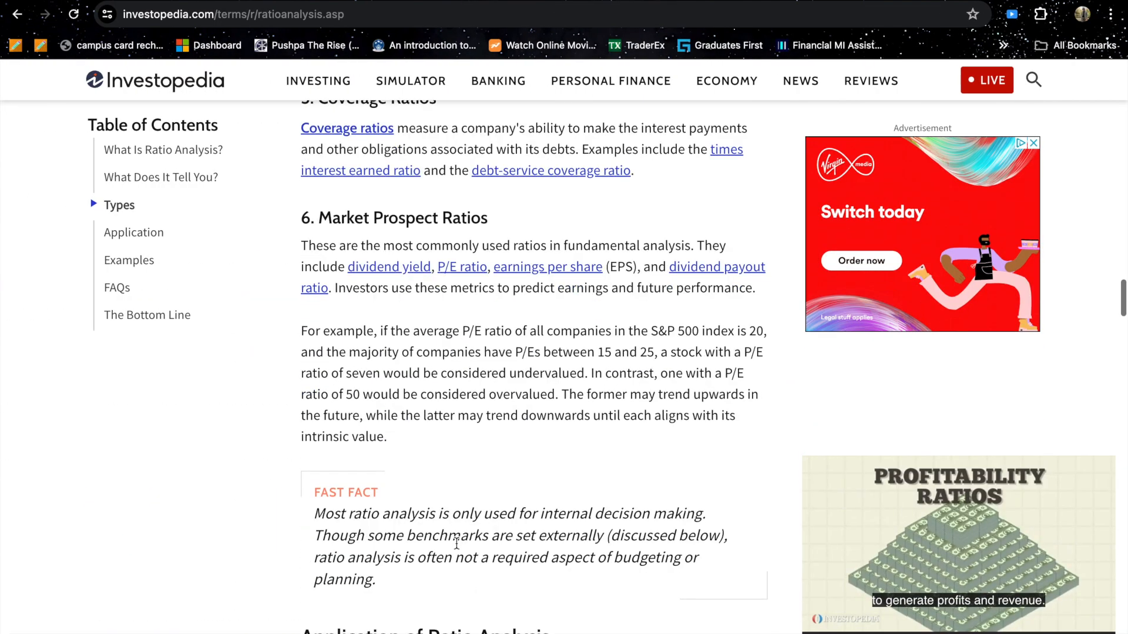
scroll(456, 544, up, 1)
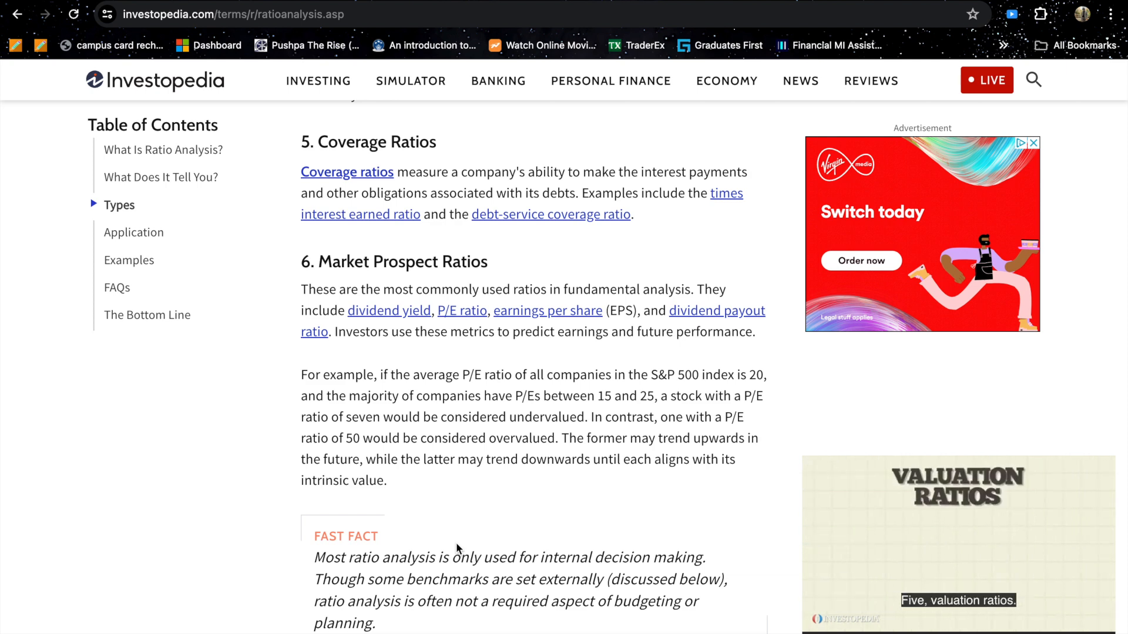
Switch back to the Excel workbook, add a blue-filled "Coverage raio" heading in I26 and copy the year labels from J22:M22 into J26:M26.
key(ctrl+Right)
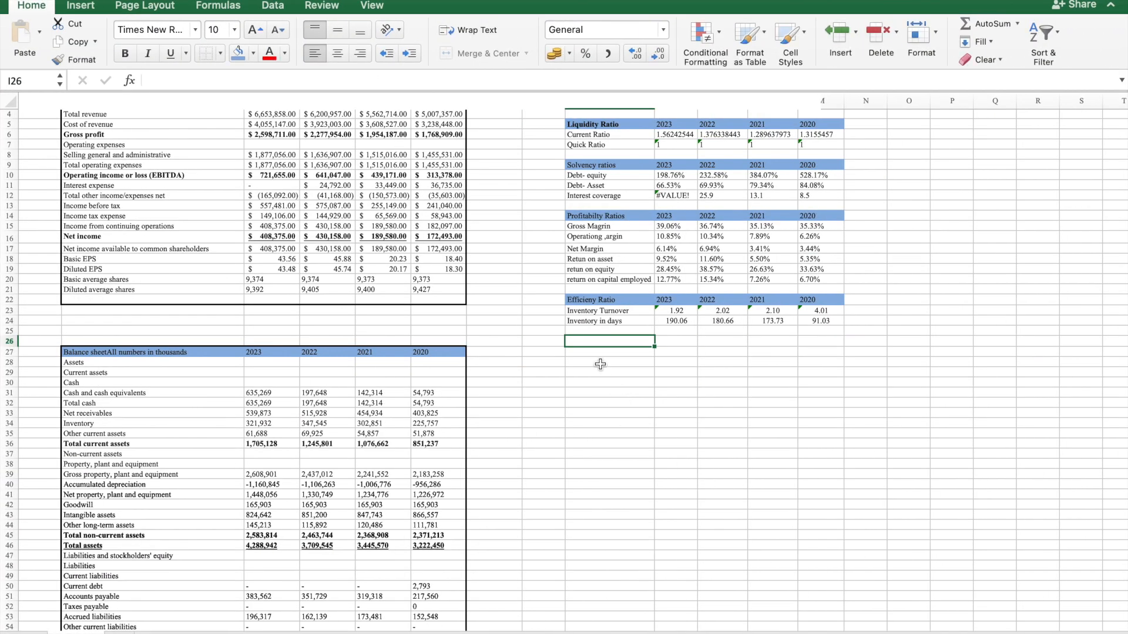
text(Coverage raio)
key(Return)
click(672, 300)
drag(673, 300, 813, 303)
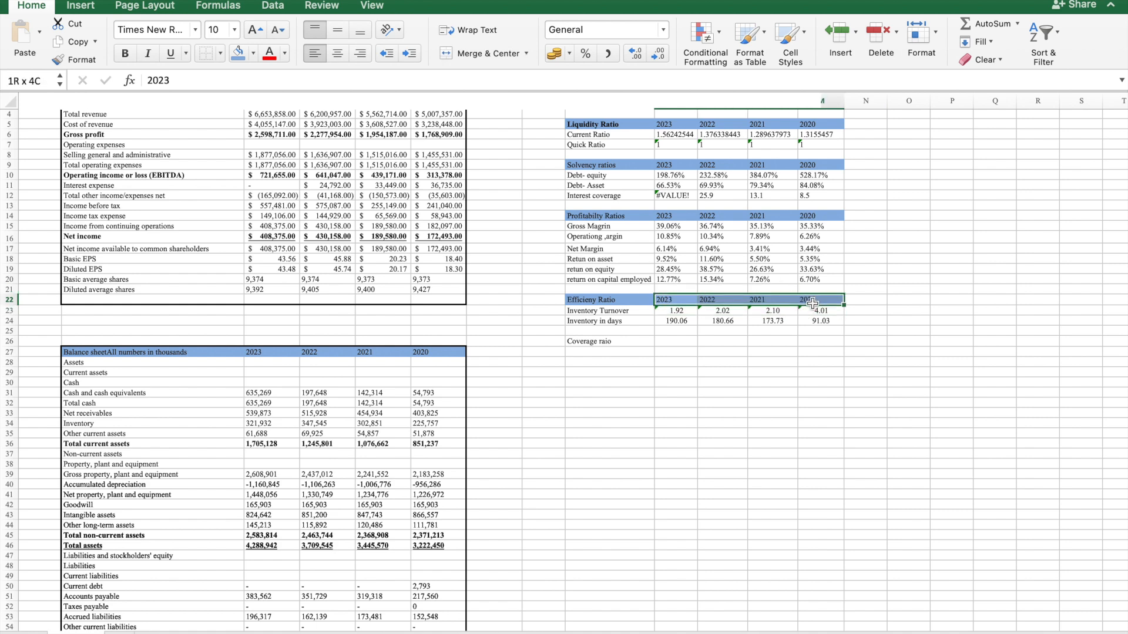
right_click(806, 298)
click(834, 326)
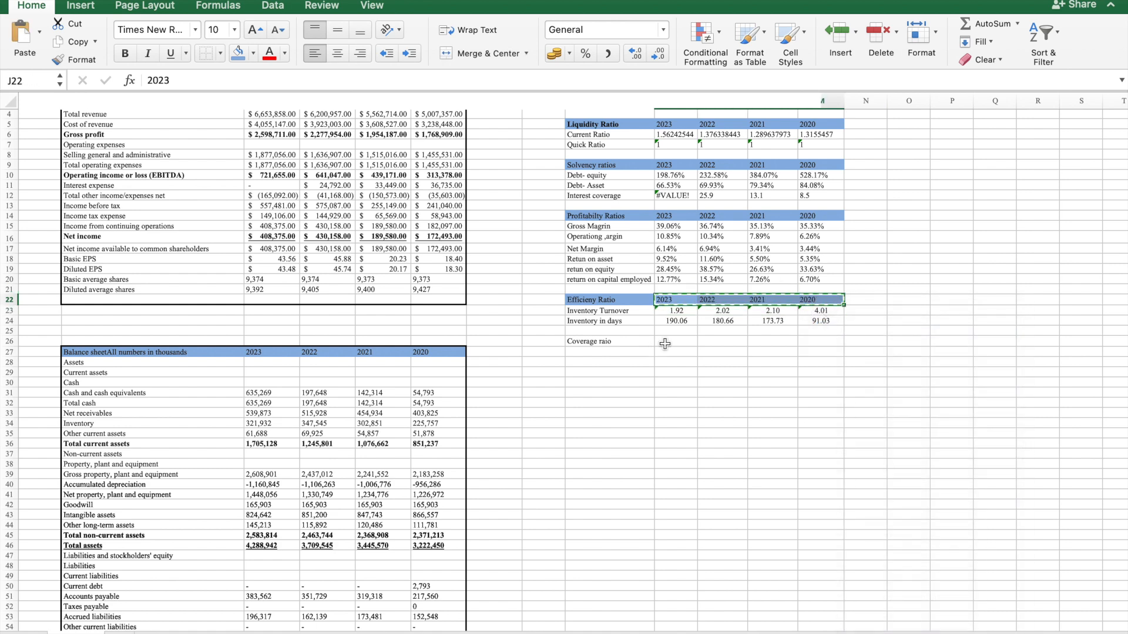
click(664, 343)
key(super+v)
click(617, 343)
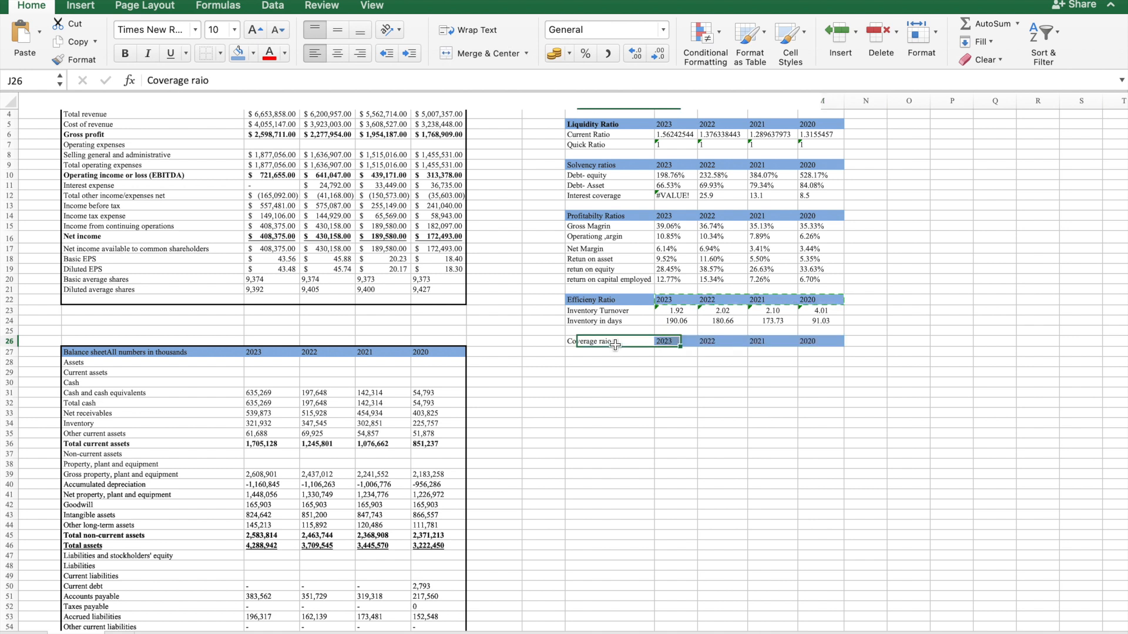
click(240, 54)
Add the row label "Times Interst Earned" in I27 under the coverage heading.
click(629, 356)
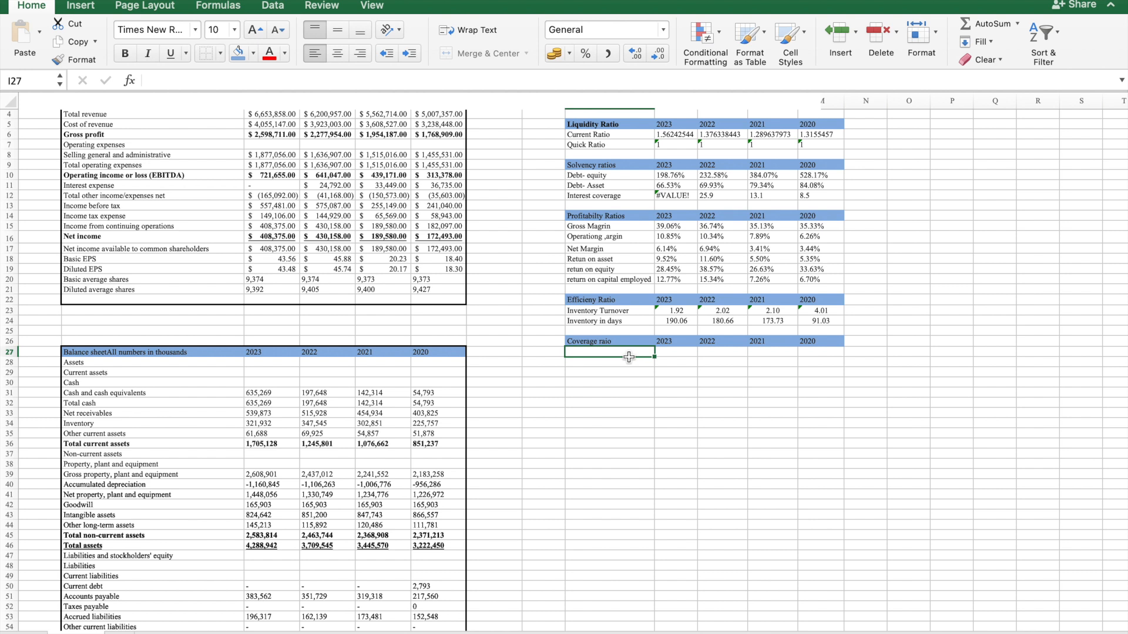
text(Times Interst Earned)
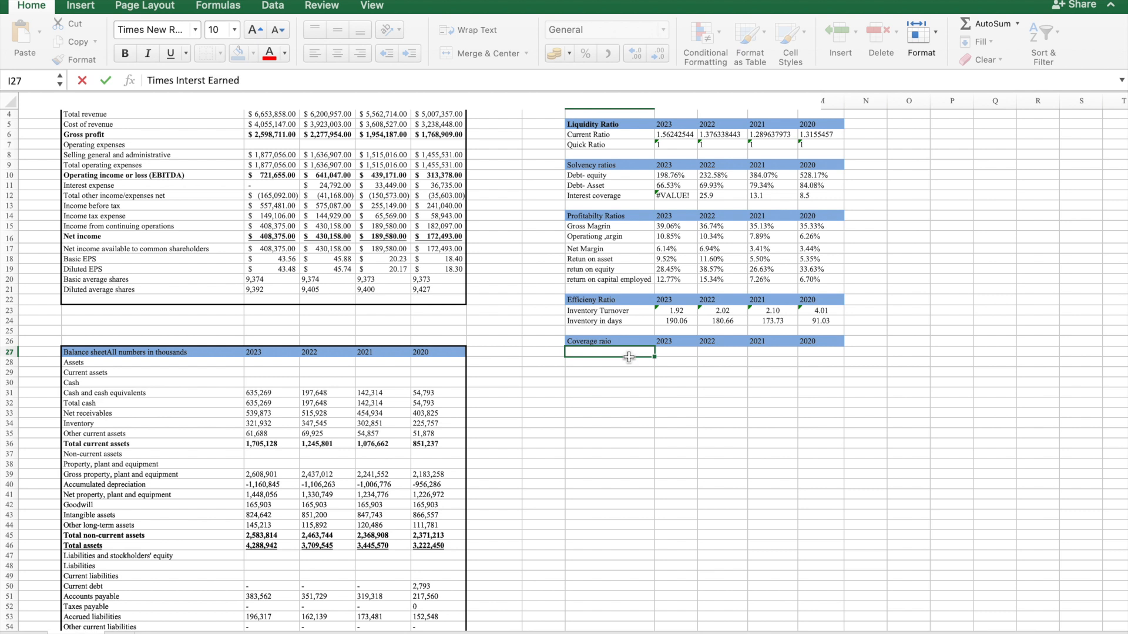
key(Return)
Calculate times interest earned in J27 with =C10/C11 and fill the formula across to M27.
click(687, 352)
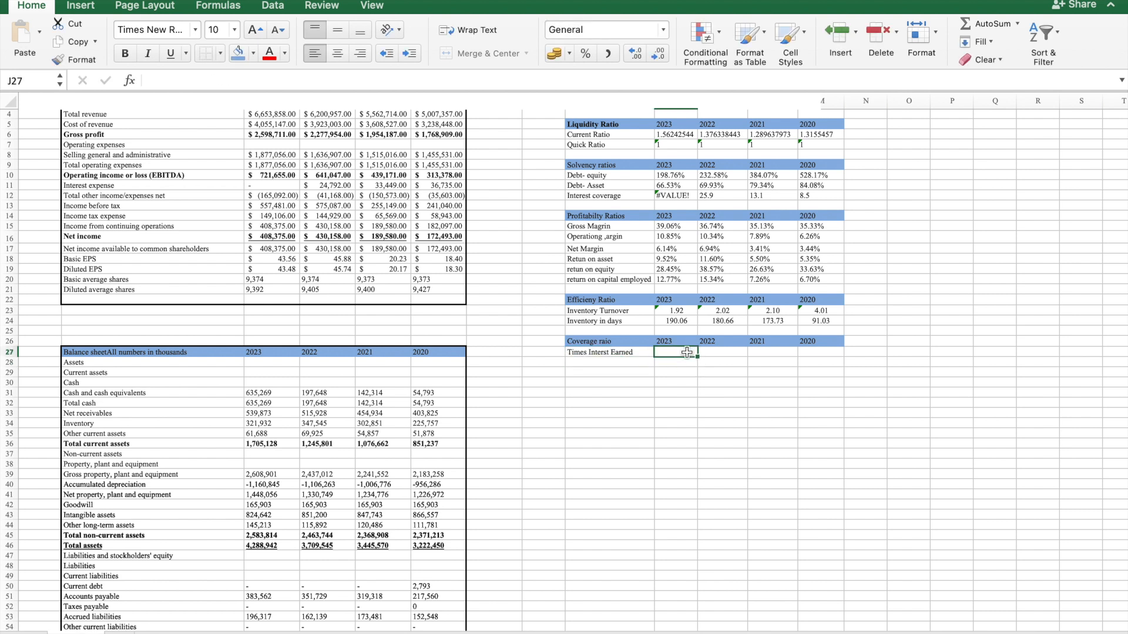
text(=)
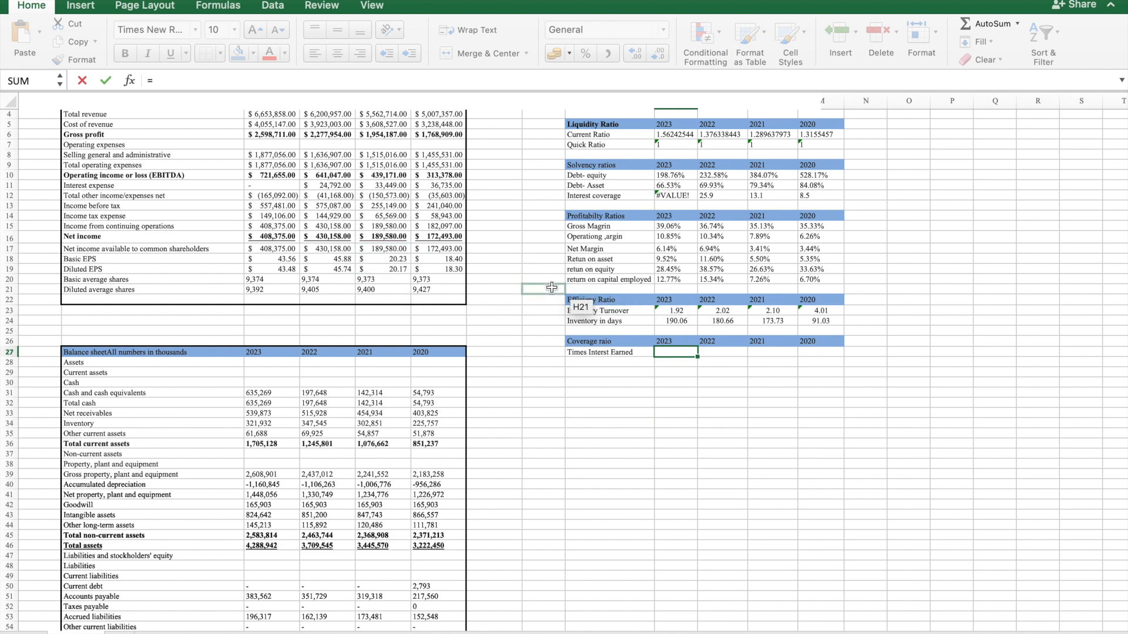
scroll(524, 422, up, 3)
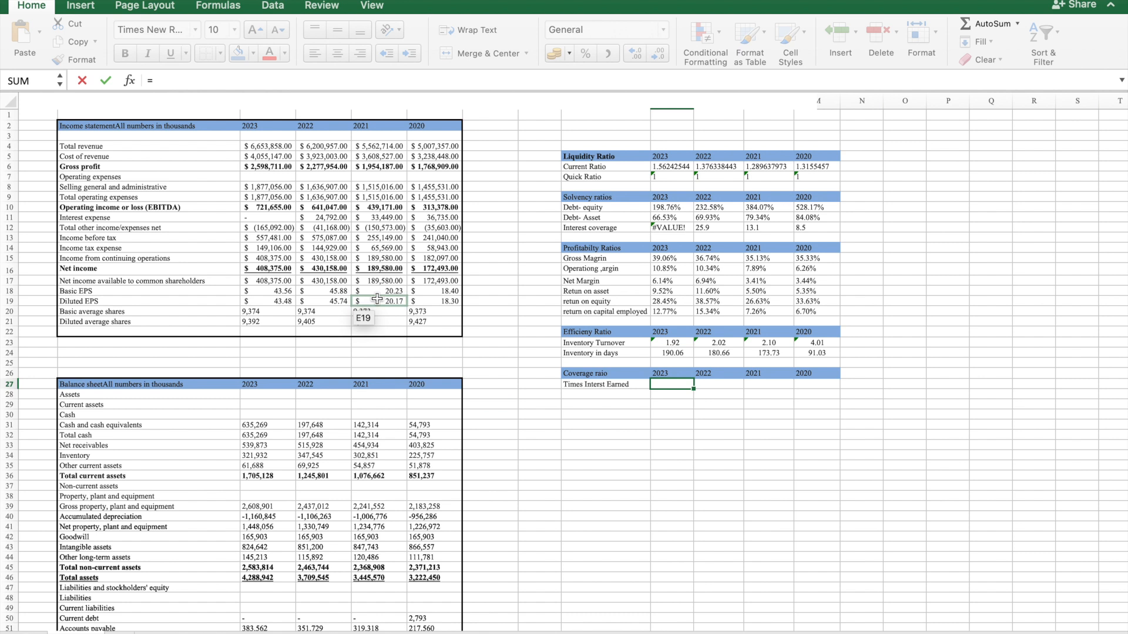
click(276, 208)
text(/)
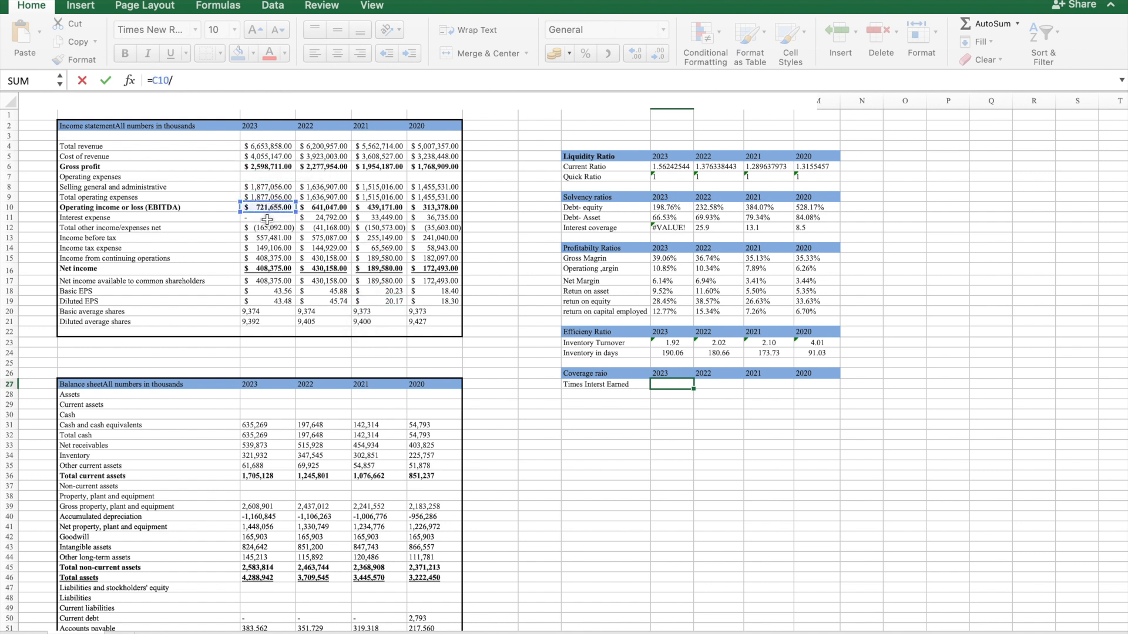
click(274, 221)
key(Return)
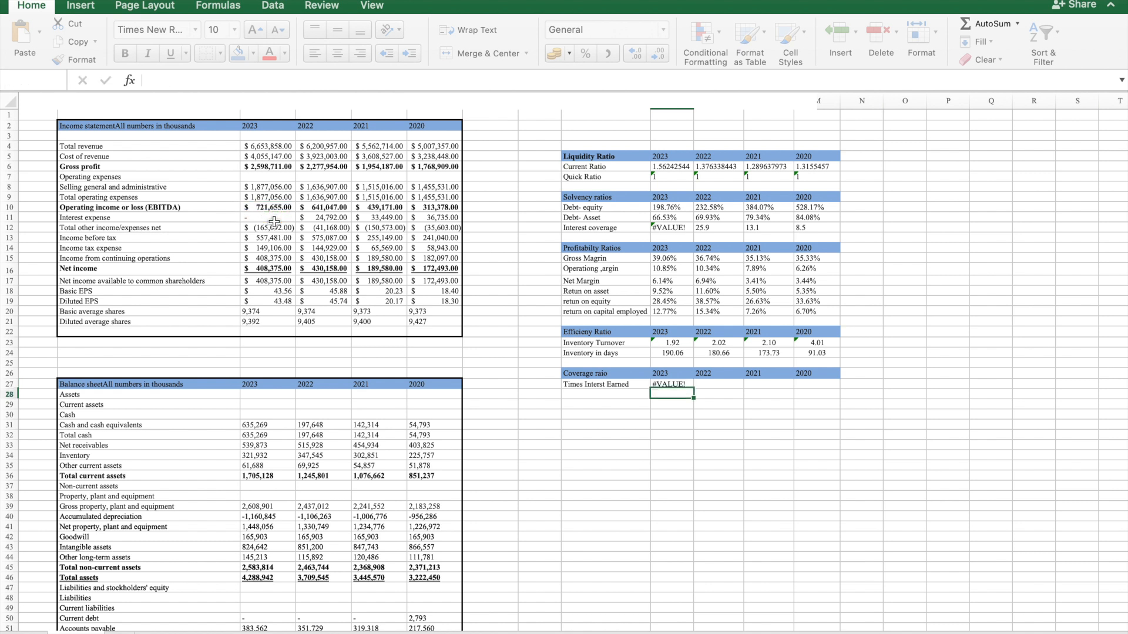
click(688, 386)
drag(694, 389, 842, 388)
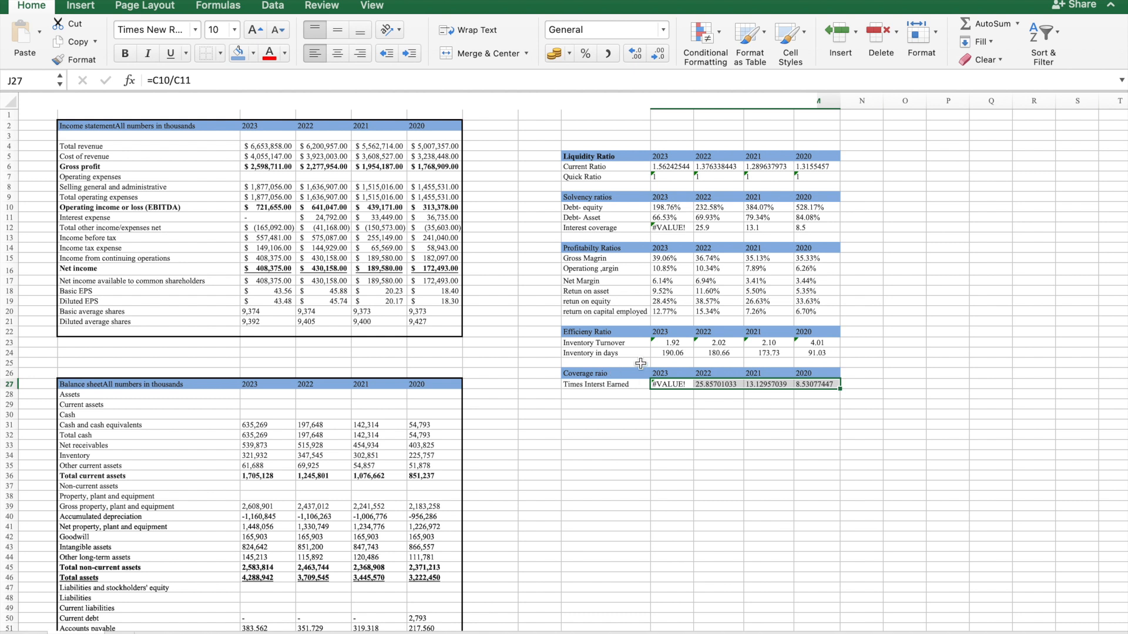
Clear the contents of the coverage ratio section in I26:M27.
click(604, 382)
drag(609, 380, 821, 380)
key(Delete)
key(ctrl+Left)
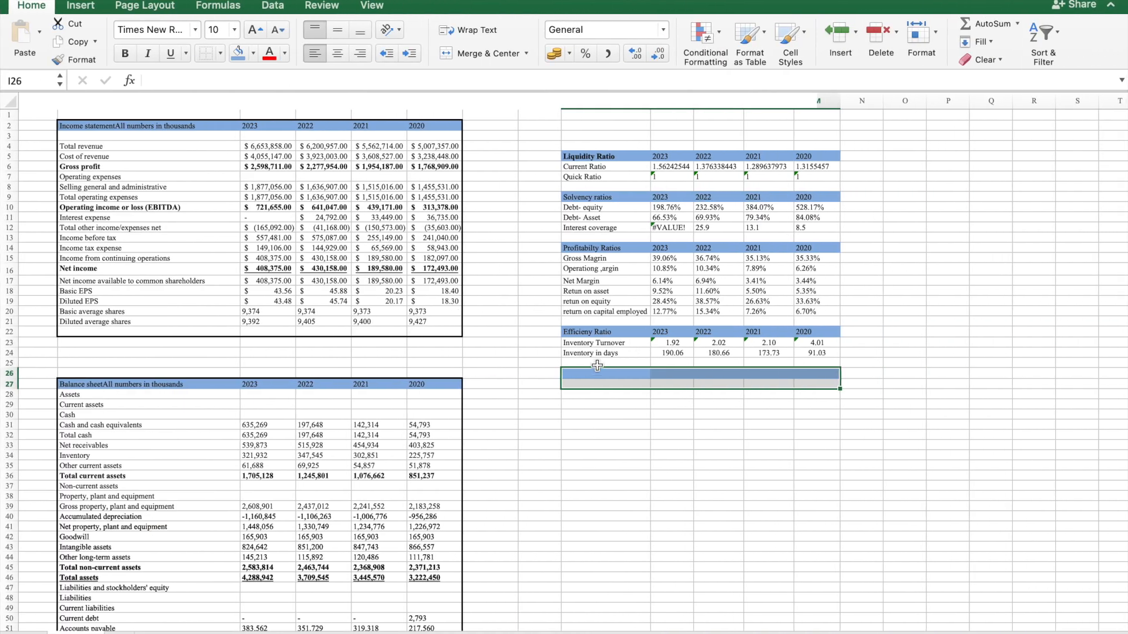
Enter the section heading "Market Prospect Raios" in I26.
click(615, 374)
double_click(588, 374)
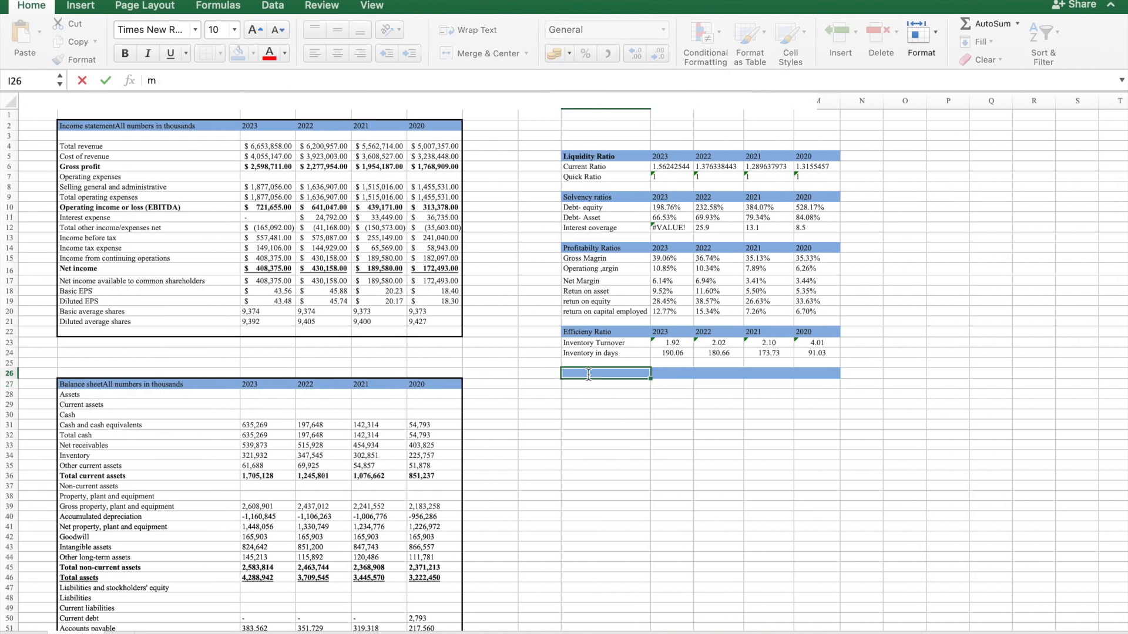
text(Market Prospect Raios)
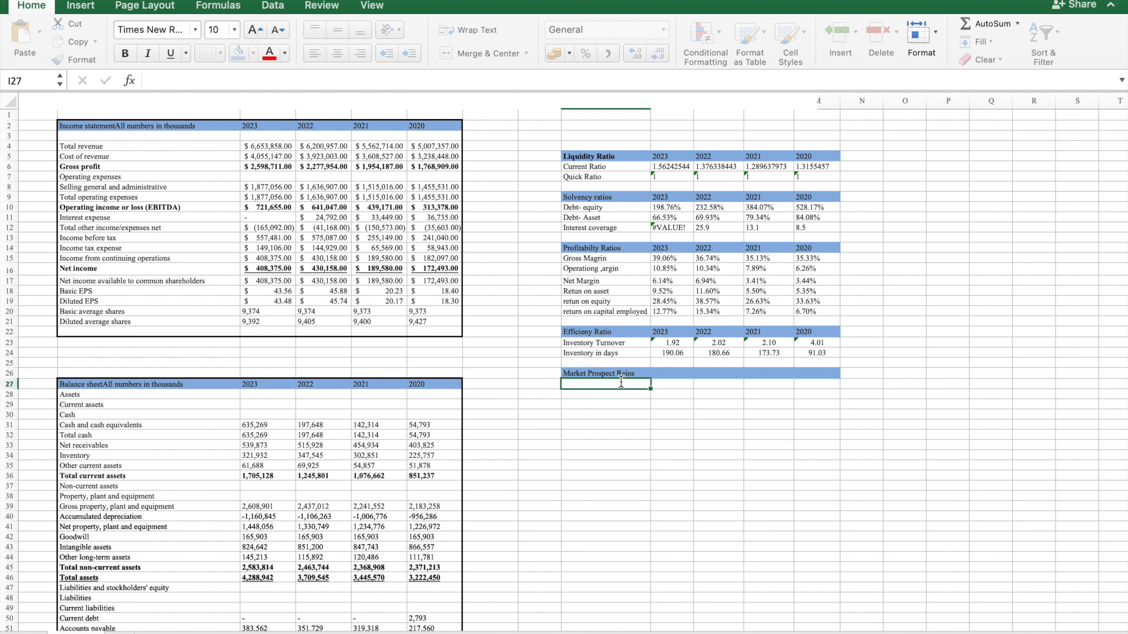
Copy the year labels 2023 to 2020 from J22:M22 into J26:M26 beside the market prospect heading.
click(671, 377)
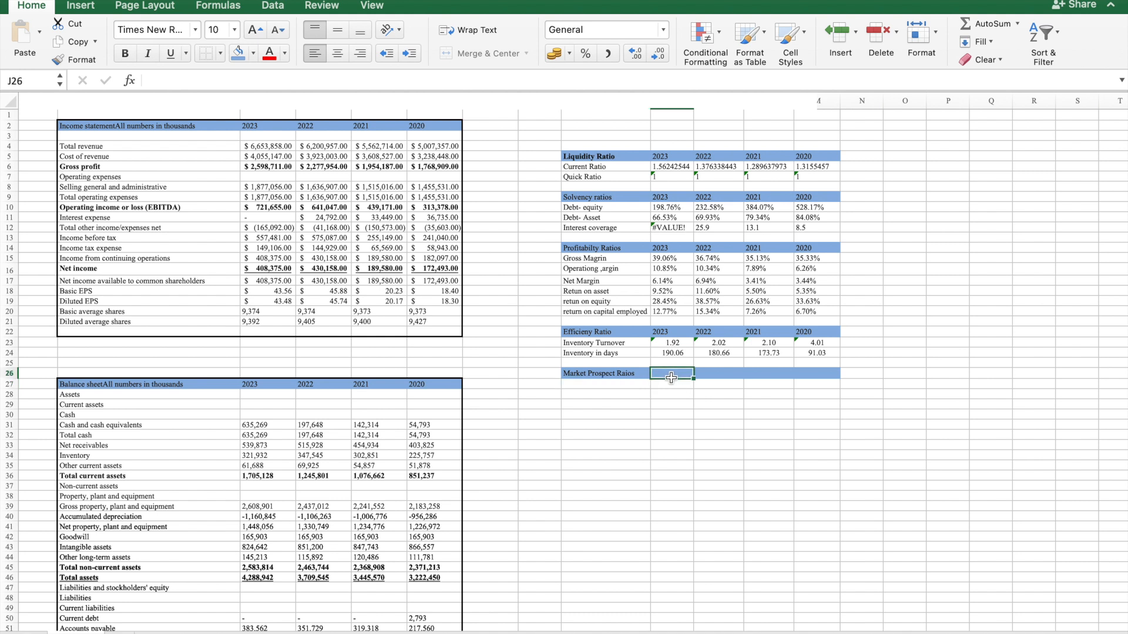
drag(659, 343, 752, 333)
click(698, 332)
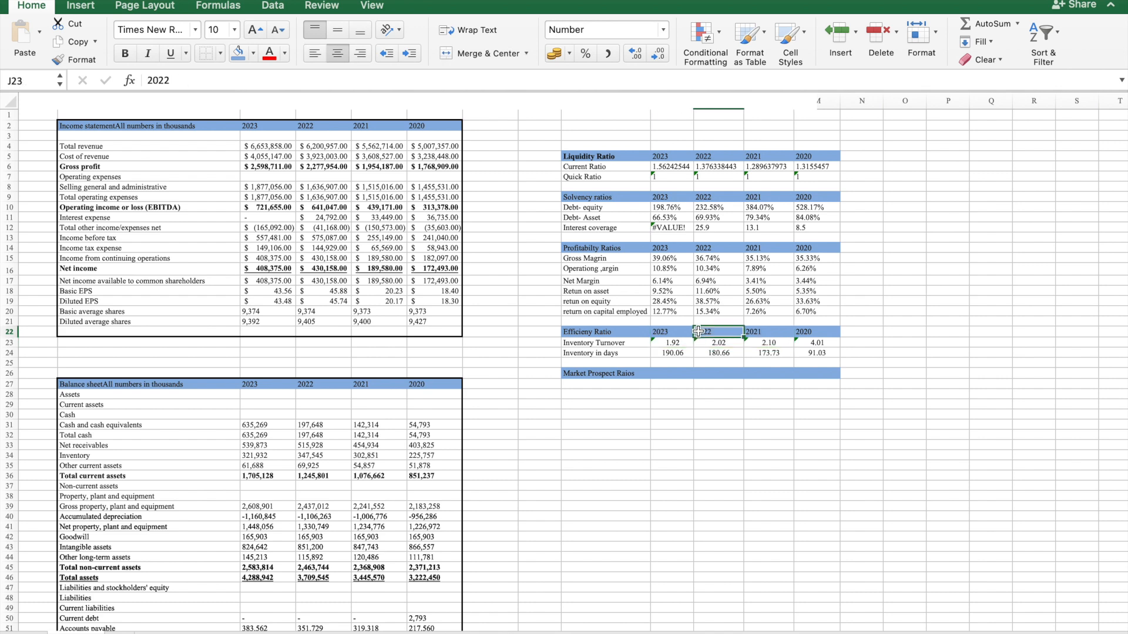
drag(661, 332, 800, 327)
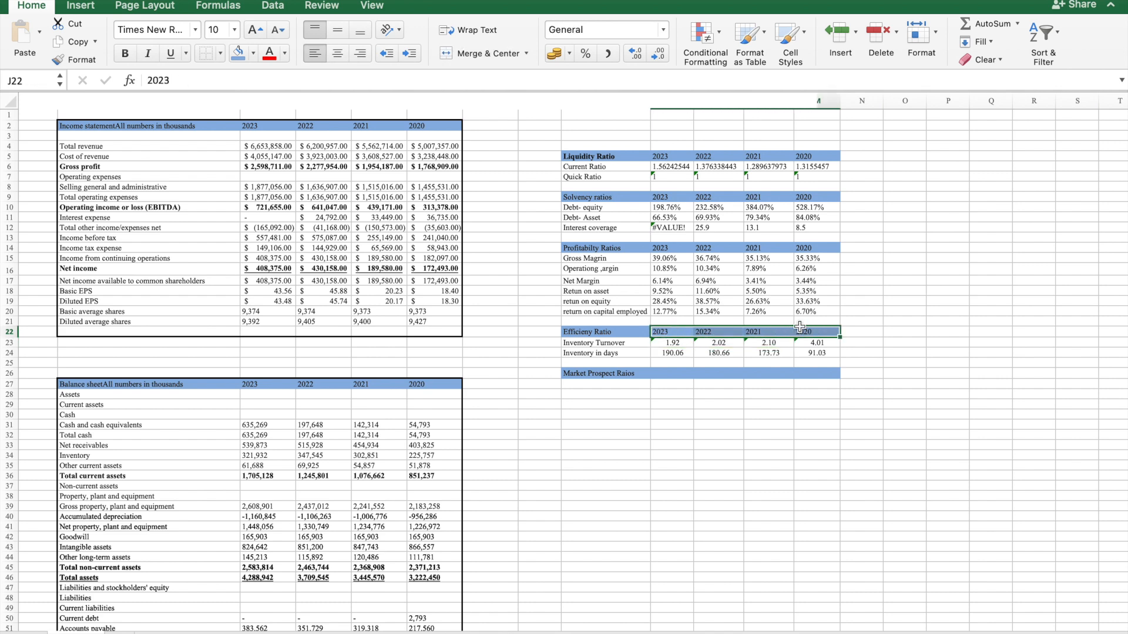
right_click(800, 328)
click(821, 351)
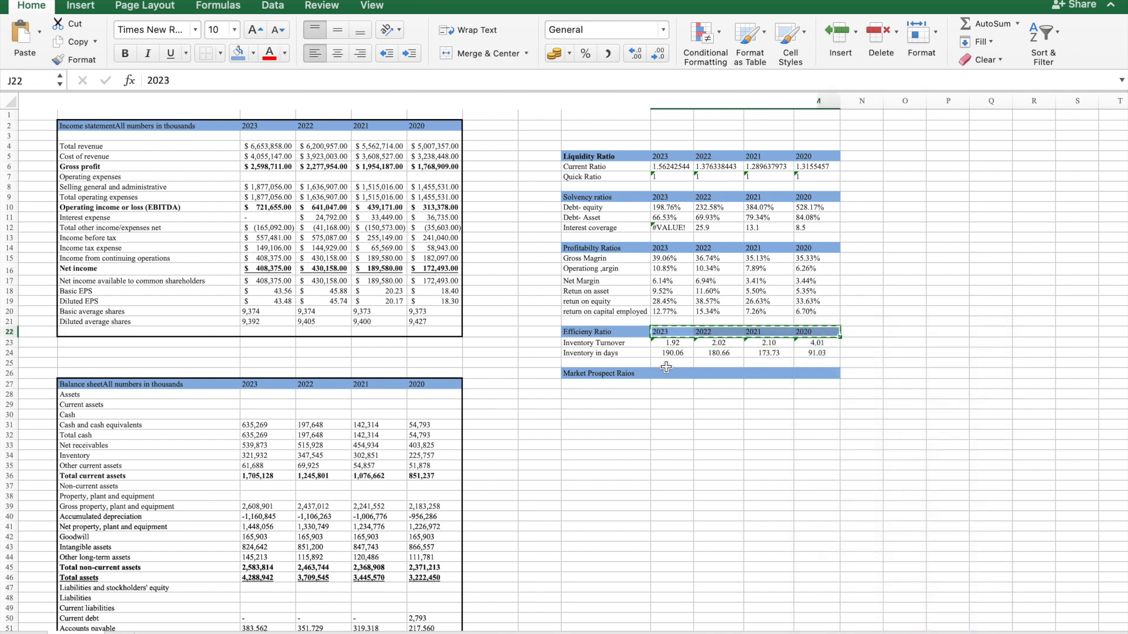
click(666, 370)
key(ctrl+v)
click(760, 464)
Add the row labels "Earning per Share" in I27 and "P/E" in I28.
click(617, 390)
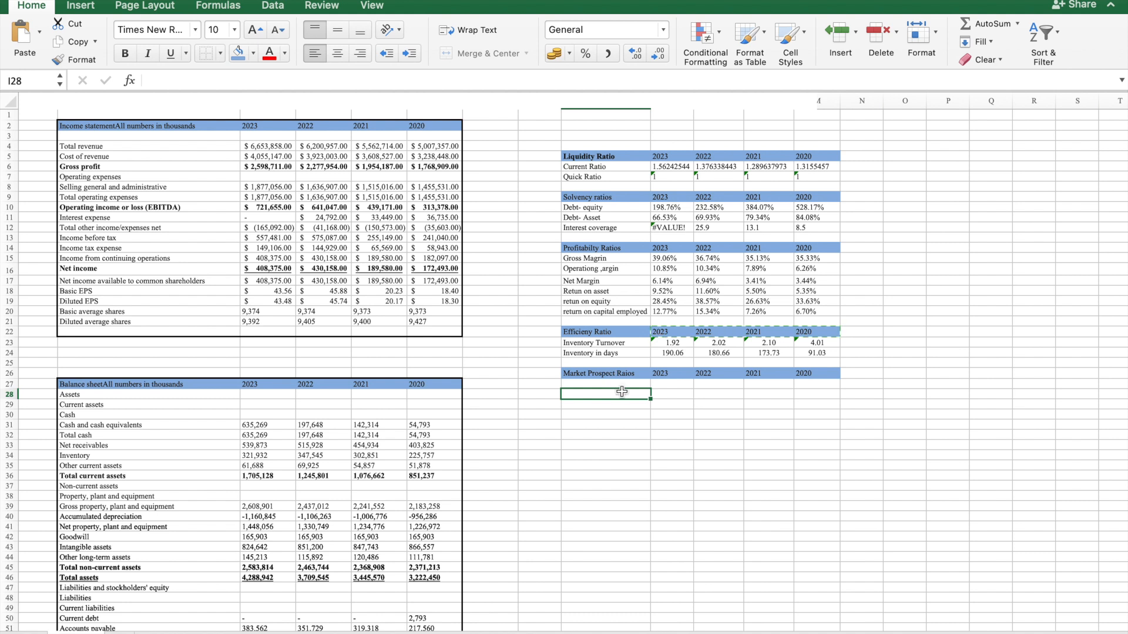
click(624, 385)
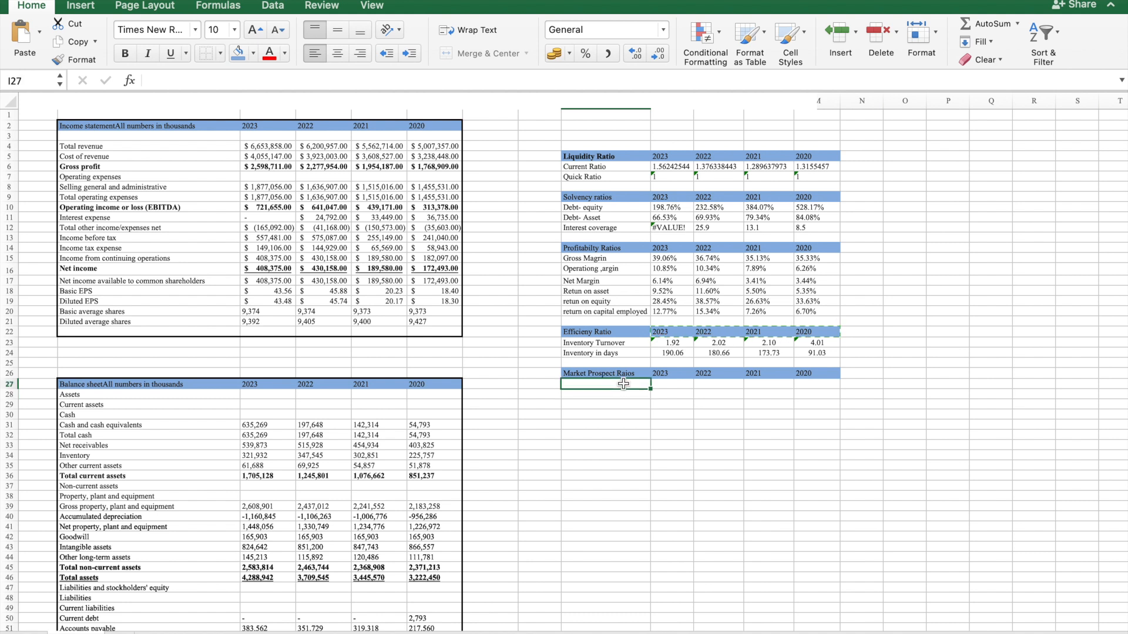
text(Earnin)
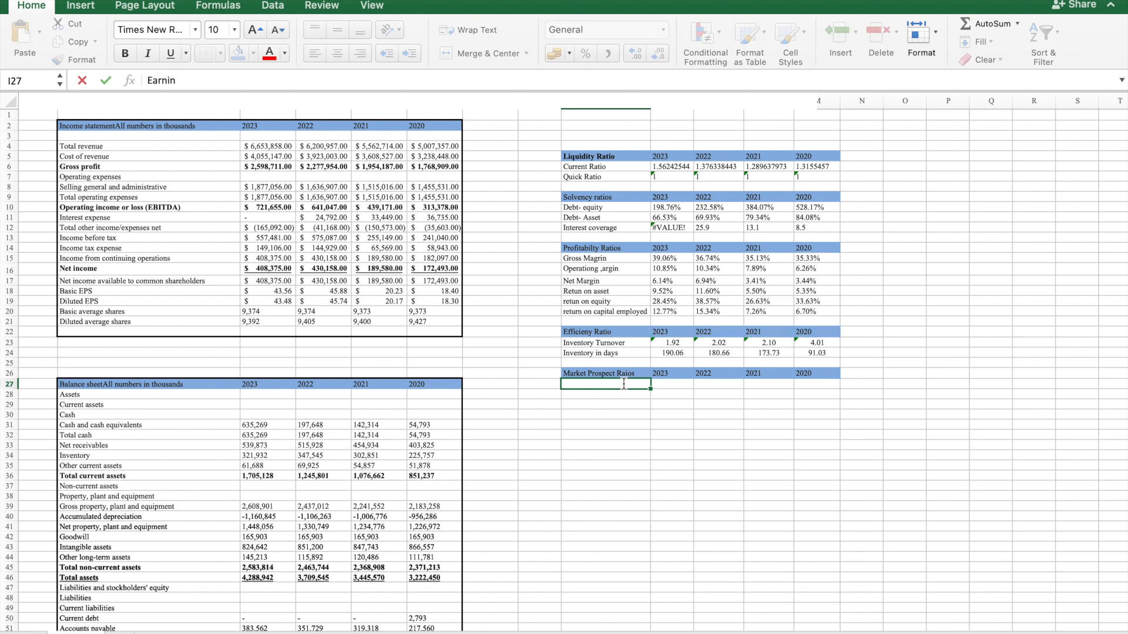
text(g per Share)
key(Return)
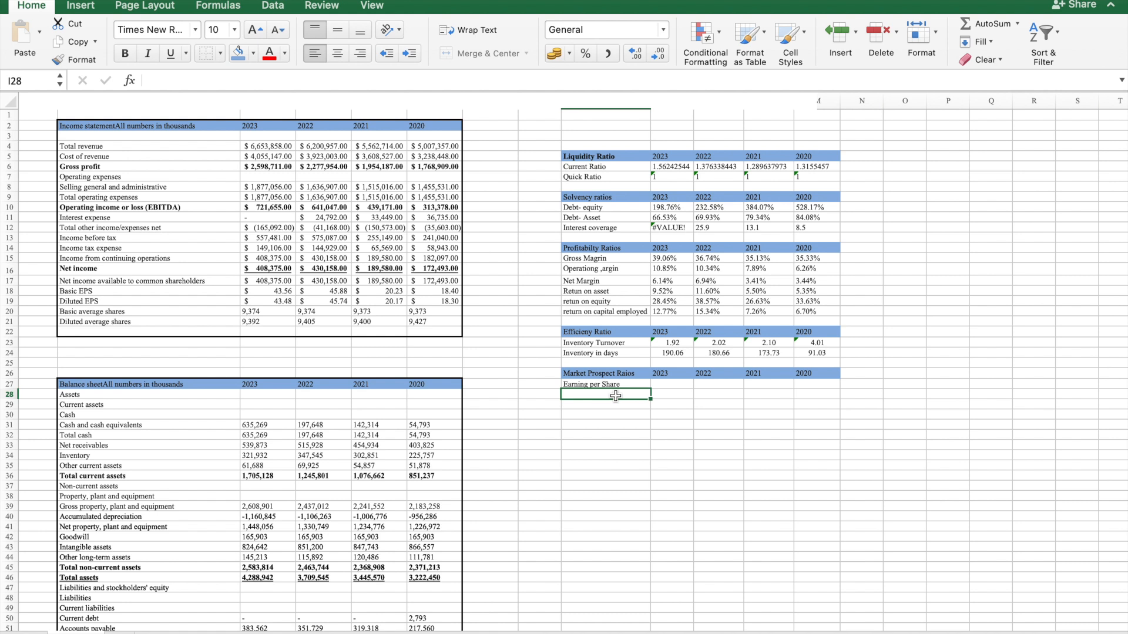
text(P/E)
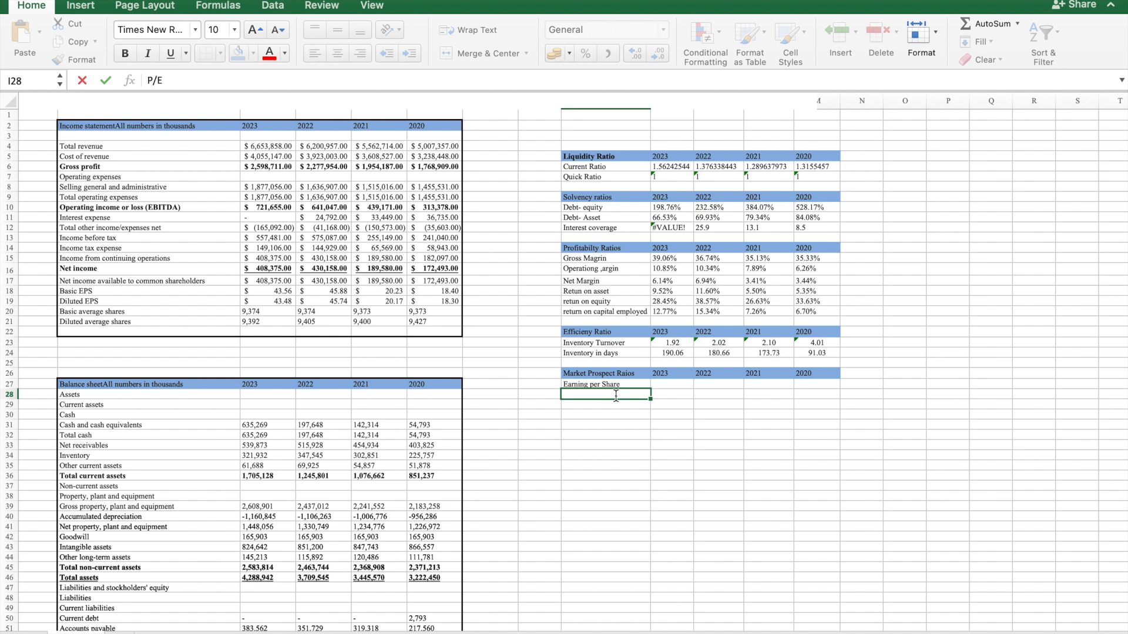
key(Return)
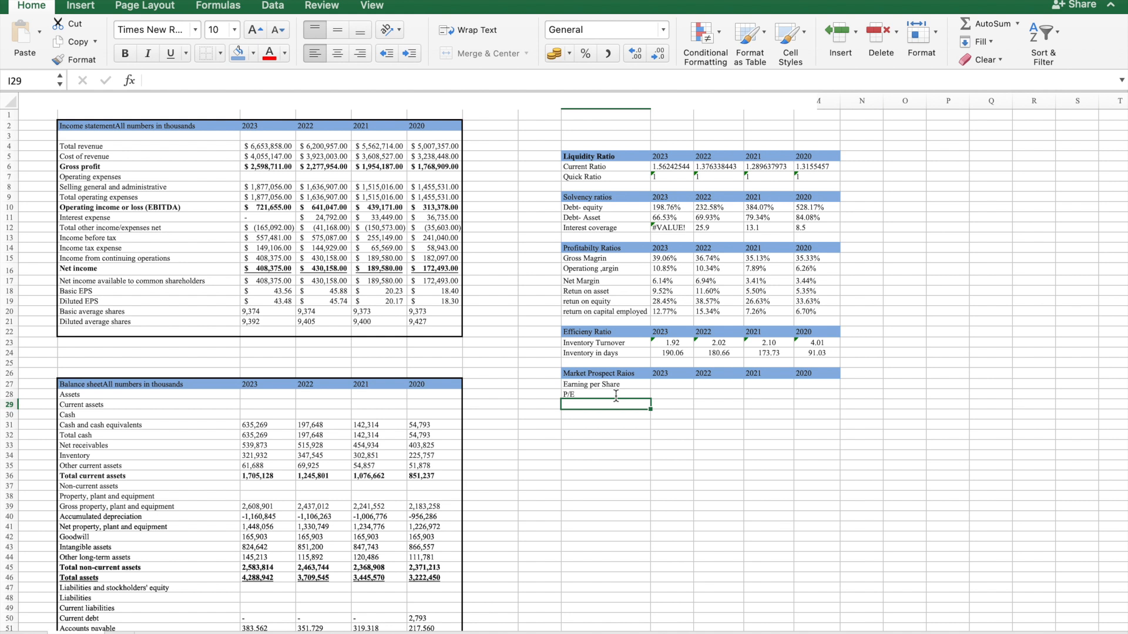
Copy the diluted EPS values from C19:F19 into the Earning per Share row at J27:M27.
click(664, 385)
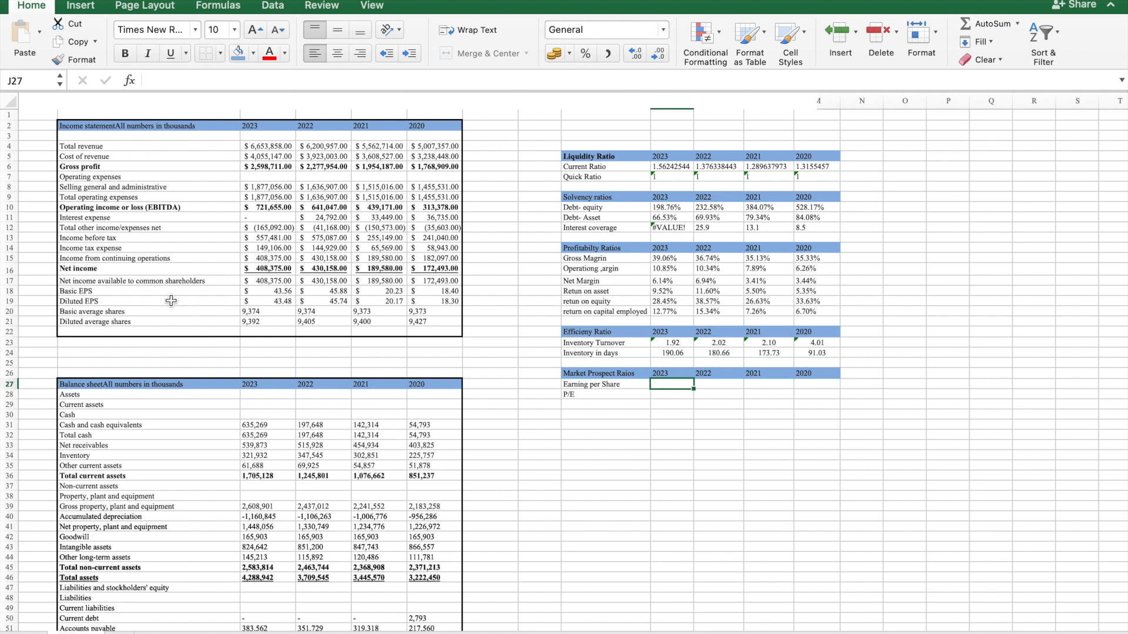
drag(277, 301, 431, 305)
right_click(431, 304)
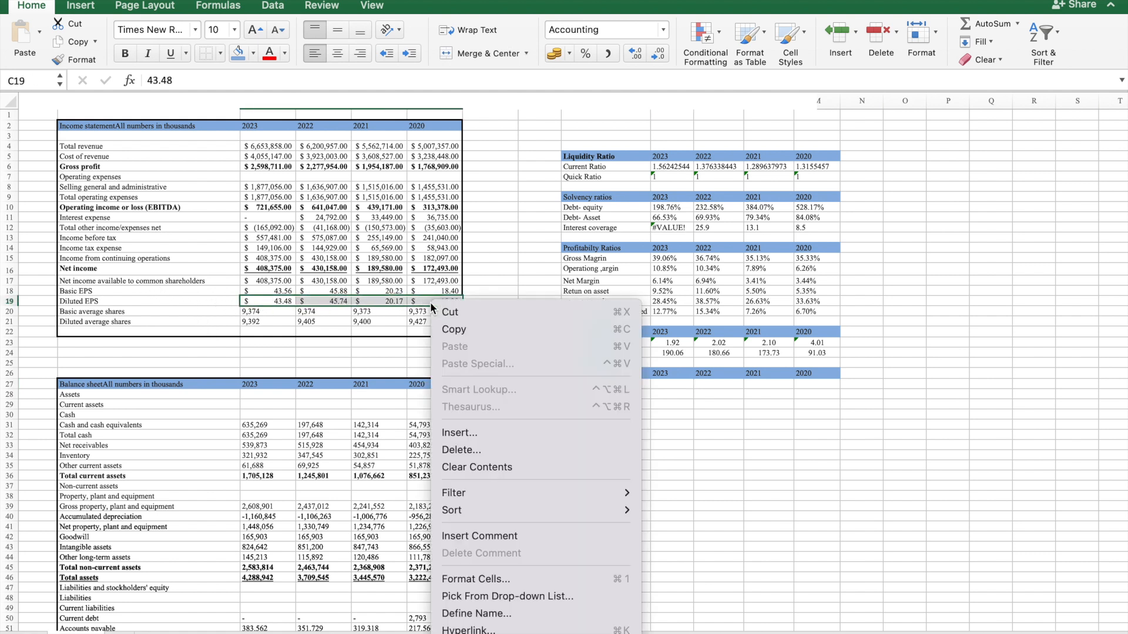
click(460, 329)
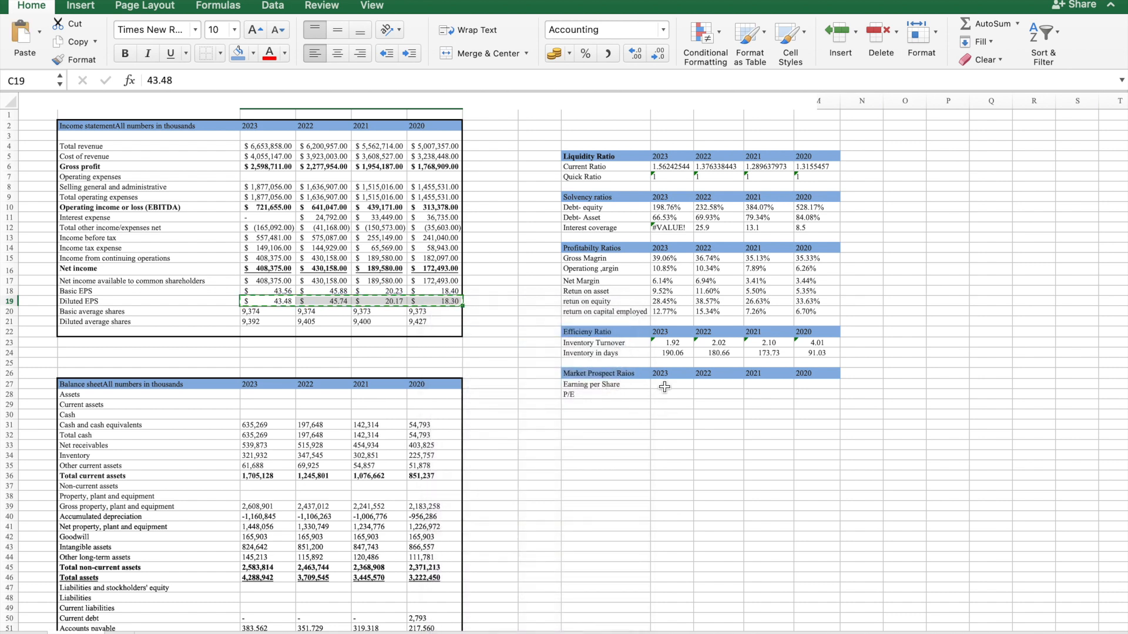
click(665, 387)
right_click(665, 387)
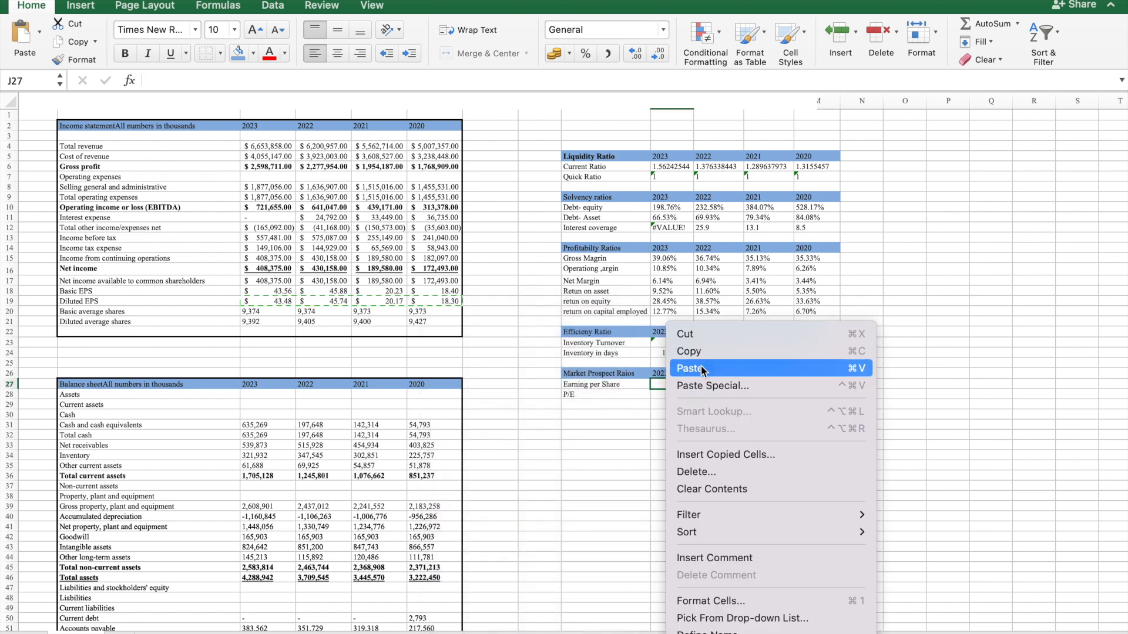
click(703, 369)
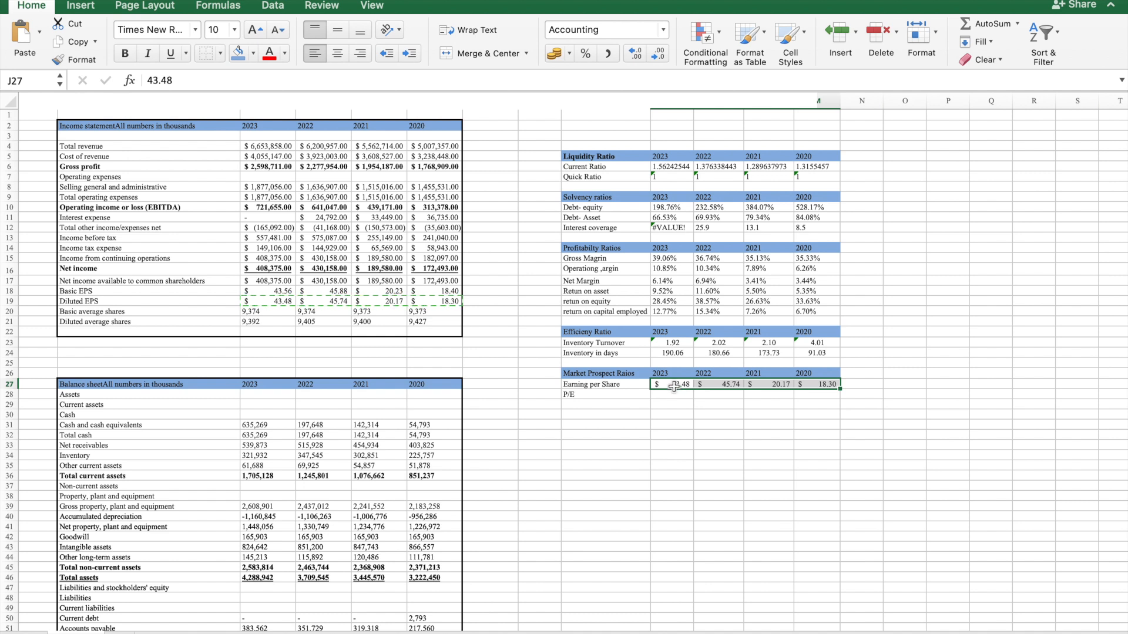
click(670, 396)
text(=)
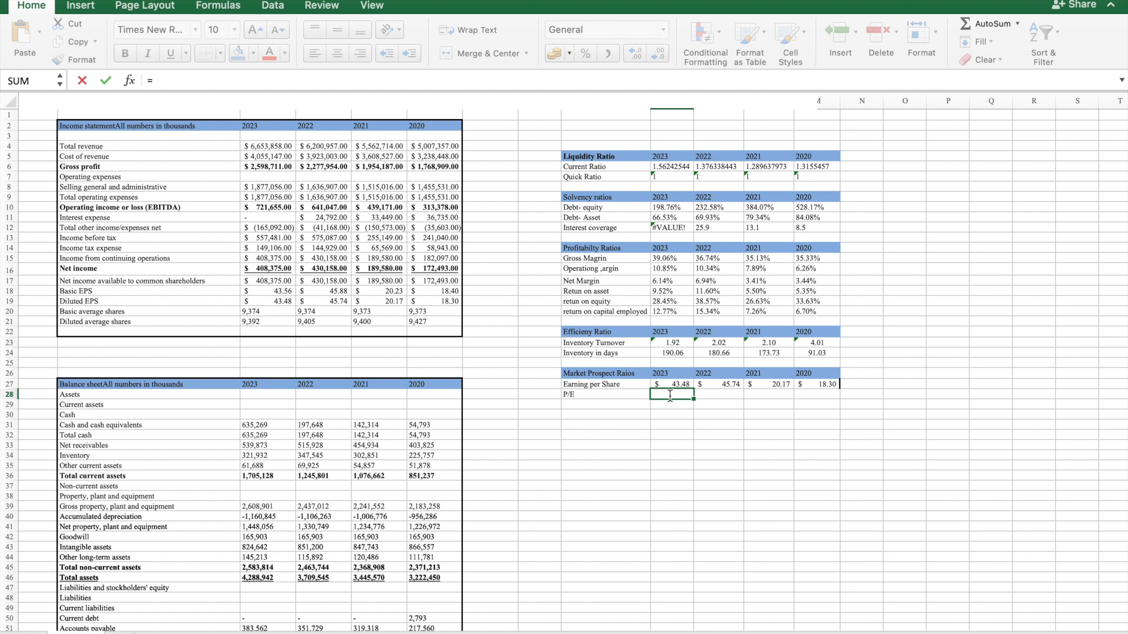
click(623, 423)
key(Escape)
Switch to Yahoo Finance and open the price chart for Coca-Cola Bottling Co. Consolidated (COKE).
key(ctrl+Left)
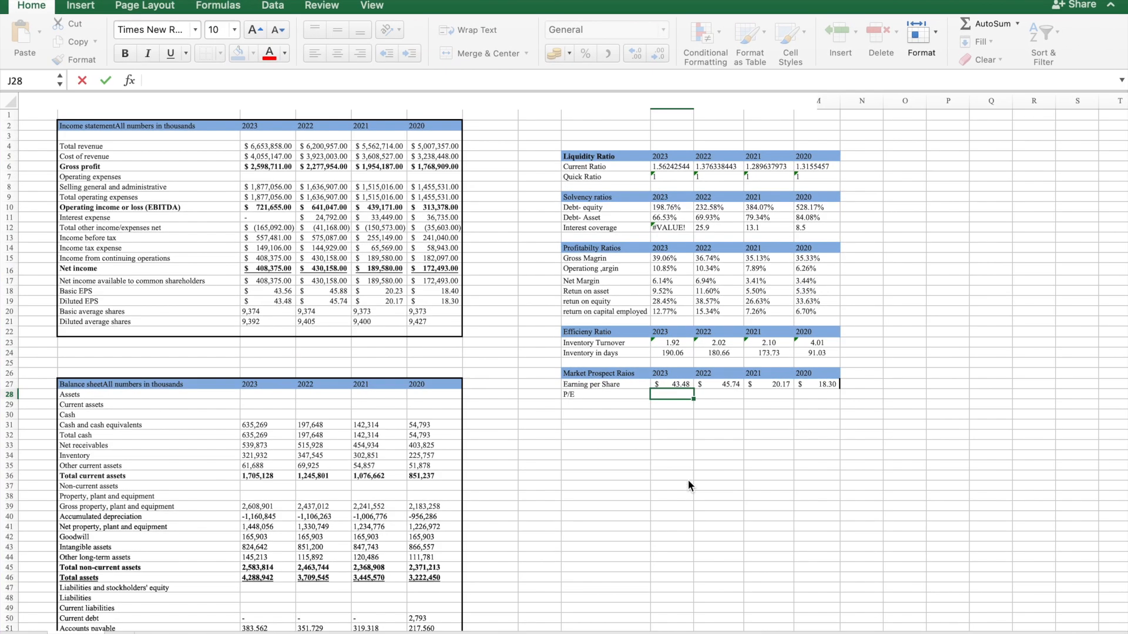
scroll(478, 335, up, 15)
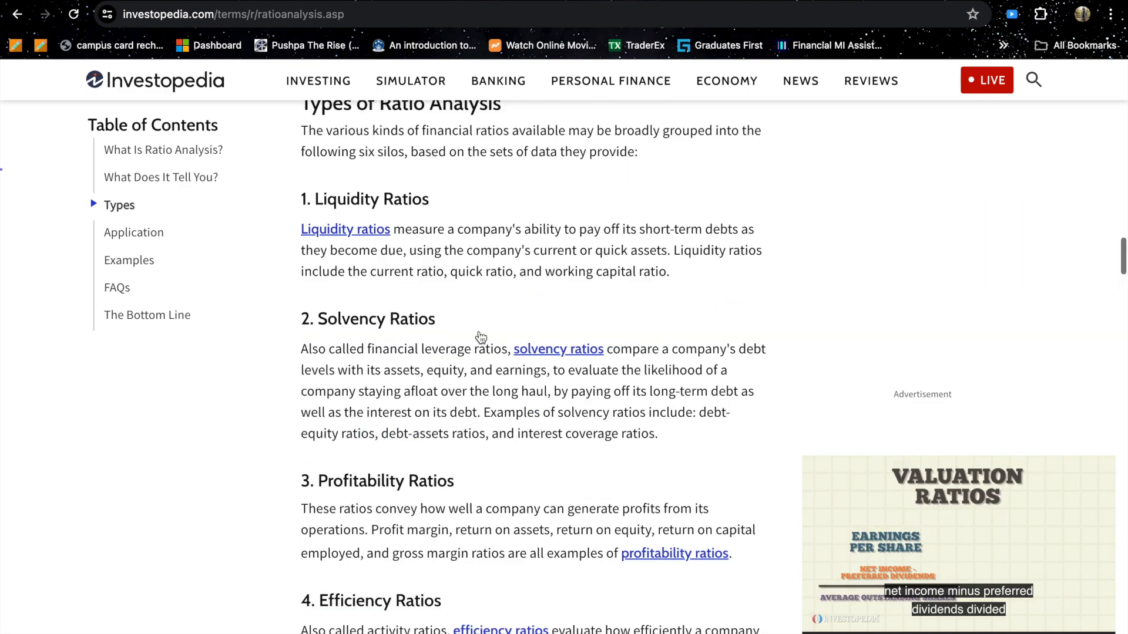
click(186, 0)
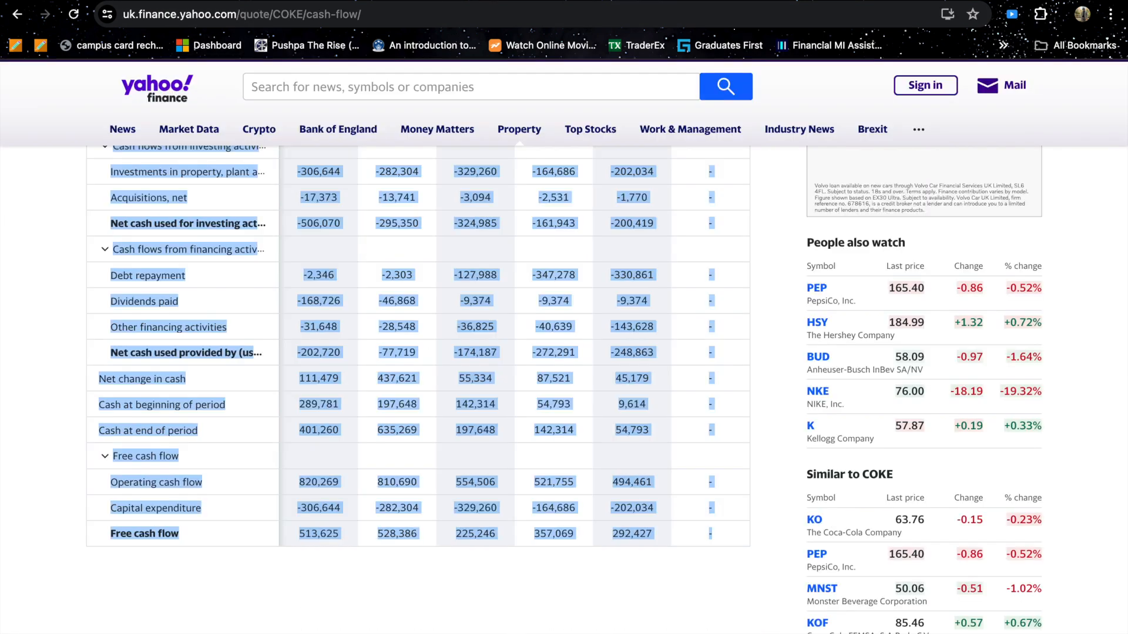
scroll(295, 193, up, 15)
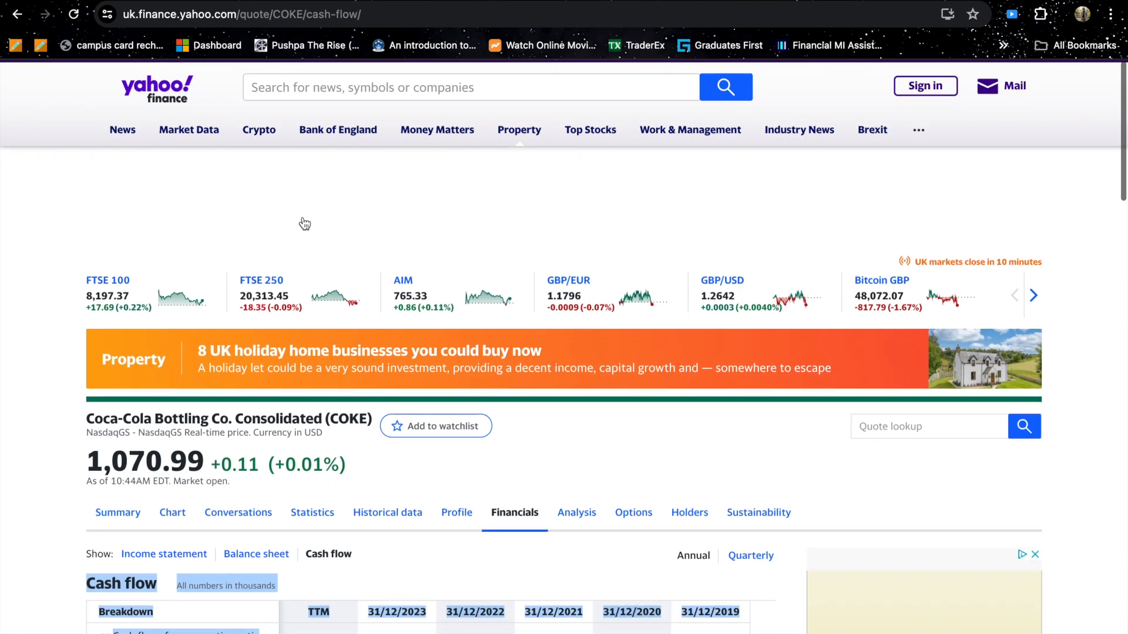
click(128, 512)
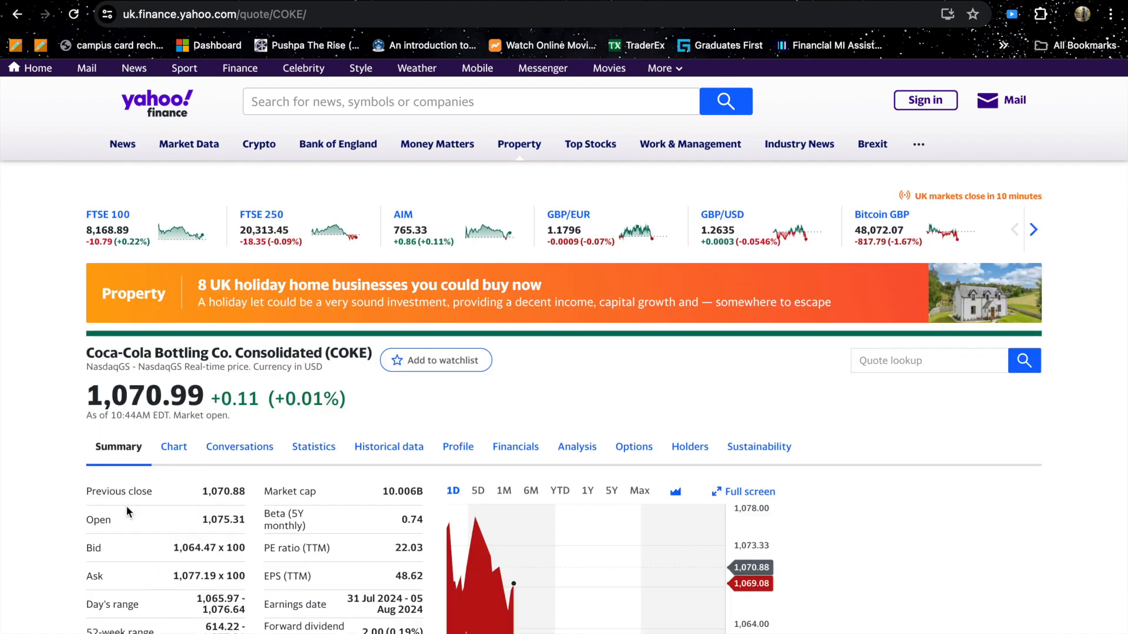
scroll(261, 574, down, 2)
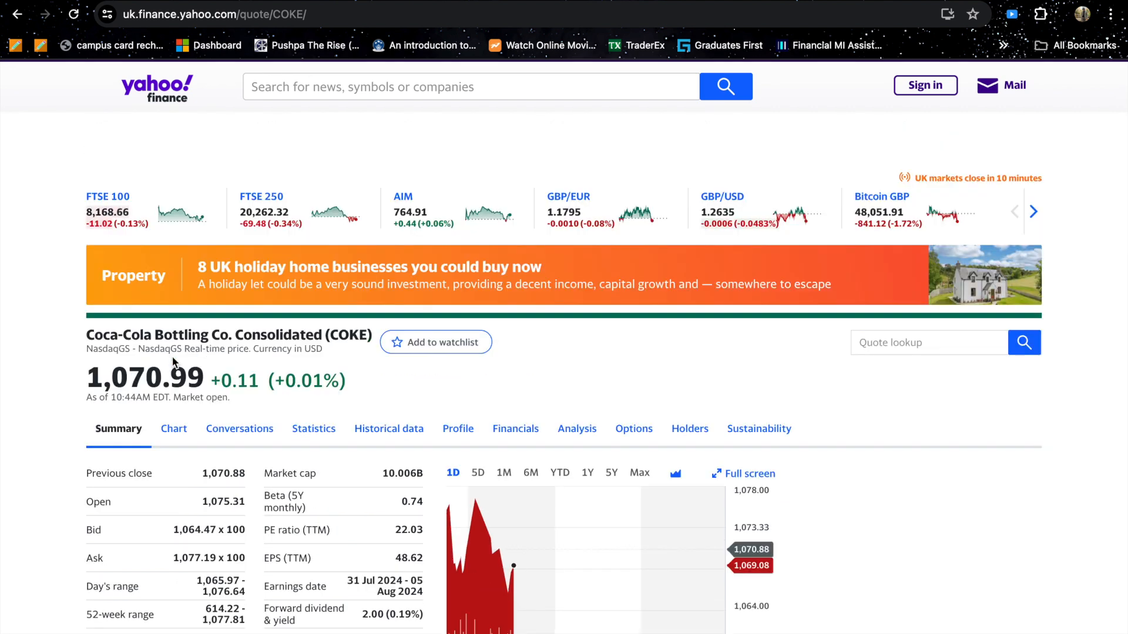
click(183, 439)
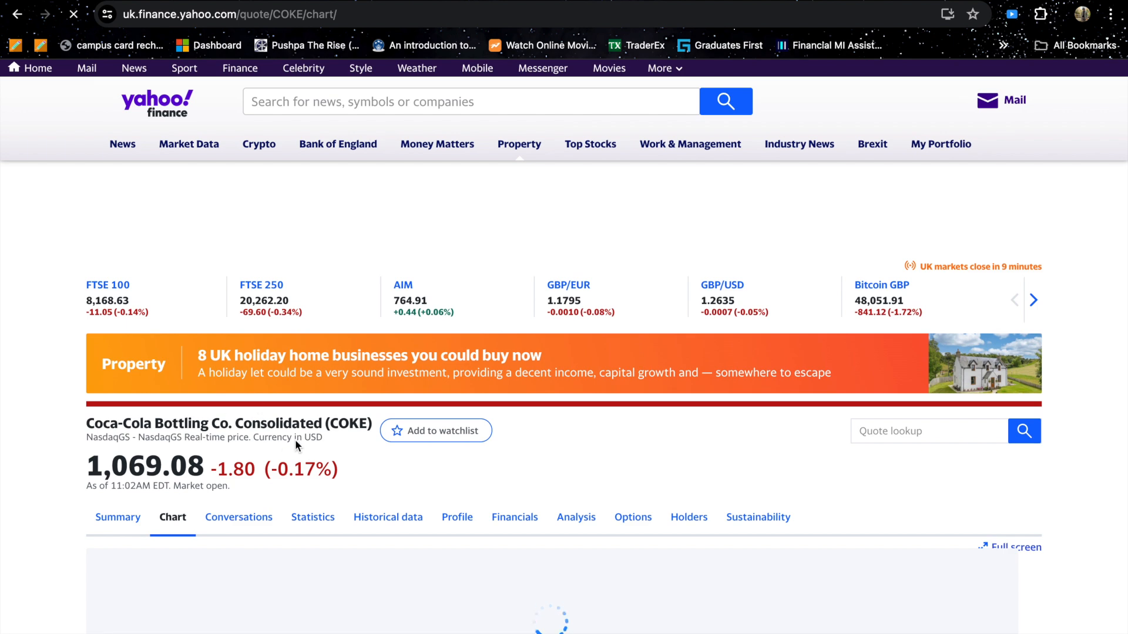
Set the COKE price chart to the 5Y range and examine its share price history.
scroll(295, 439, down, 5)
scroll(296, 441, down, 1)
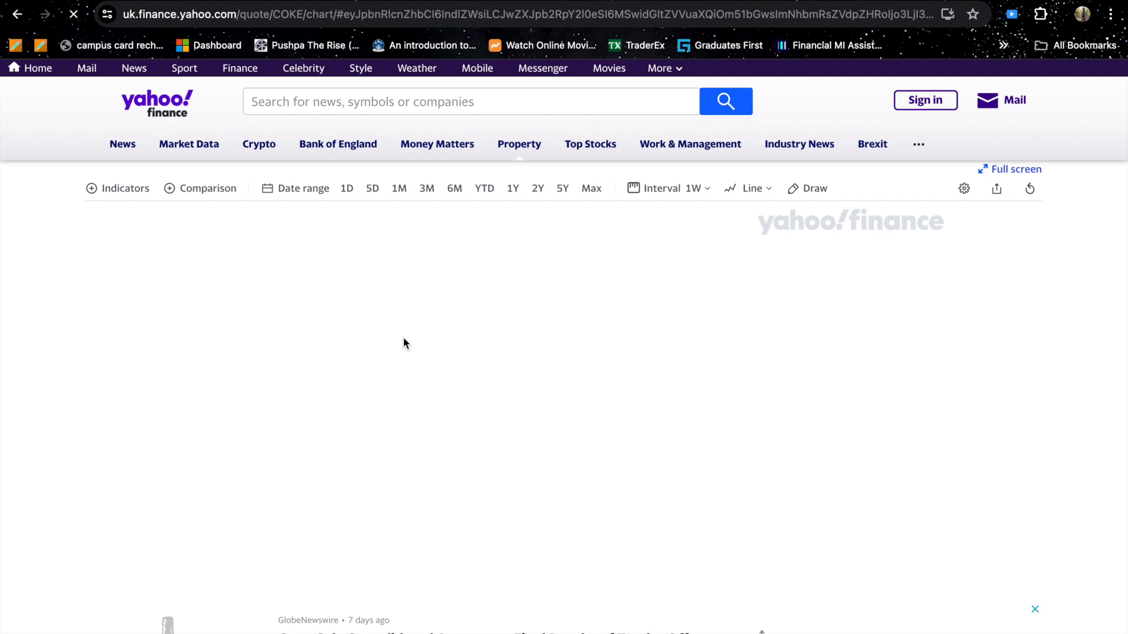
scroll(404, 338, up, 5)
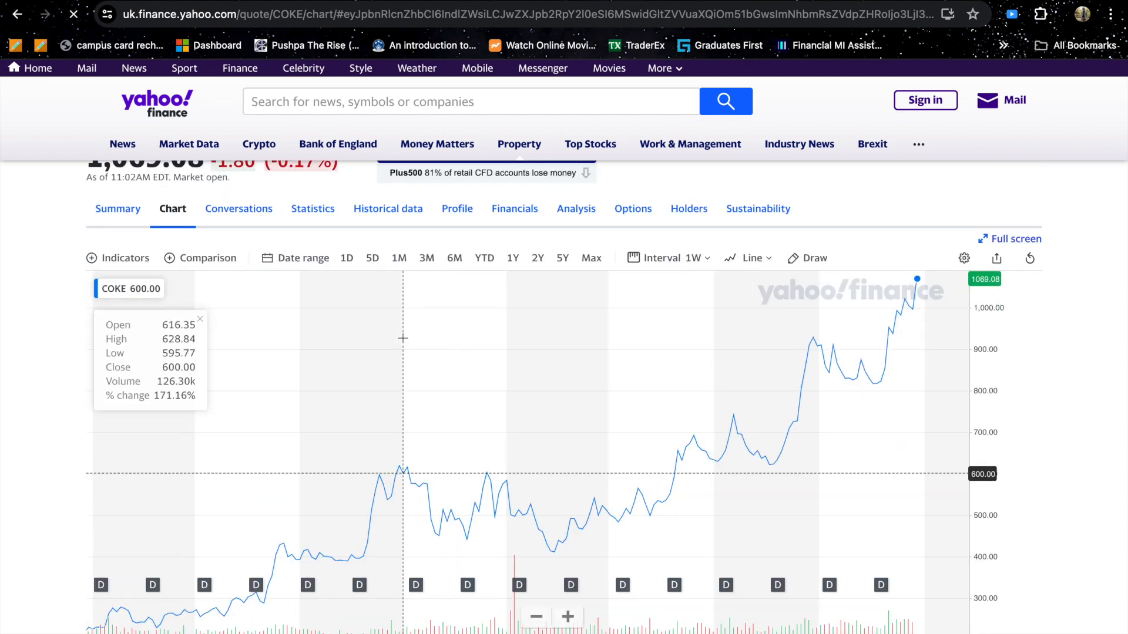
scroll(403, 339, up, 5)
scroll(403, 339, down, 10)
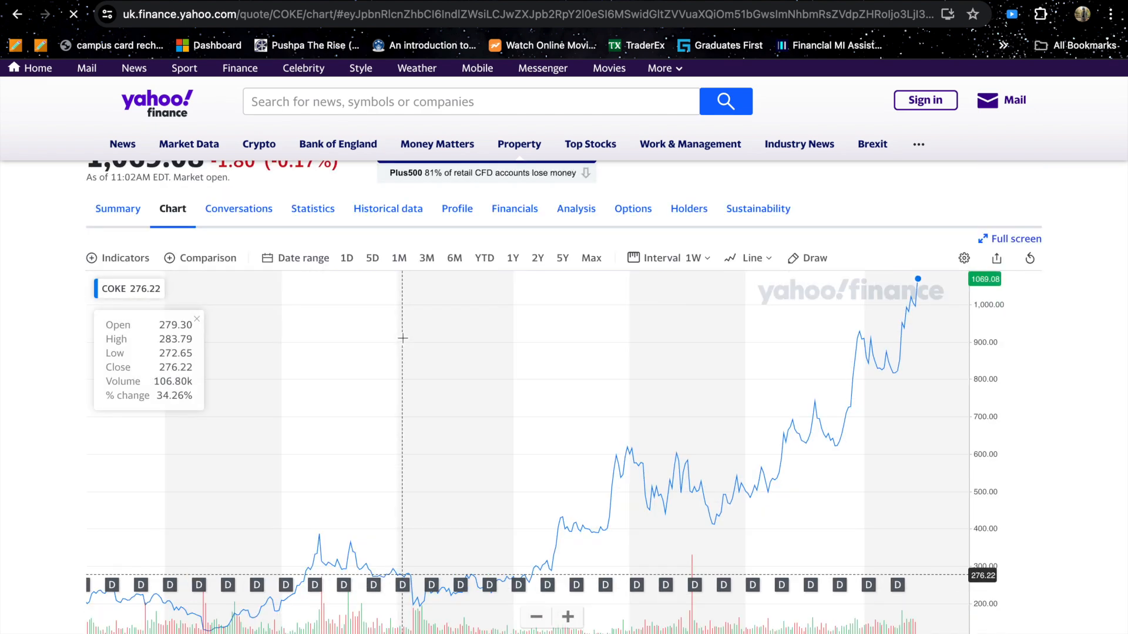
click(562, 258)
scroll(803, 274, up, 5)
scroll(803, 274, down, 3)
scroll(803, 274, down, 4)
scroll(804, 274, up, 3)
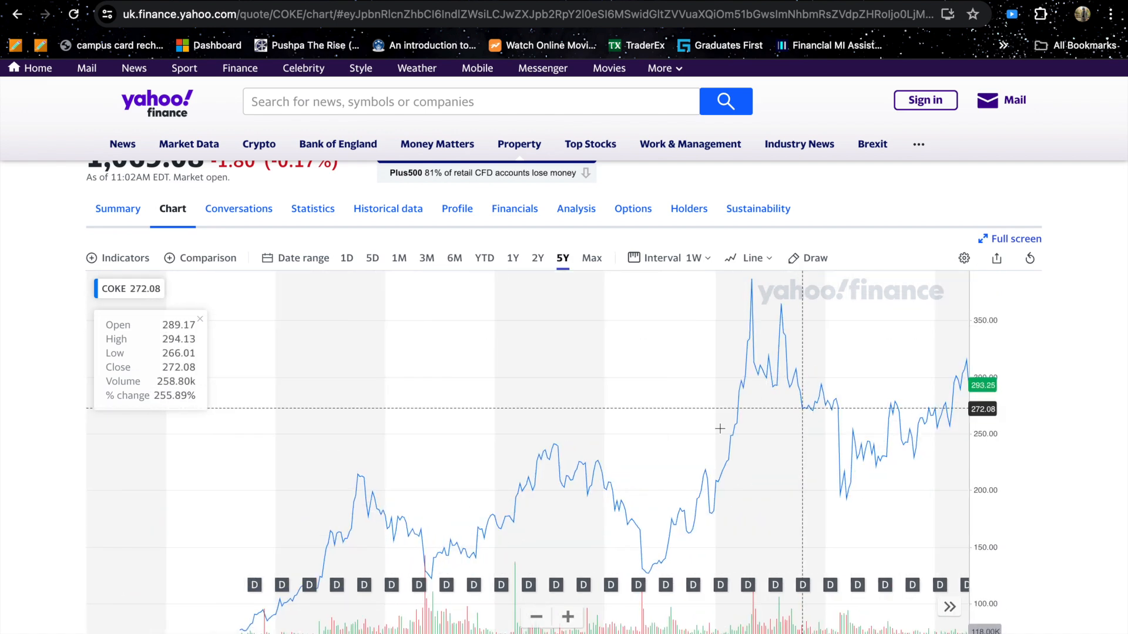
Bring the COKE chart forward to its most recent dates and locate the 2023 closing price.
scroll(674, 451, up, 1)
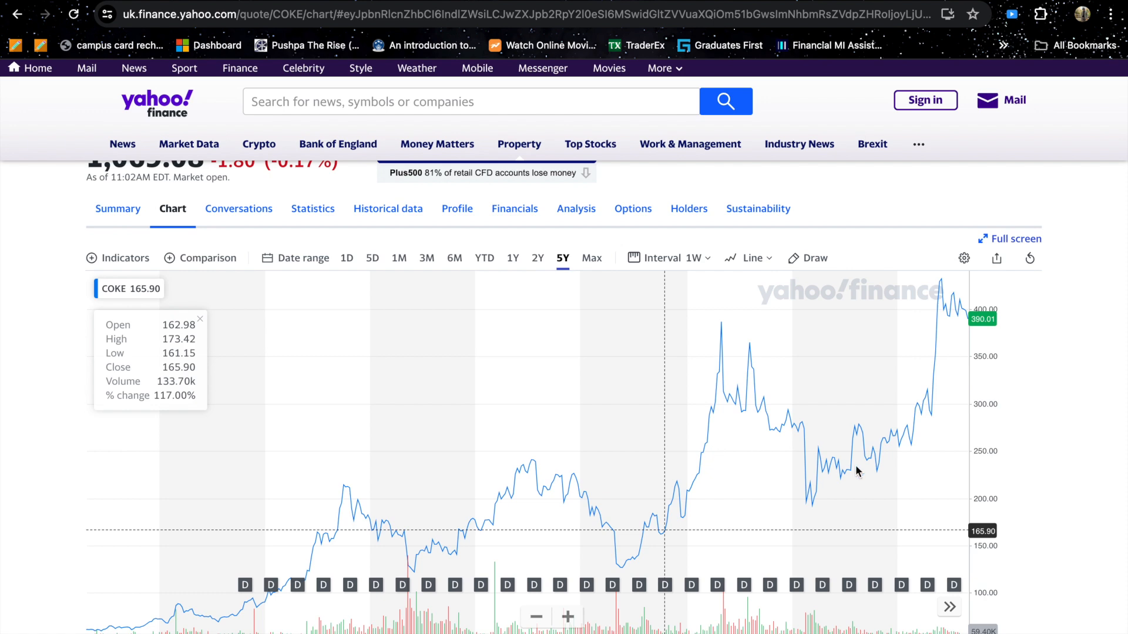
click(950, 611)
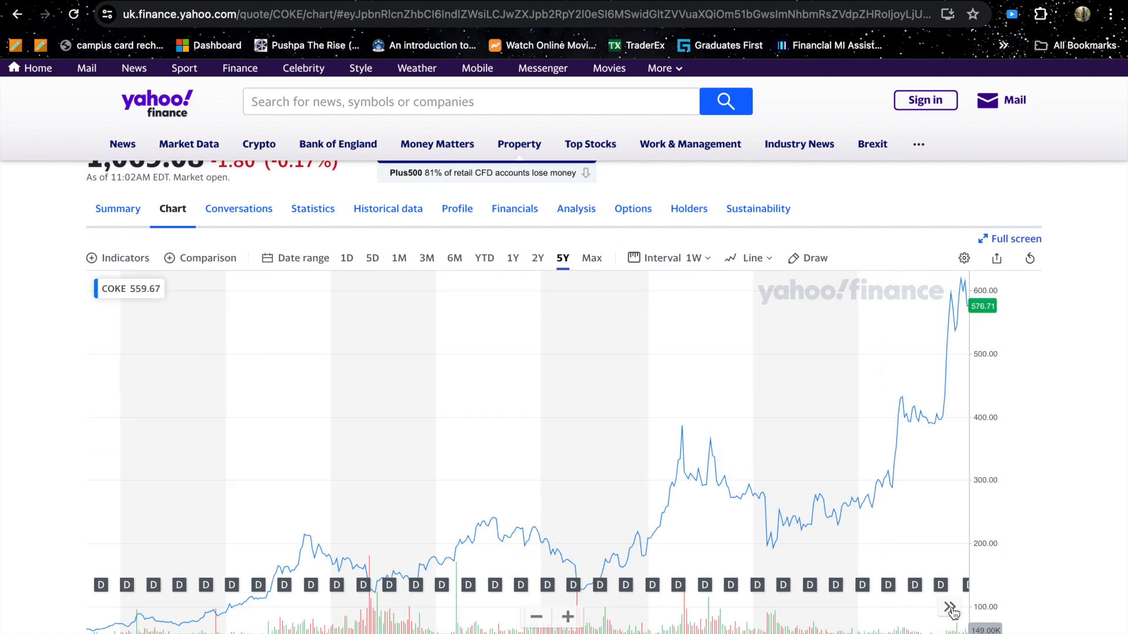
click(951, 610)
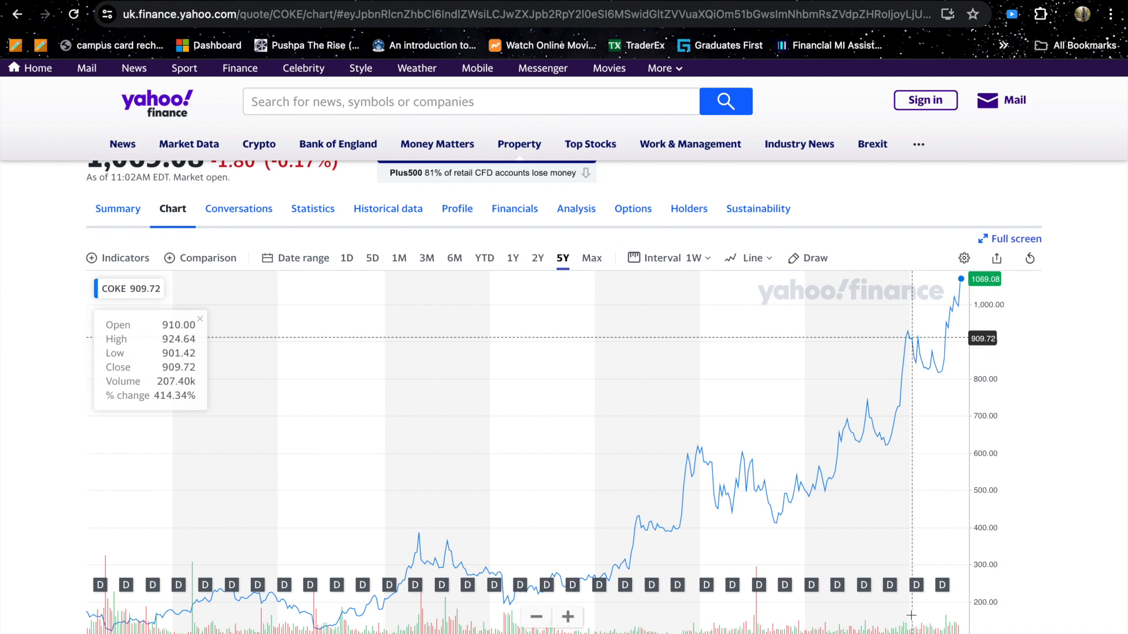
scroll(912, 605, up, 3)
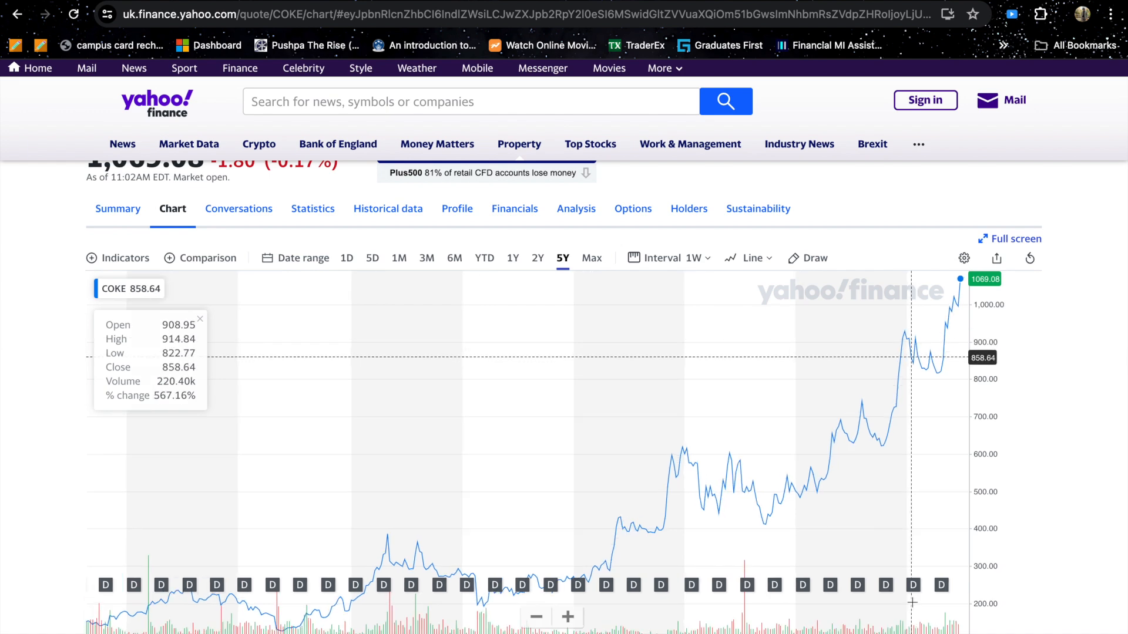
scroll(913, 603, up, 5)
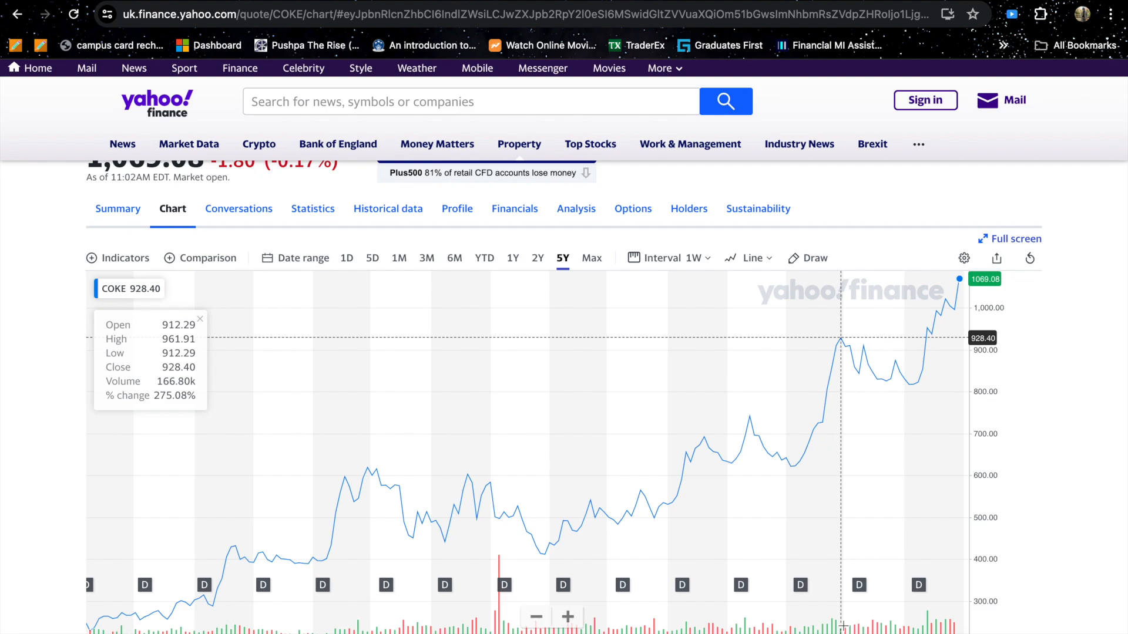
Return to the Excel workbook and enter the 2023 share price 928.40 in J30 below the P/E row.
key(ctrl+Left)
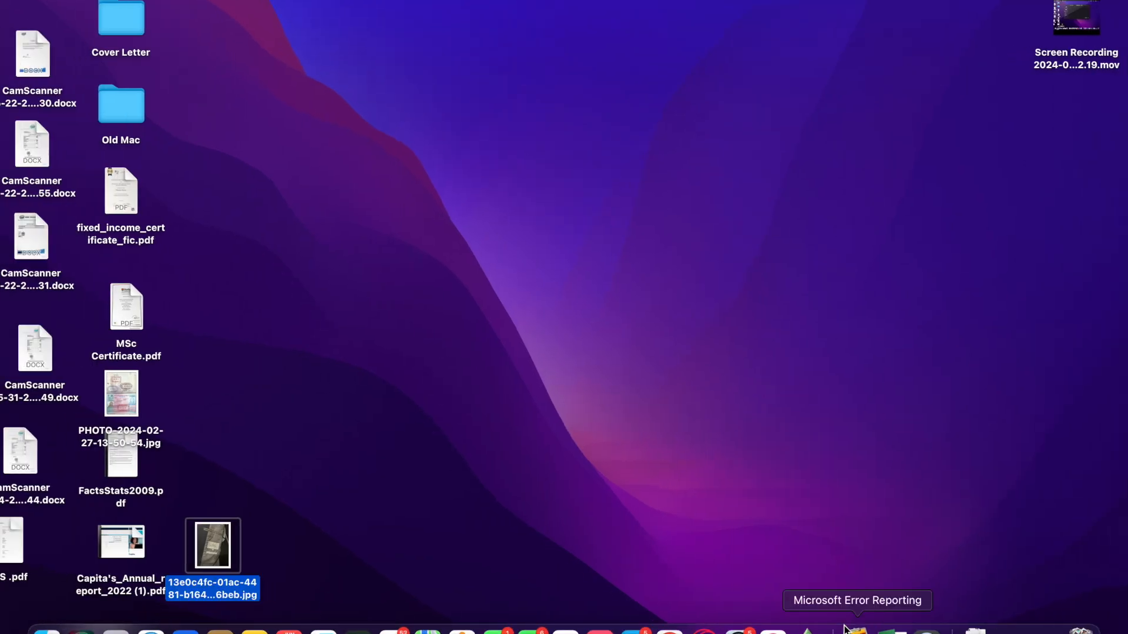
key(ctrl+Right)
key(ctrl+Right)
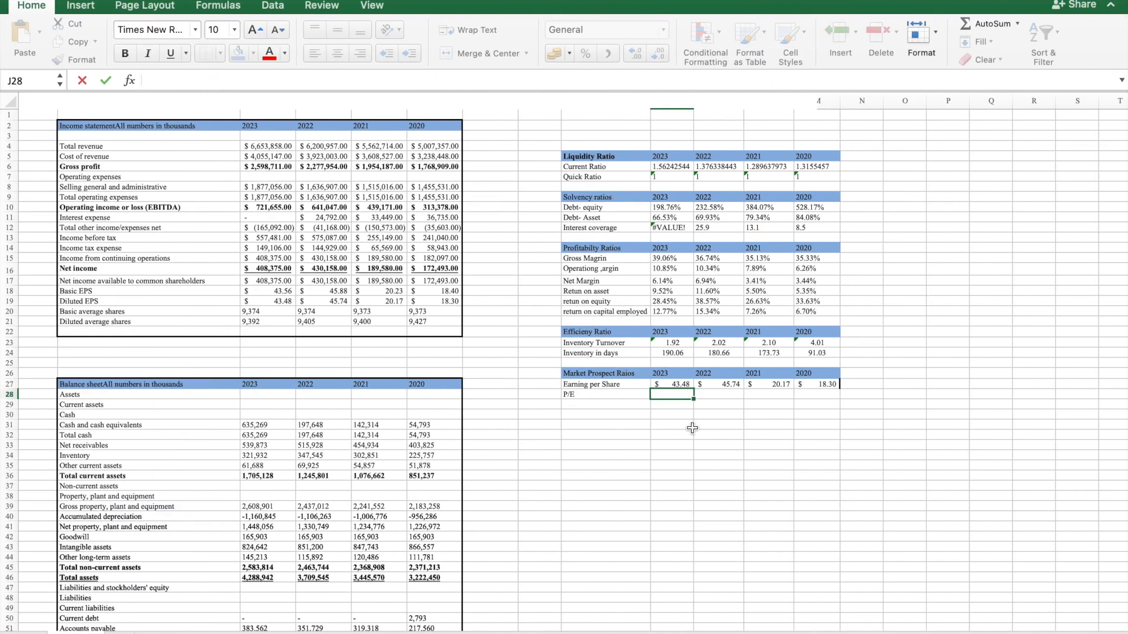
click(676, 415)
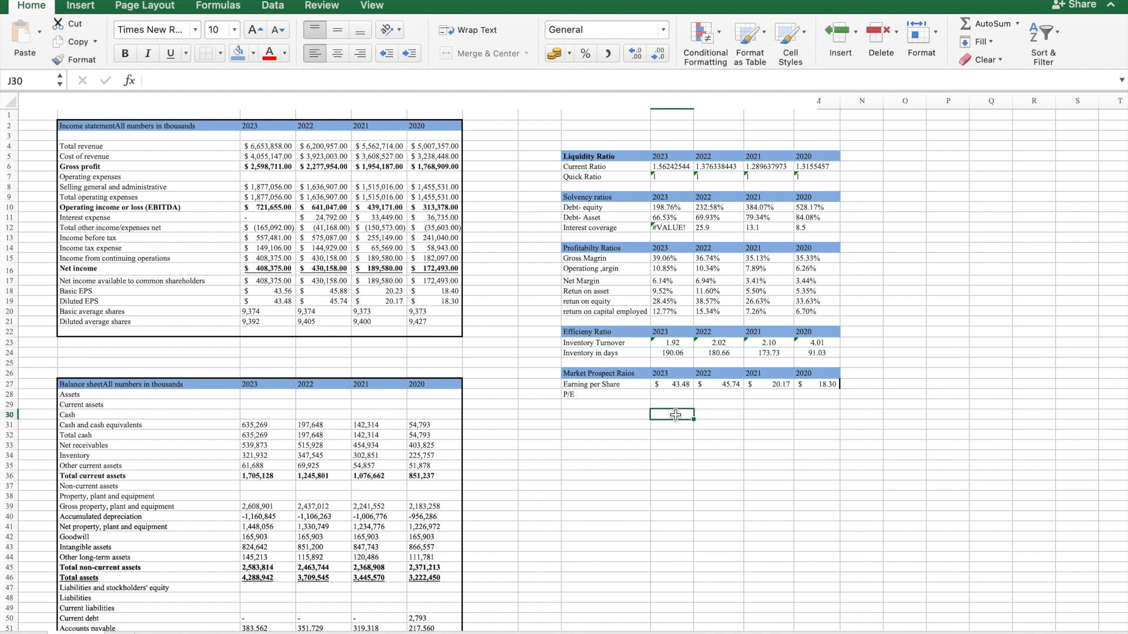
text(928.40)
Read the 2022 closing price from the COKE chart and enter 512.36 in K30.
click(706, 414)
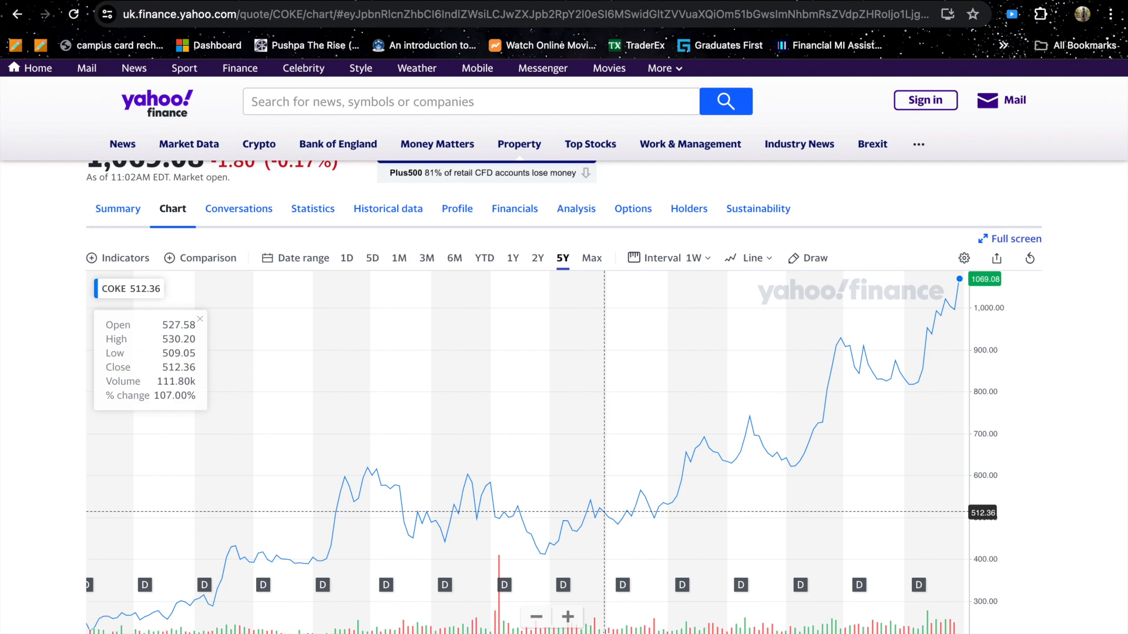
key(ctrl+Left)
key(ctrl+Right)
key(ctrl+Right)
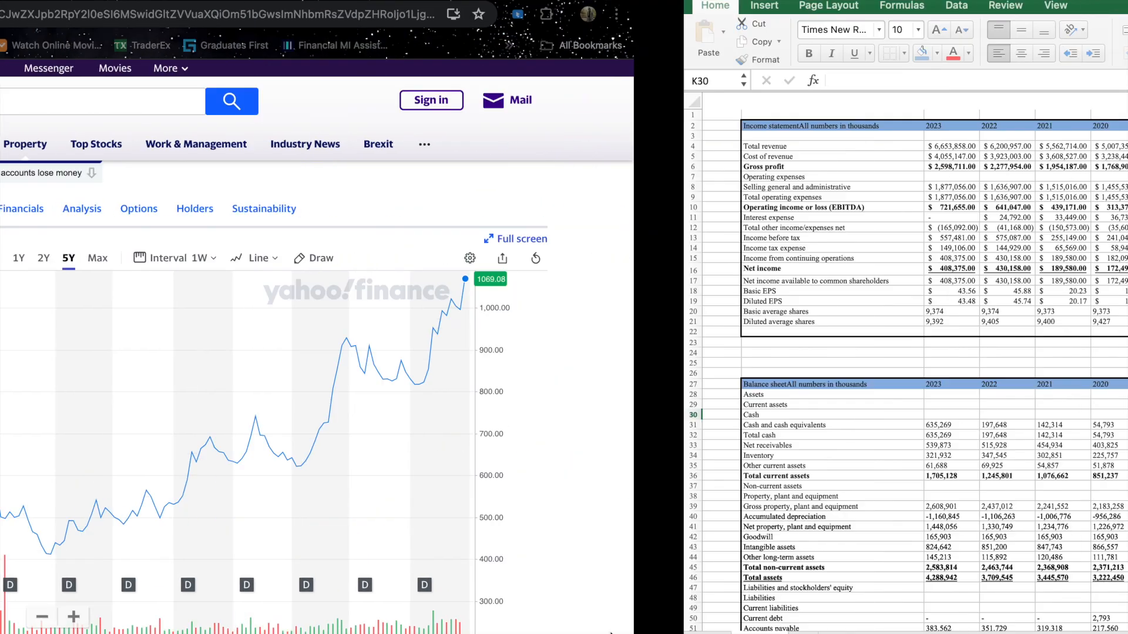
text(512.36)
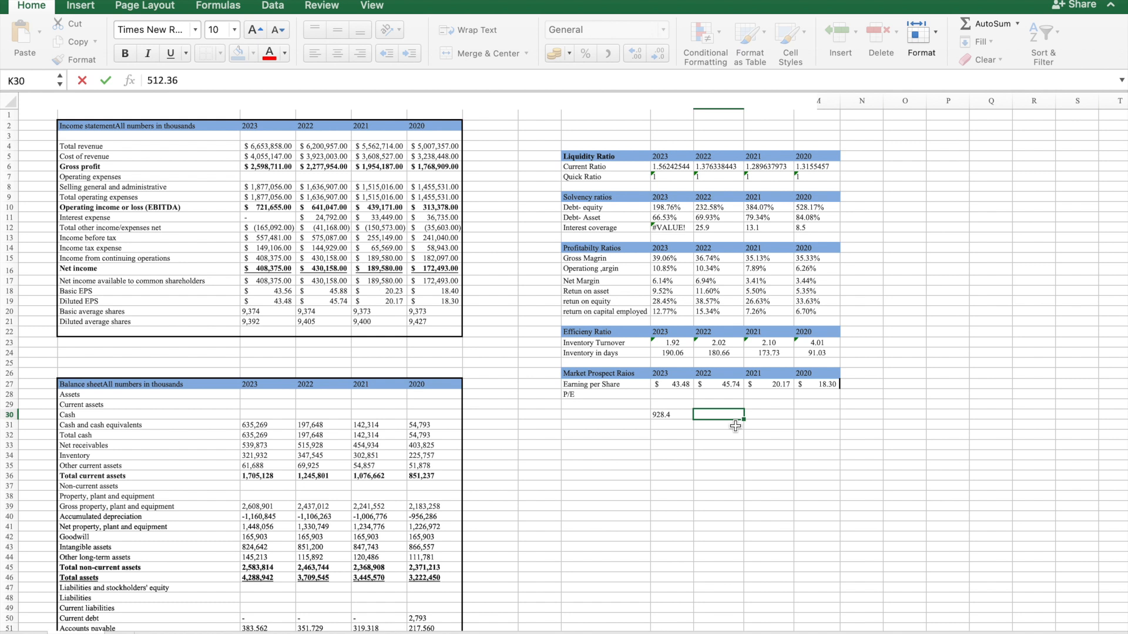
key(Return)
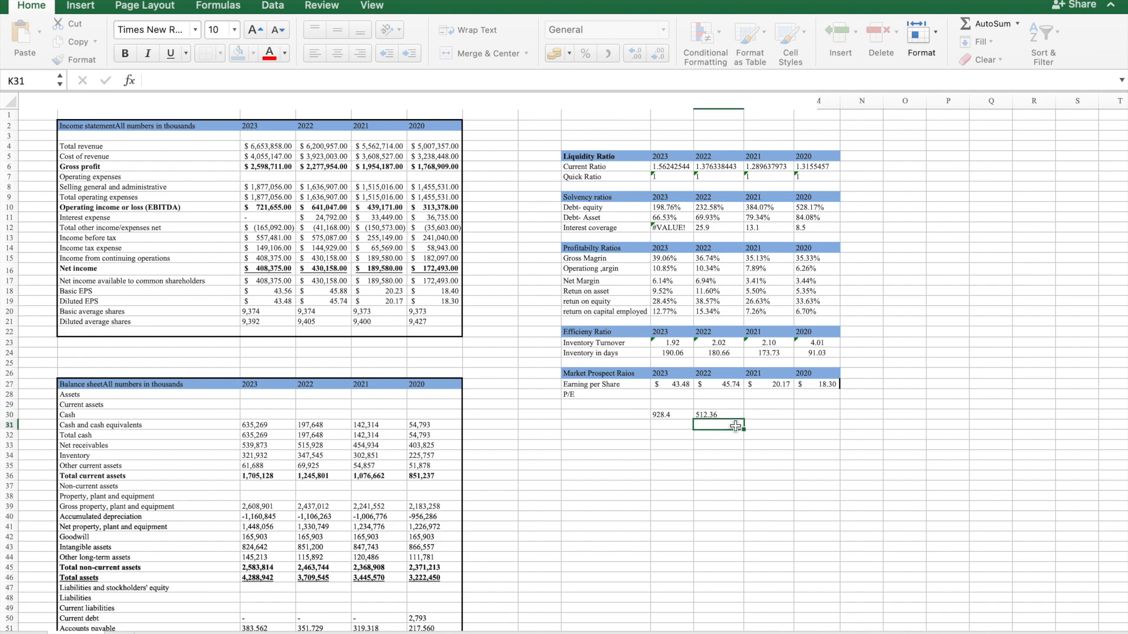
Read the 2021 closing price from the COKE chart and enter 619.19 in L30.
click(757, 414)
key(ctrl+Left)
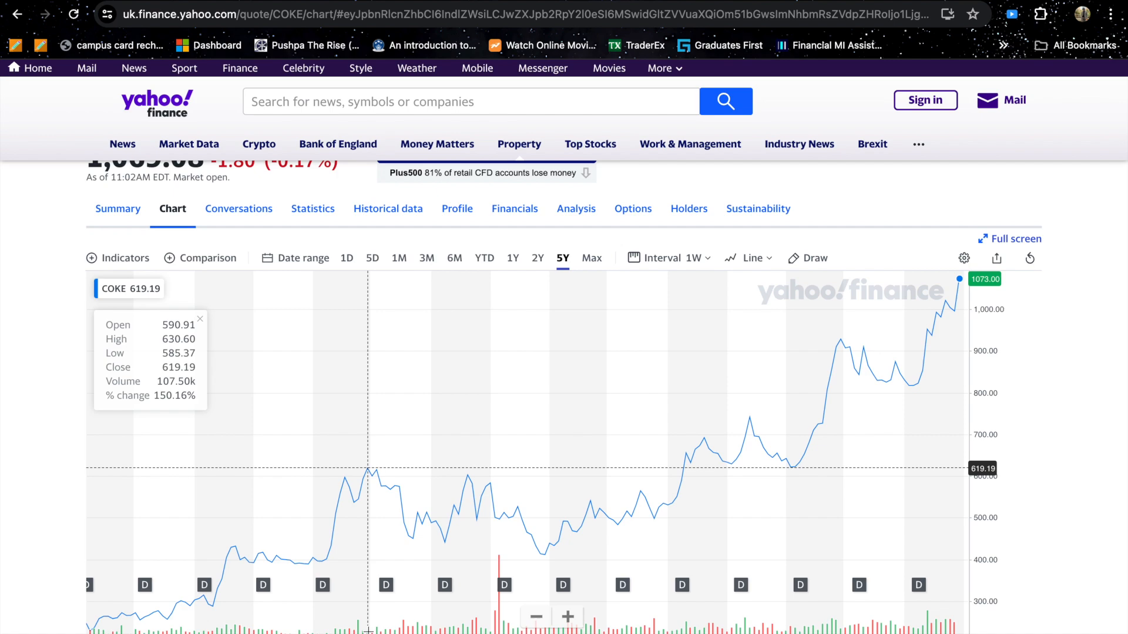
key(ctrl+Right)
text(619.19)
click(805, 420)
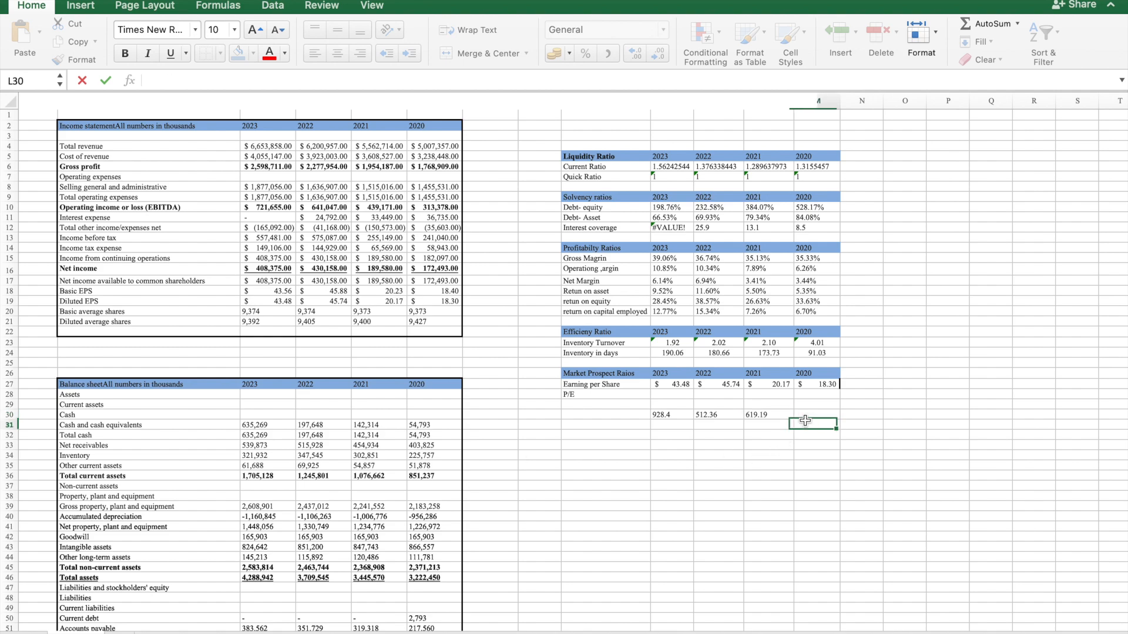
Recheck the COKE chart's closing prices to match them with the 2021 and 2020 columns.
click(814, 415)
key(ctrl+Left)
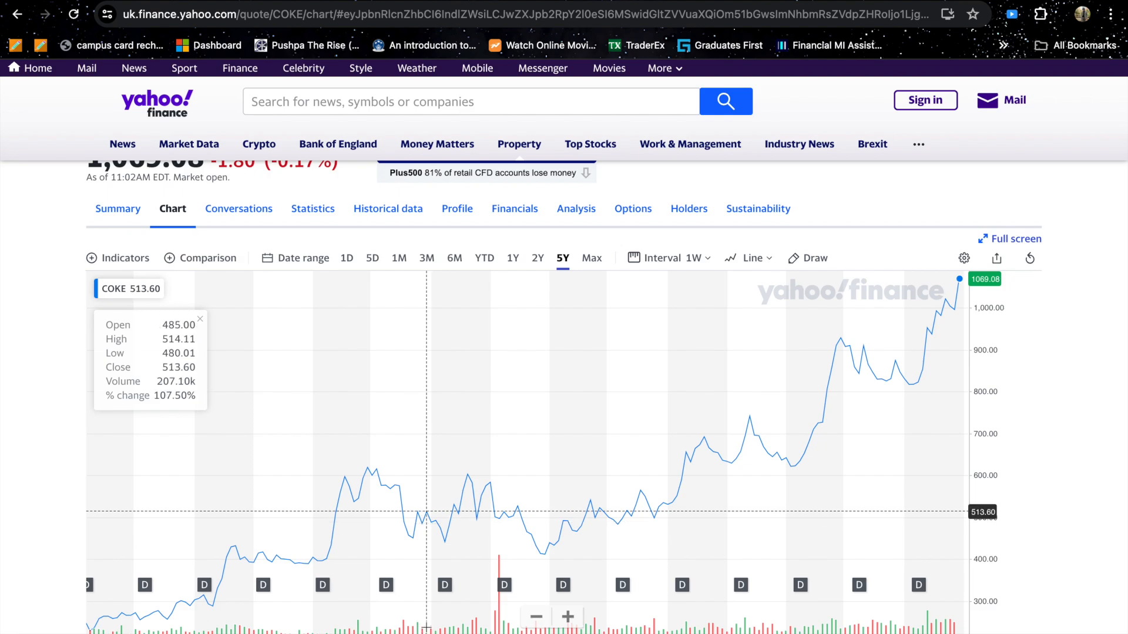
key(ctrl+Right)
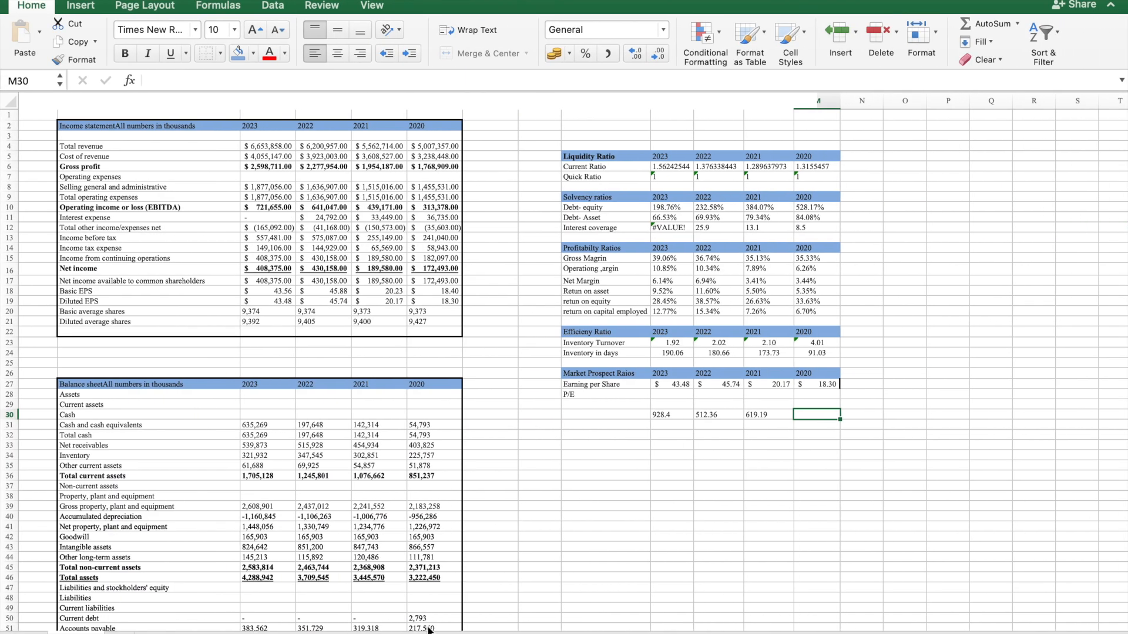
key(ctrl+Left)
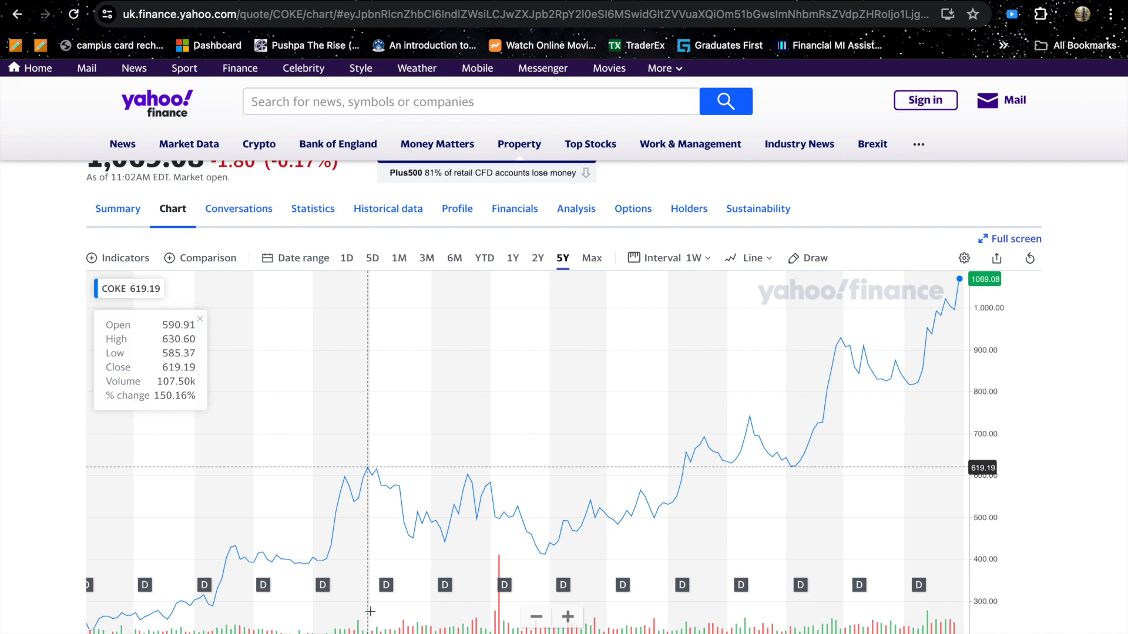
key(ctrl+Left)
key(ctrl+Right)
key(ctrl+Right)
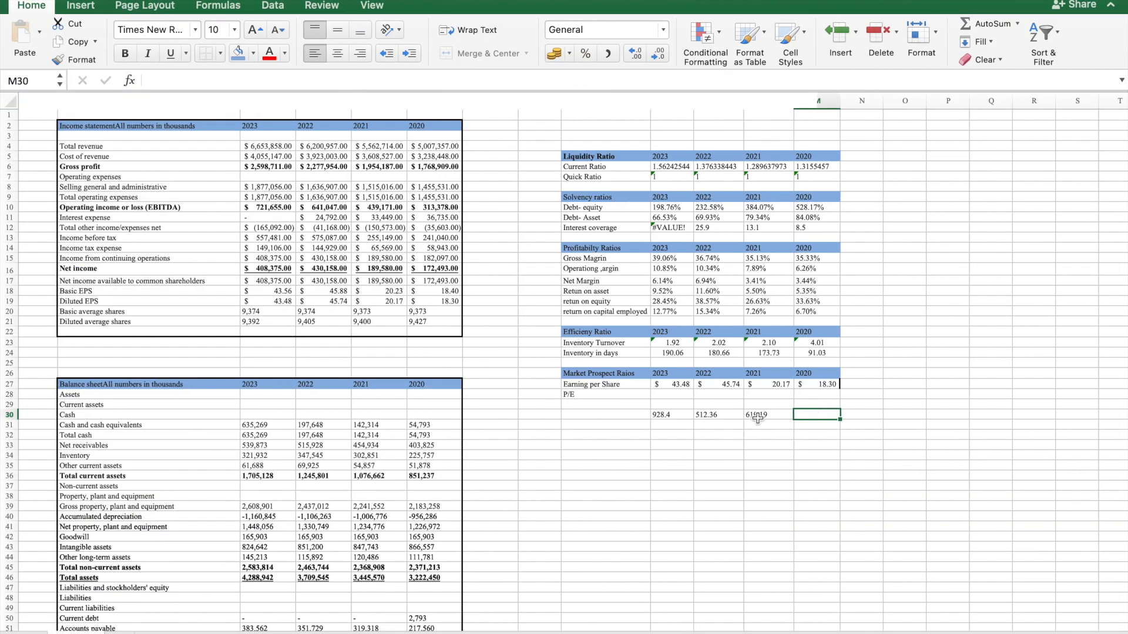
click(818, 416)
drag(760, 409, 814, 413)
key(ctrl+Left)
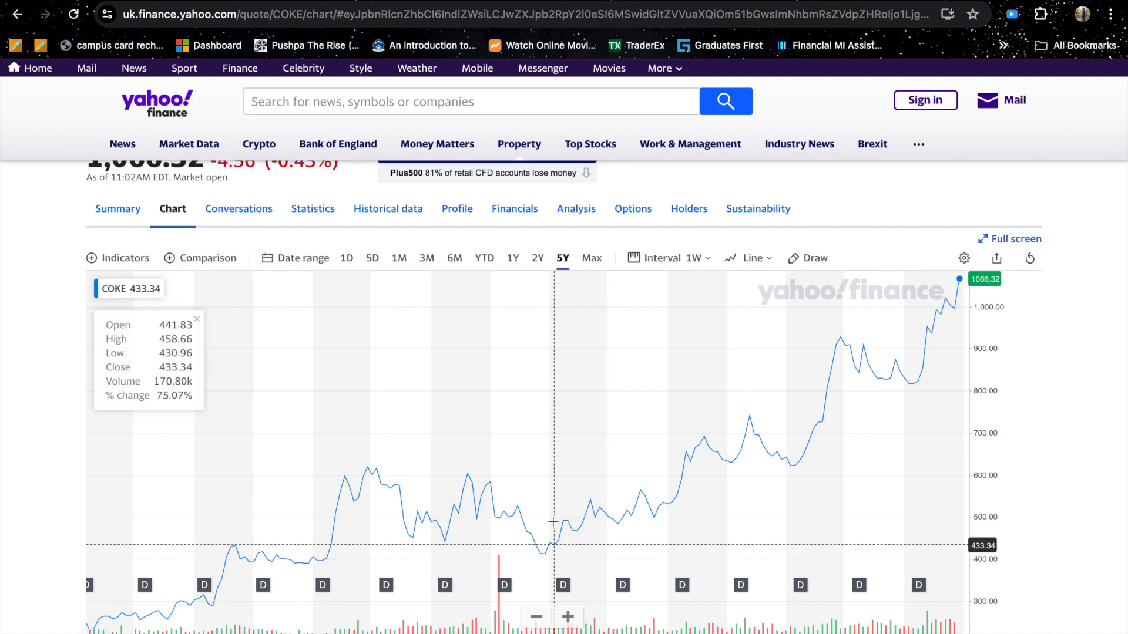
key(ctrl+Right)
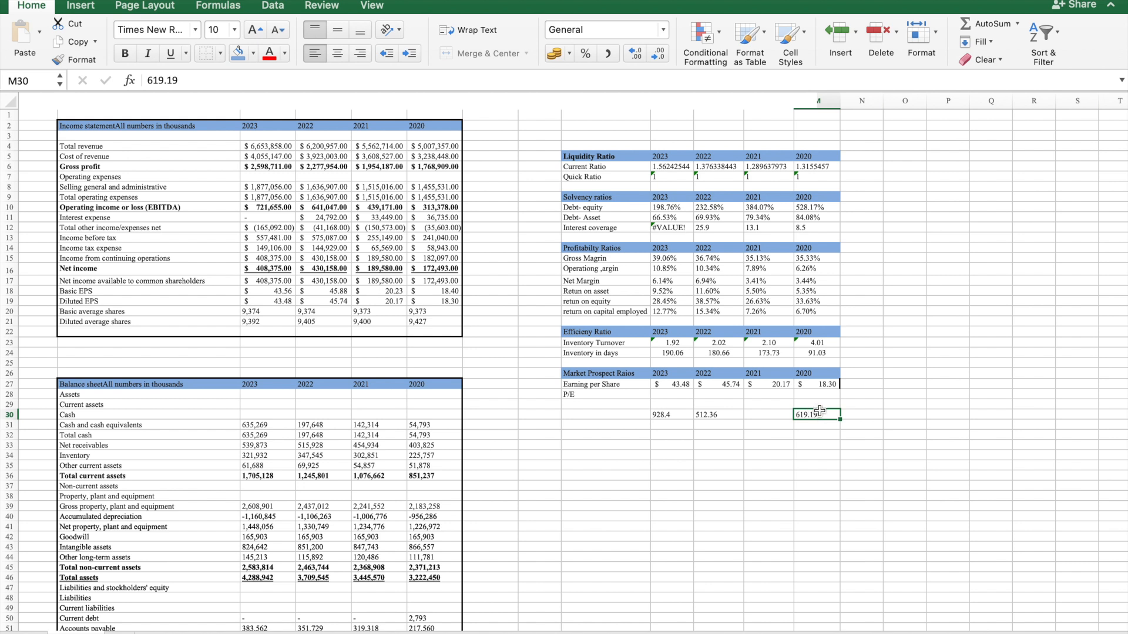
drag(816, 409, 767, 414)
Read the 2020 closing price from the COKE chart and enter 266.27 in M30.
key(ctrl+Left)
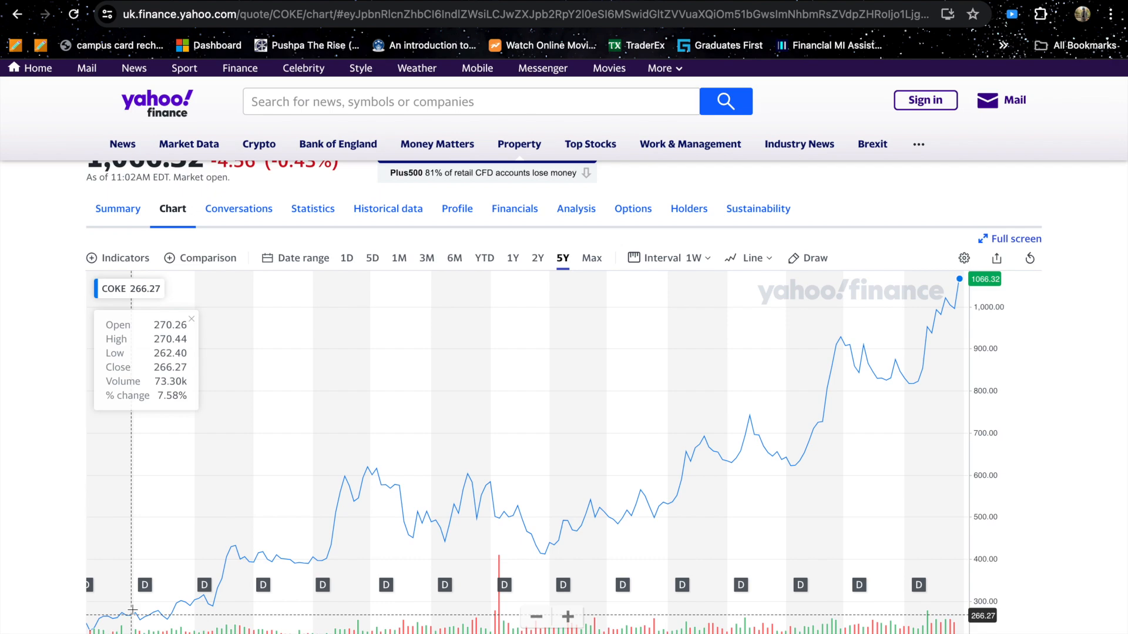
key(ctrl+Right)
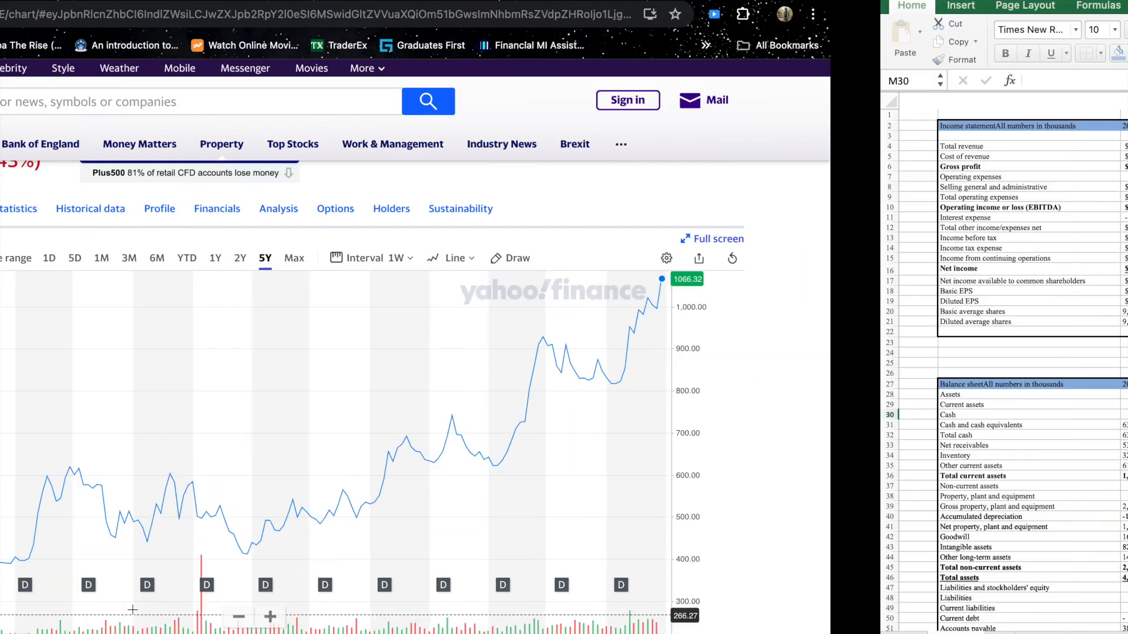
text(2)
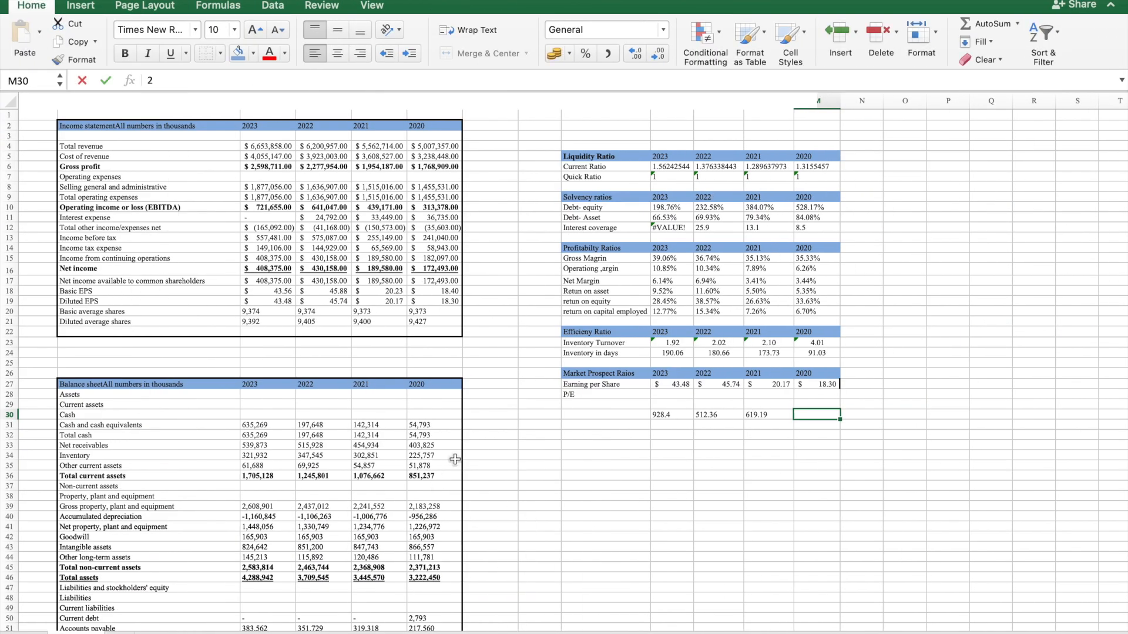
text(66.27)
key(Return)
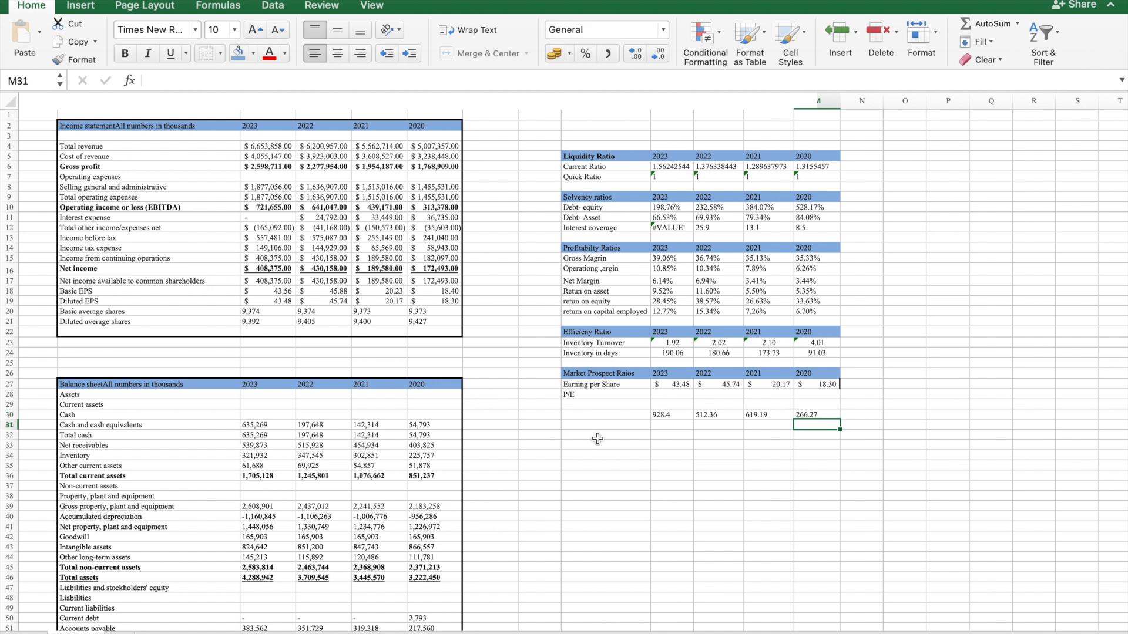
Calculate the 2023 P/E in J28 with =J30/J27 and fill the formula across to the 2020 column.
click(669, 399)
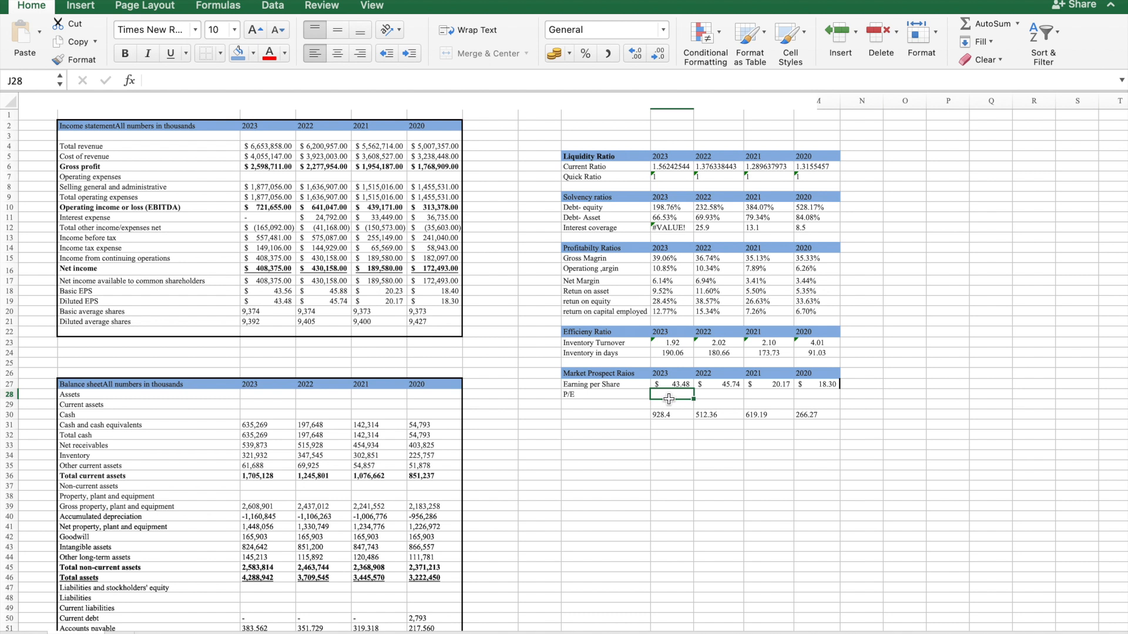
text(=)
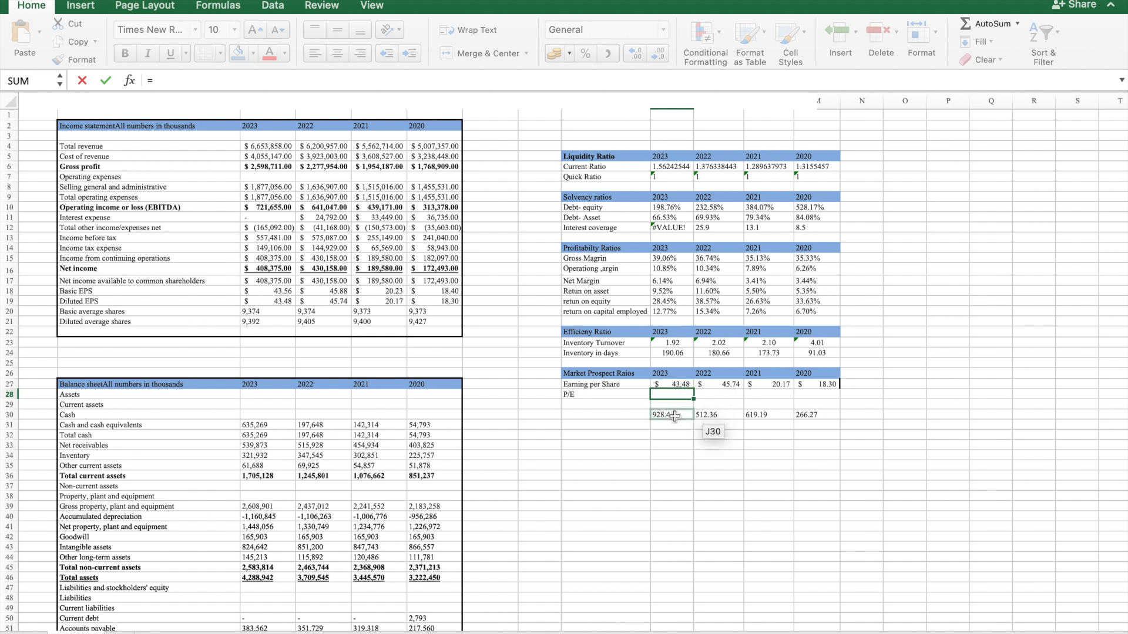
click(674, 416)
text(/)
click(678, 385)
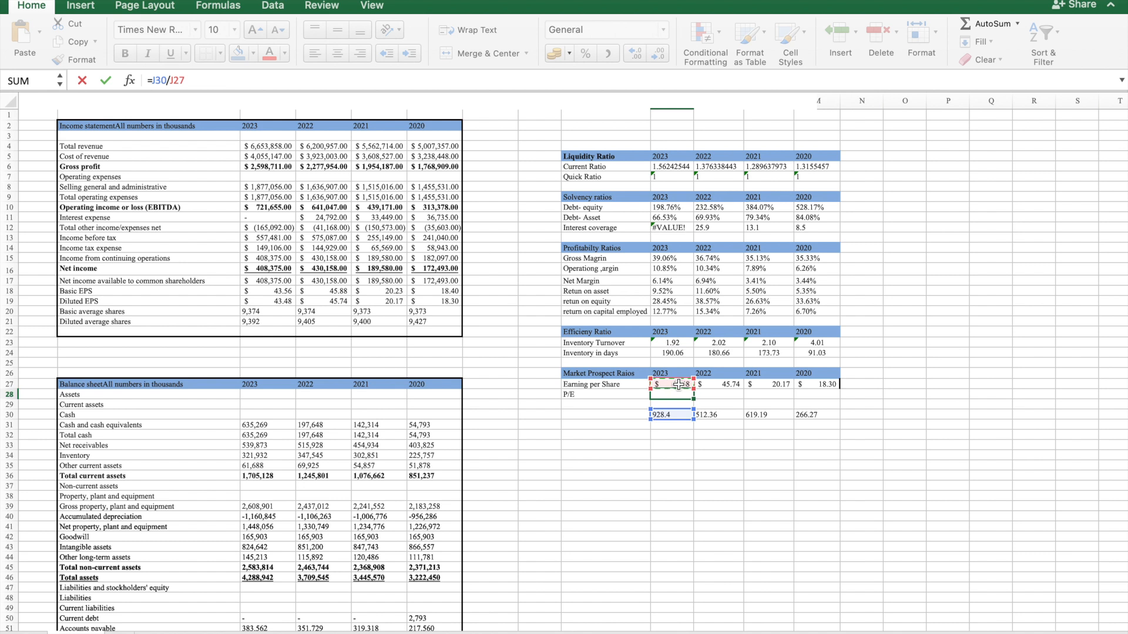
key(Return)
click(680, 395)
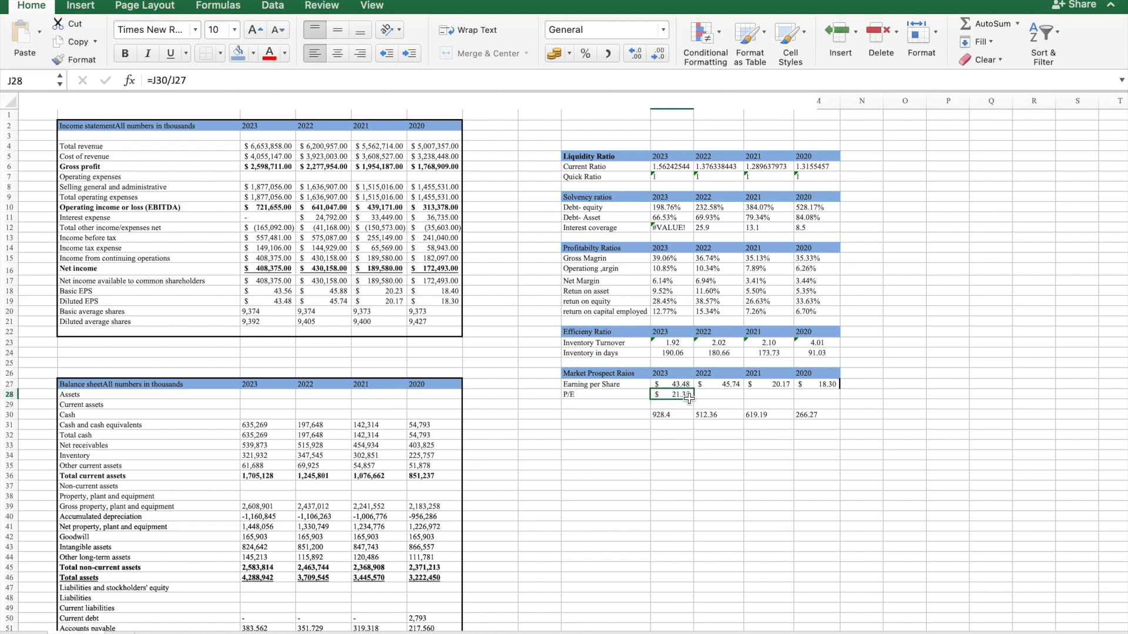
drag(693, 399, 824, 398)
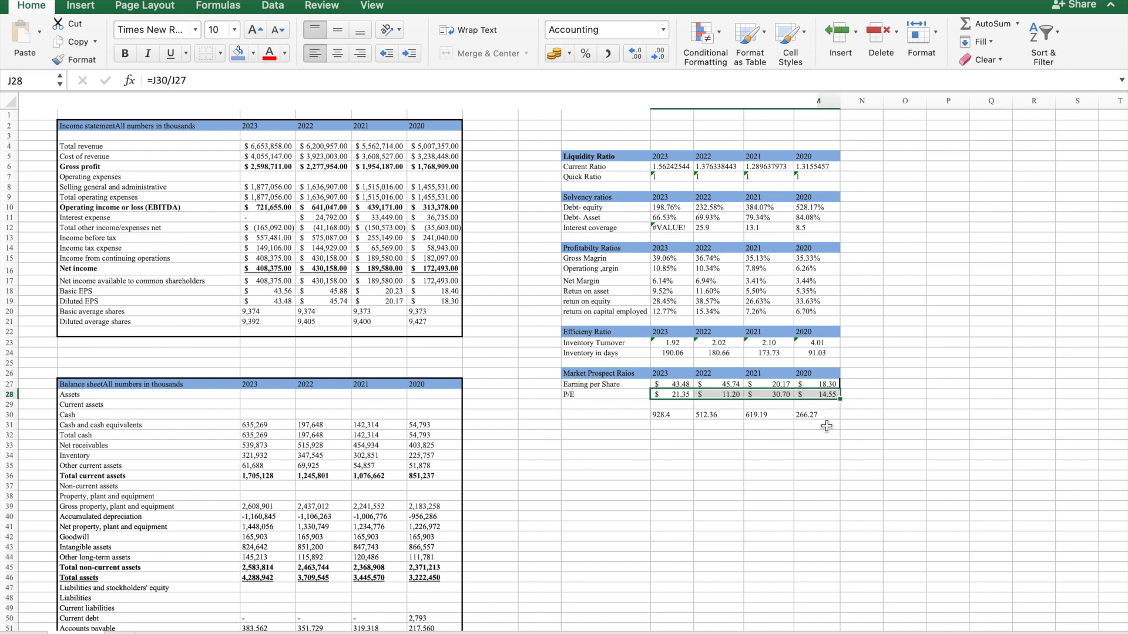
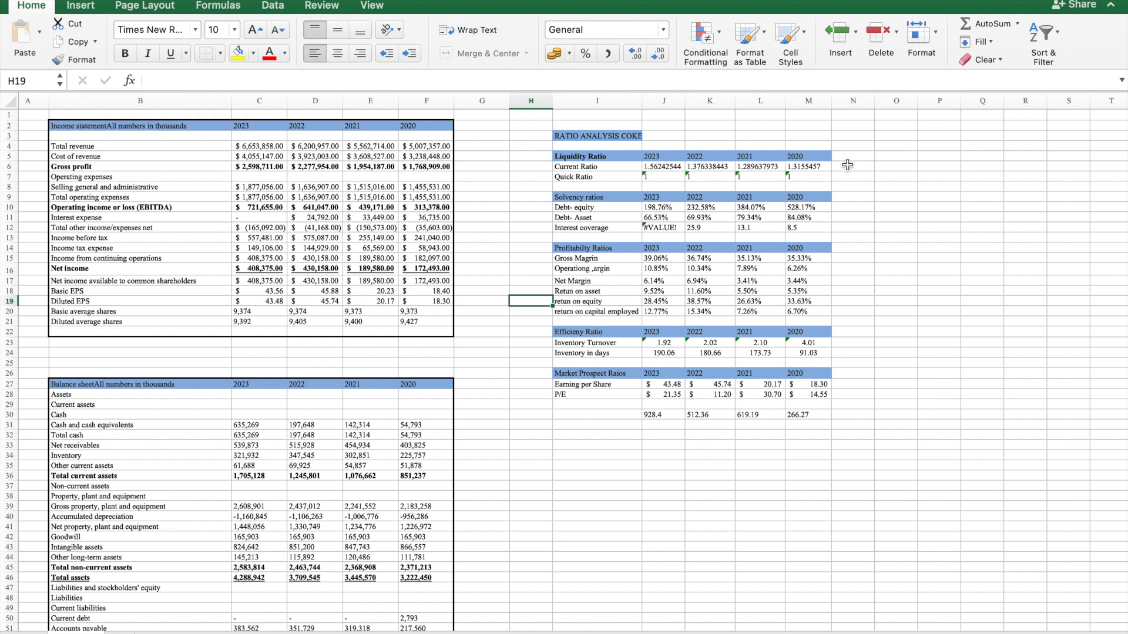
Insert line sparklines for the liquidity ratios in J6:M7, placing them in N6:N7.
click(847, 166)
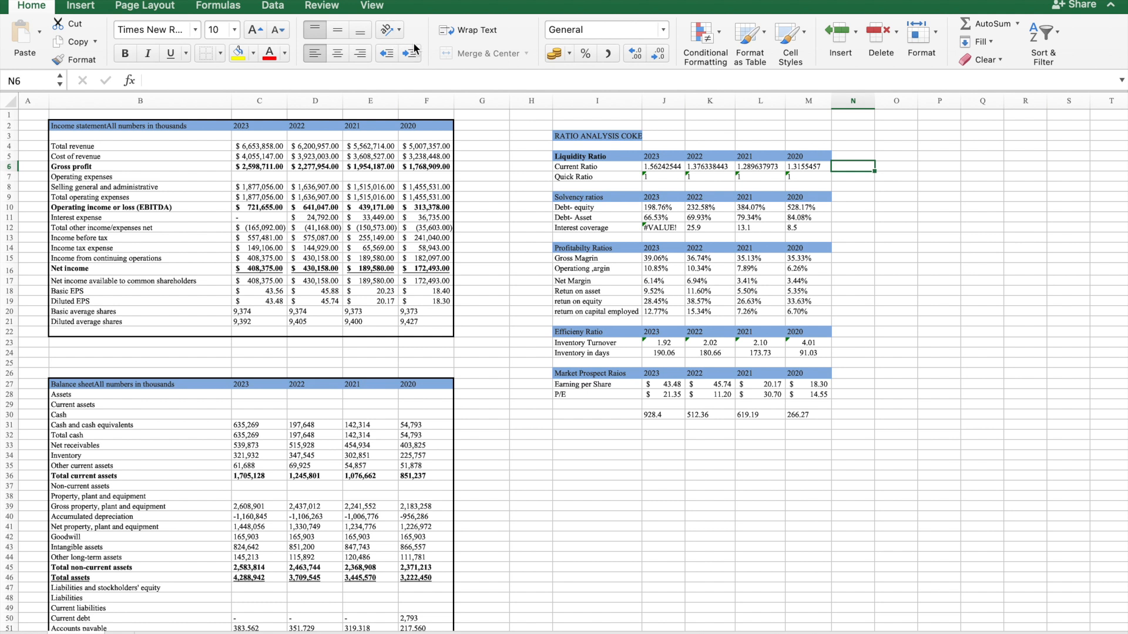
drag(665, 164, 802, 178)
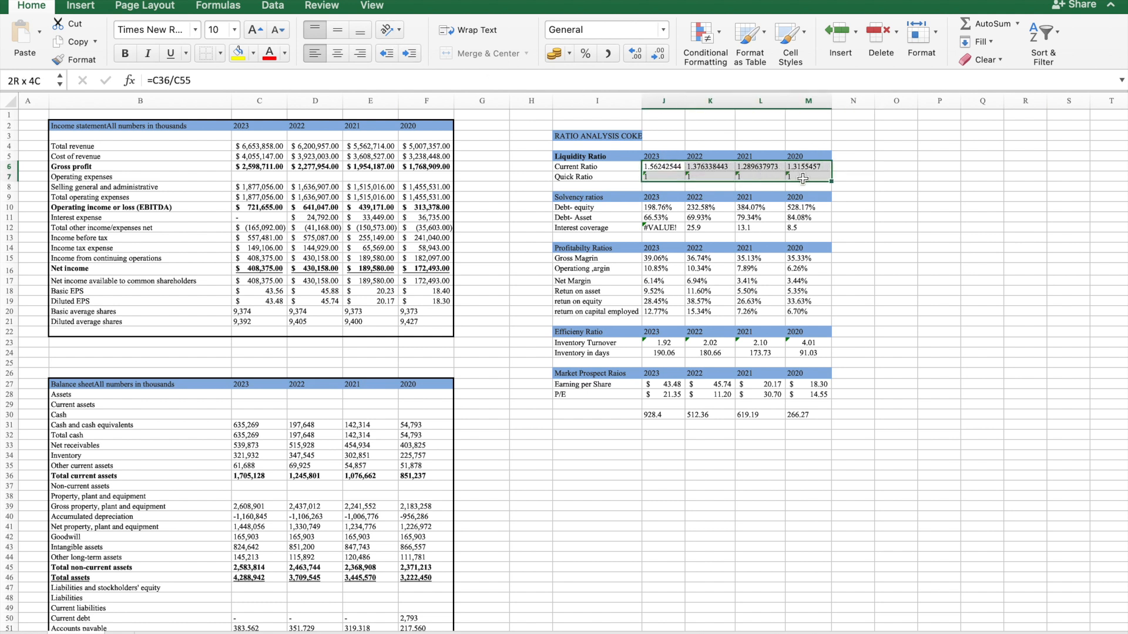
click(94, 9)
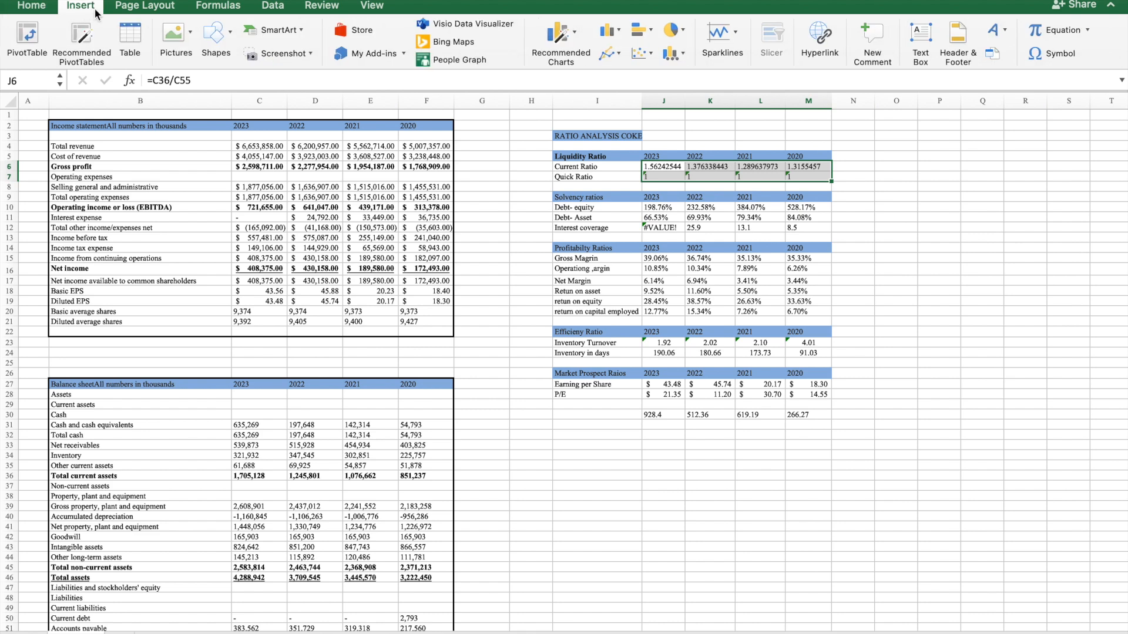
click(734, 45)
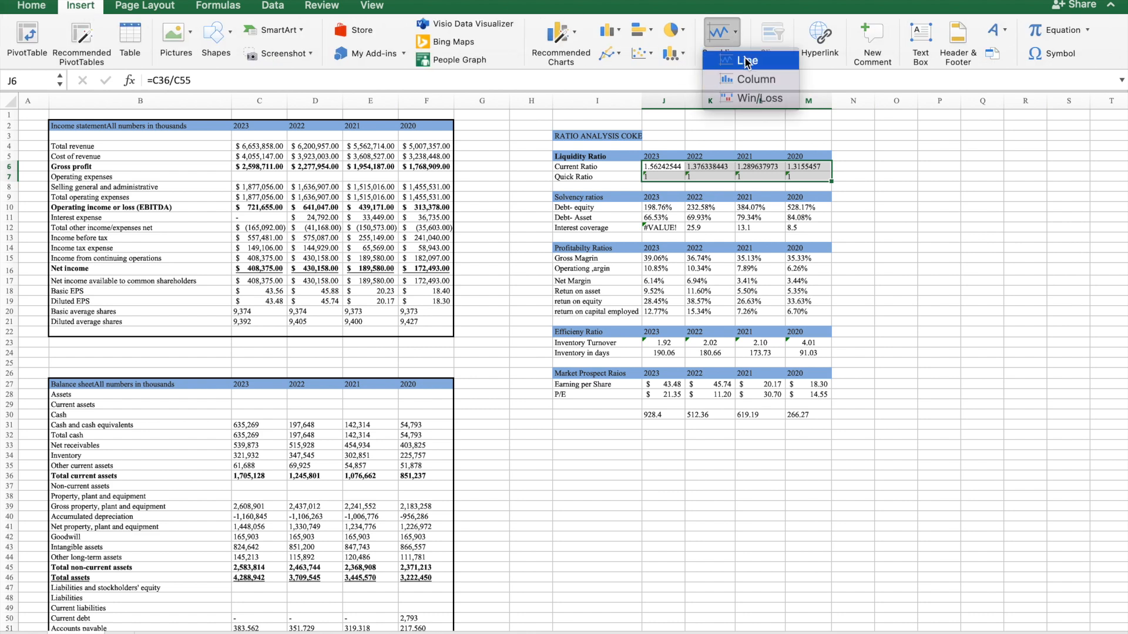
click(746, 62)
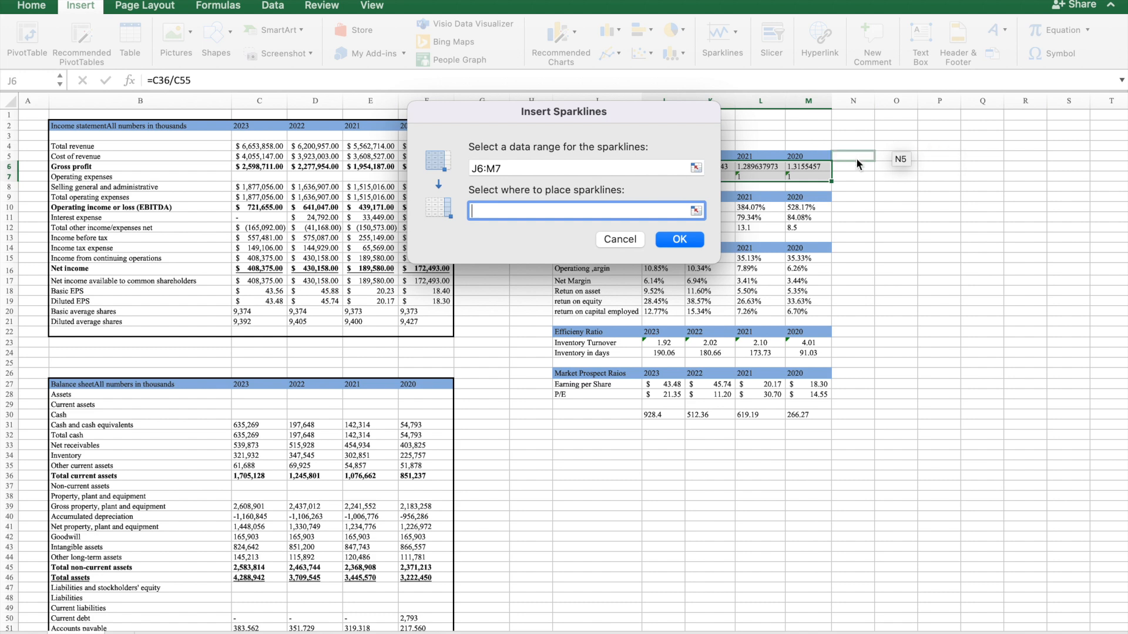
drag(855, 165, 858, 176)
key(Return)
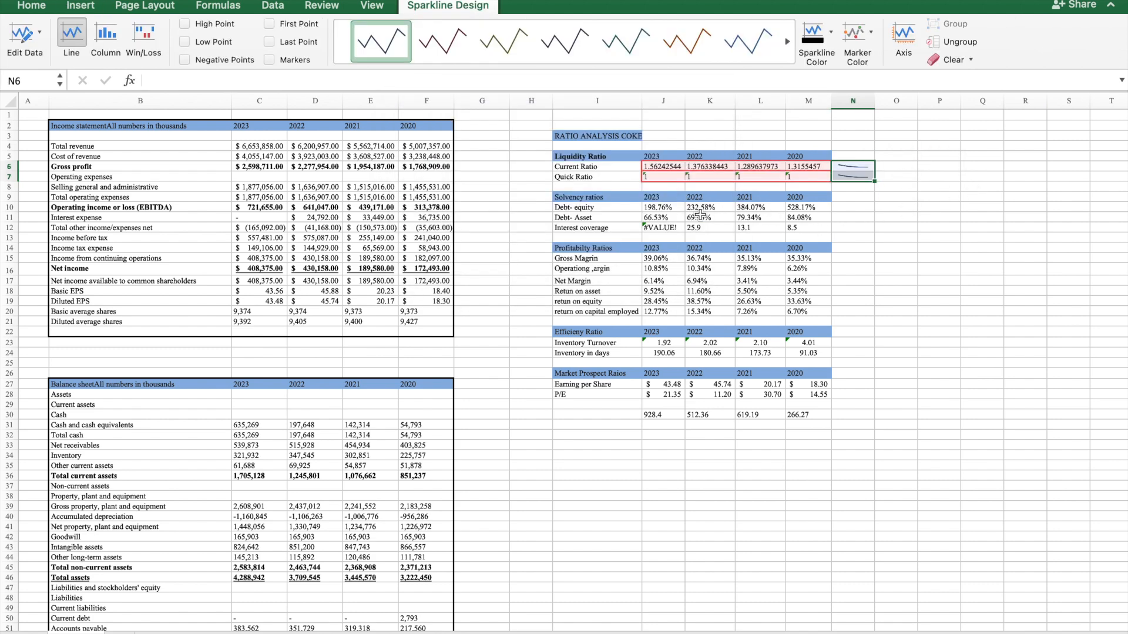
Insert line sparklines for the solvency ratios in J10:M12, placing them in N10:N12.
click(855, 207)
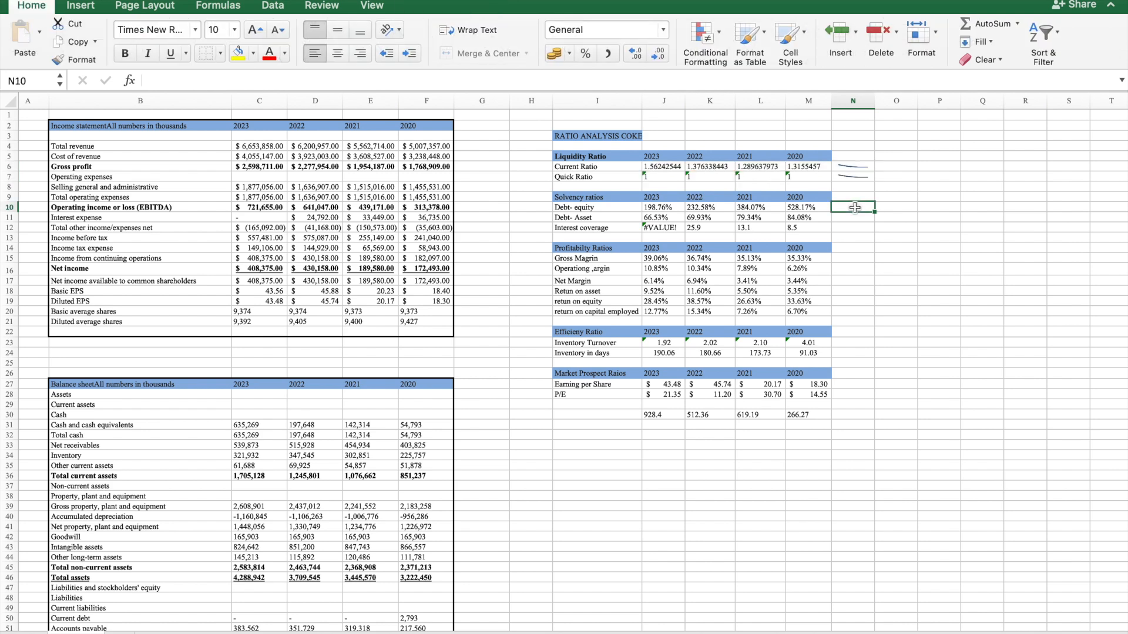
drag(667, 207, 811, 230)
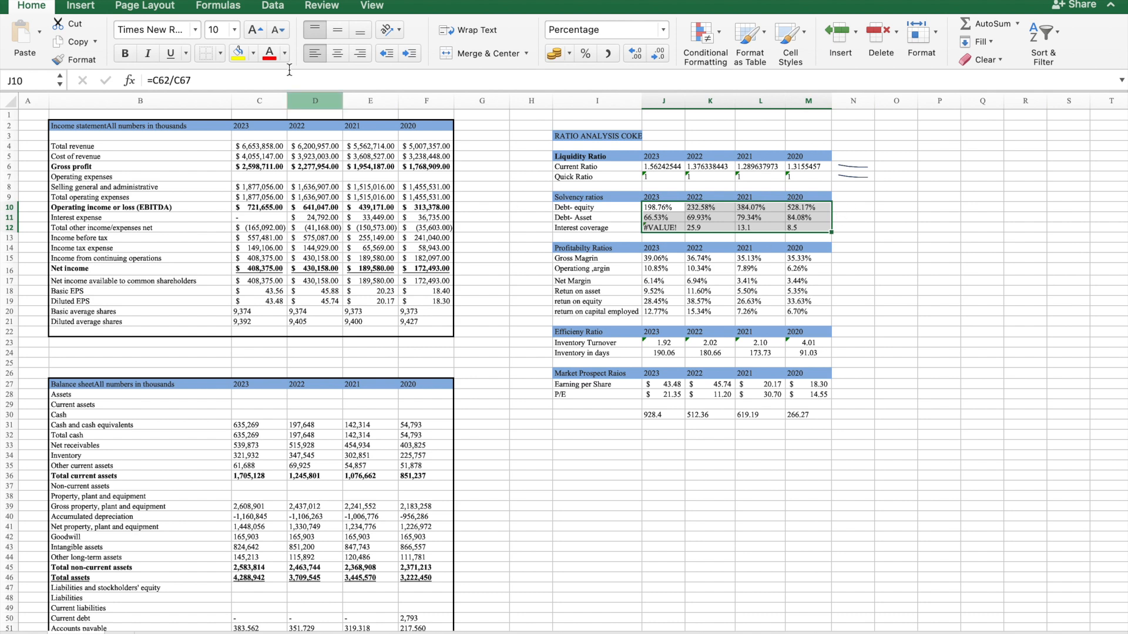
click(80, 6)
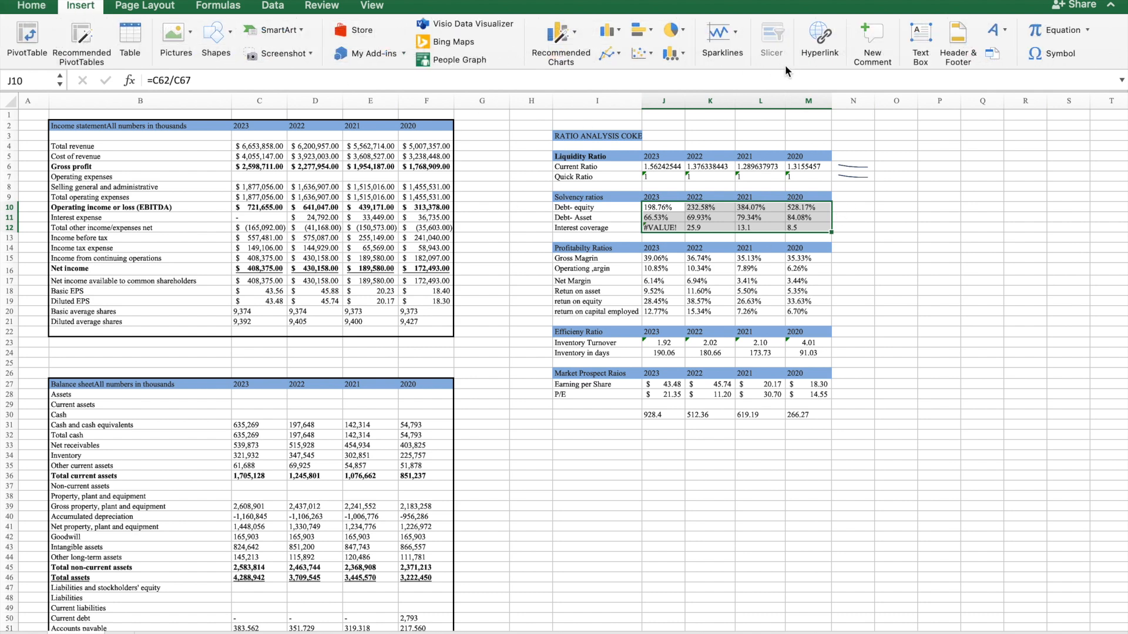
click(722, 36)
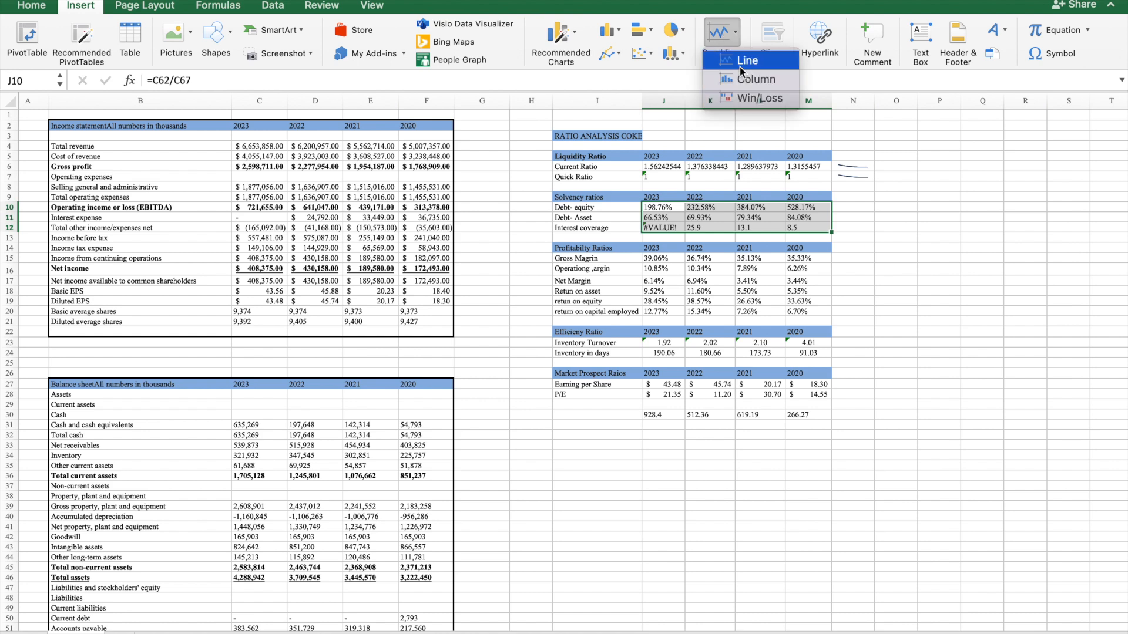
click(739, 64)
click(847, 206)
drag(847, 204, 848, 223)
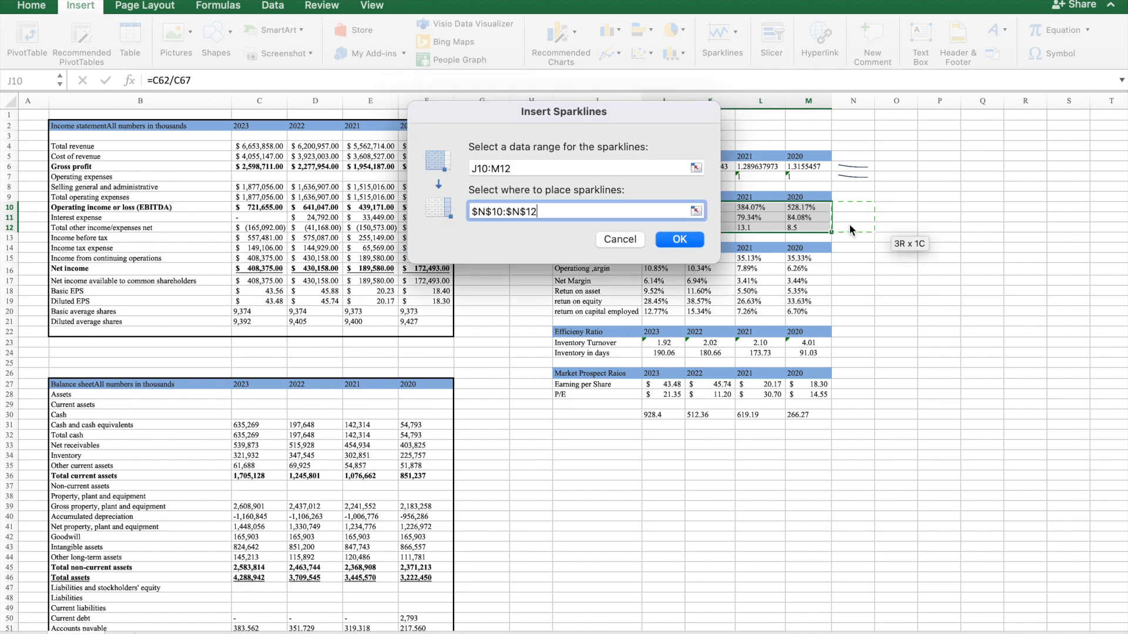
key(Return)
Insert line sparklines for the profitability ratios in J15:M20, placing them in N15:N20.
drag(662, 259, 815, 311)
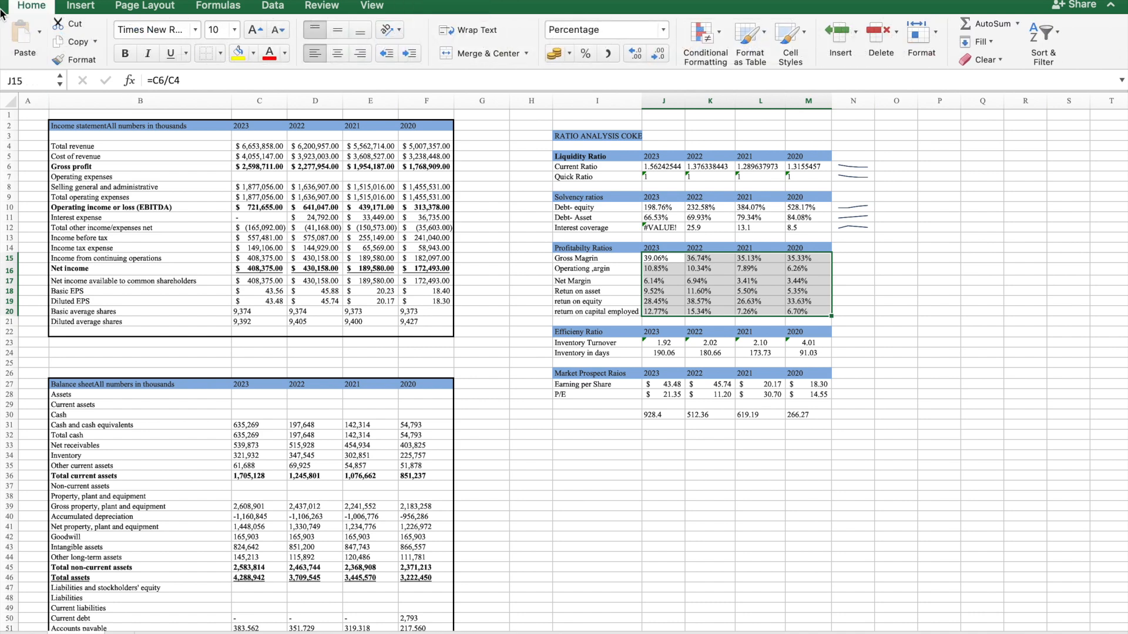
click(88, 7)
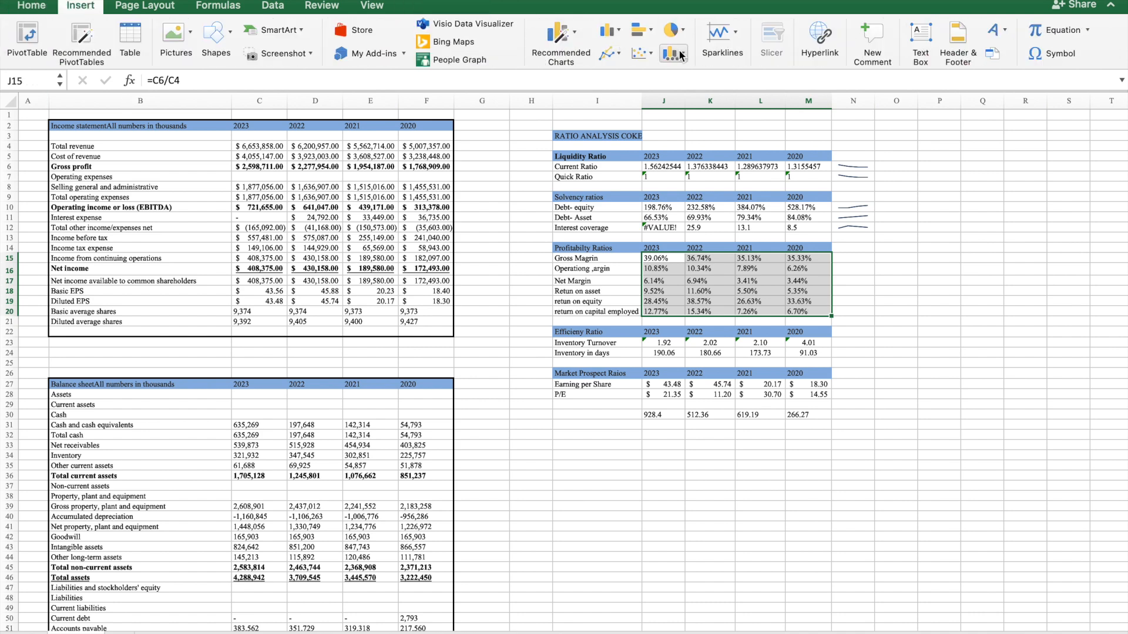
click(727, 43)
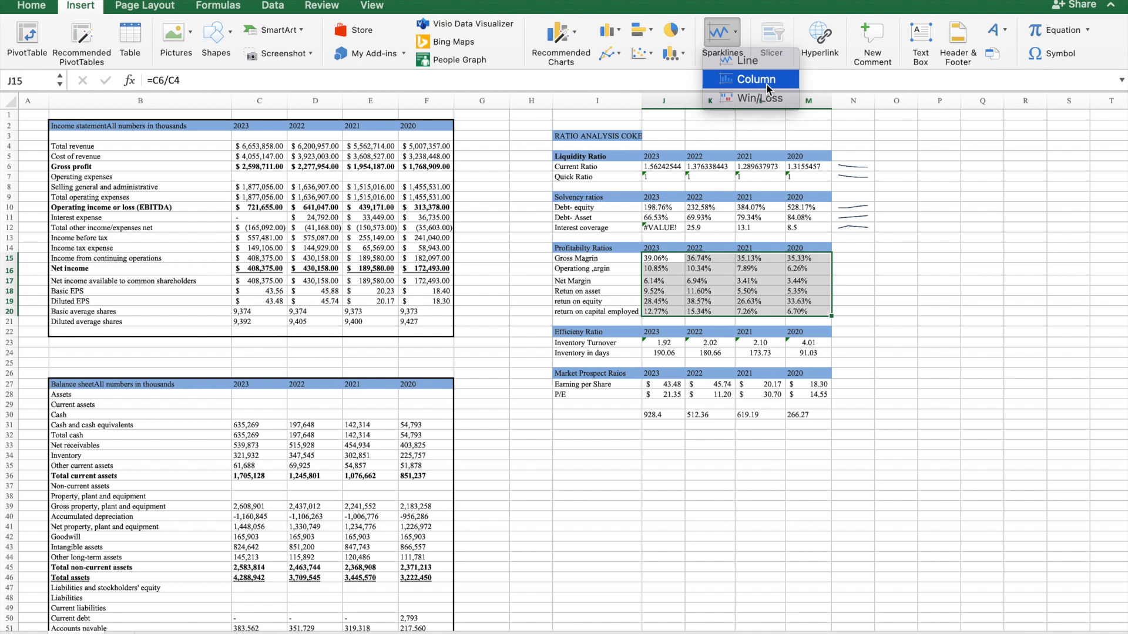
click(764, 69)
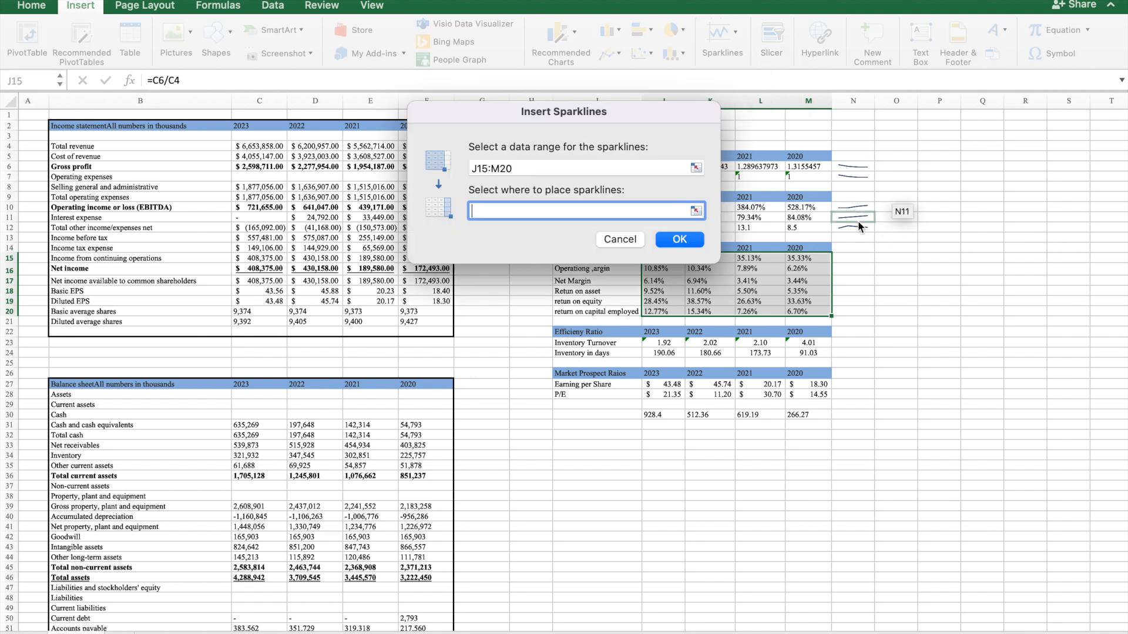
drag(859, 256, 851, 308)
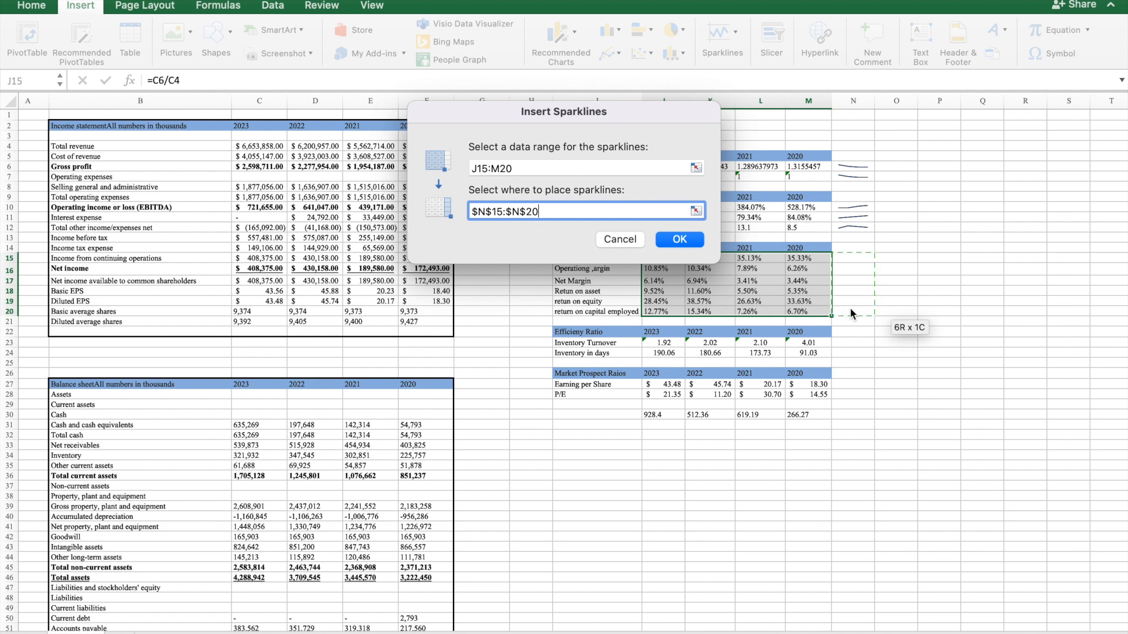
key(Return)
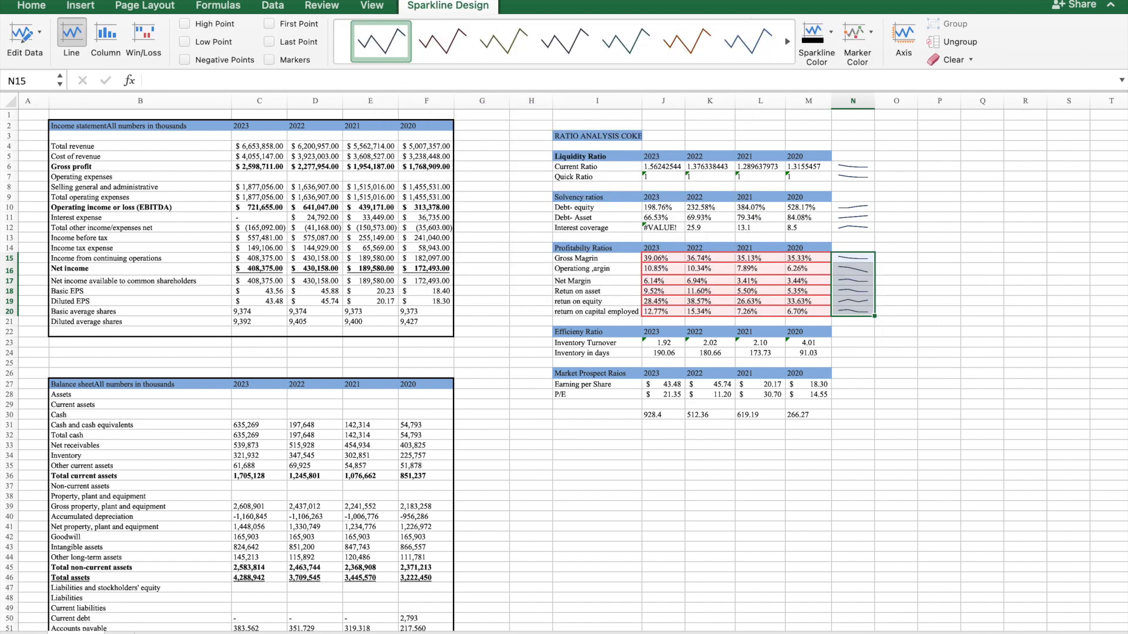
Insert line sparklines for the efficiency ratios in J23:M24, placing them in N23:N24.
click(670, 341)
drag(670, 341, 828, 350)
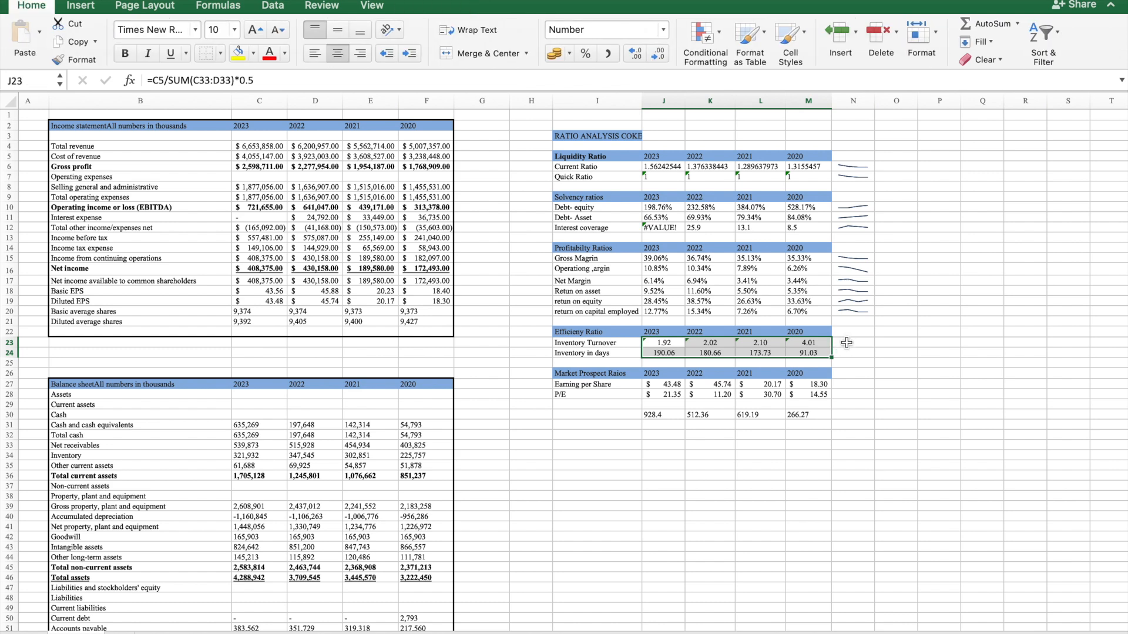
click(77, 8)
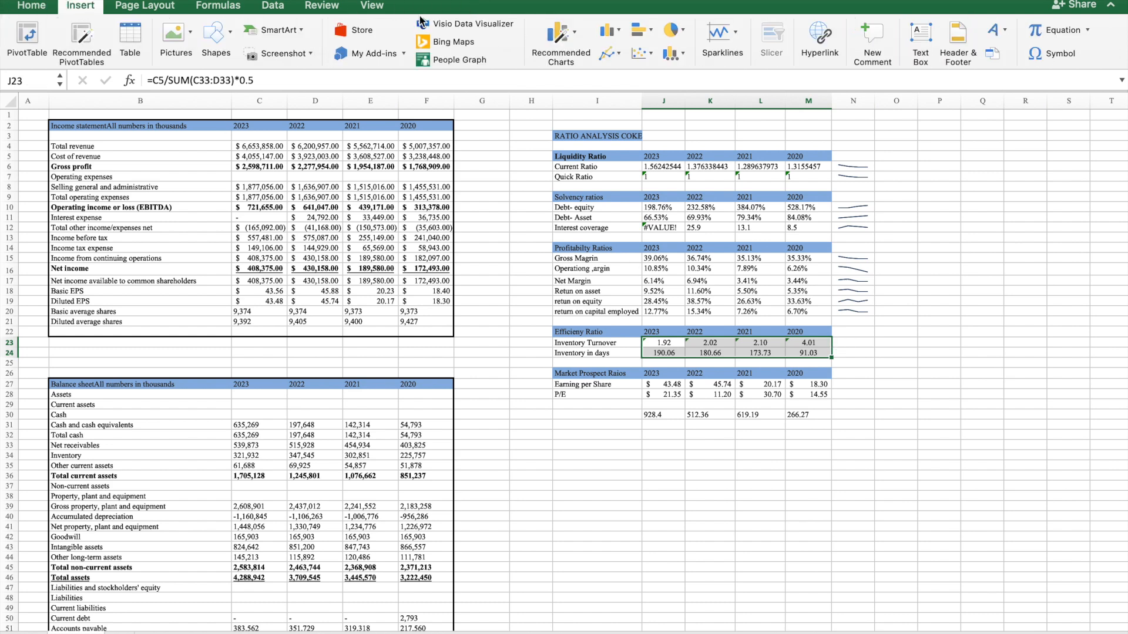
click(722, 36)
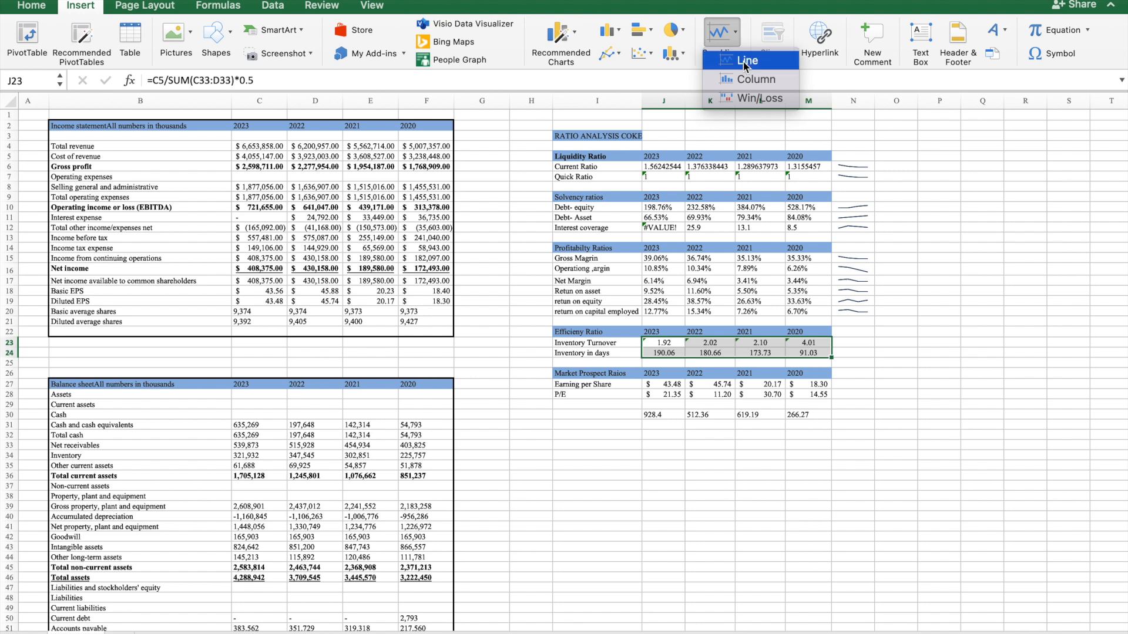
click(745, 61)
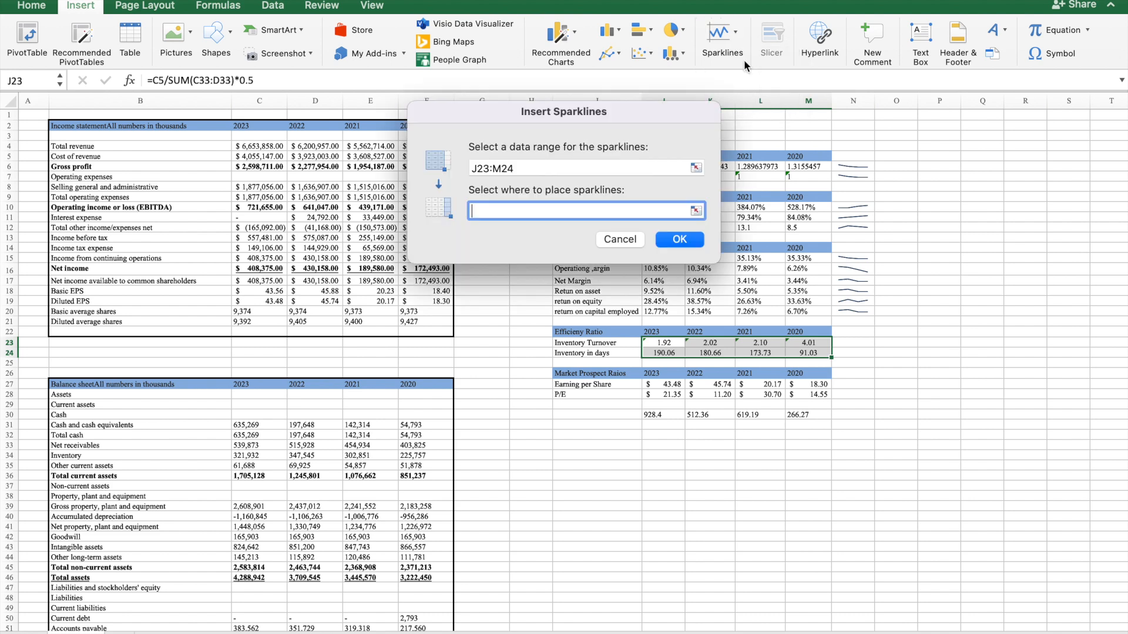
drag(852, 341, 854, 356)
key(Return)
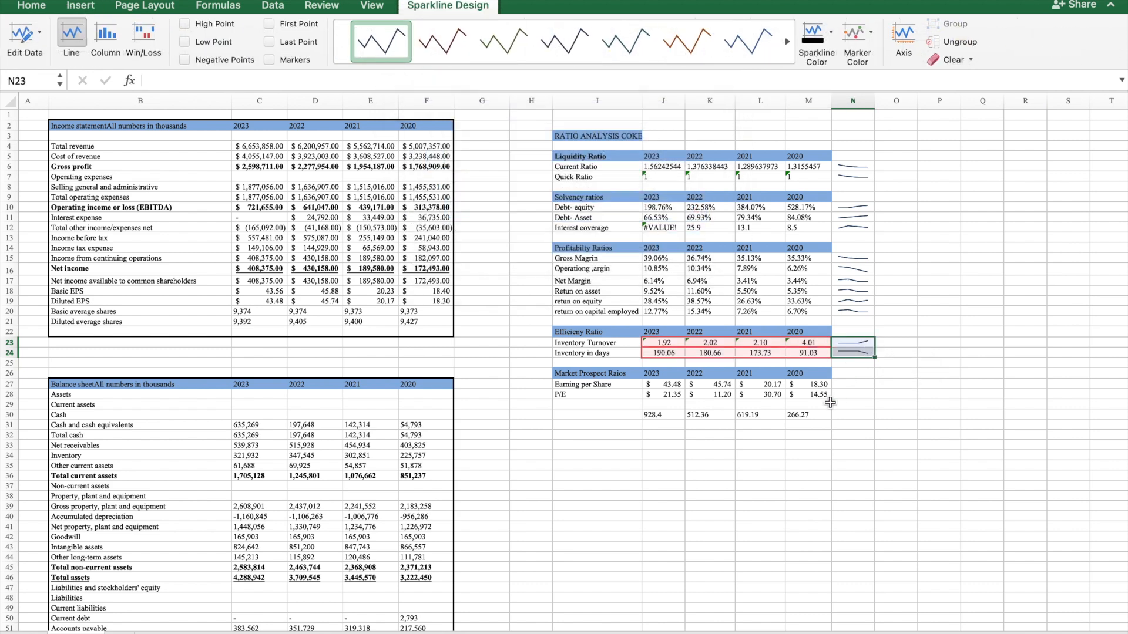
Insert line sparklines for the market prospect ratios in J27:M28, placing them in N27:N28.
drag(673, 384, 817, 395)
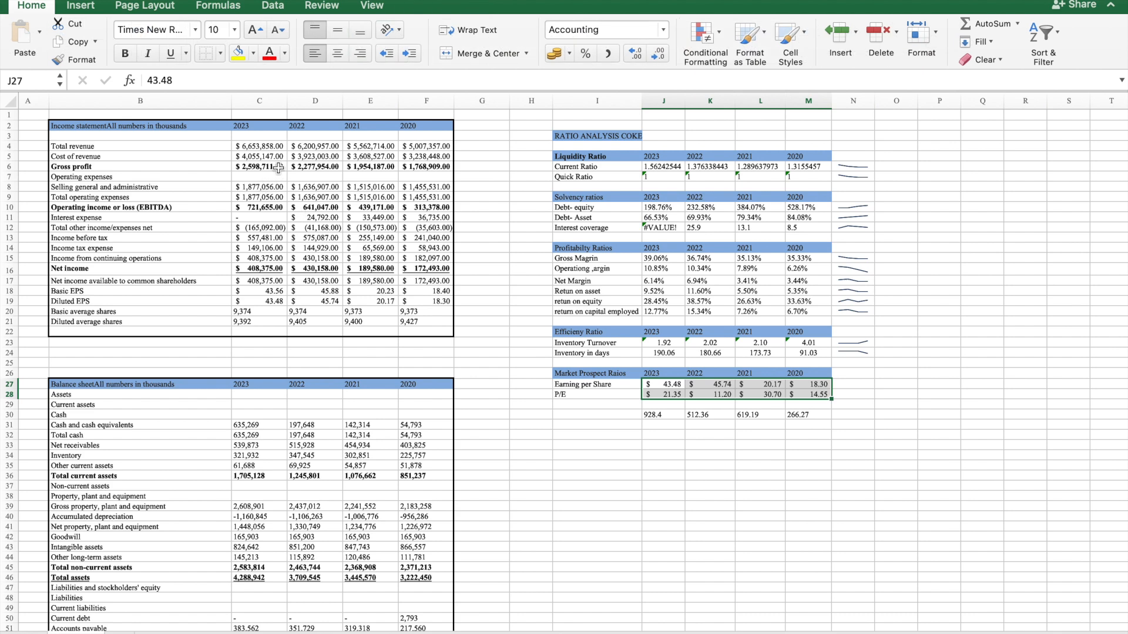
click(80, 5)
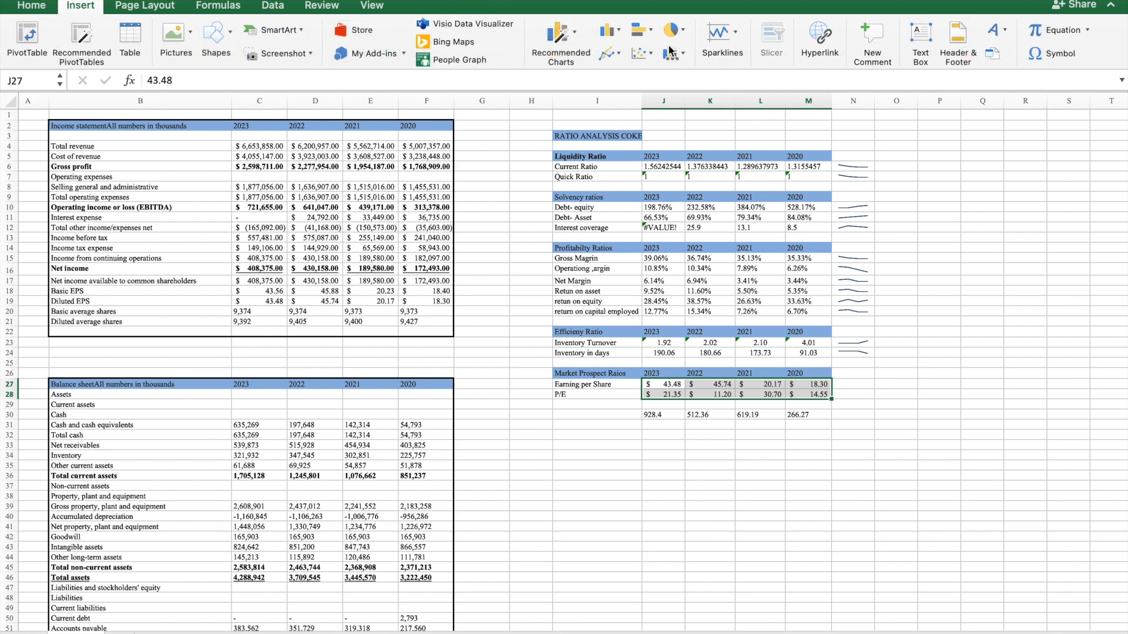
click(719, 35)
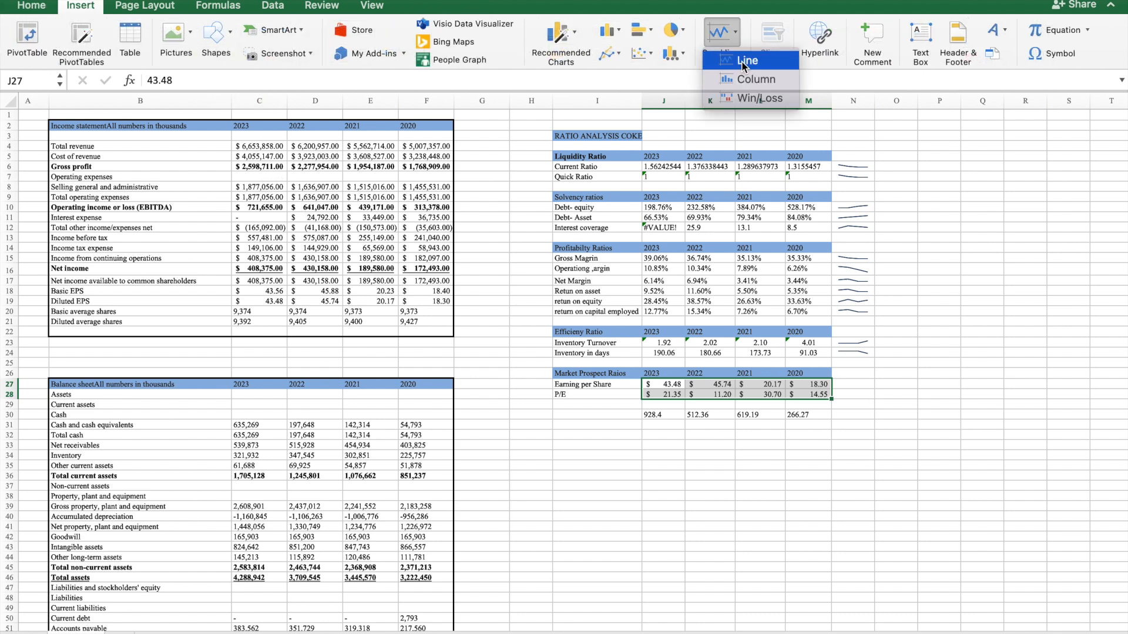
click(745, 61)
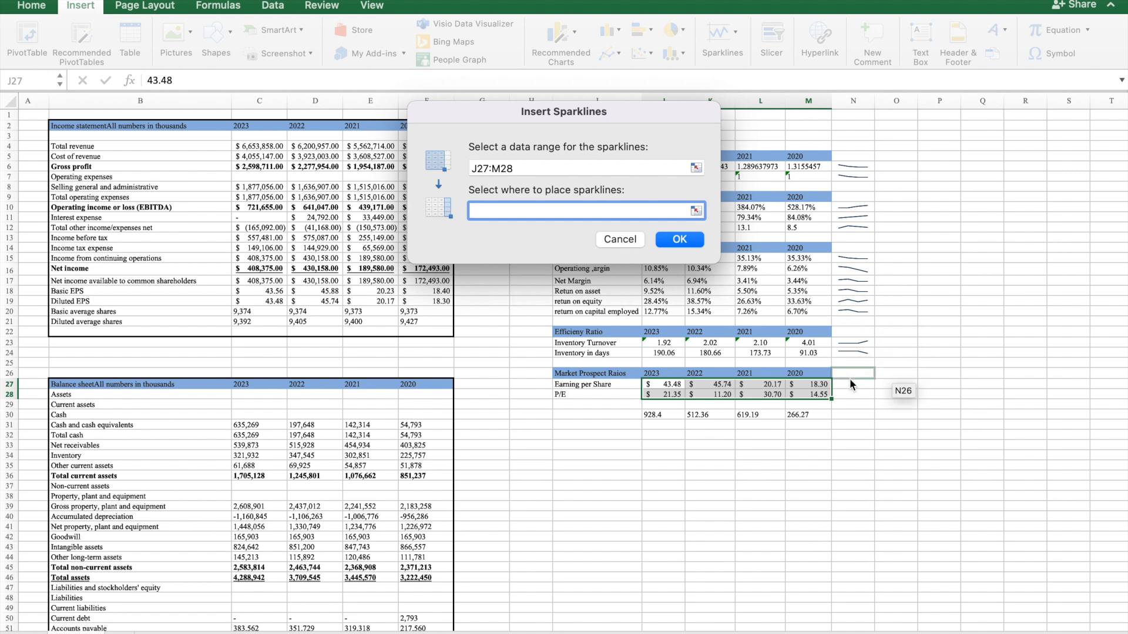
drag(849, 383, 847, 392)
key(Return)
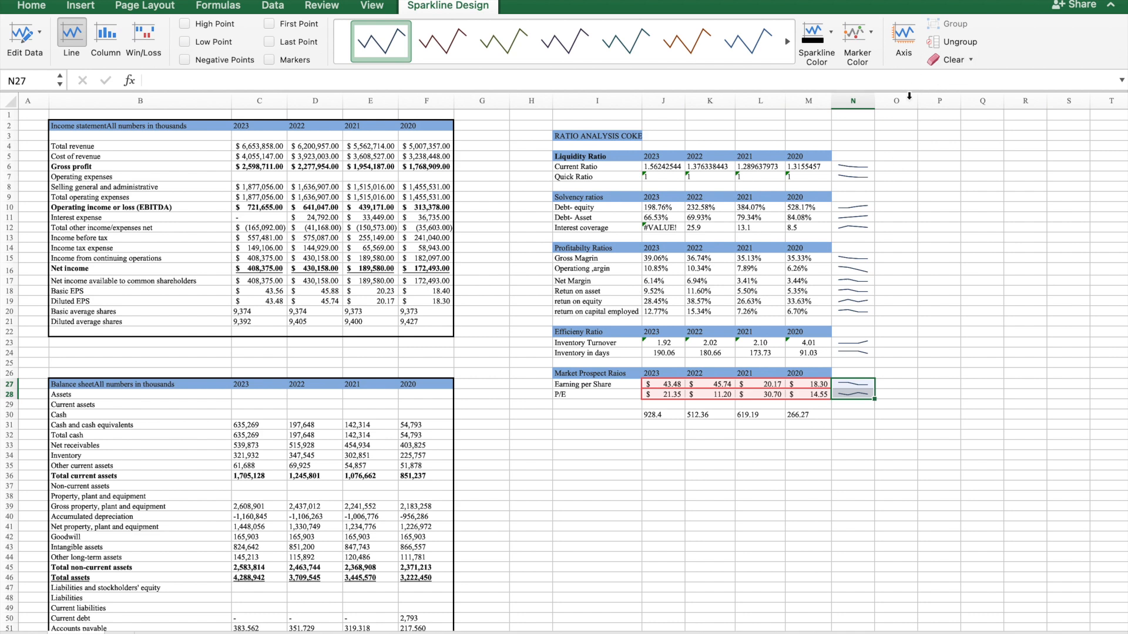
Enter the heading Trend in N5 above the liquidity sparklines and select that cell.
click(863, 154)
text(Trend)
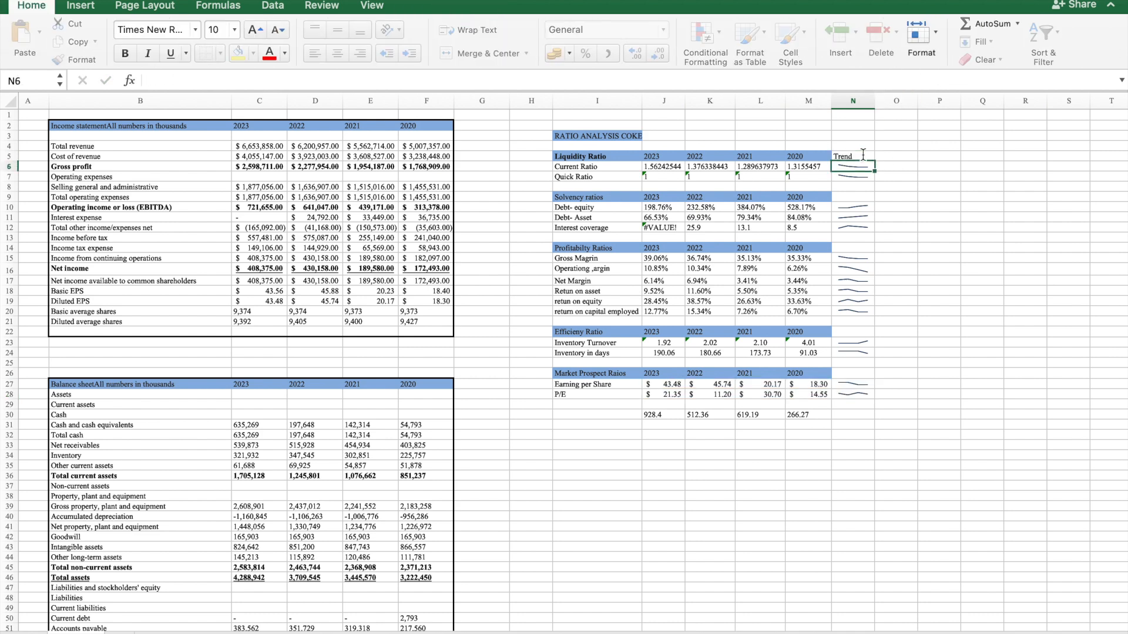
key(Return)
click(861, 156)
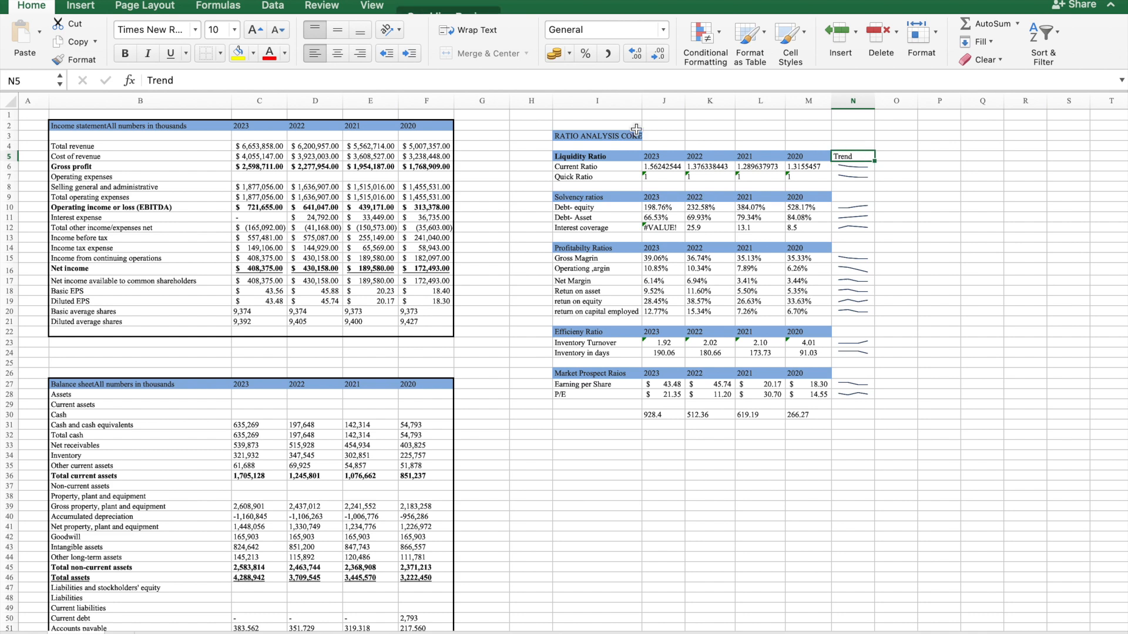
Fill the Trend heading cell N5 with the same light blue as the other ratio header cells.
click(253, 54)
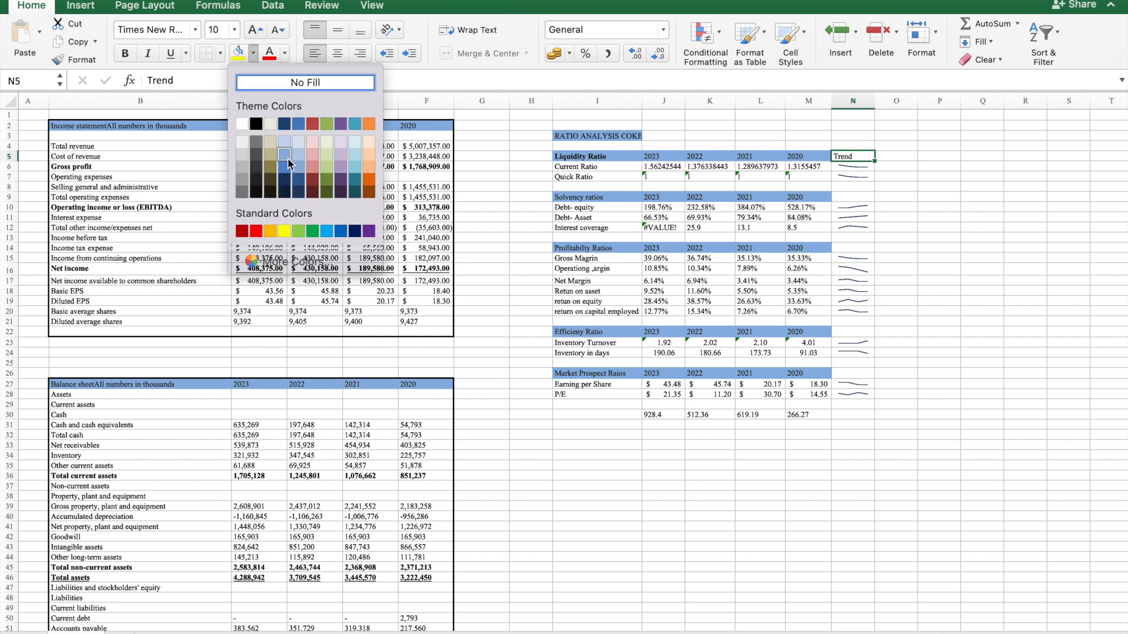
click(288, 159)
click(599, 268)
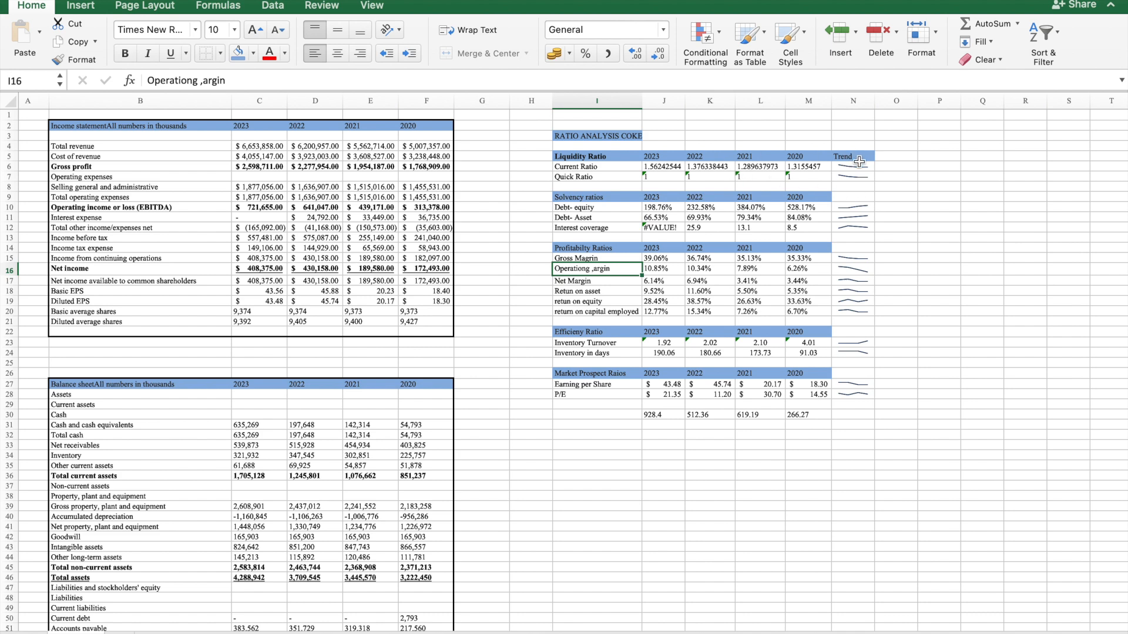
Add a left border along the Trend column cells N5:N28 to separate them from the yearly ratios.
drag(857, 160, 859, 397)
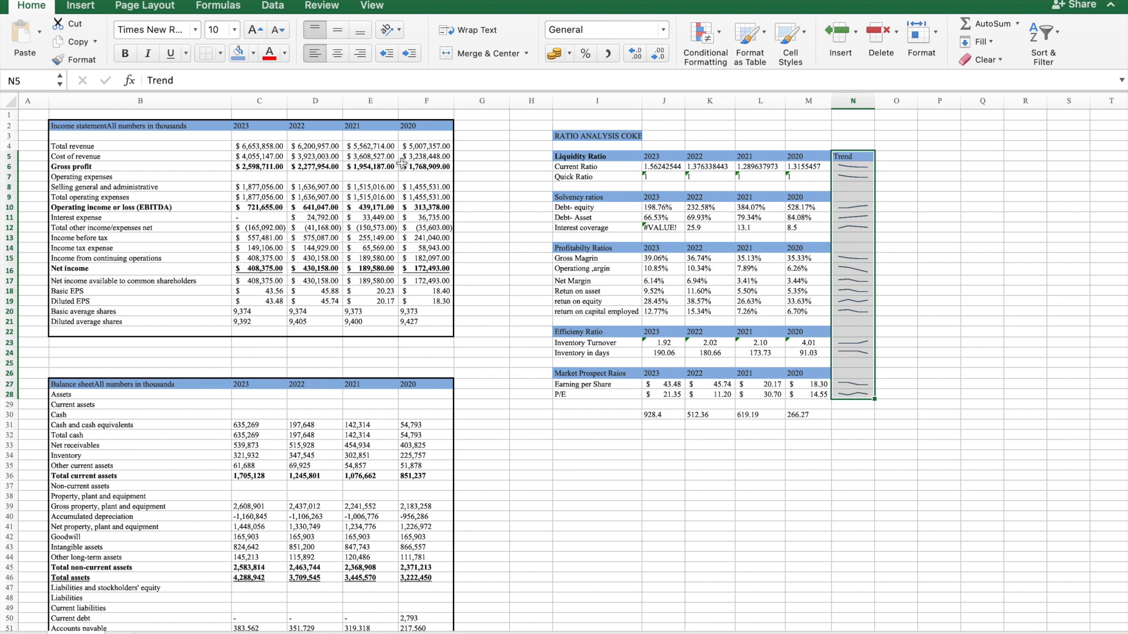
click(221, 52)
click(232, 137)
click(658, 318)
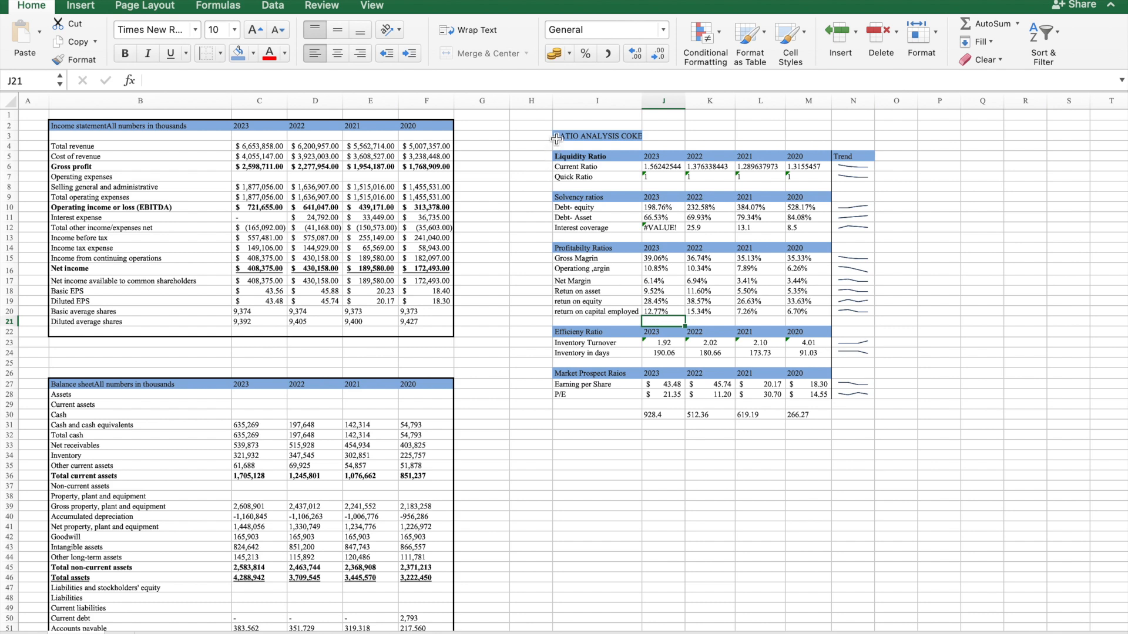
Apply a thick outside border around the whole ratio analysis table in I3:N28.
drag(558, 139, 869, 399)
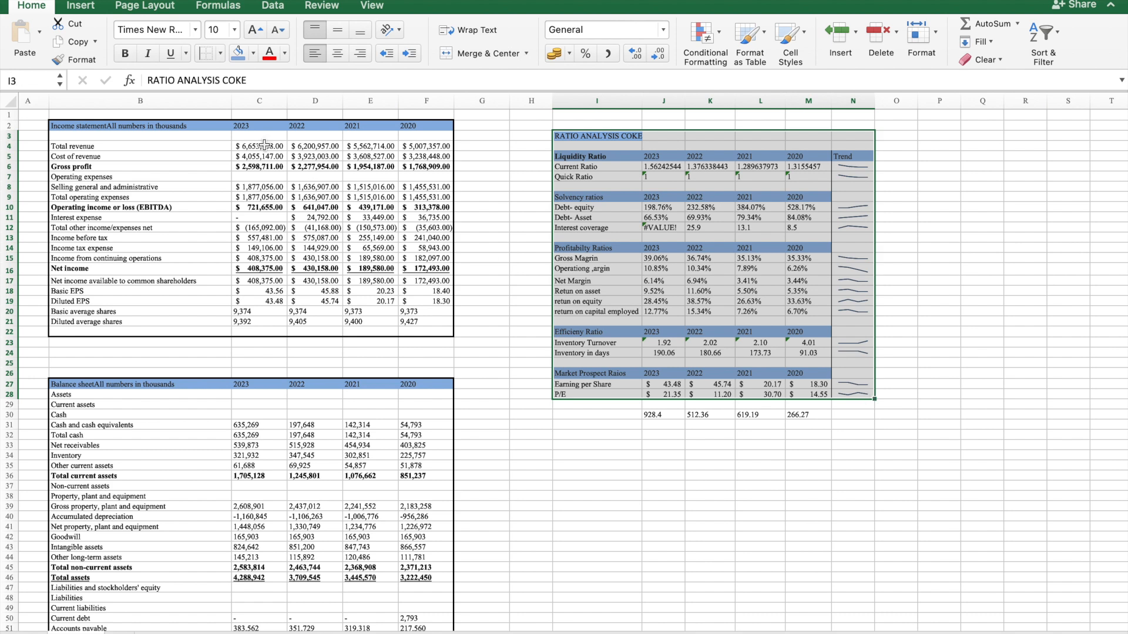
click(221, 54)
click(247, 234)
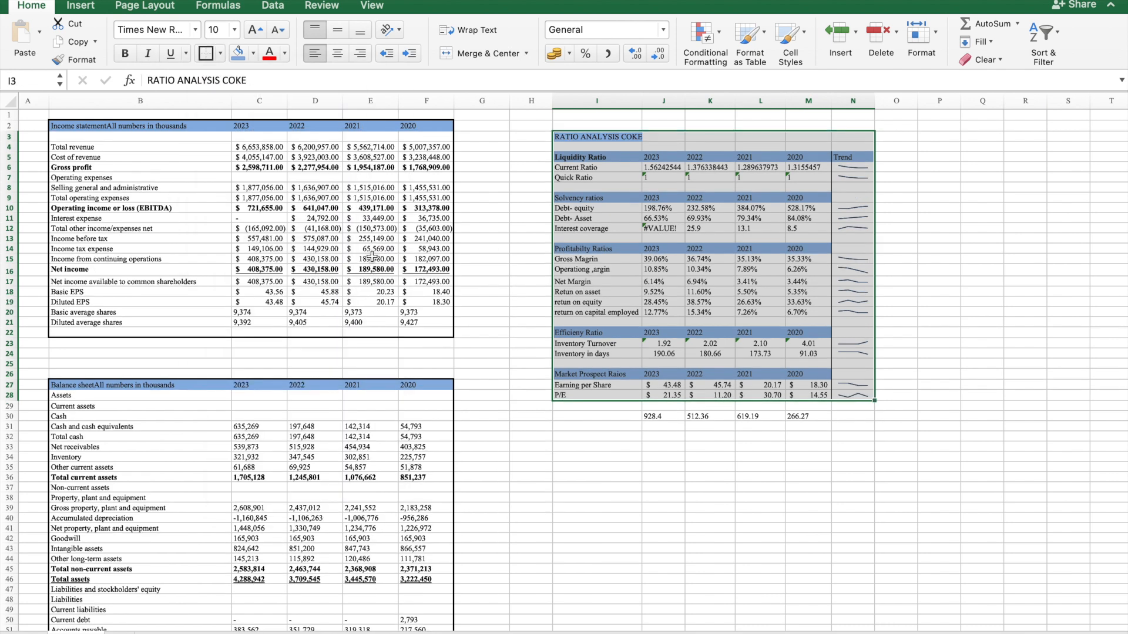
click(665, 484)
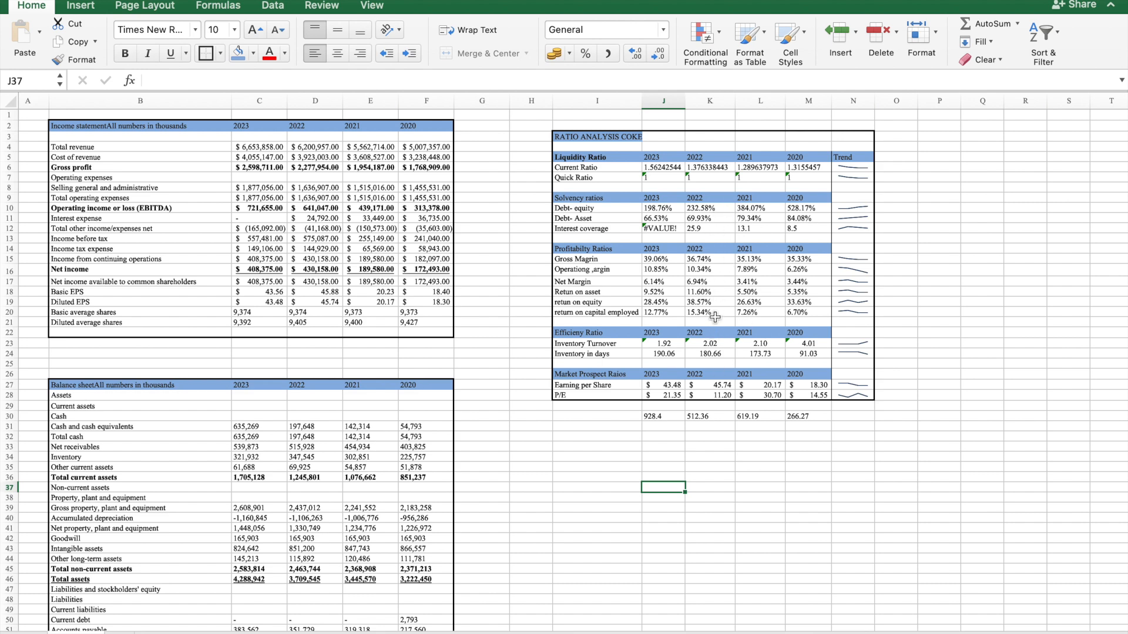
Review the profitability ratios and their 2023 formulas, covering net margin and the returns on assets, equity and capital employed.
click(649, 290)
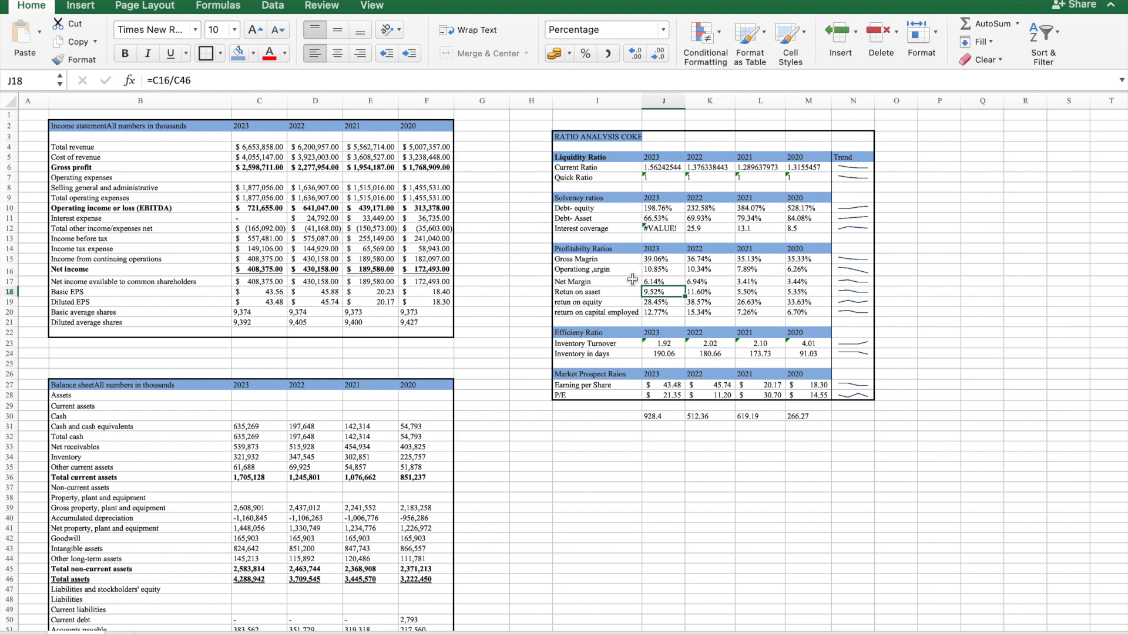
click(665, 282)
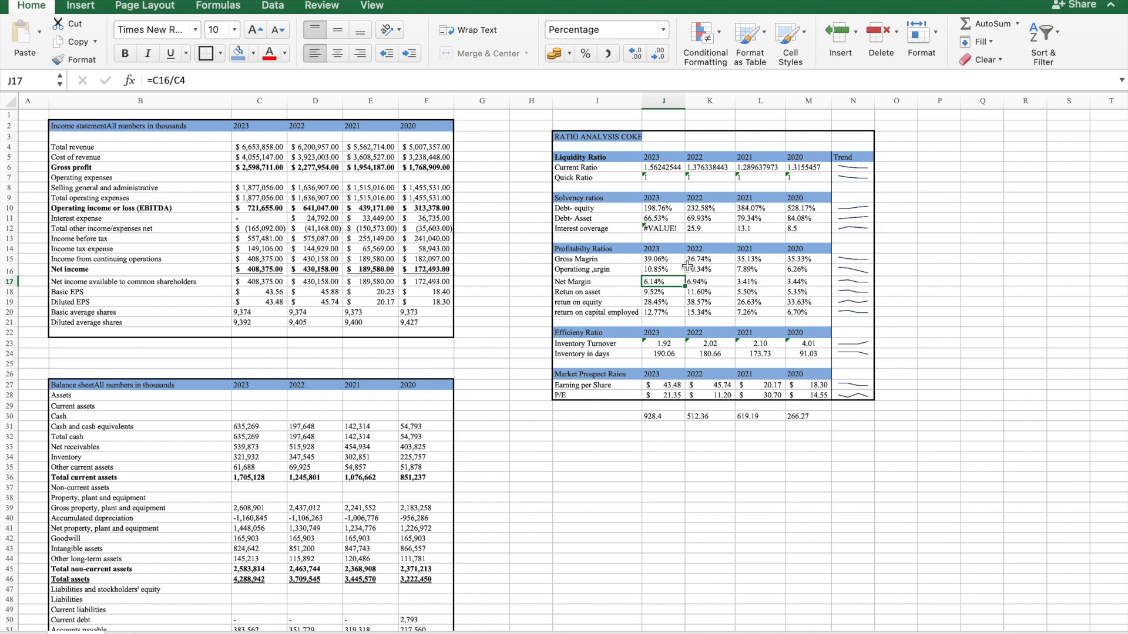
click(662, 301)
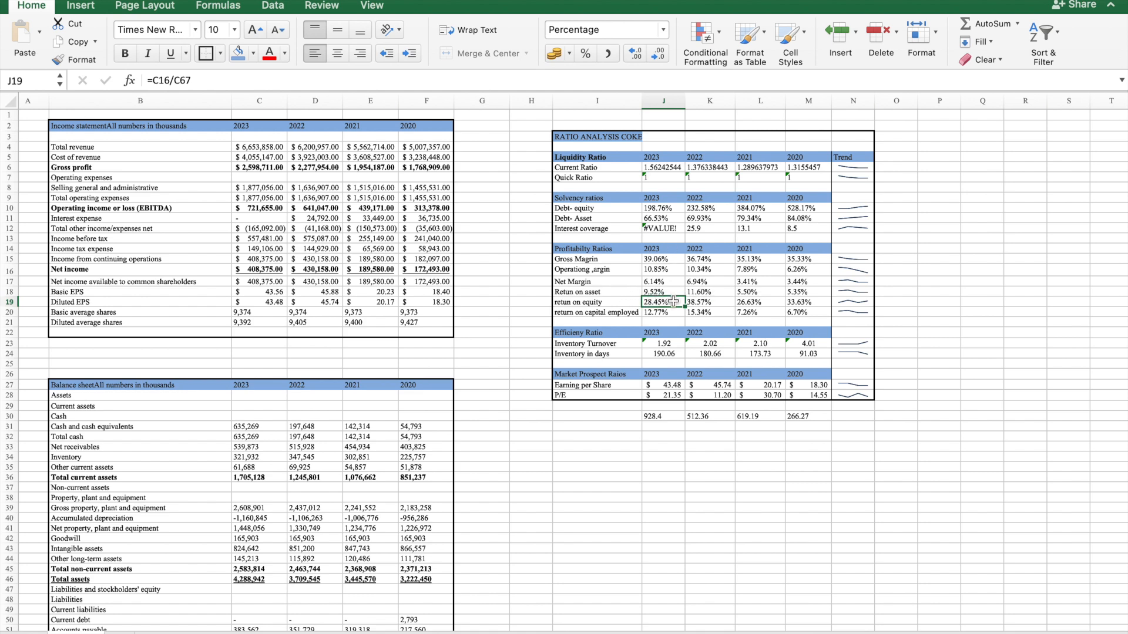
key(Down)
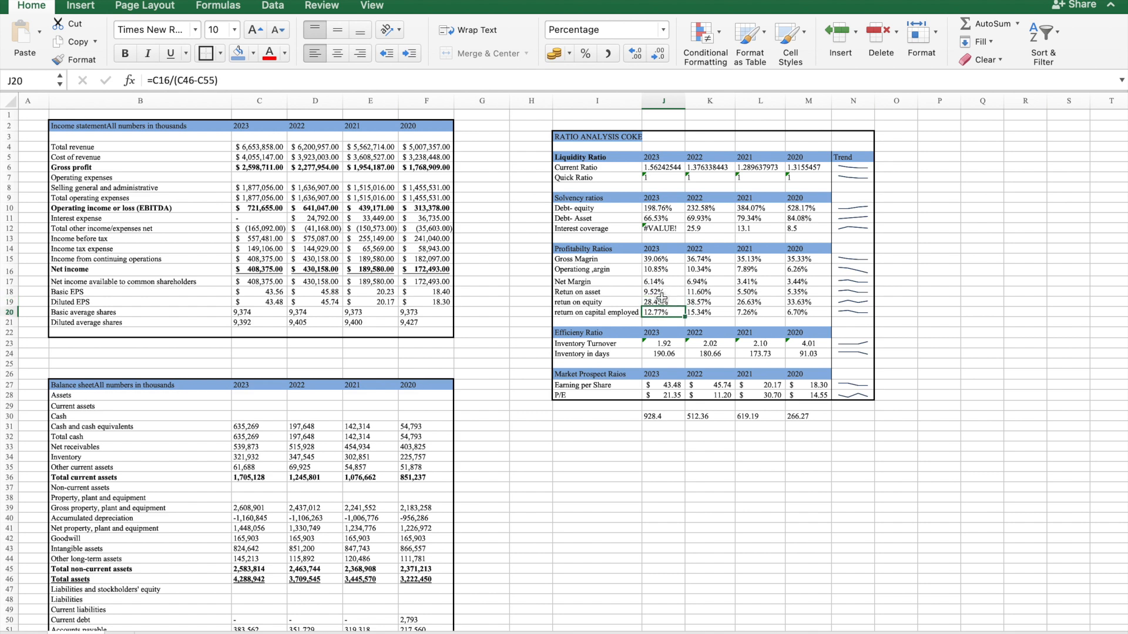
click(662, 299)
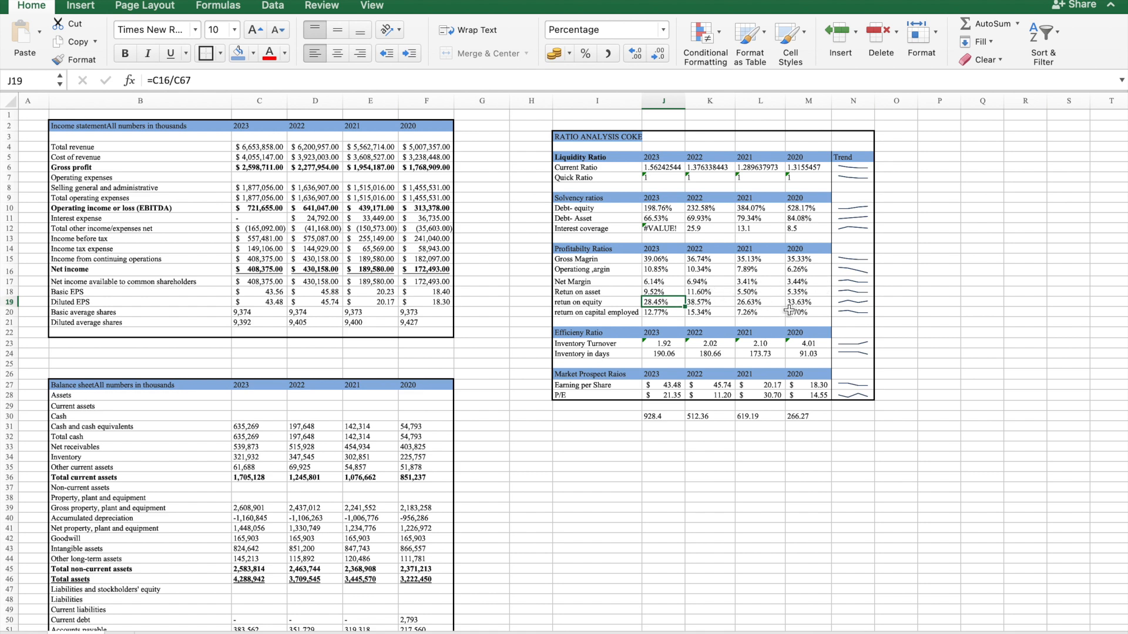
click(760, 334)
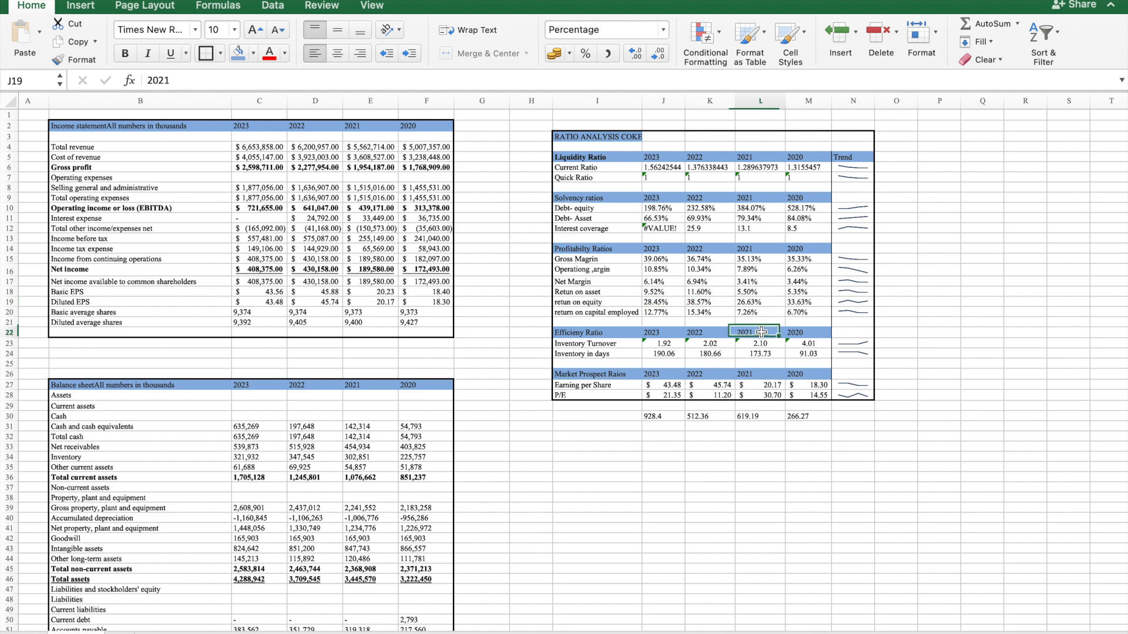
click(596, 330)
click(591, 312)
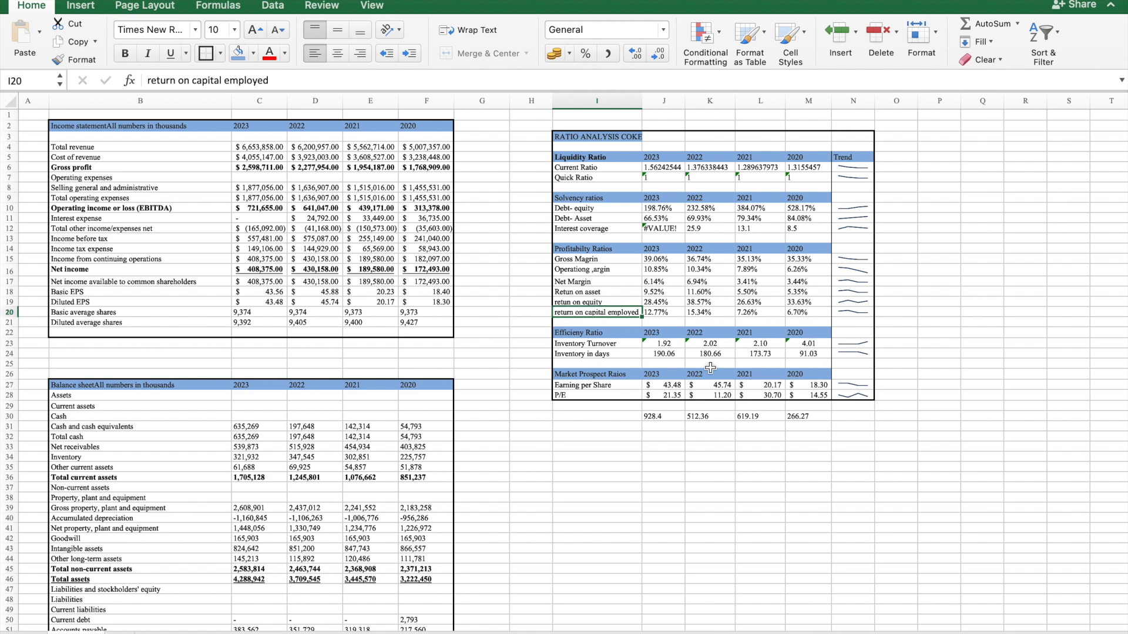
Examine the efficiency ratios, comparing inventory turnover and inventory in days between 2023 and 2020.
click(605, 348)
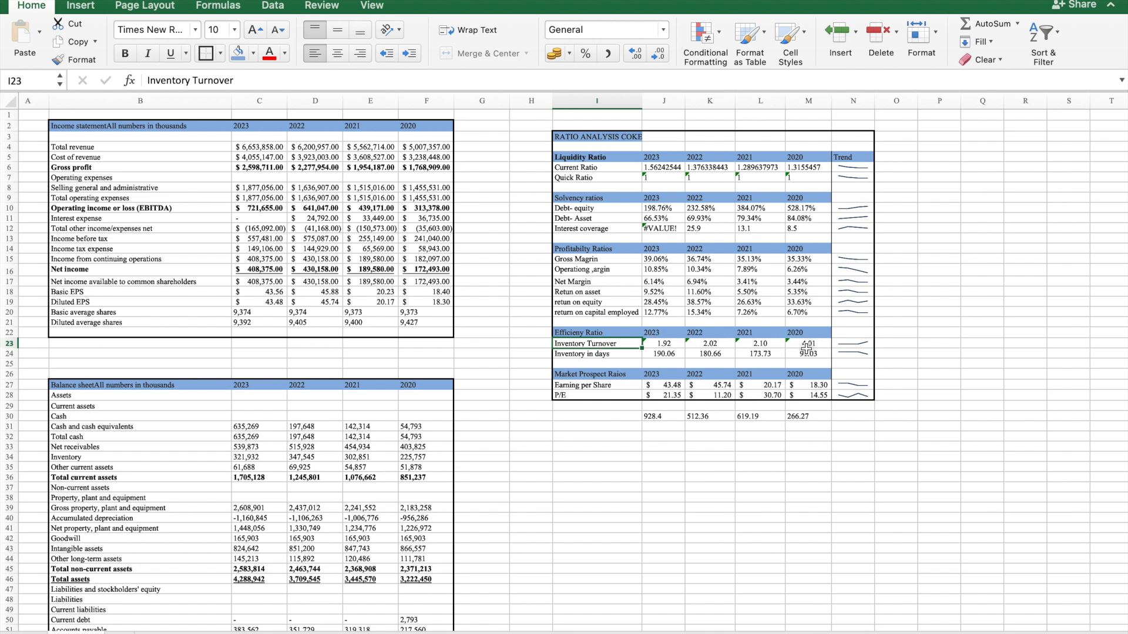
click(655, 354)
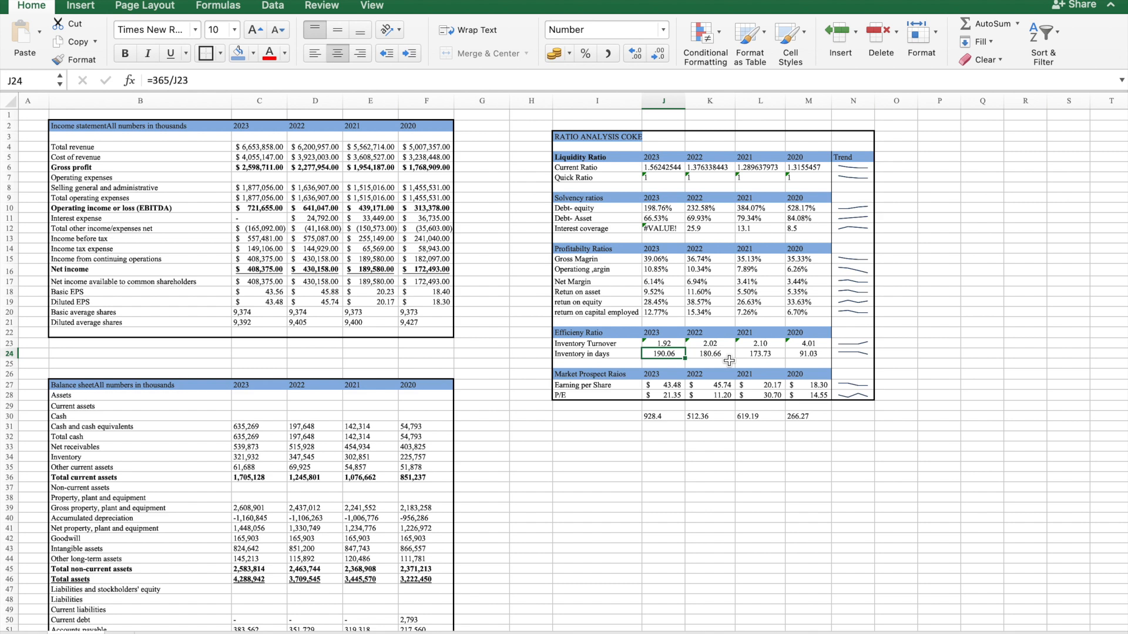
click(810, 353)
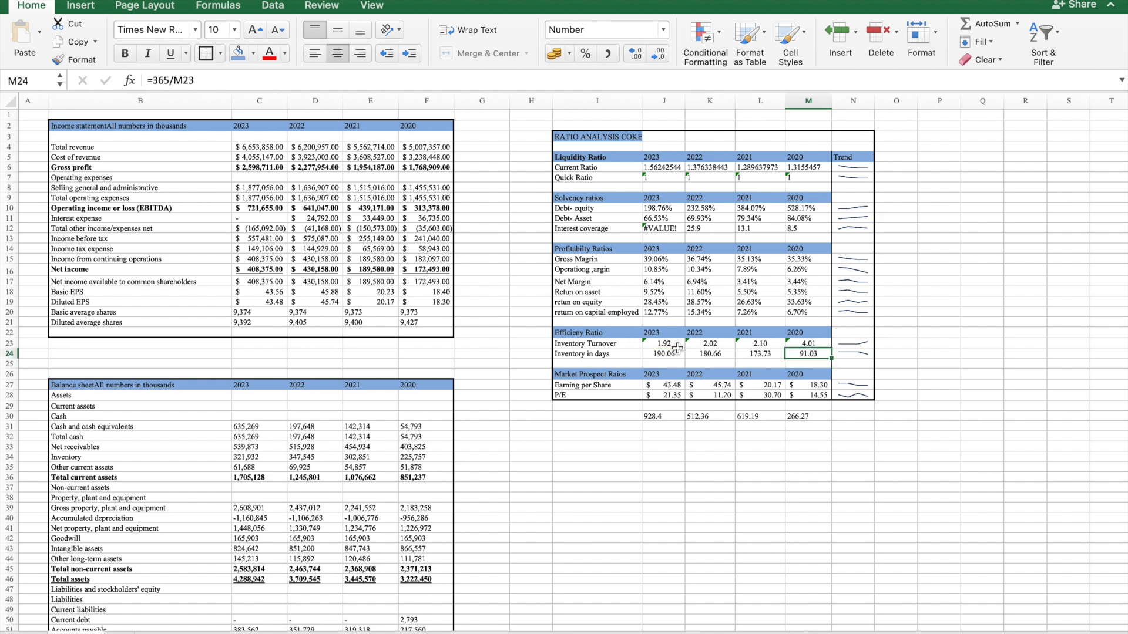
Review the earnings per share and P/E ratios for 2020–2023, along with the sparklines in the Trend column.
click(631, 386)
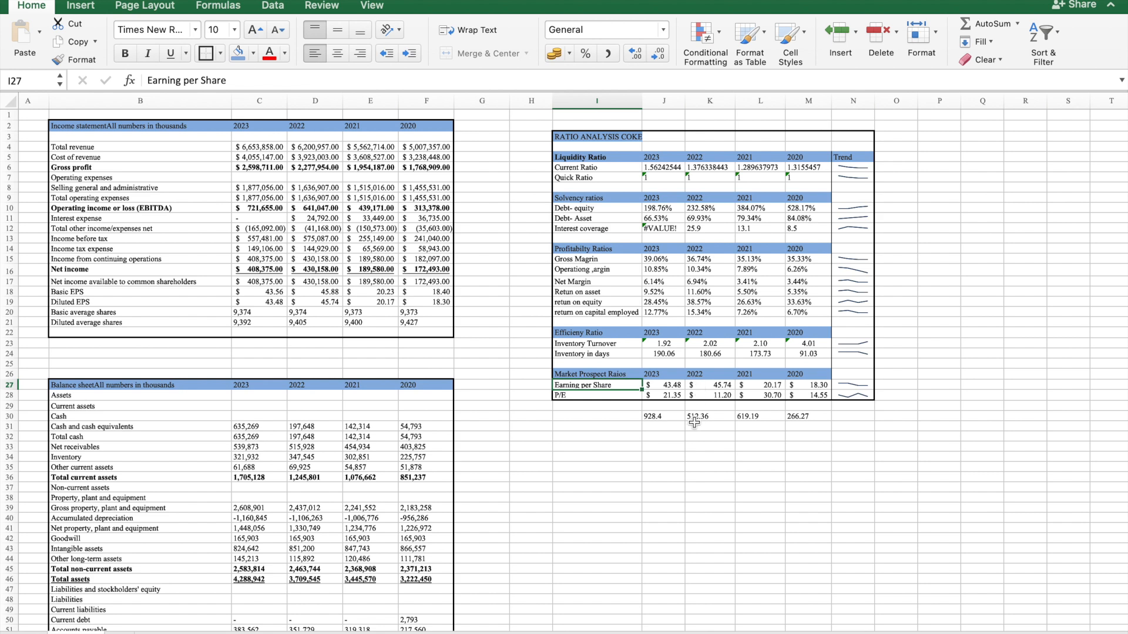
click(672, 407)
click(673, 397)
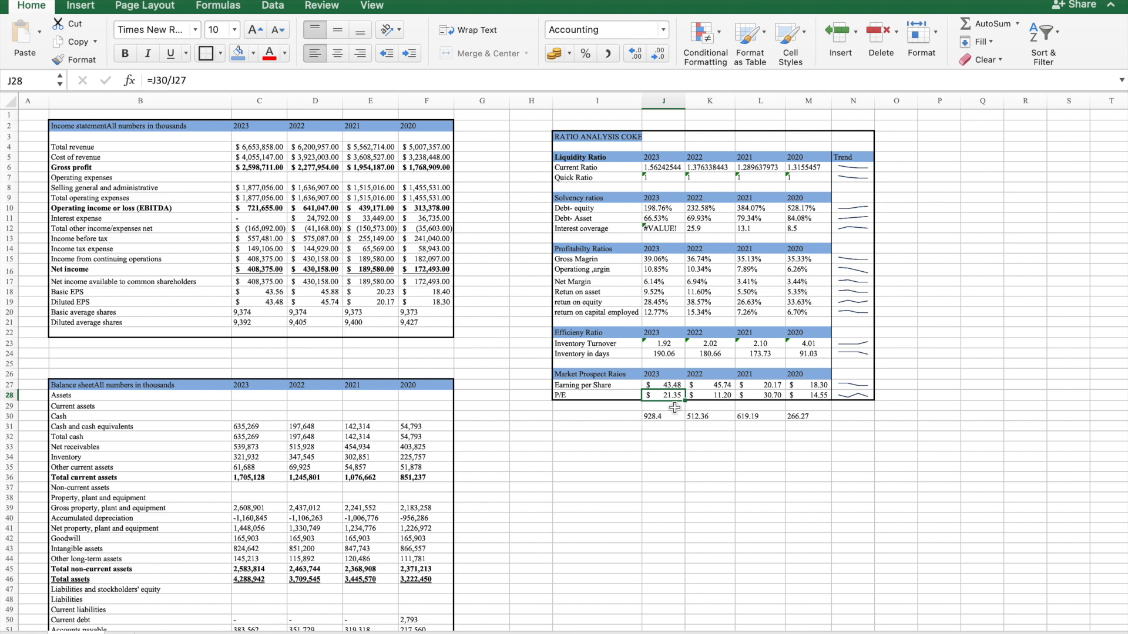
click(820, 395)
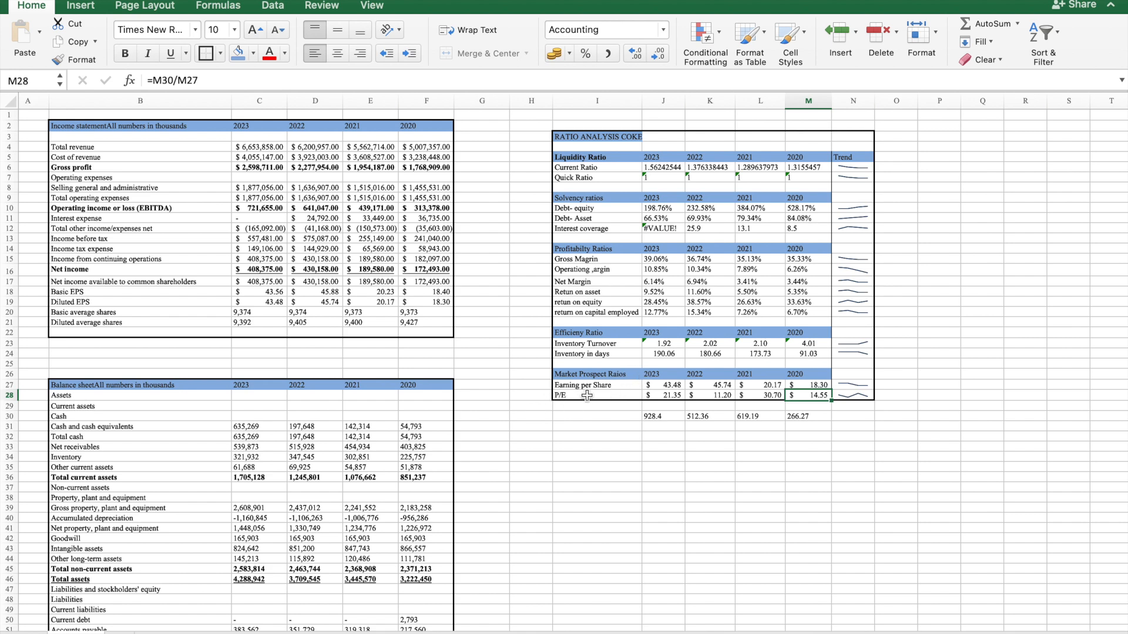
click(677, 385)
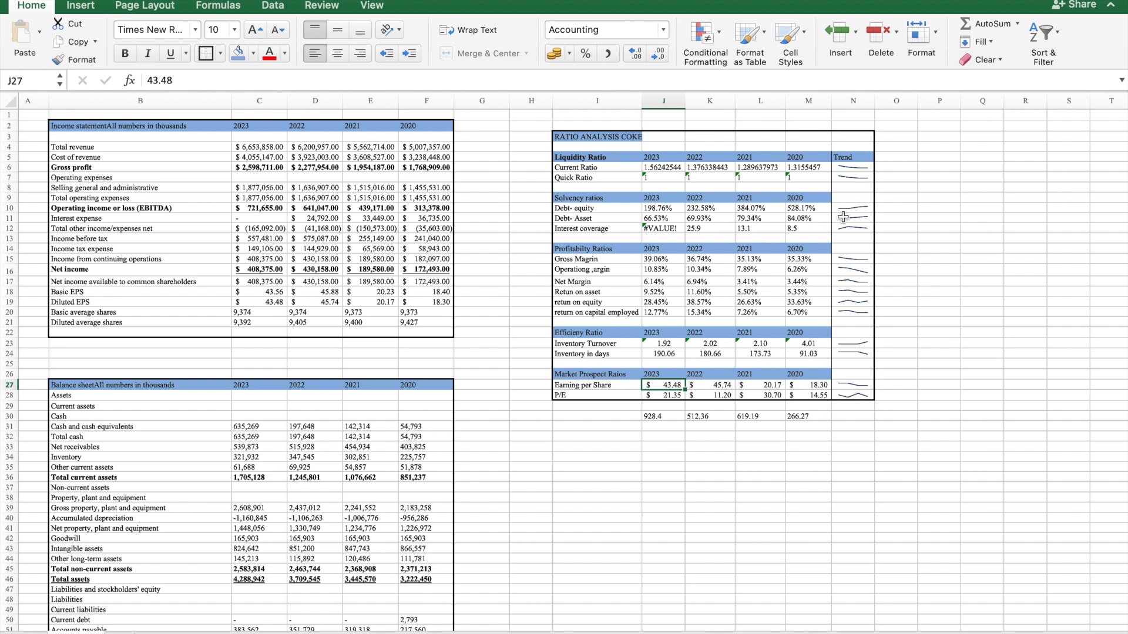
drag(861, 171, 849, 395)
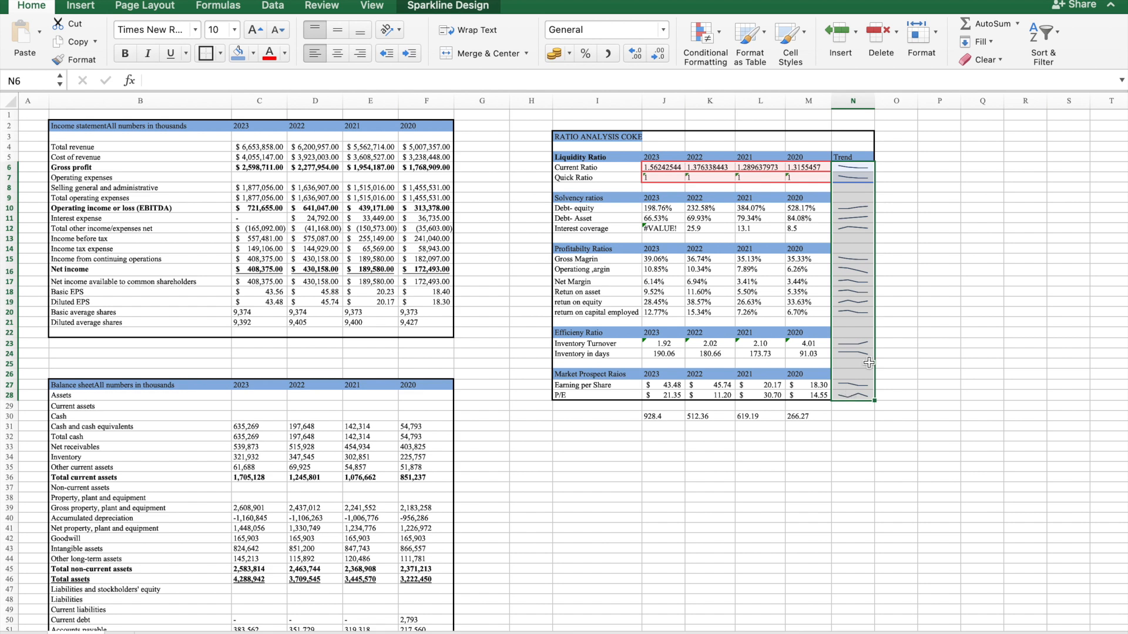
click(922, 209)
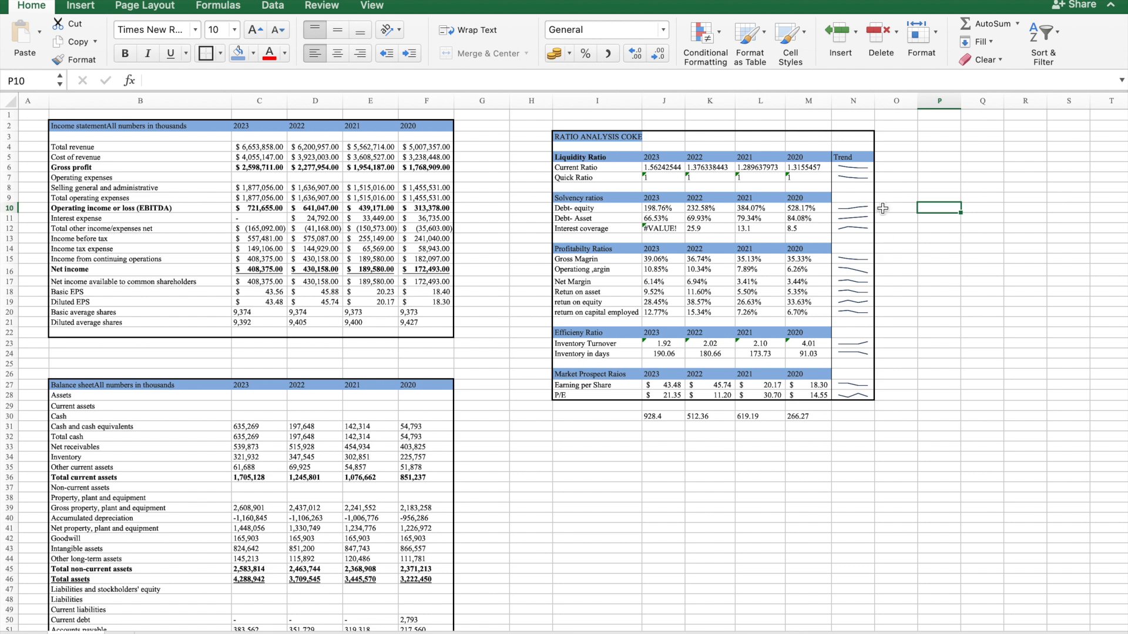